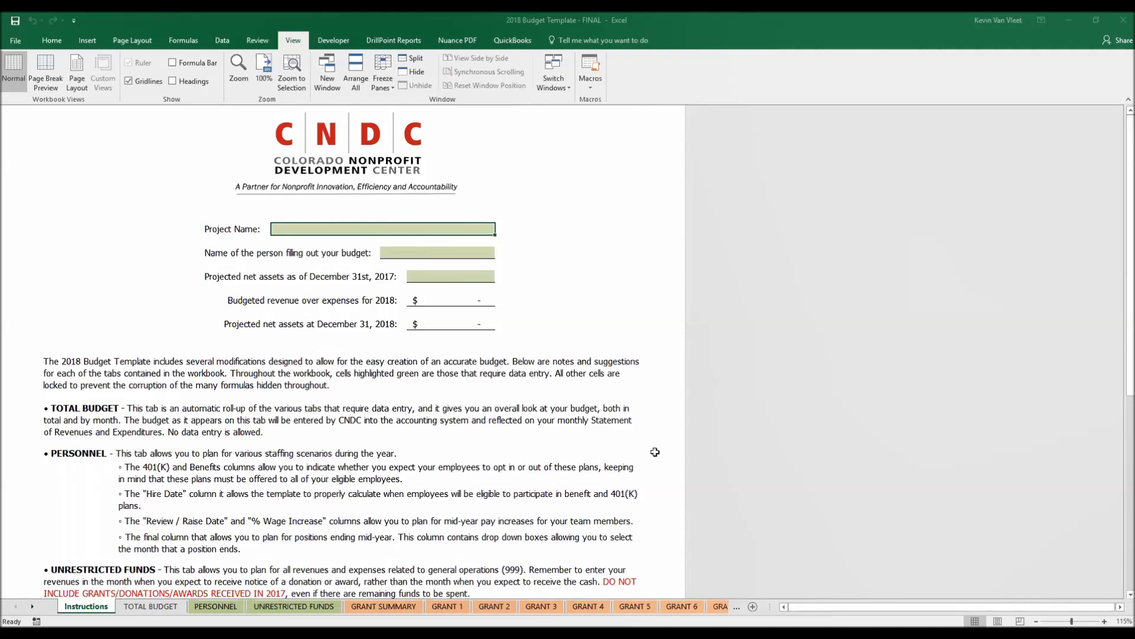
Review the Instructions sheet's notes and its entry fields for the preparer's name and projected net assets as of December 31st, 2017.
scroll(658, 439, down, 2)
scroll(658, 439, down, 8)
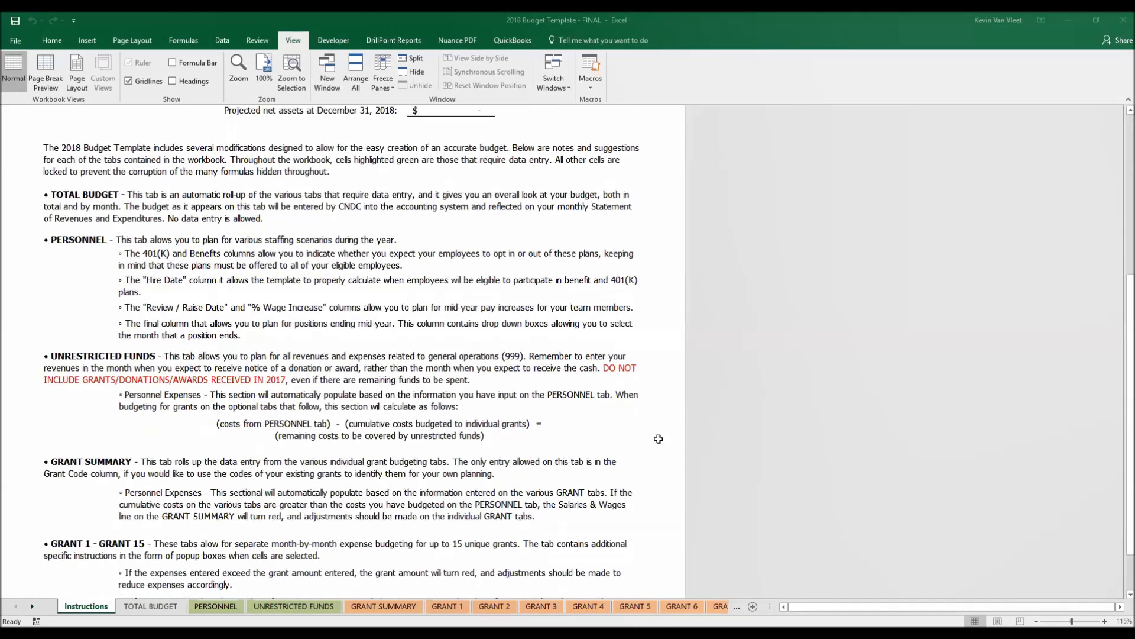
scroll(659, 439, up, 10)
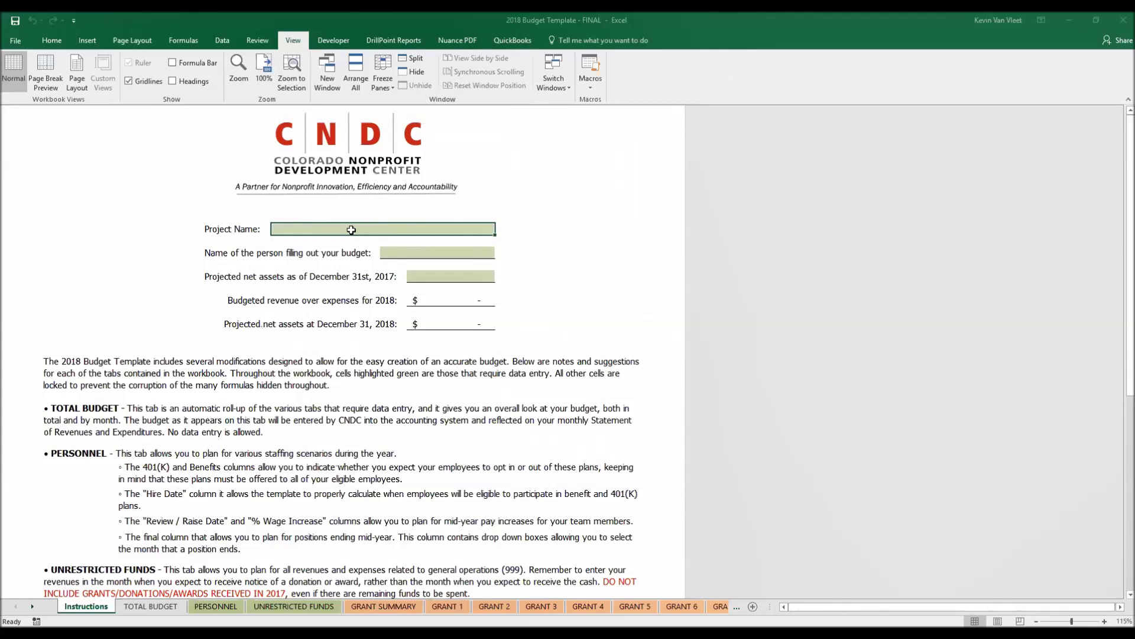
click(462, 252)
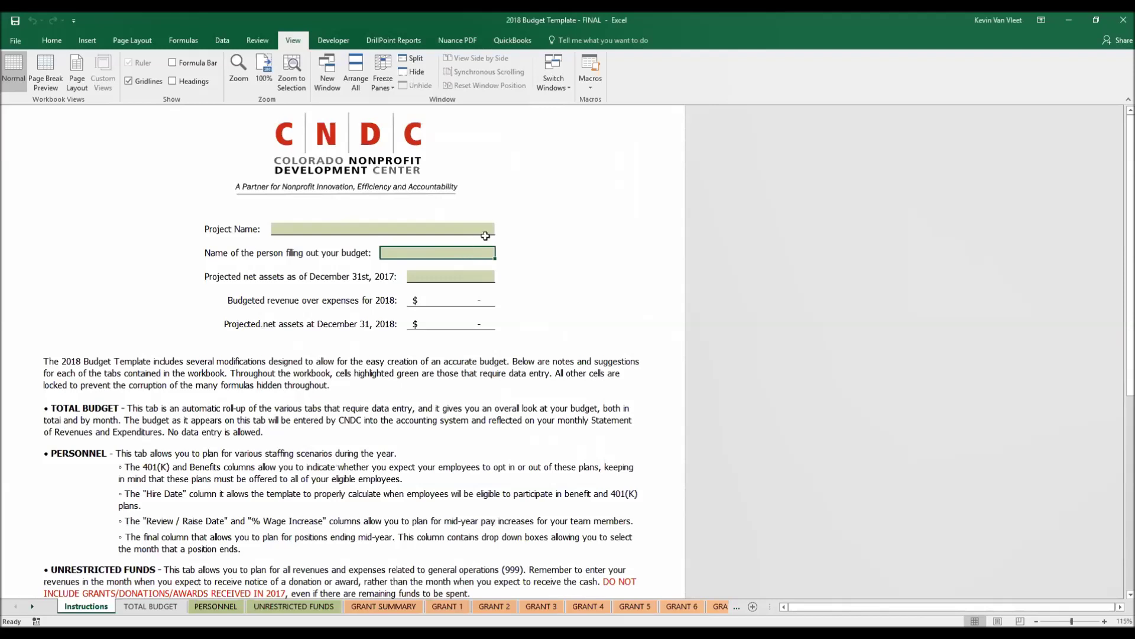
click(465, 278)
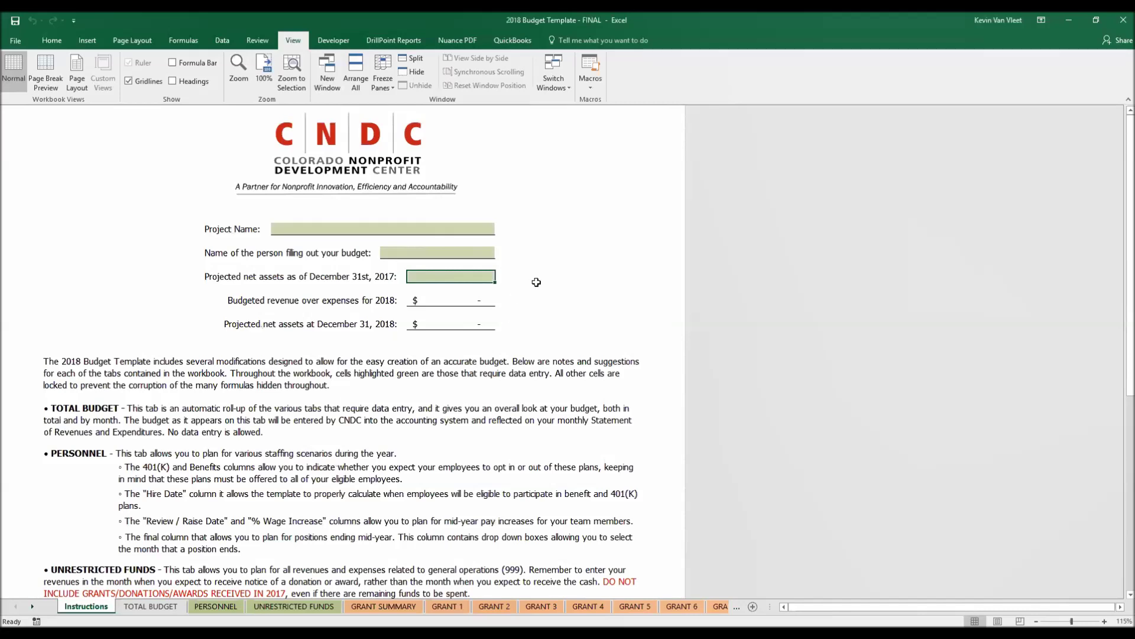
Examine the TOTAL BUDGET sheet's revenue, personnel expense and other operating expense sections down to the year-to-date line.
click(158, 606)
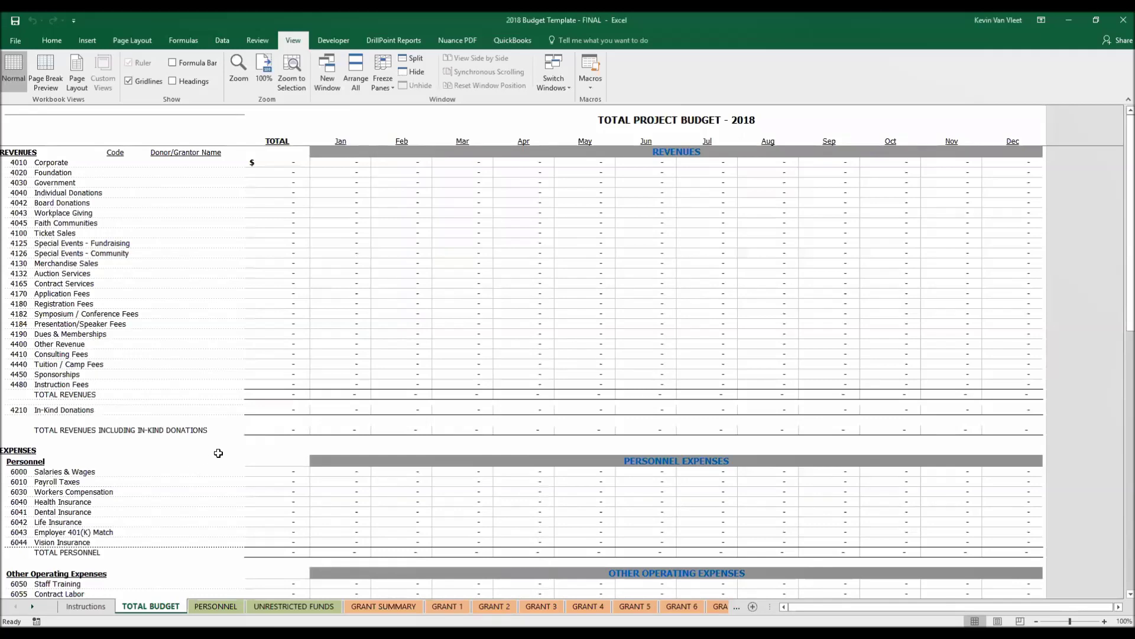
scroll(216, 454, down, 4)
scroll(218, 452, down, 20)
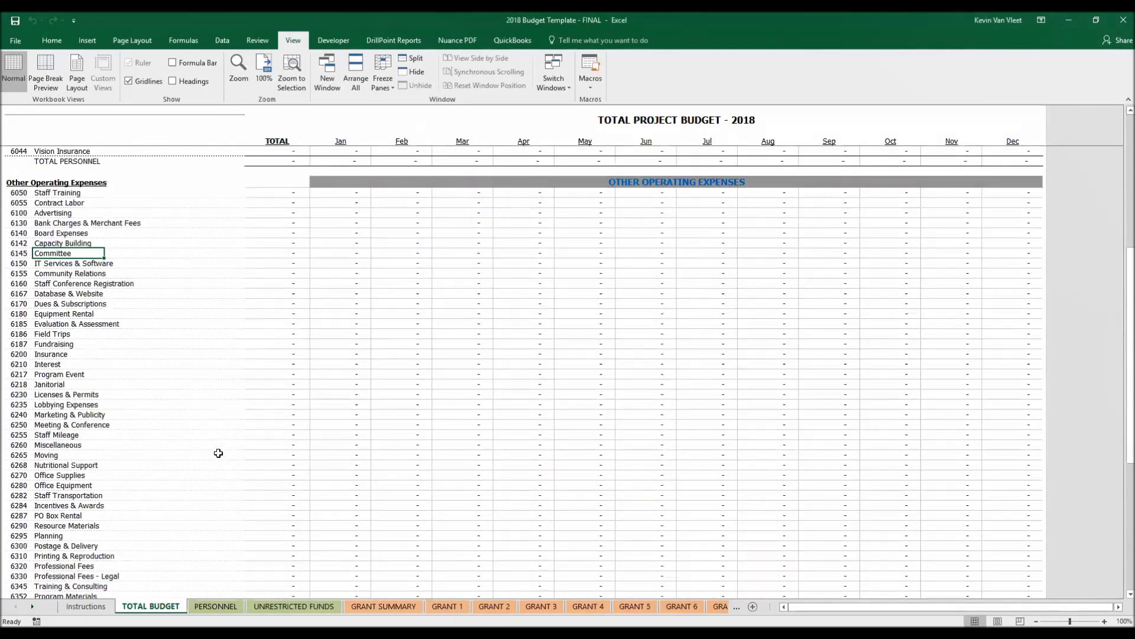
scroll(218, 453, down, 2)
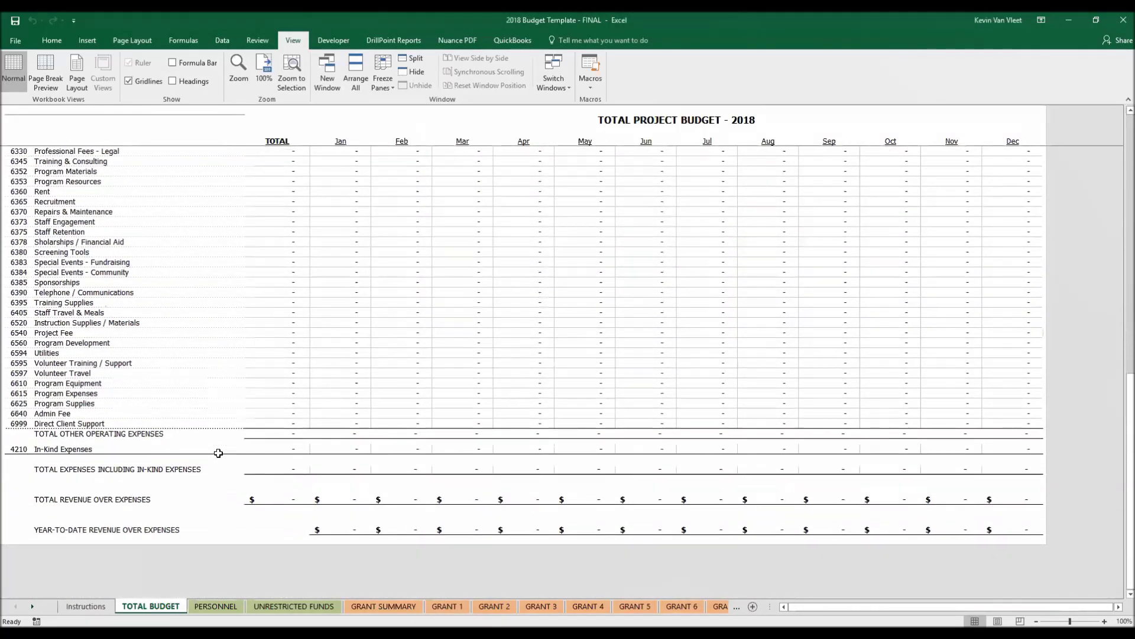
scroll(218, 453, up, 12)
scroll(218, 453, up, 16)
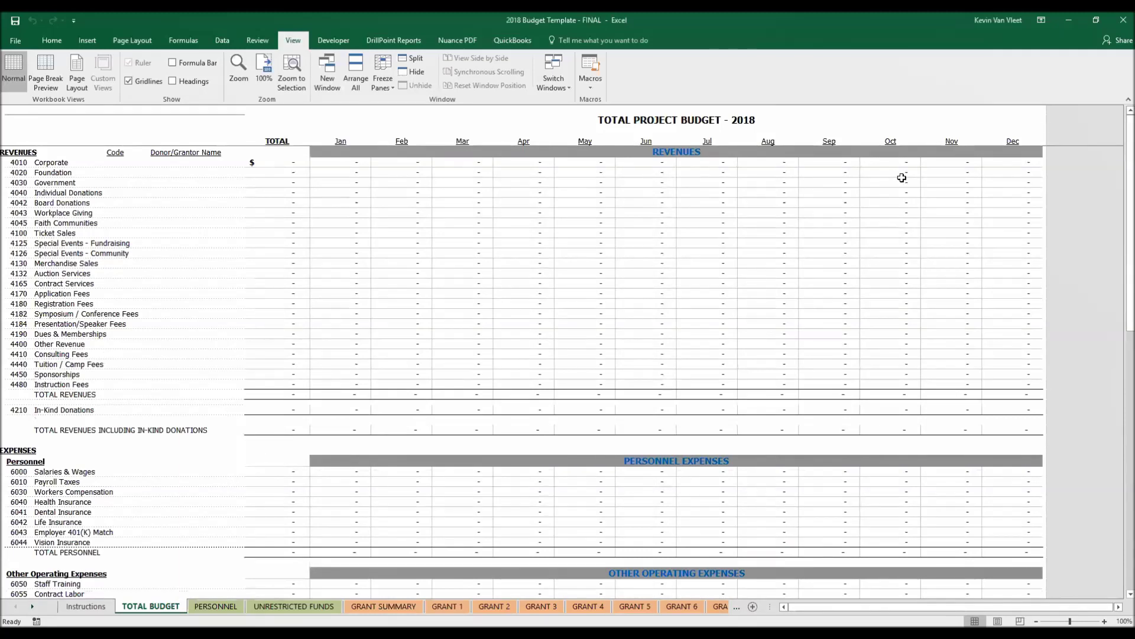
scroll(537, 512, down, 10)
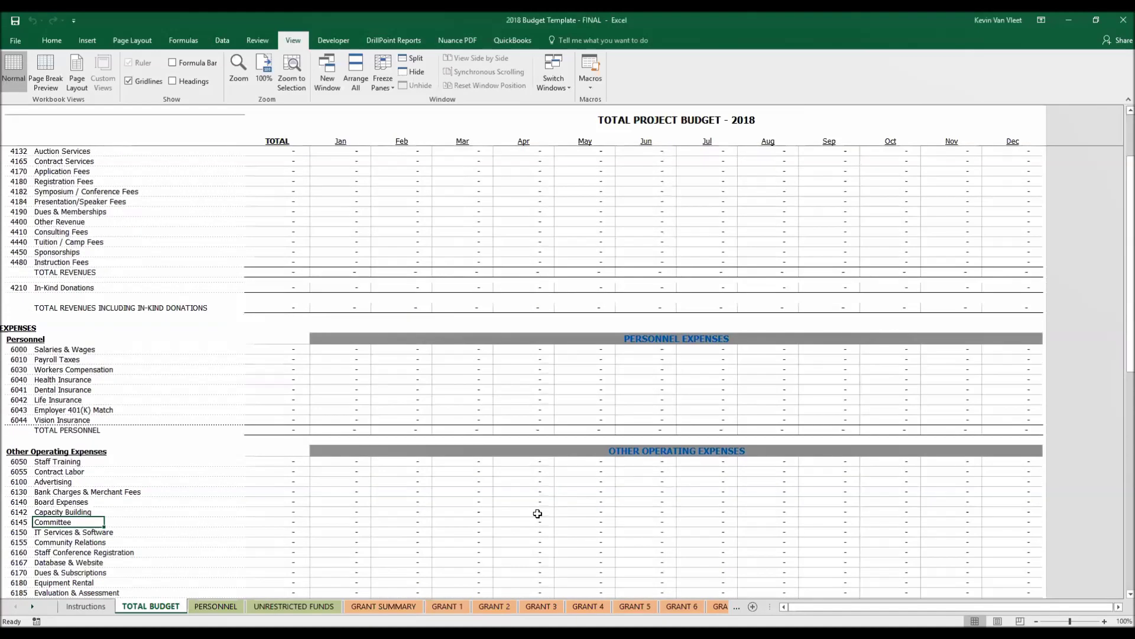
scroll(538, 513, up, 10)
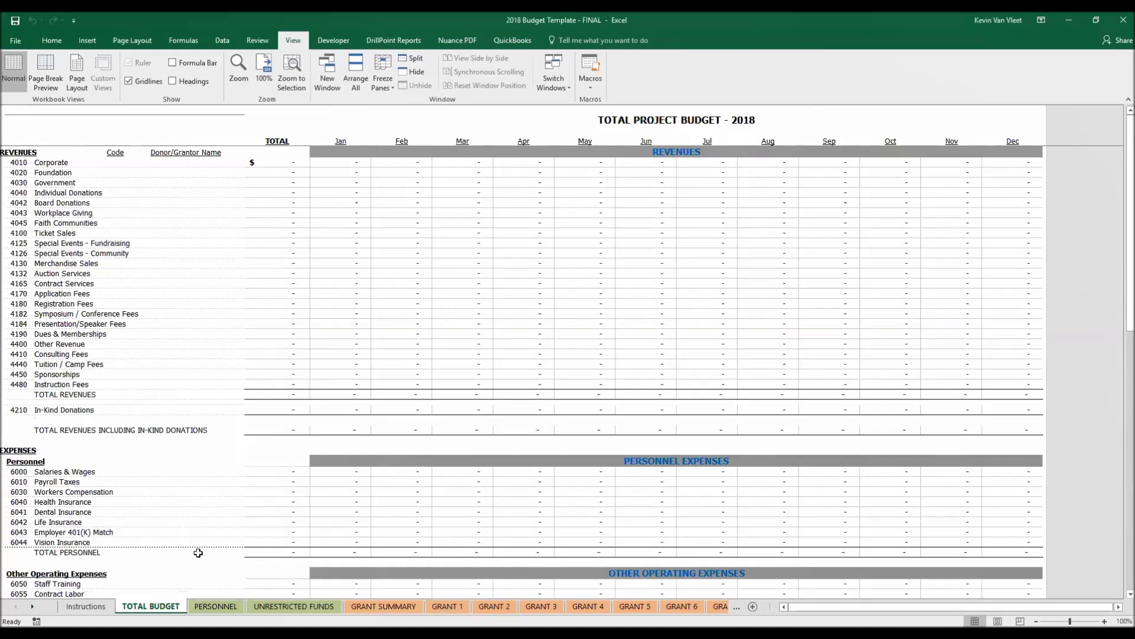
On the PERSONNEL sheet, enter Executive Director as the position title in row 1 of the position list.
click(217, 607)
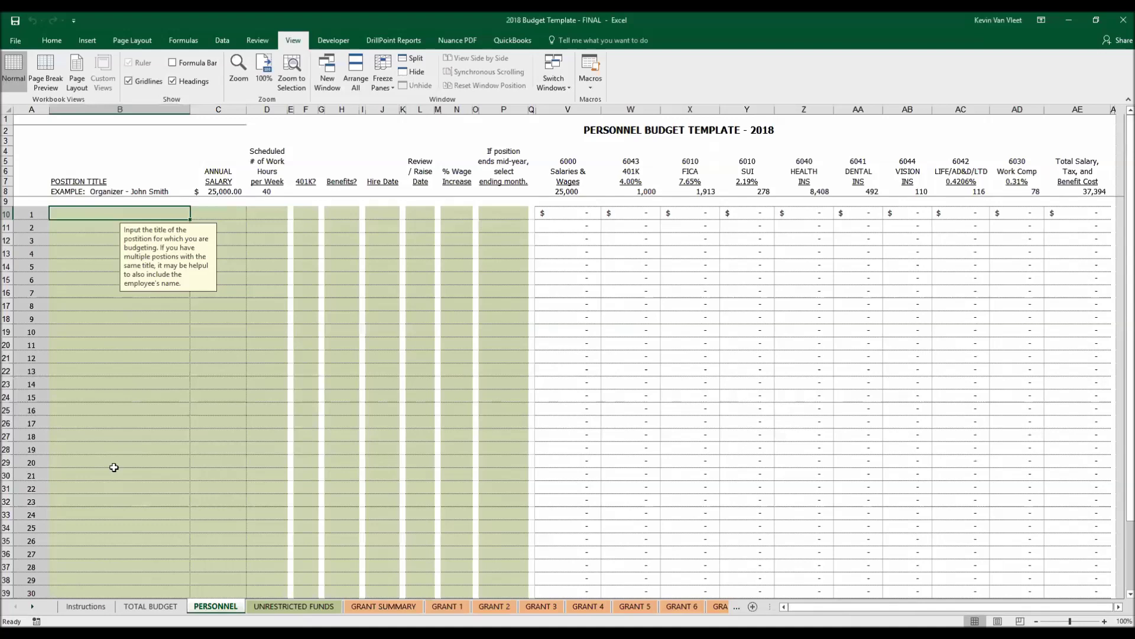
text(P)
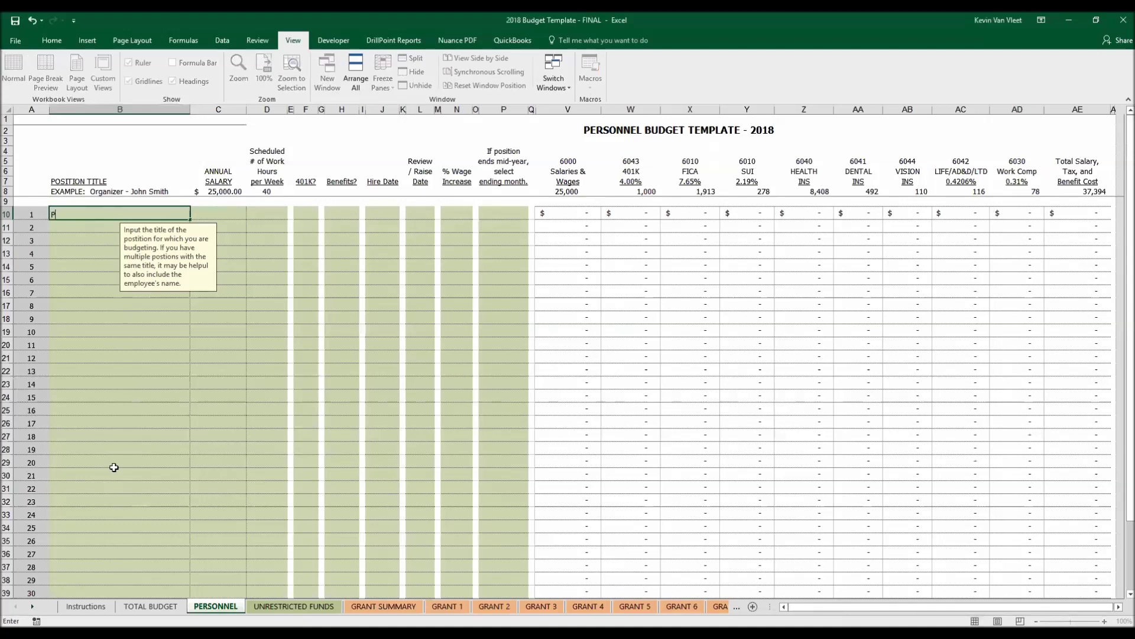
key(BackSpace)
text(Executive DIrector)
key(BackSpace)
key(BackSpace)
key(BackSpace)
key(BackSpace)
key(BackSpace)
key(BackSpace)
key(BackSpace)
text(irector)
key(Return)
Add the position titles Project Manager and Admin in rows 2 and 3 of the position list.
text(P)
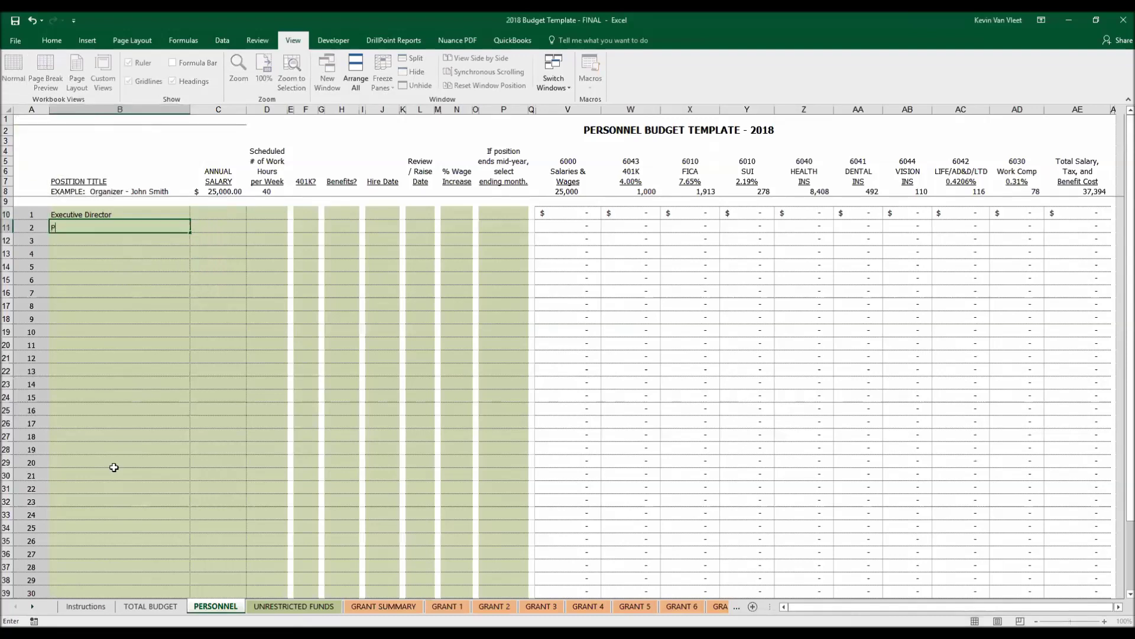
text(roject Manager)
key(Return)
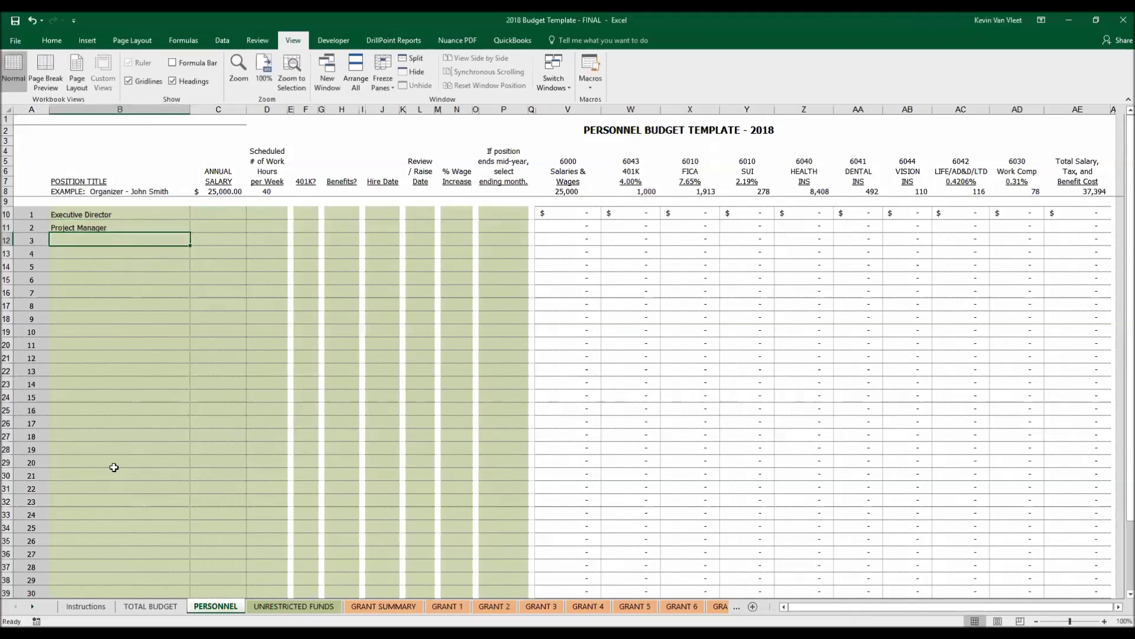
text(Admin)
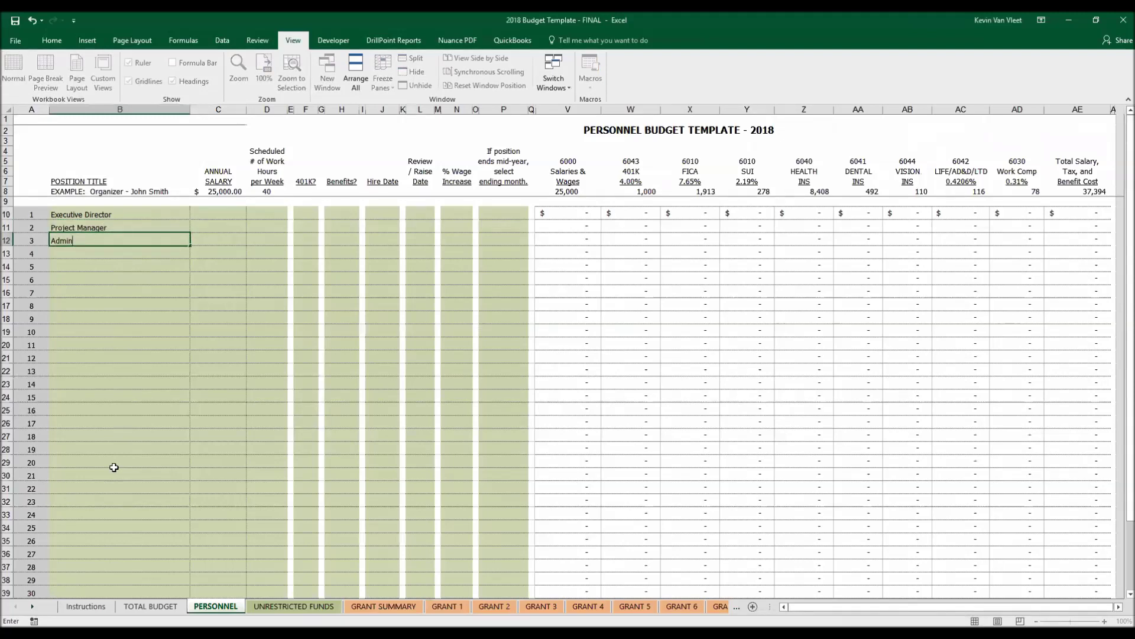
key(Return)
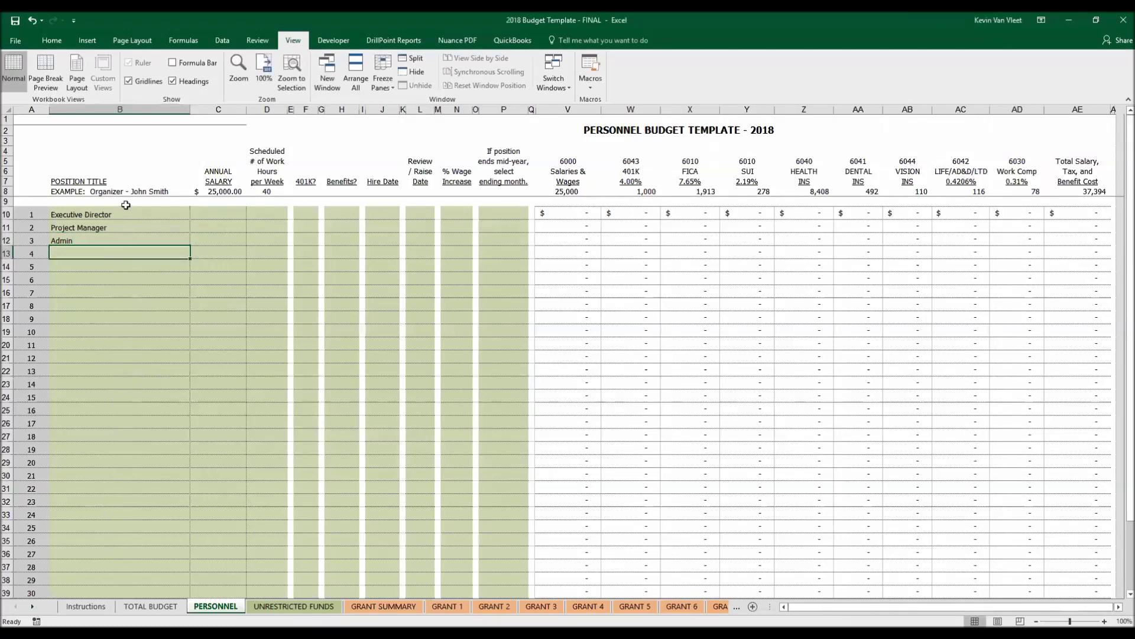
Look over the remaining position rows of the PERSONNEL sheet down to the totals line.
scroll(99, 393, down, 3)
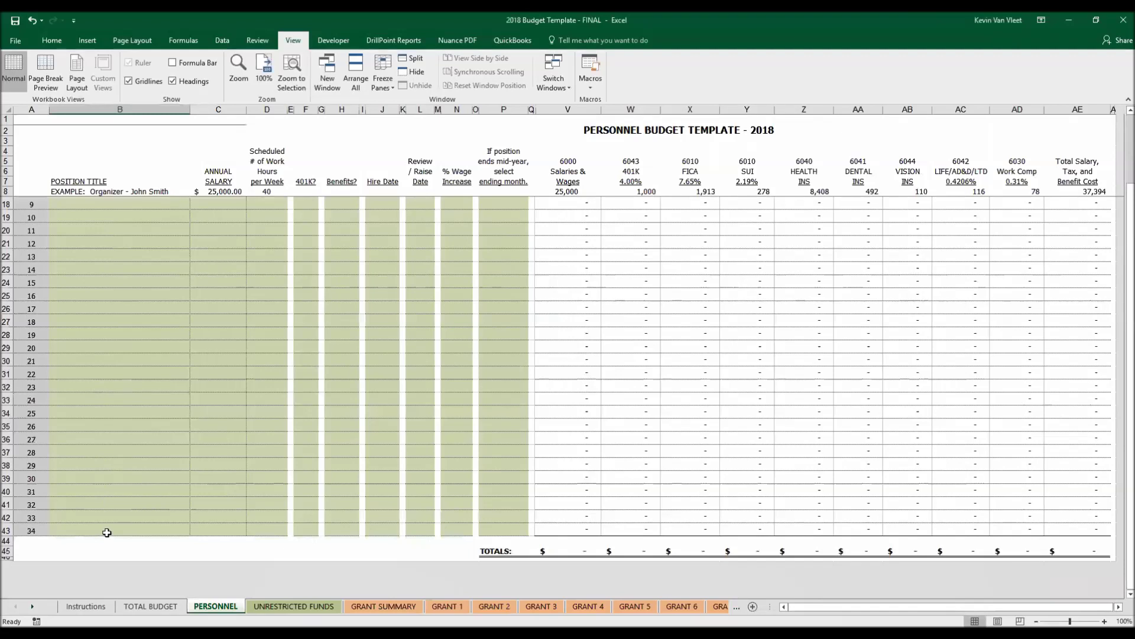
scroll(106, 531, up, 3)
scroll(109, 347, down, 8)
scroll(118, 336, up, 8)
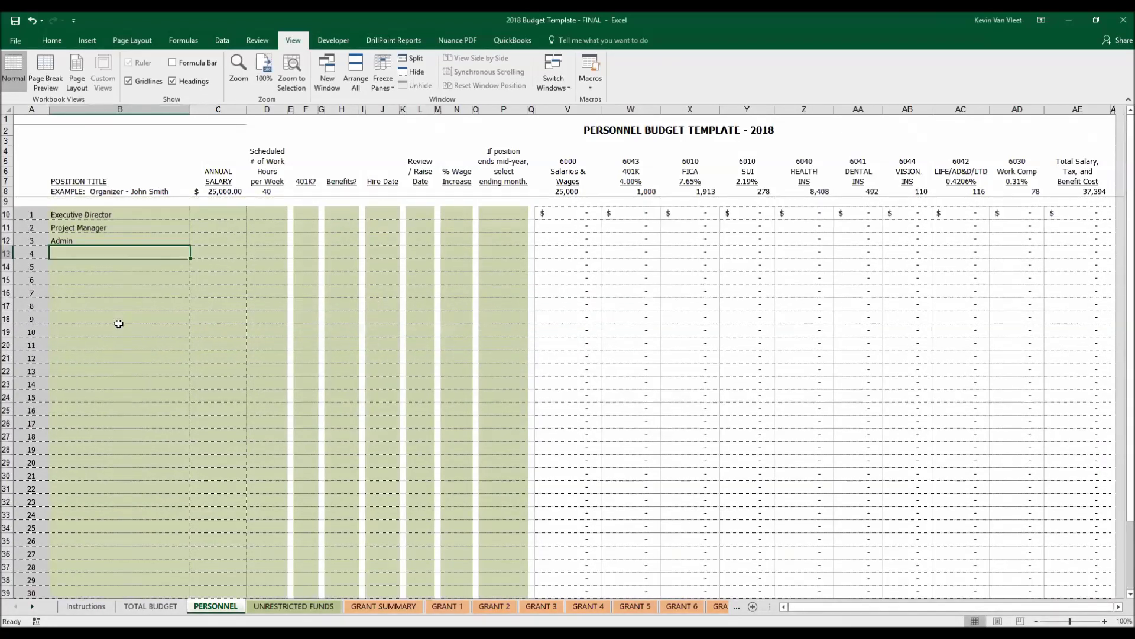
scroll(120, 321, down, 2)
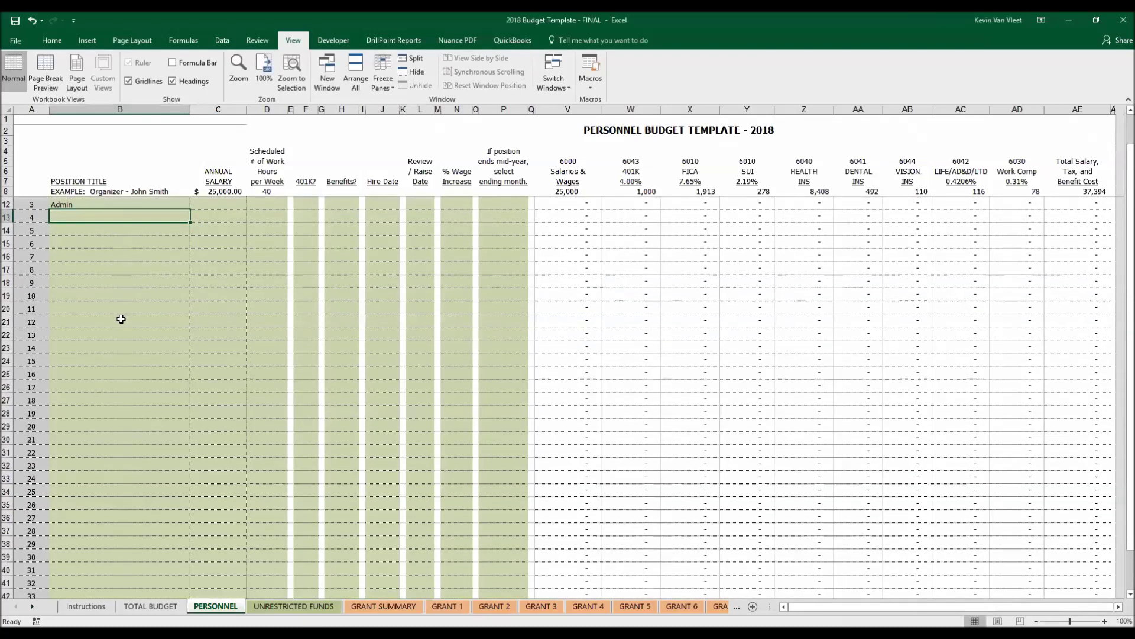
scroll(120, 319, down, 1)
scroll(120, 319, up, 3)
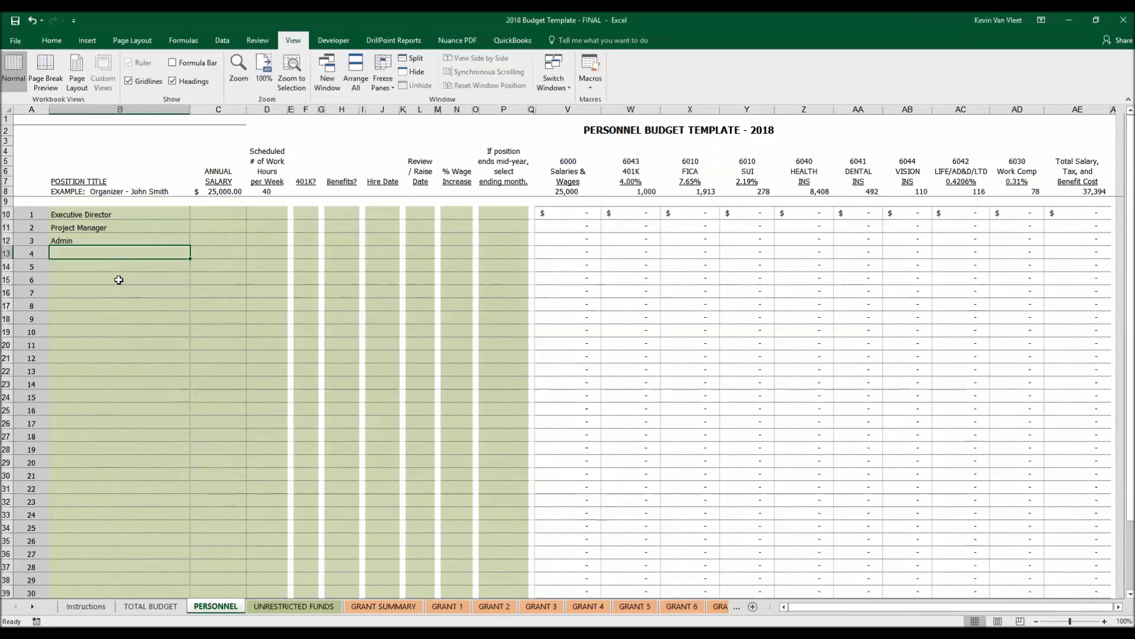
Set the annual salaries to 60000 for the Executive Director, 40000 for the Project Manager and 20000 for the Admin.
click(234, 216)
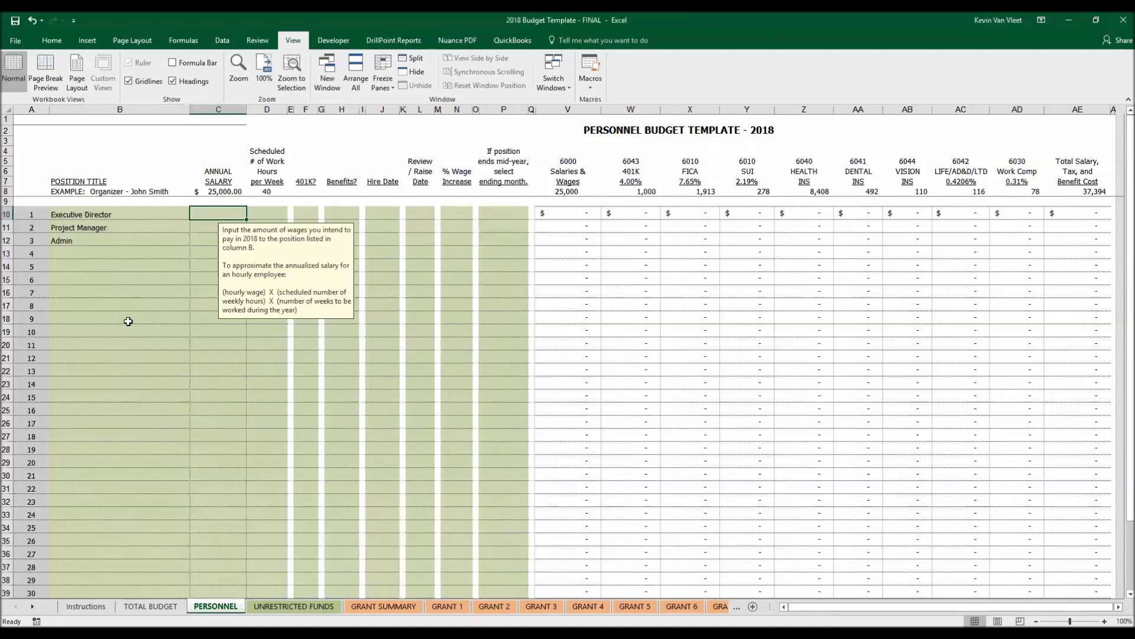
text(60000)
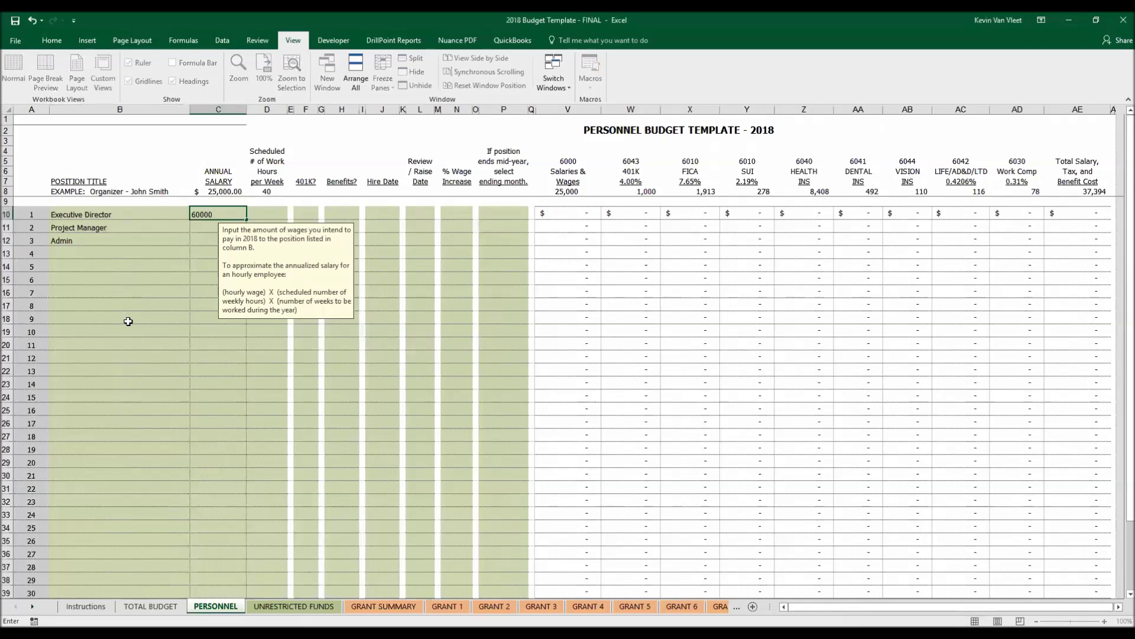
key(Return)
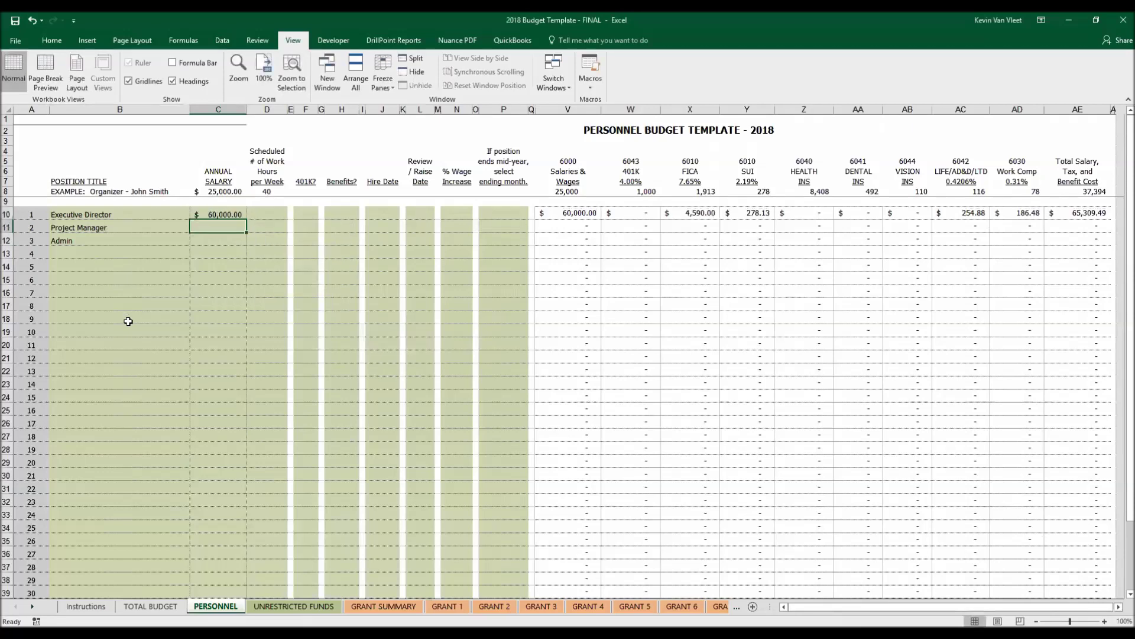
text(40000)
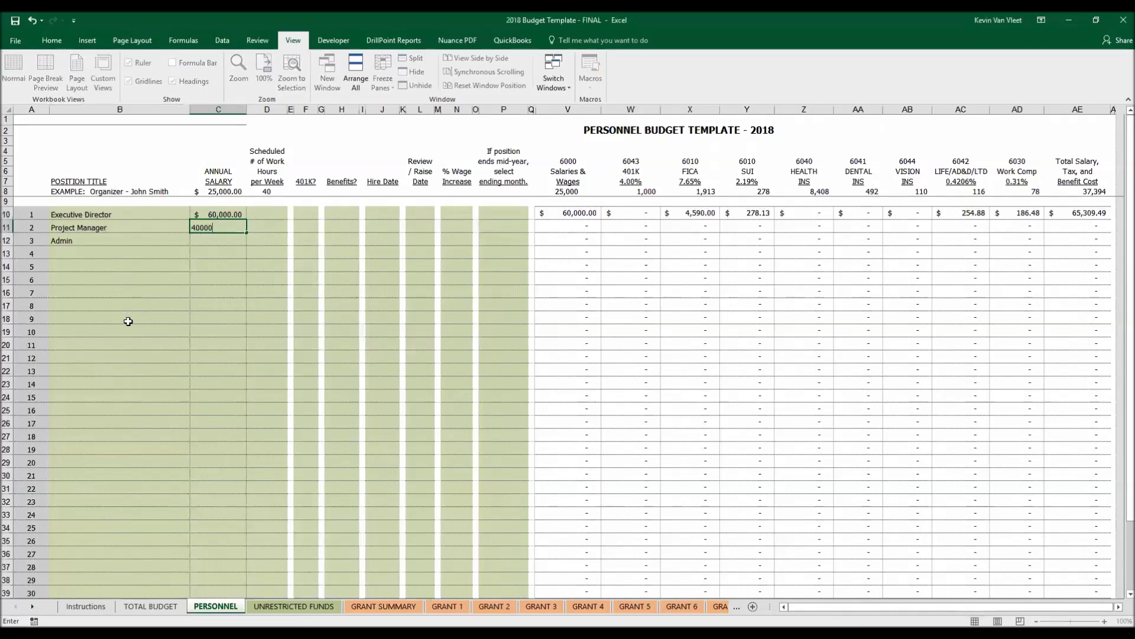
key(ctrl+Return)
key(Return)
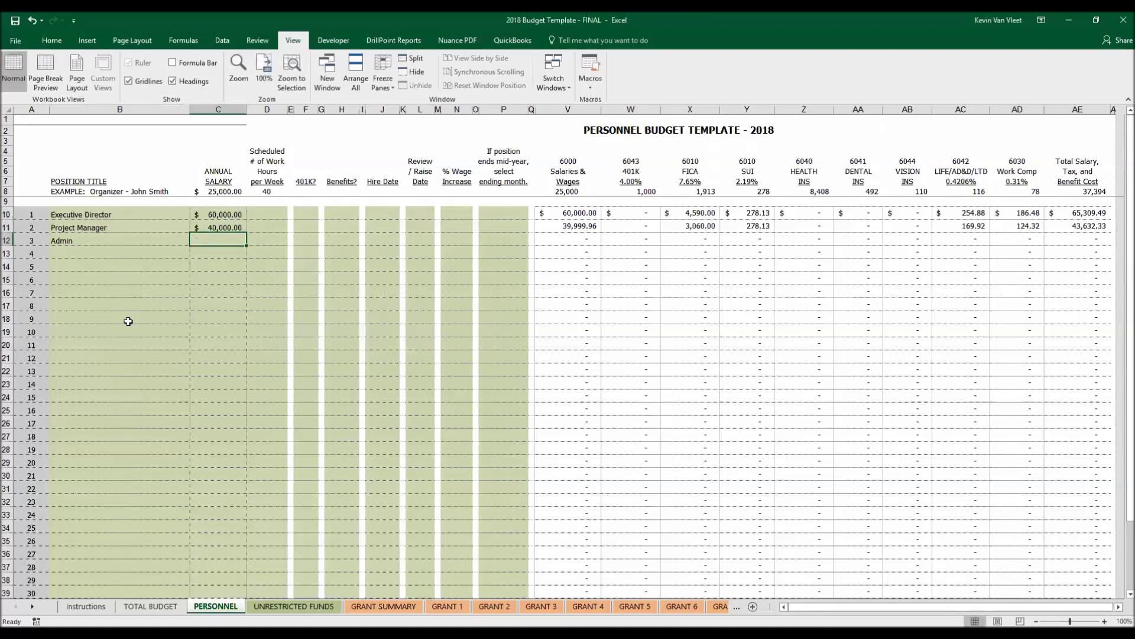
text(20000)
key(Return)
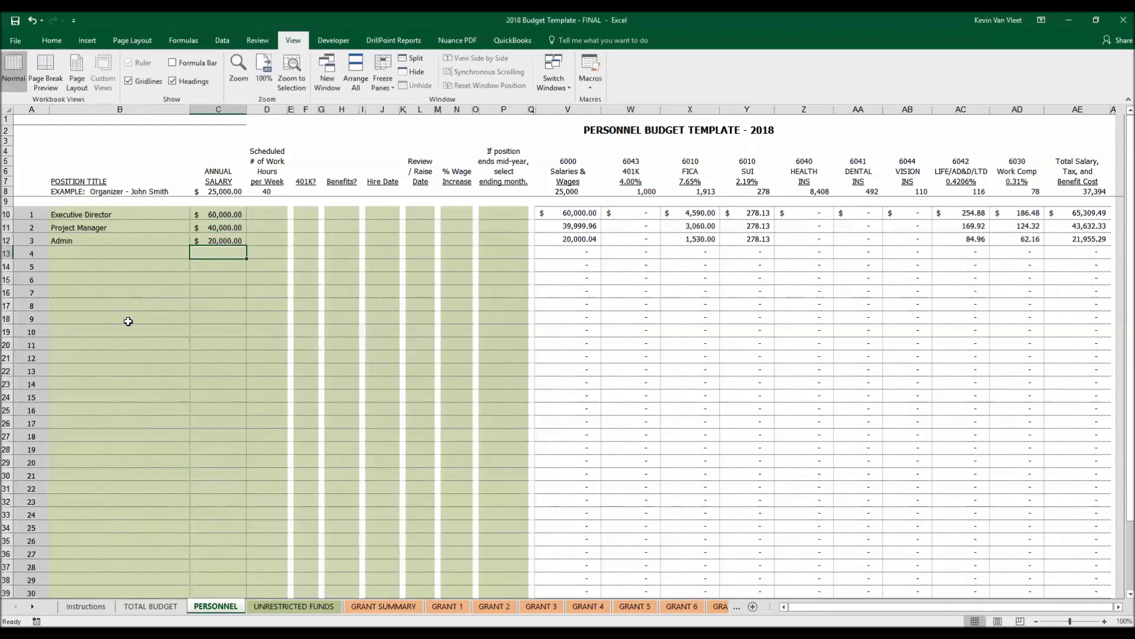
Set the scheduled weekly work hours to 40 for the Executive Director, 40 for the Project Manager and 20 for the Admin.
click(262, 215)
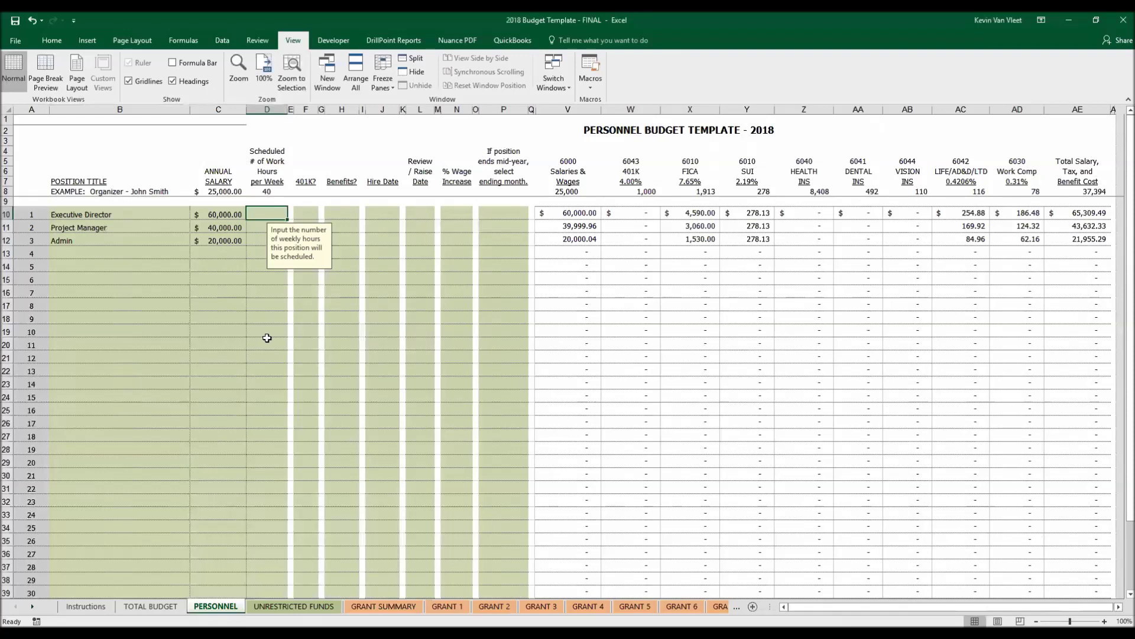
text(40)
key(Return)
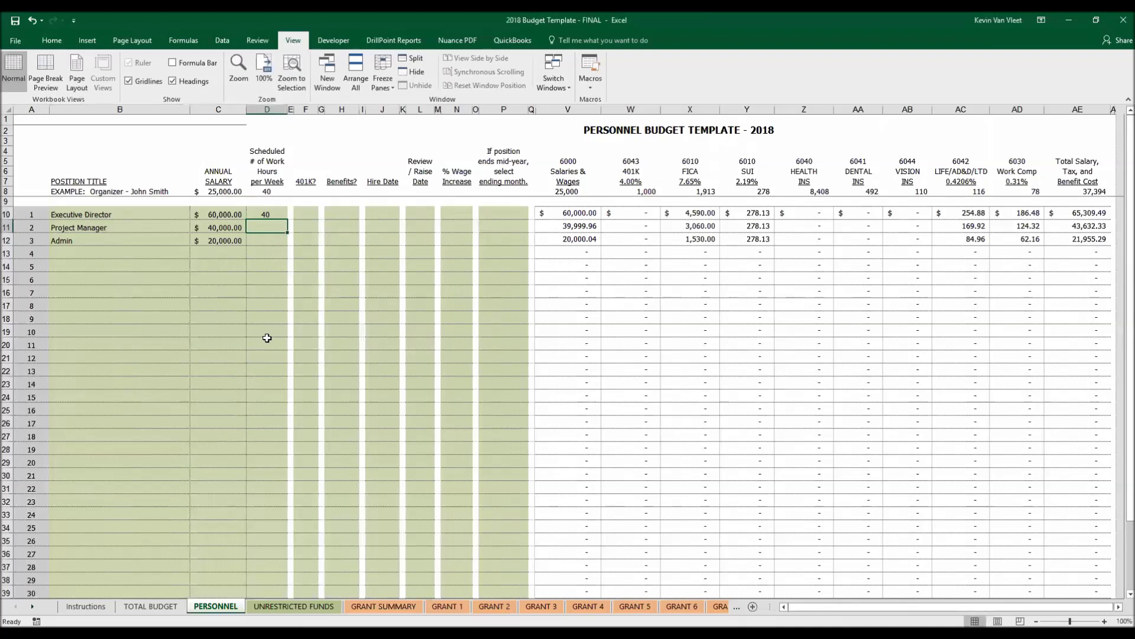
text(40)
key(Return)
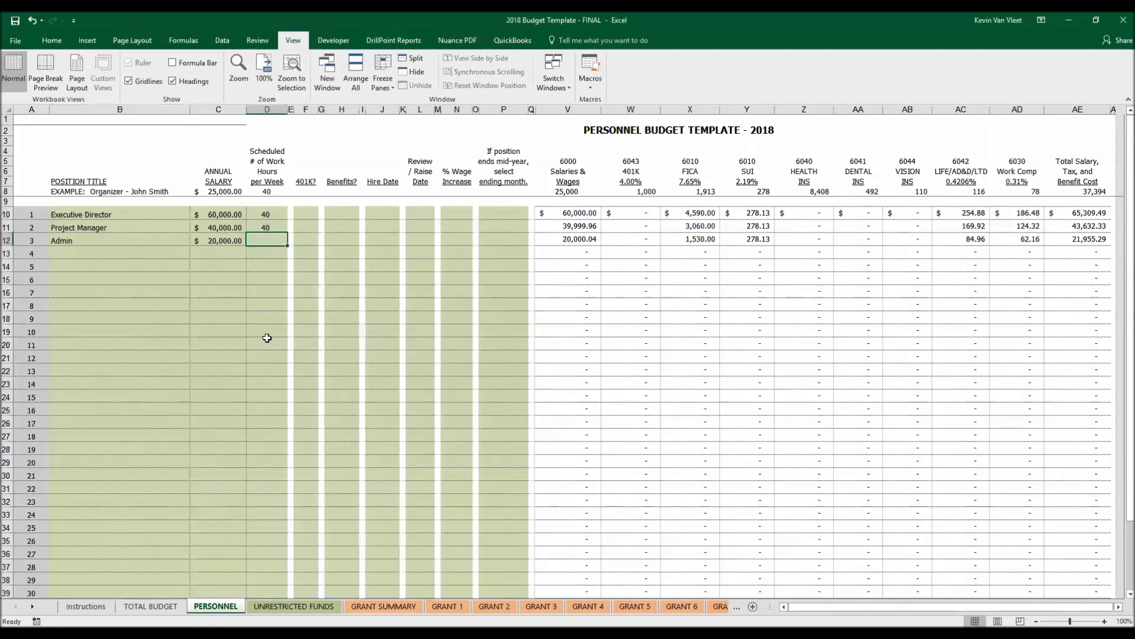
text(20)
key(Return)
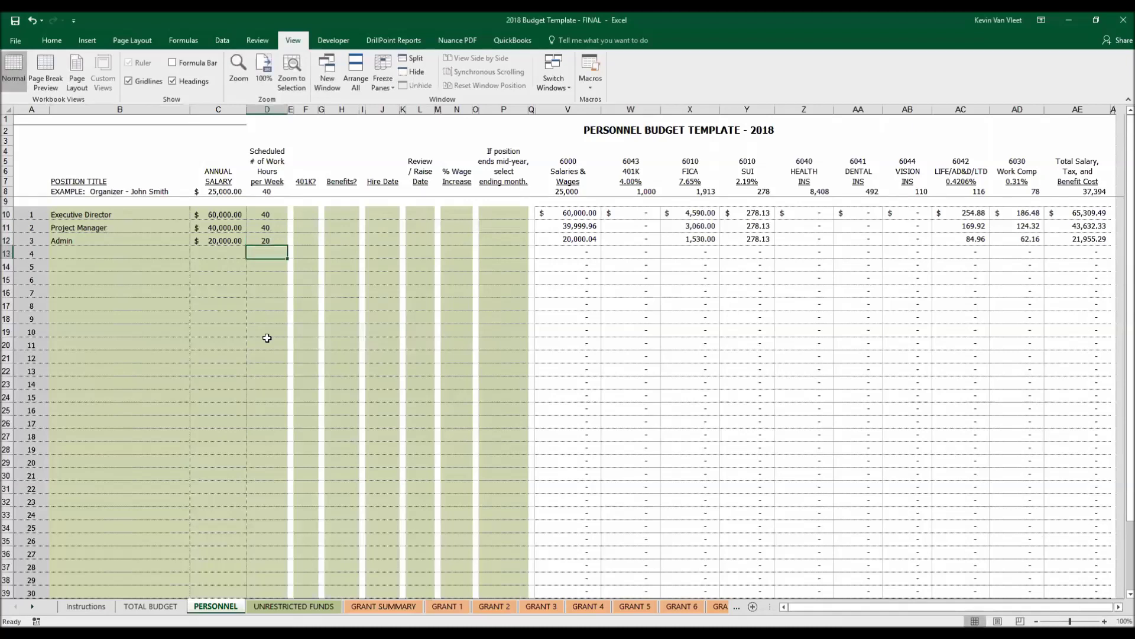
Set 401K eligibility to Yes for the Executive Director, Project Manager and Admin positions.
click(305, 216)
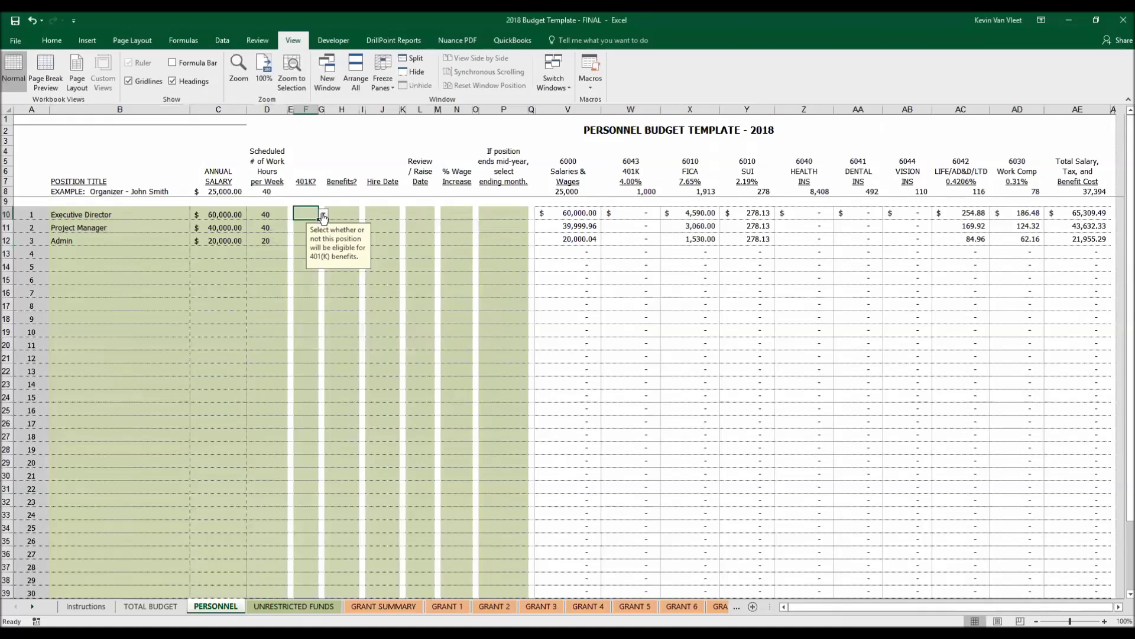
click(323, 217)
click(297, 228)
click(297, 228)
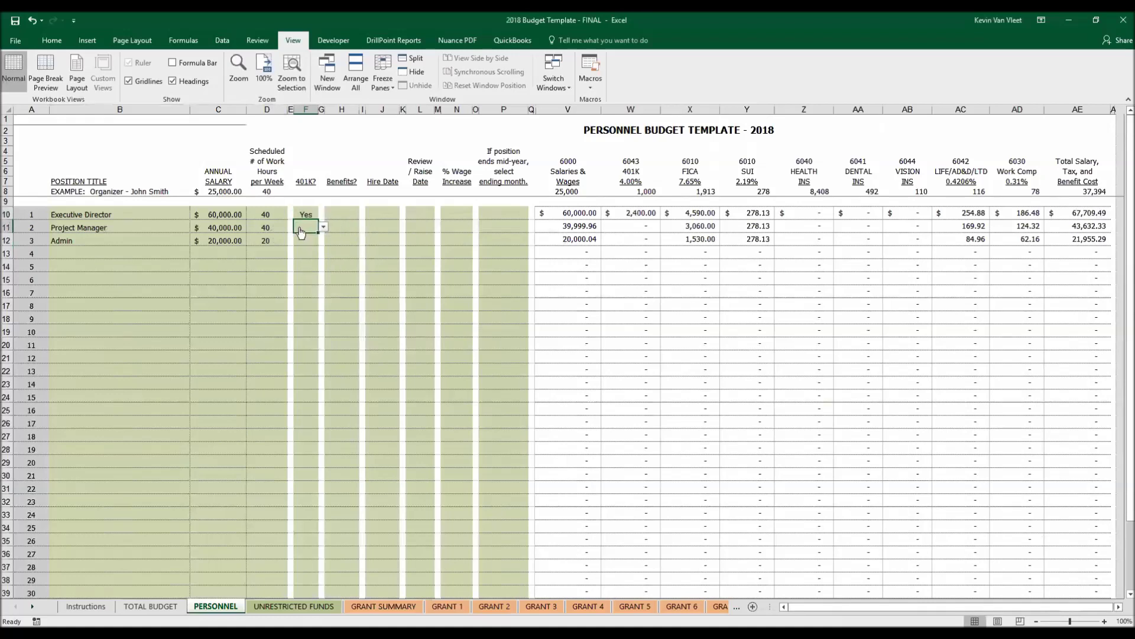
click(314, 237)
click(307, 240)
click(323, 240)
click(315, 251)
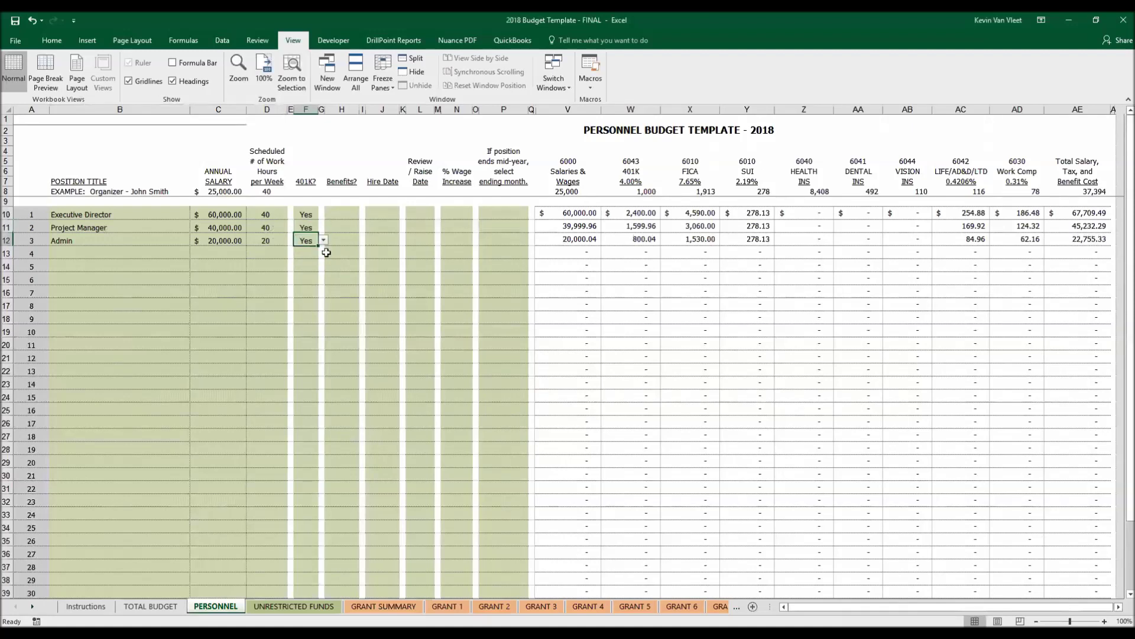
Set insurance benefits eligibility to Yes for the Executive Director.
click(346, 211)
key(alt+Down)
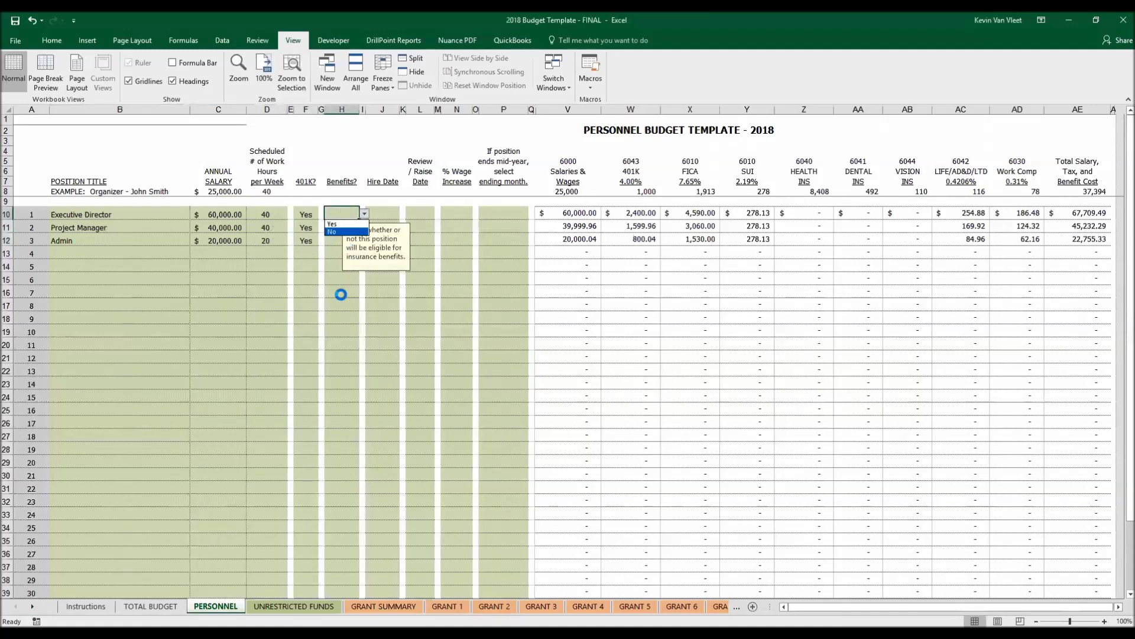
click(332, 223)
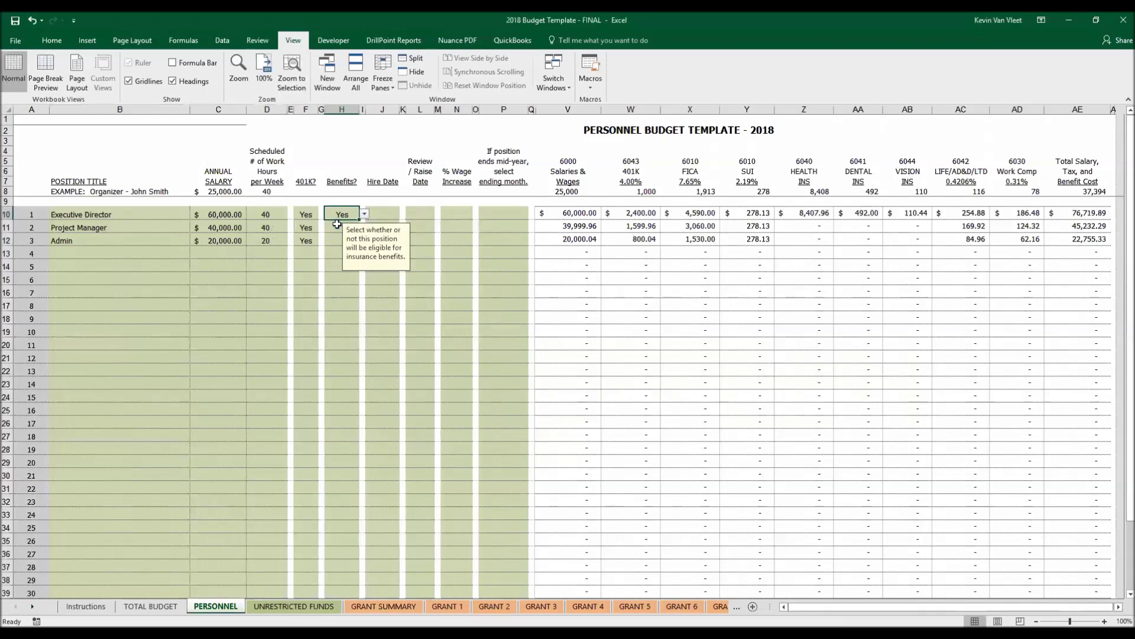
Set insurance benefits eligibility to Yes for the Project Manager and No for the Admin.
click(337, 229)
click(363, 229)
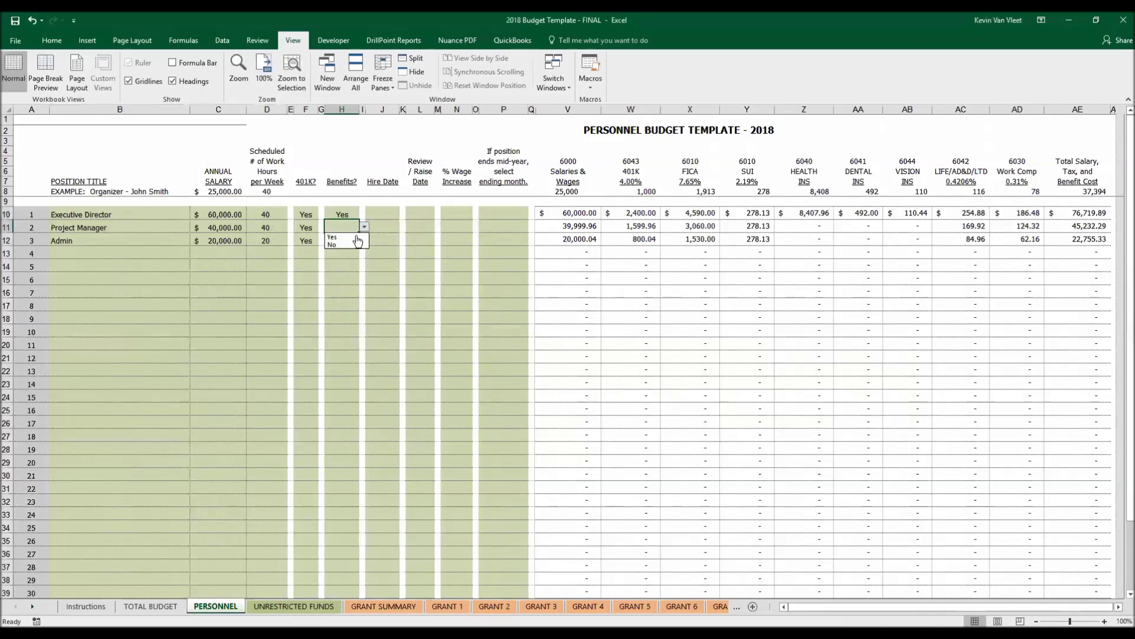
click(342, 237)
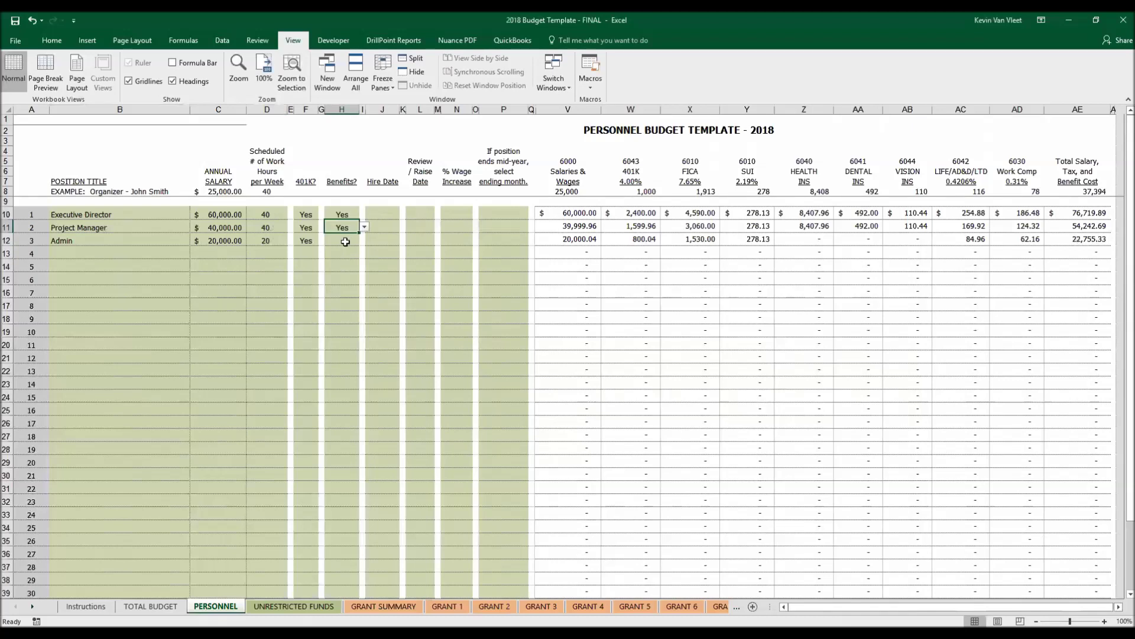
click(345, 241)
click(365, 239)
click(351, 260)
Enter hire dates of 07/01/2012 for the Executive Director, 8/1/2017 for the Project Manager and 07/01/2018 for the Admin.
click(394, 214)
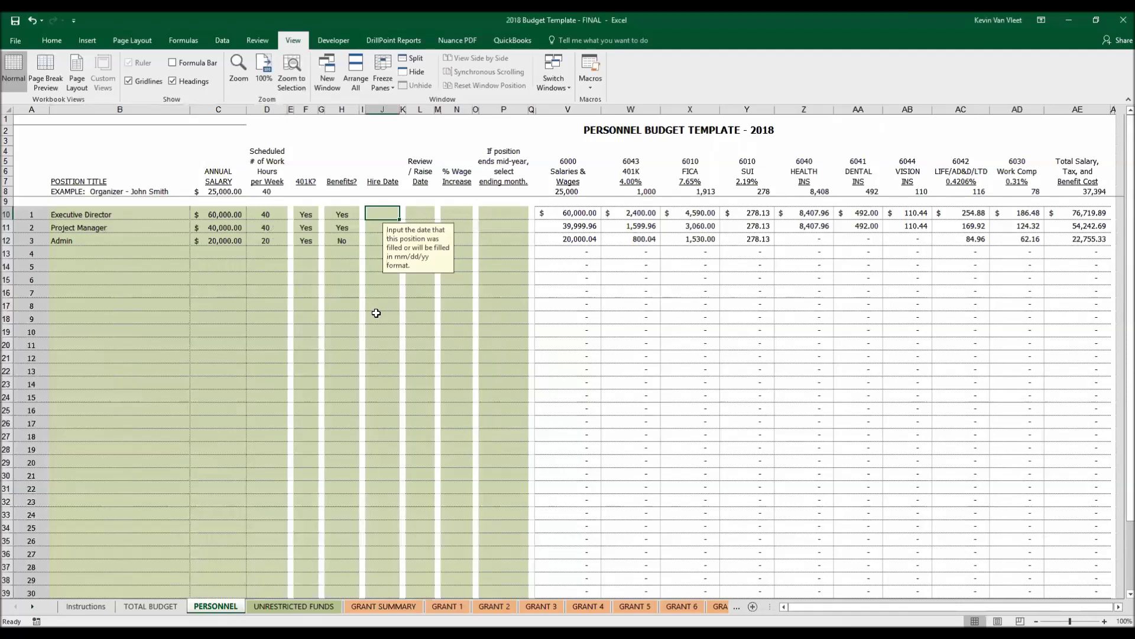
text(07/01/)
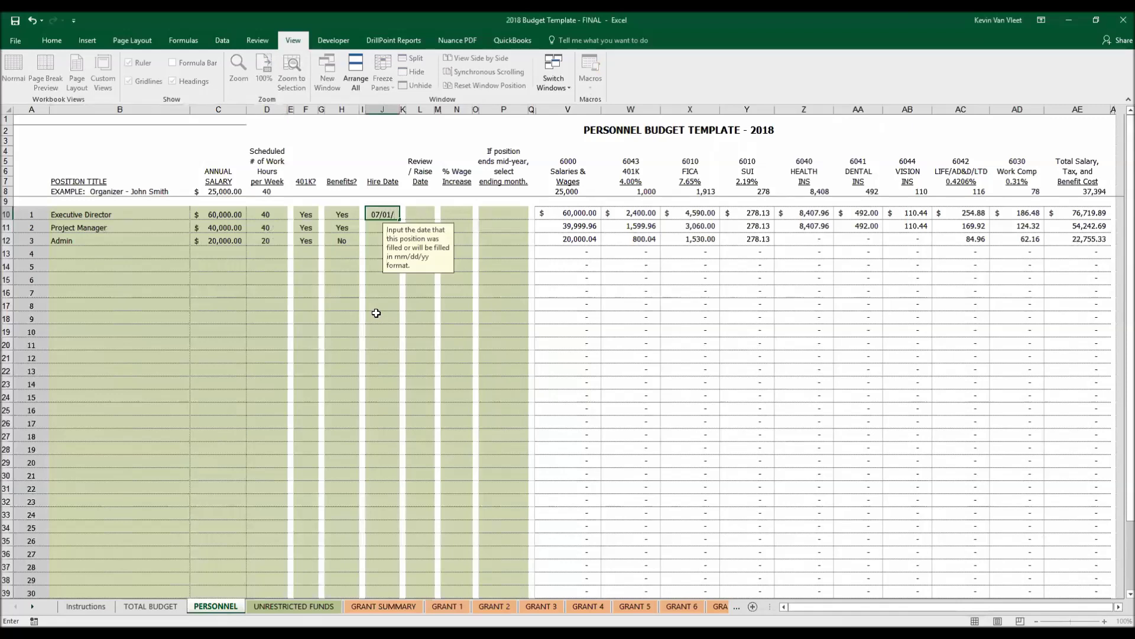
text(2012)
key(Return)
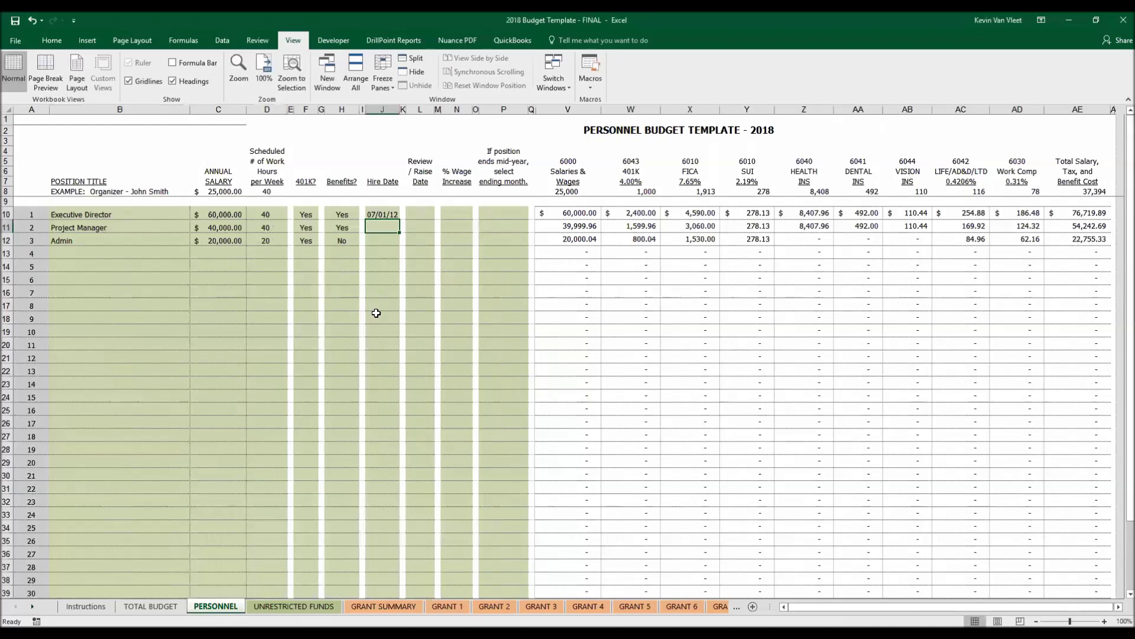
text(8/1/2017)
key(Return)
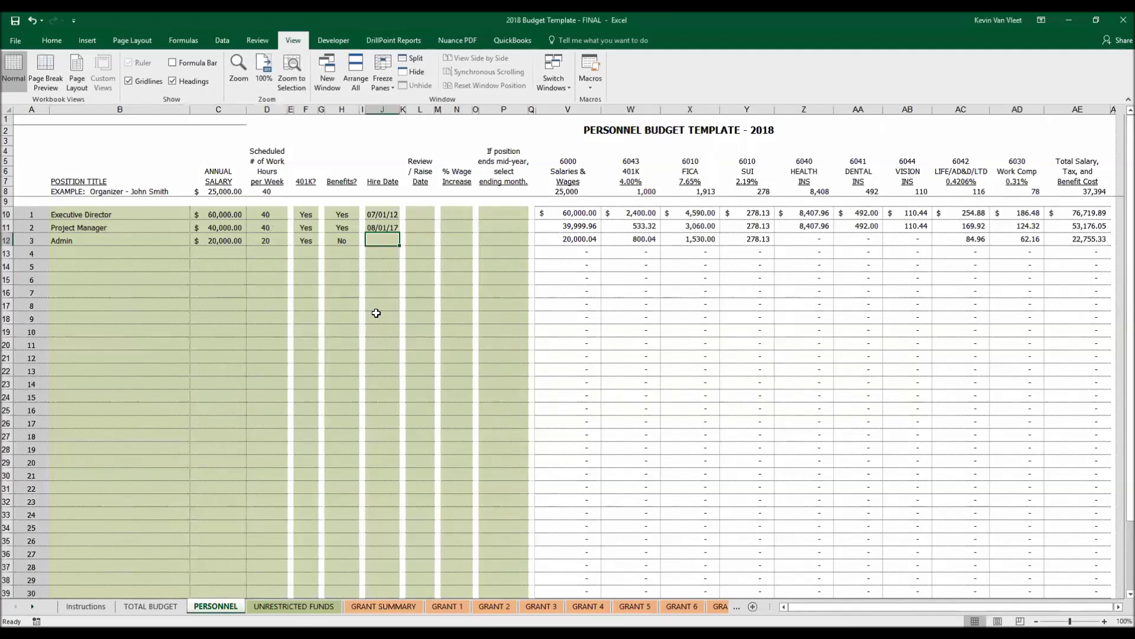
text(07/01/)
text(2018)
key(Return)
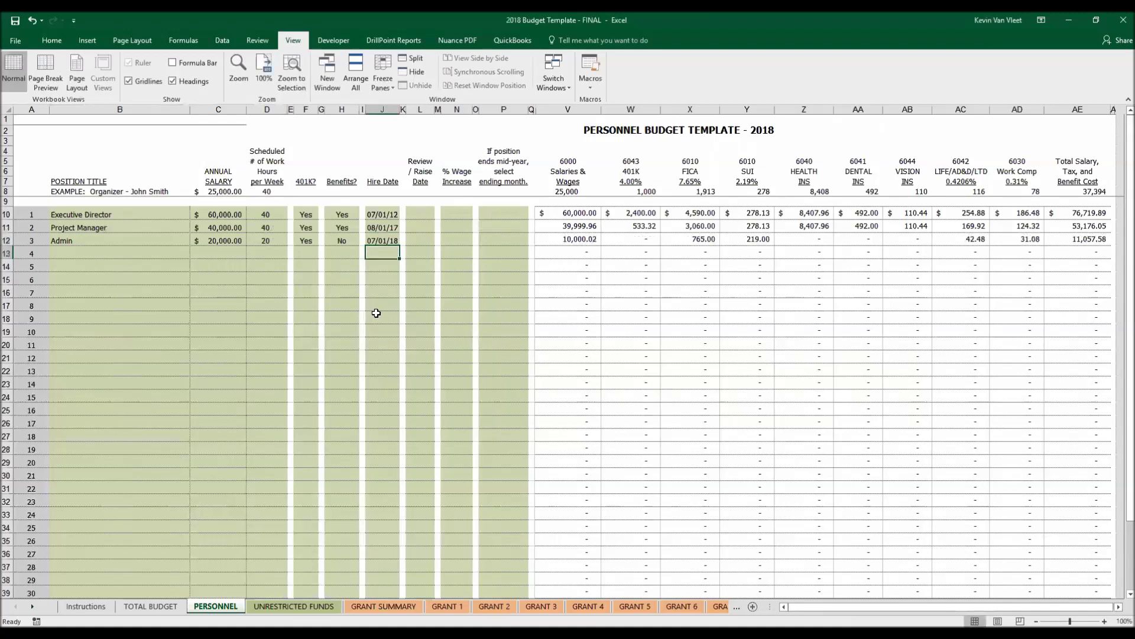
Set the review/raise dates to 07/01/18 for the Executive Director and 08/01/18 for the Project Manager.
click(427, 211)
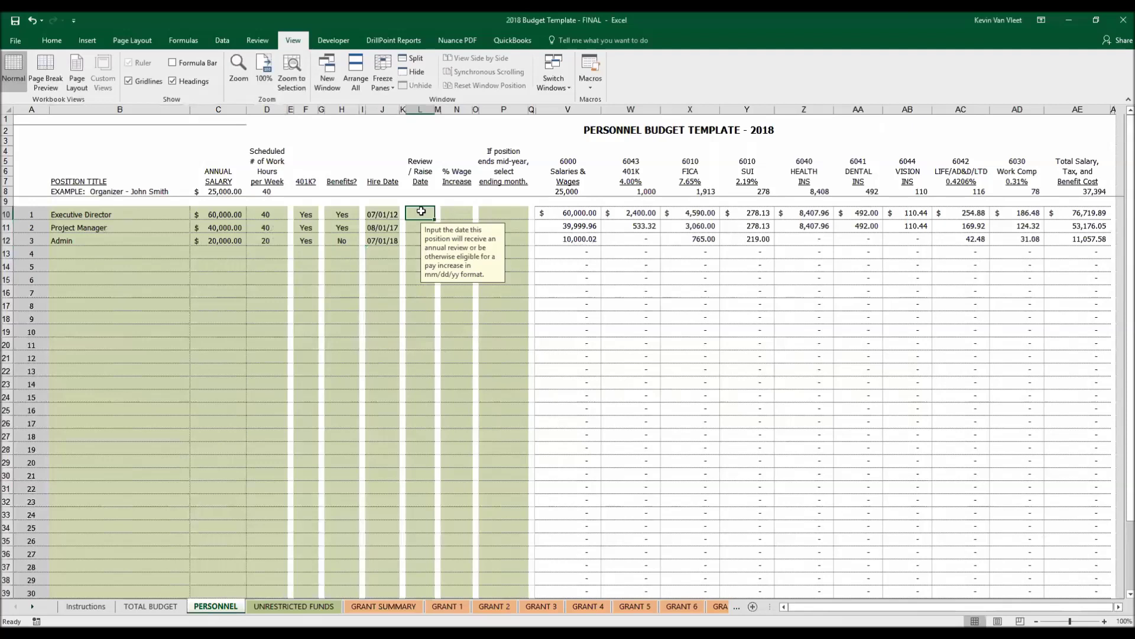
click(419, 228)
click(419, 239)
click(423, 214)
click(417, 227)
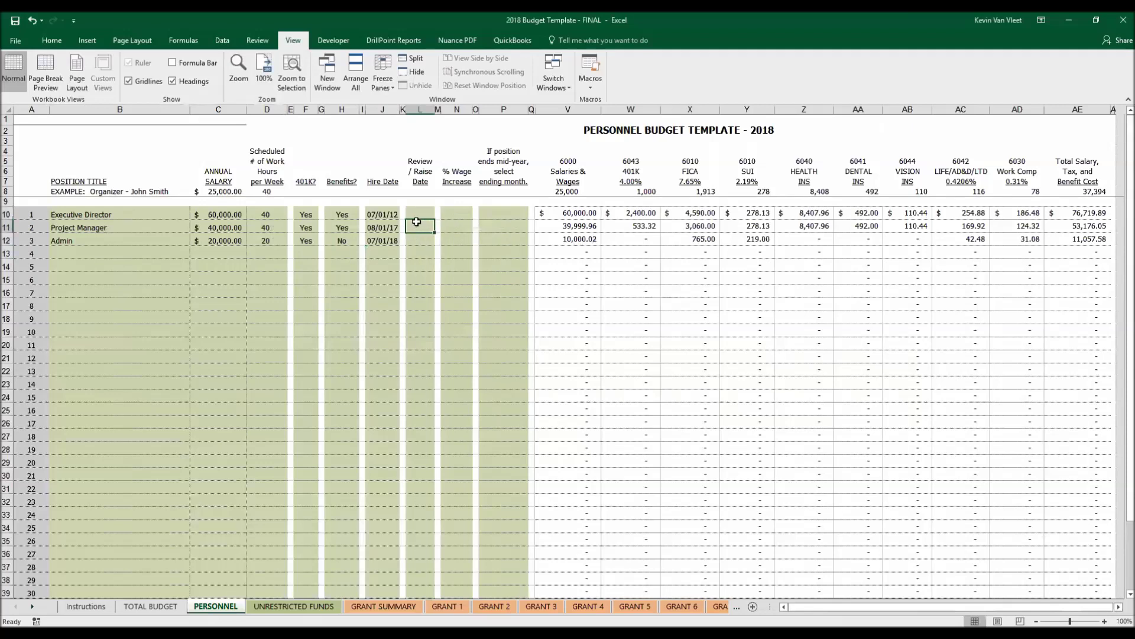
click(421, 216)
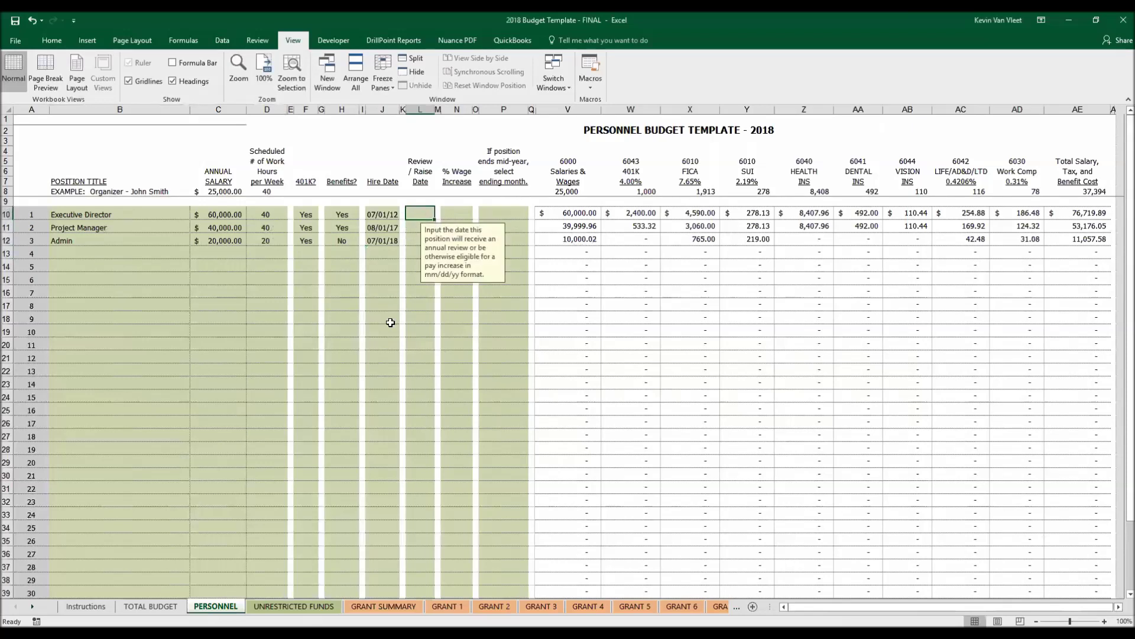
text(07/01/)
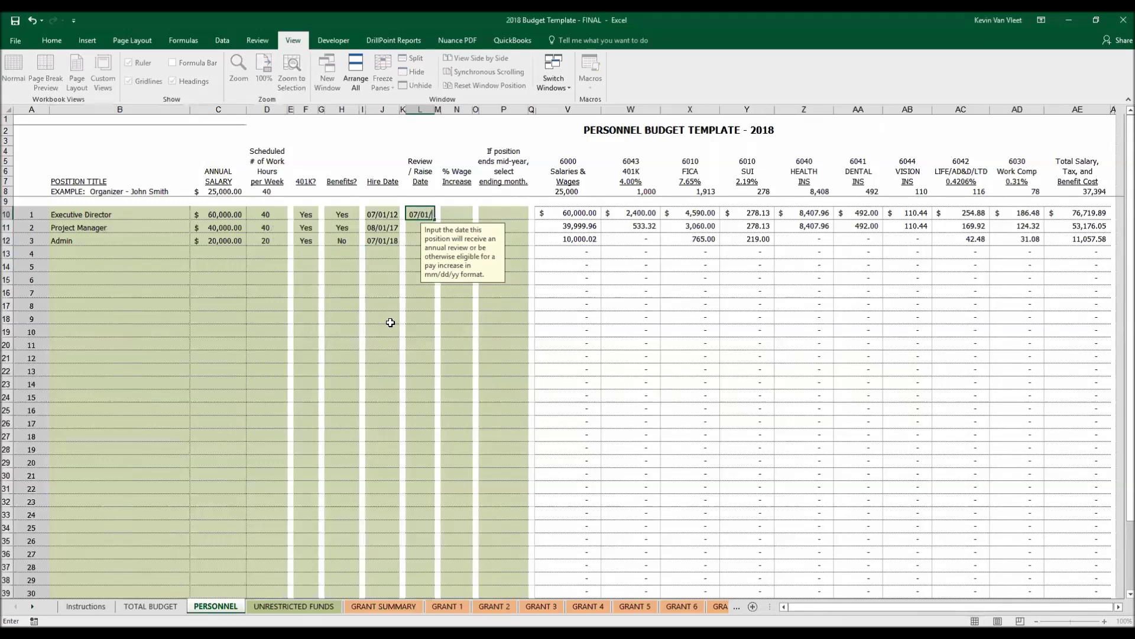
text(18)
key(Return)
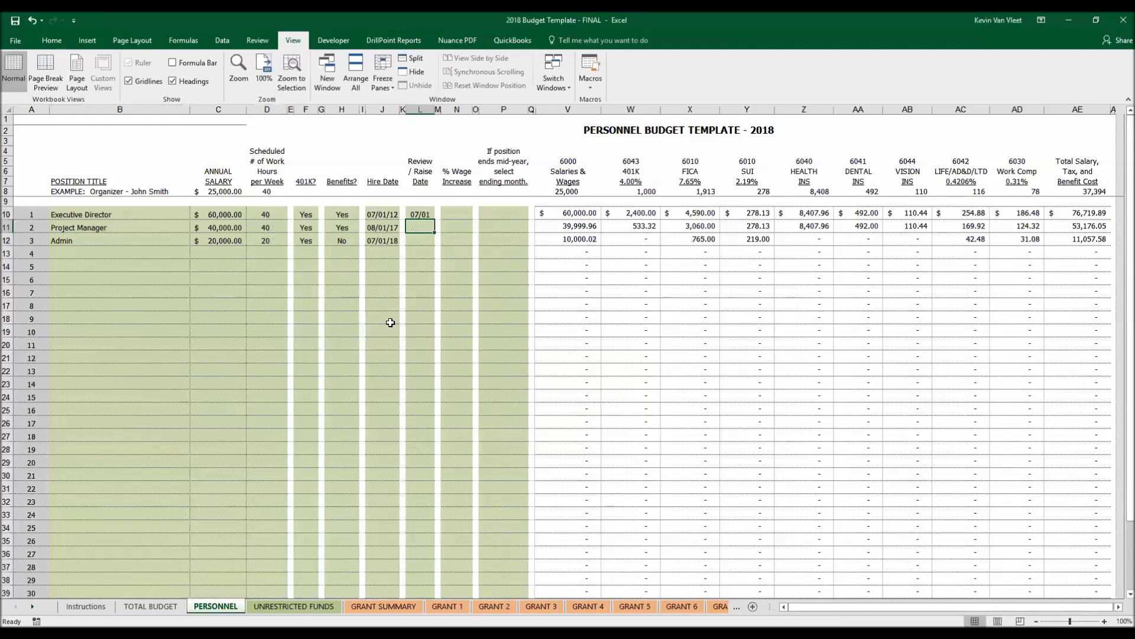
text(08/01/18)
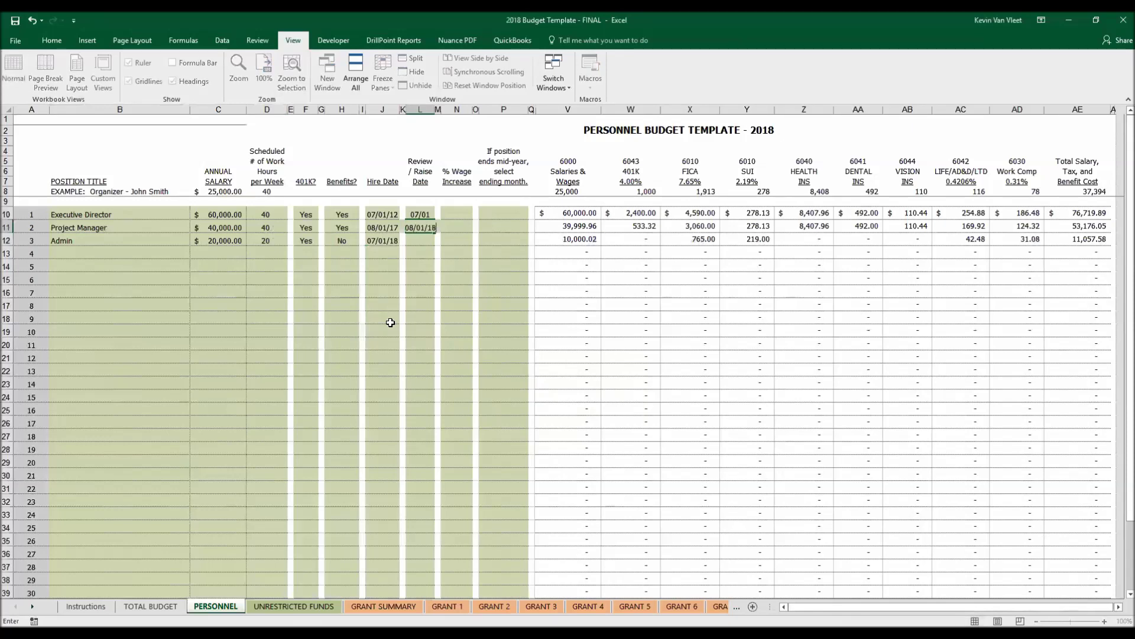
key(Return)
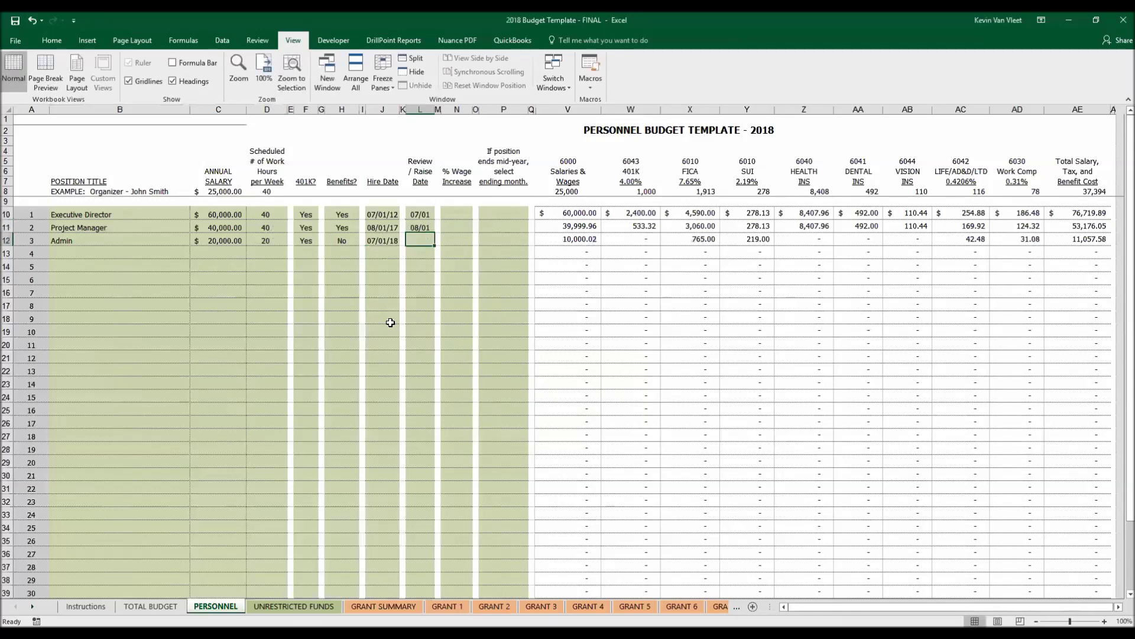
Try a review/raise date of 07/01/18 for the Admin position and clear the entry again.
text(07/01/)
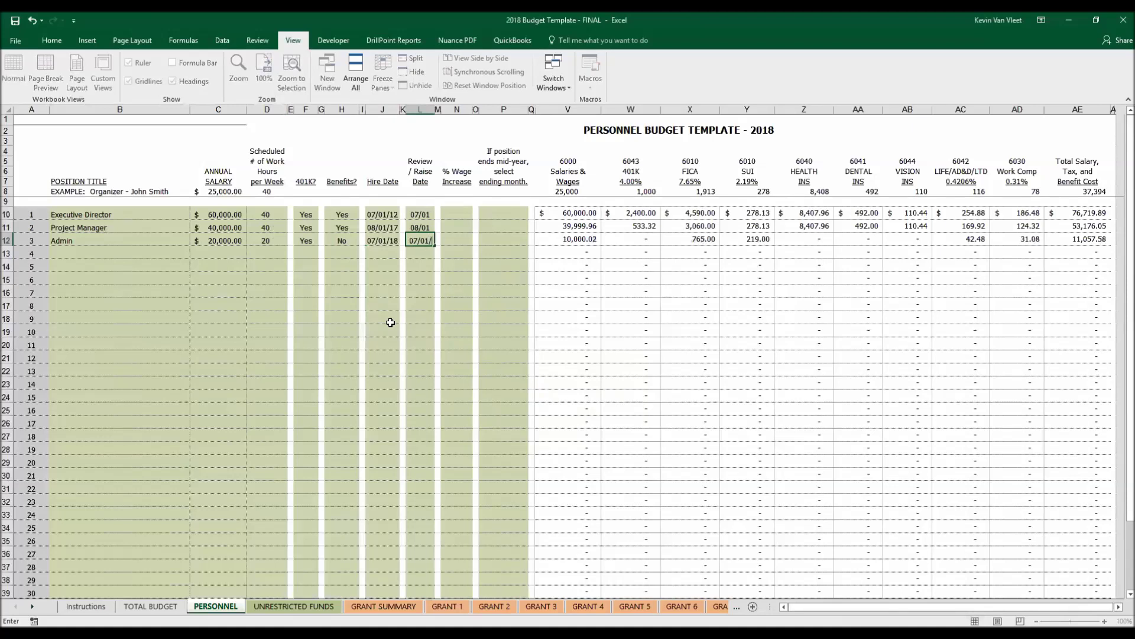
text(18)
key(Return)
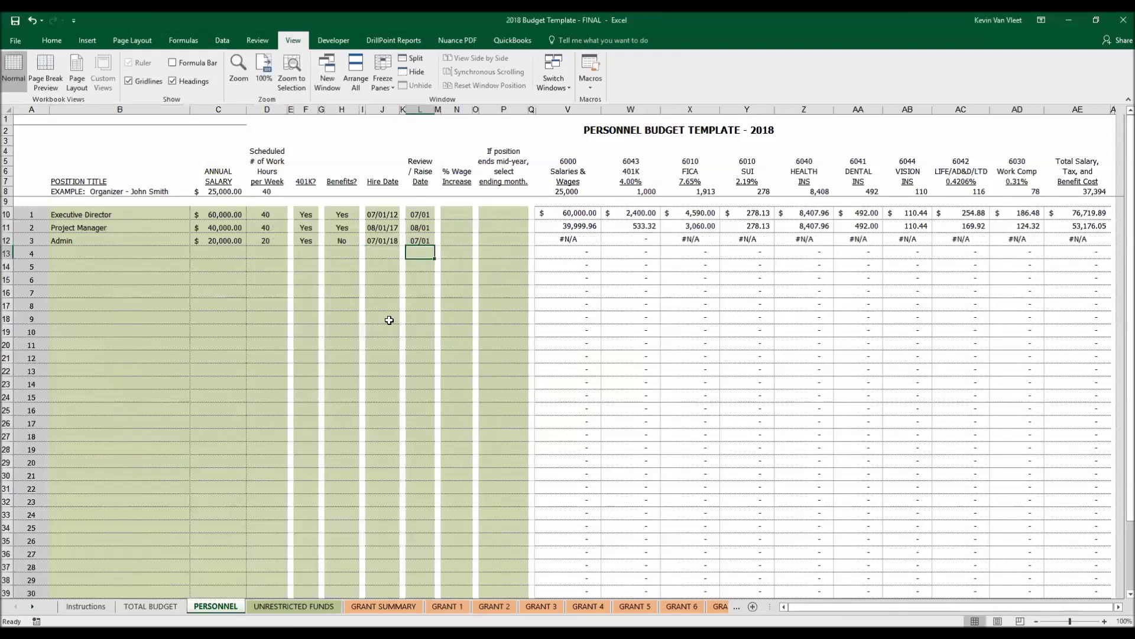
click(426, 240)
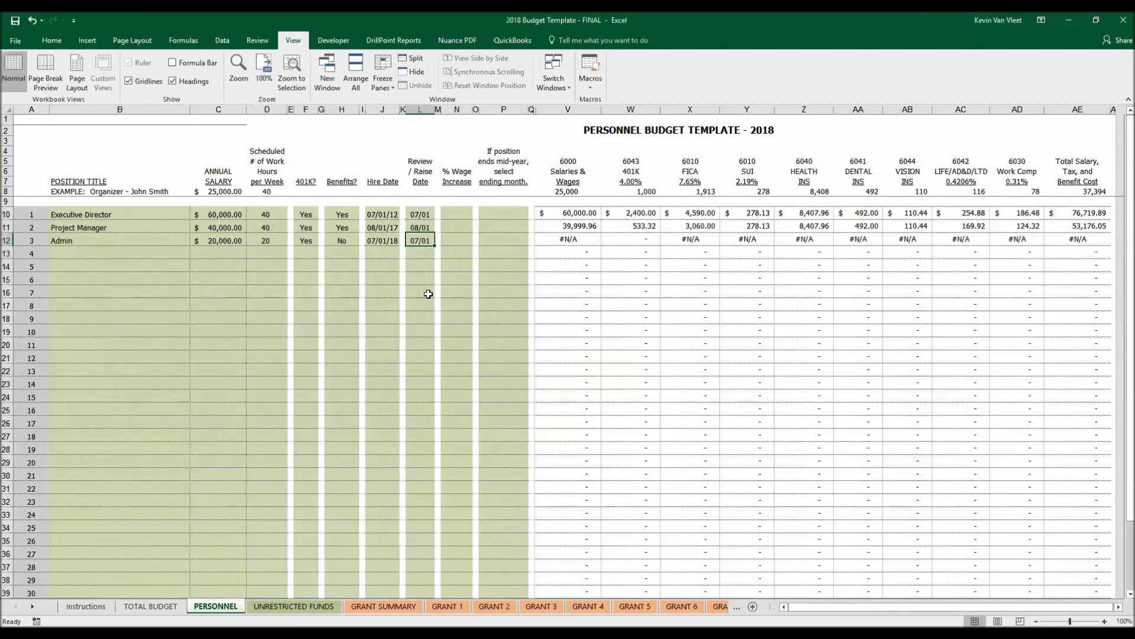
key(Delete)
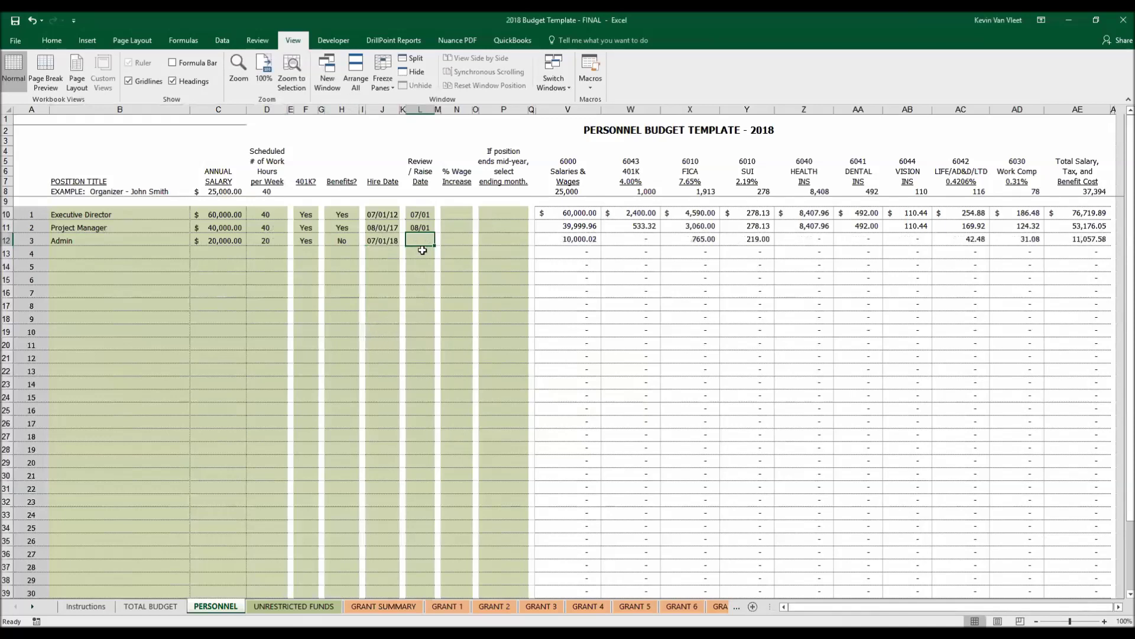
Set the wage increase to 5% for both the Executive Director and the Project Manager.
click(464, 215)
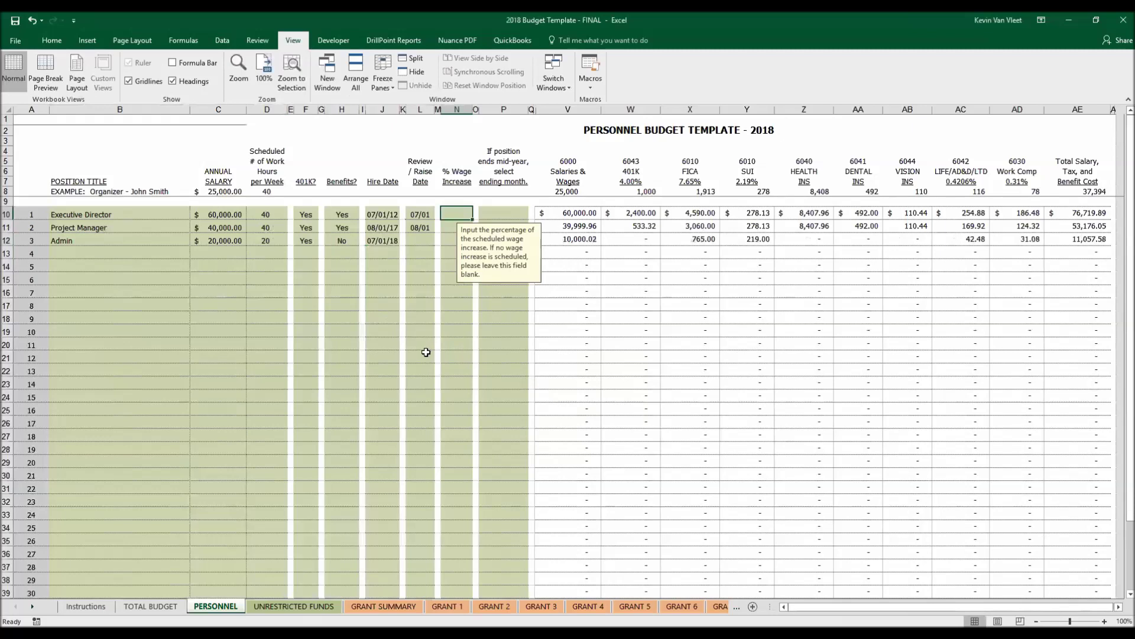
text(5)
key(Return)
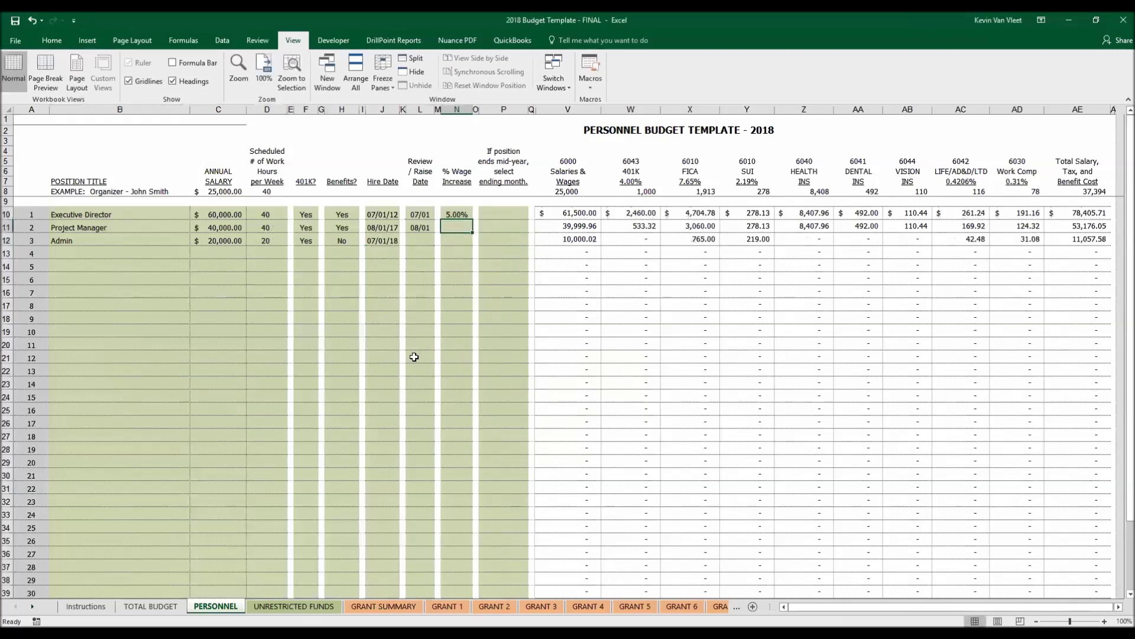
text(5)
key(Return)
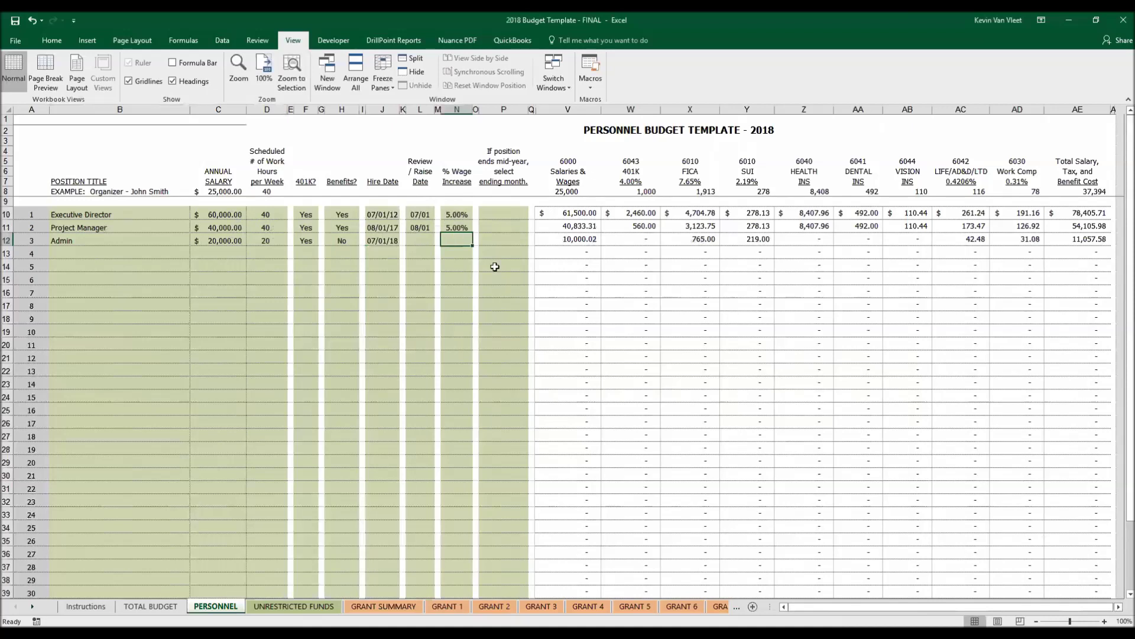
View the ending-month choices for the Project Manager position and close the list without choosing a month.
click(504, 226)
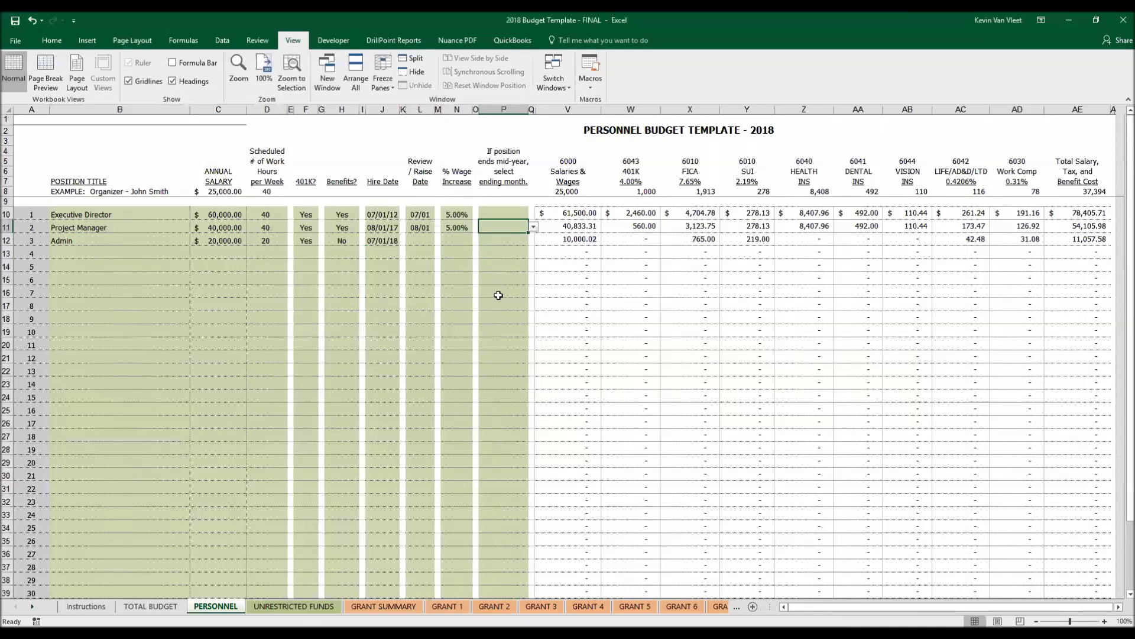
click(534, 227)
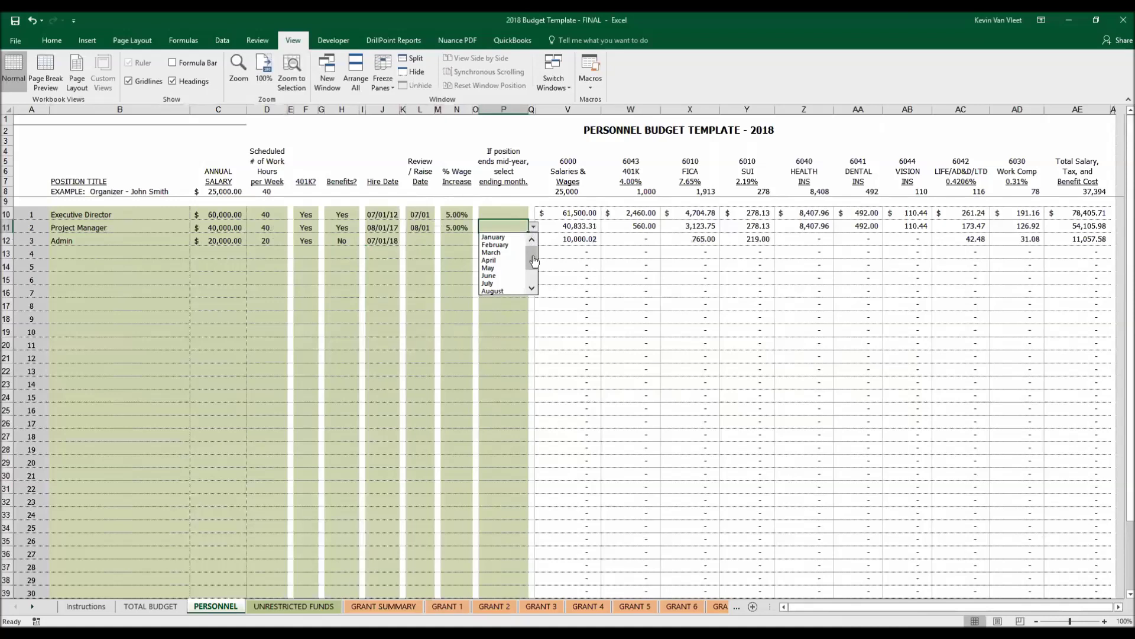
click(534, 227)
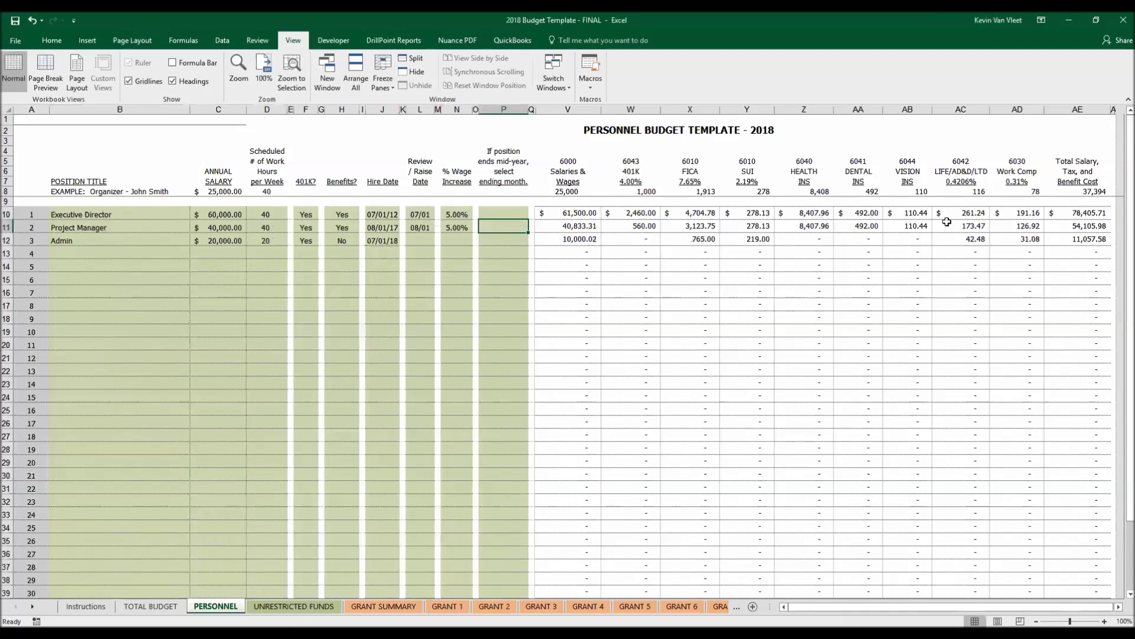
On the UNRESTRICTED FUNDS sheet, enter Walmart as the first Corporate donor/grantor name.
click(303, 610)
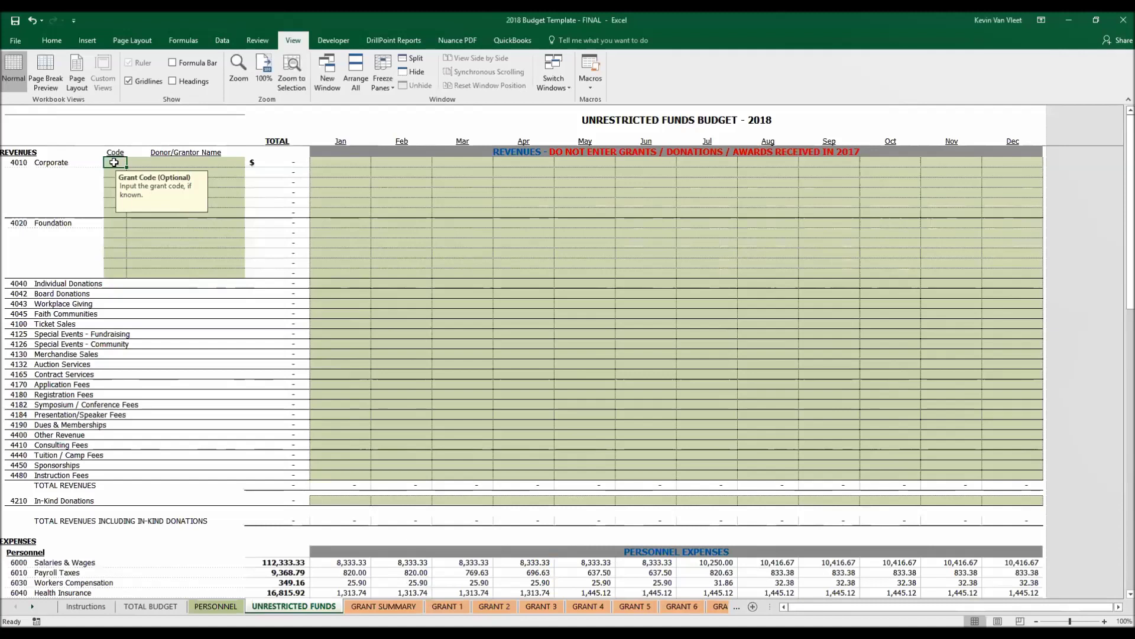
click(170, 162)
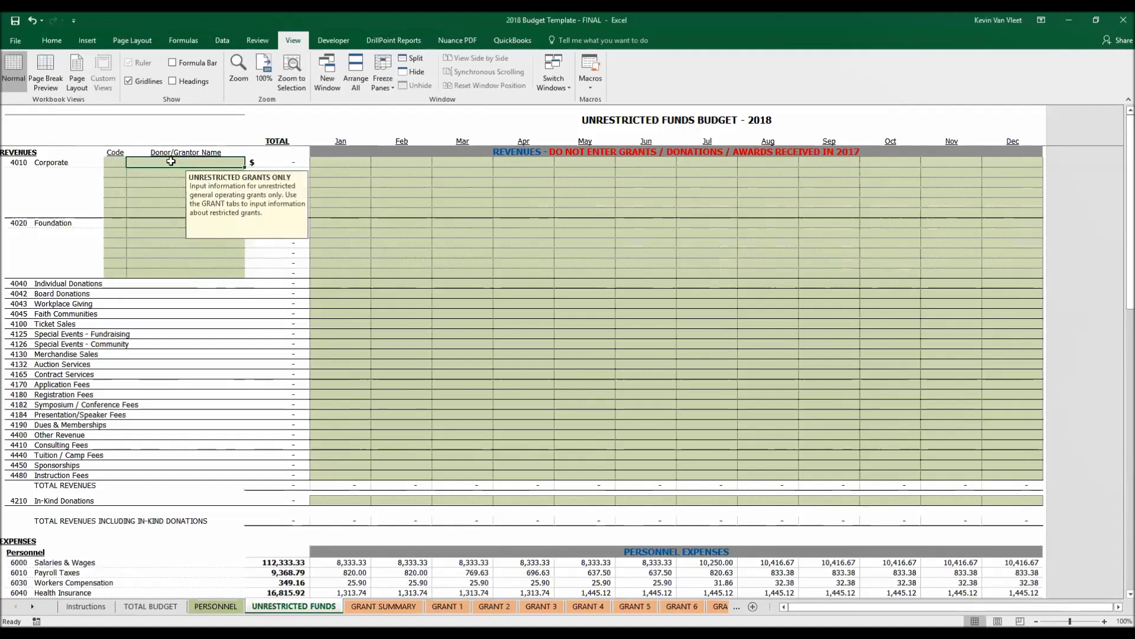
text(Walmar)
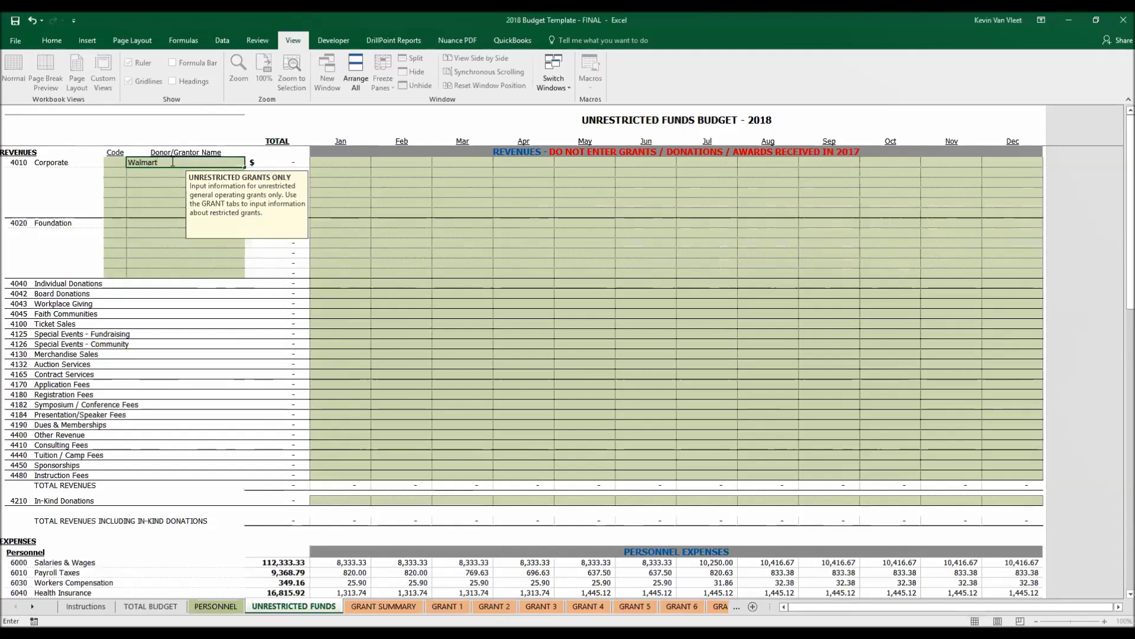
text(t)
Enter 50000 as the July revenue amount for the Walmart corporate grant.
key(Tab)
key(Tab)
key(Tab)
key(Tab)
key(Tab)
key(Tab)
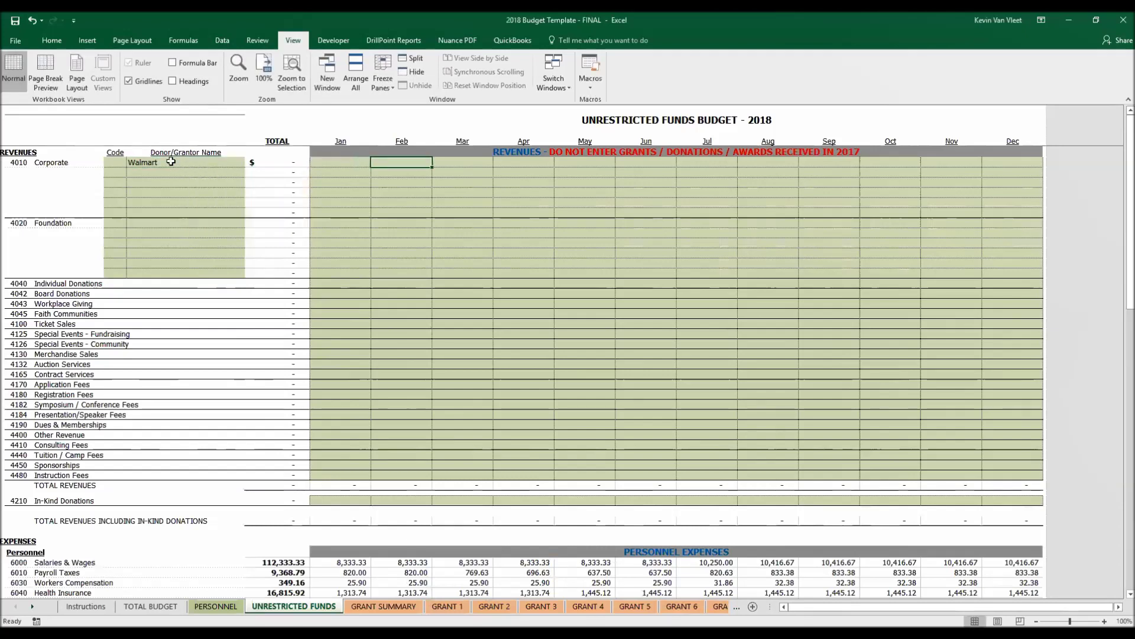
key(Tab)
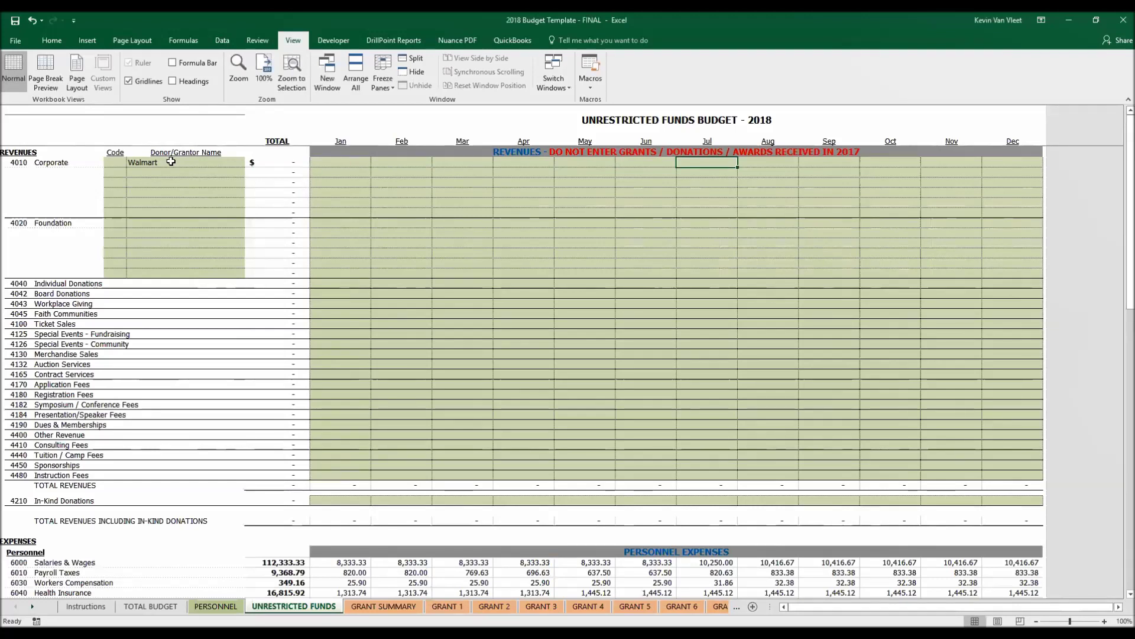
text(5)
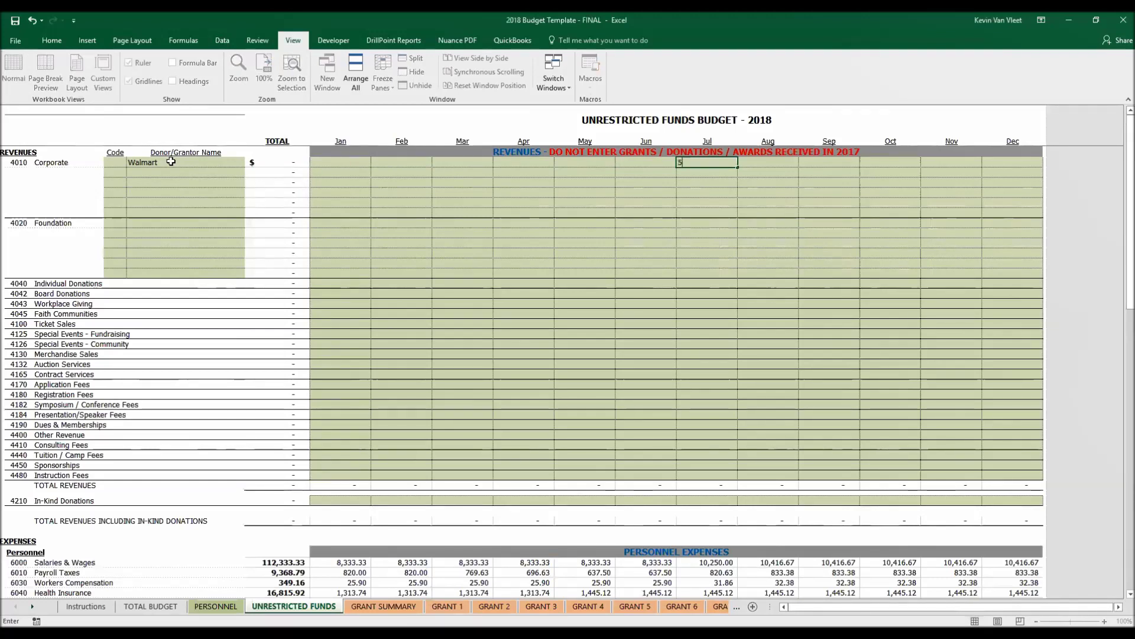
text(0000)
key(Return)
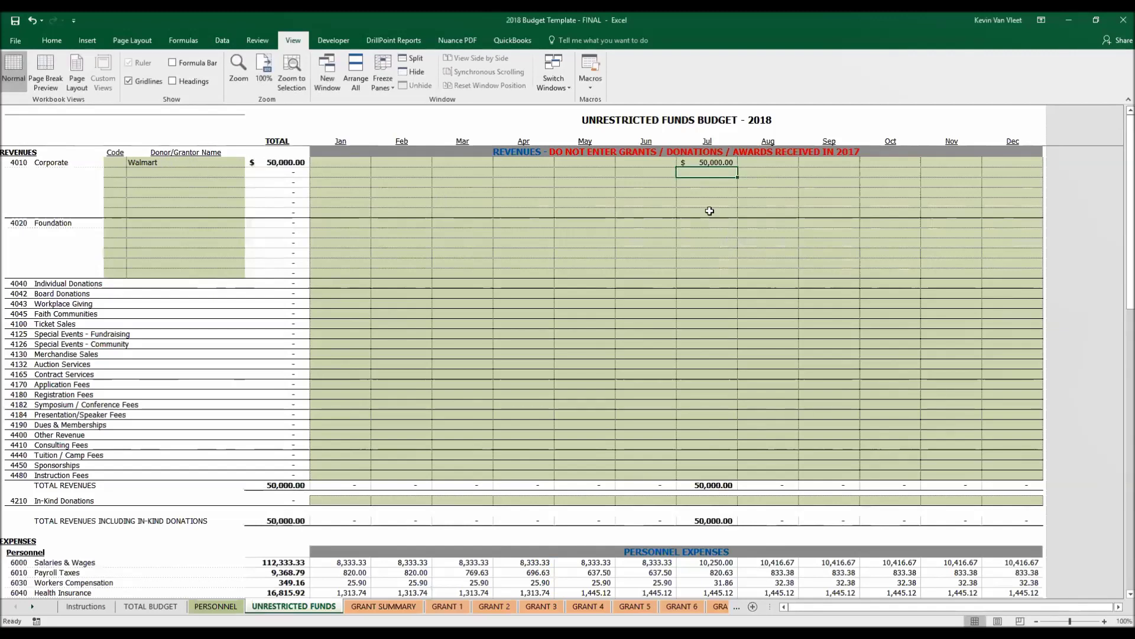
Examine the personnel expenses and the Project Fee row among the other operating expenses of the unrestricted funds budget.
scroll(710, 211, down, 7)
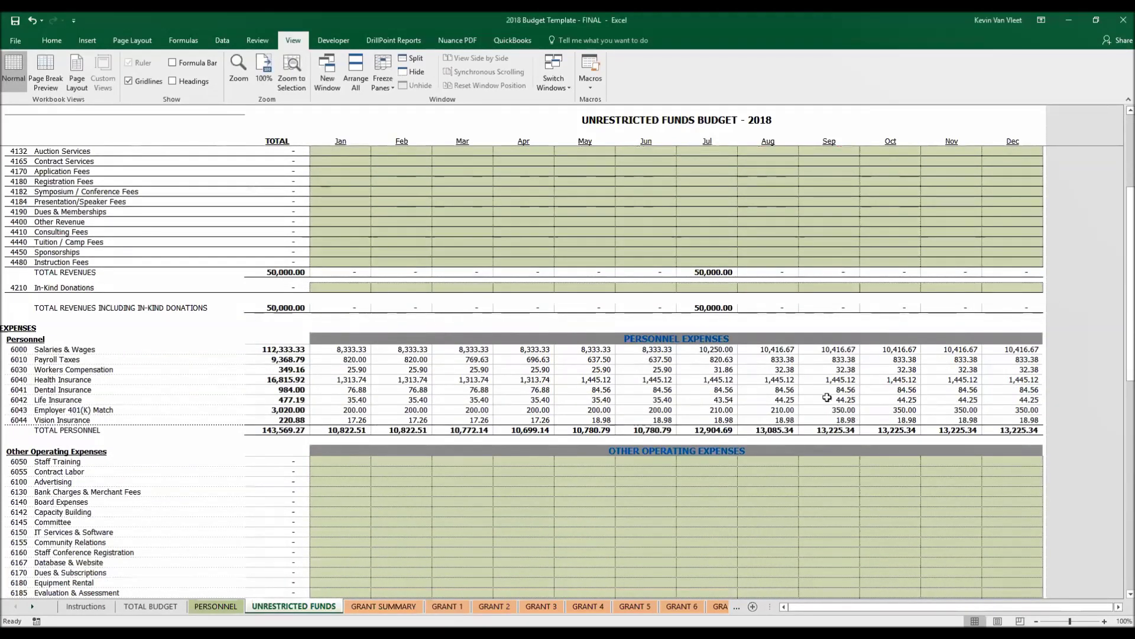
scroll(791, 391, down, 10)
scroll(790, 377, down, 8)
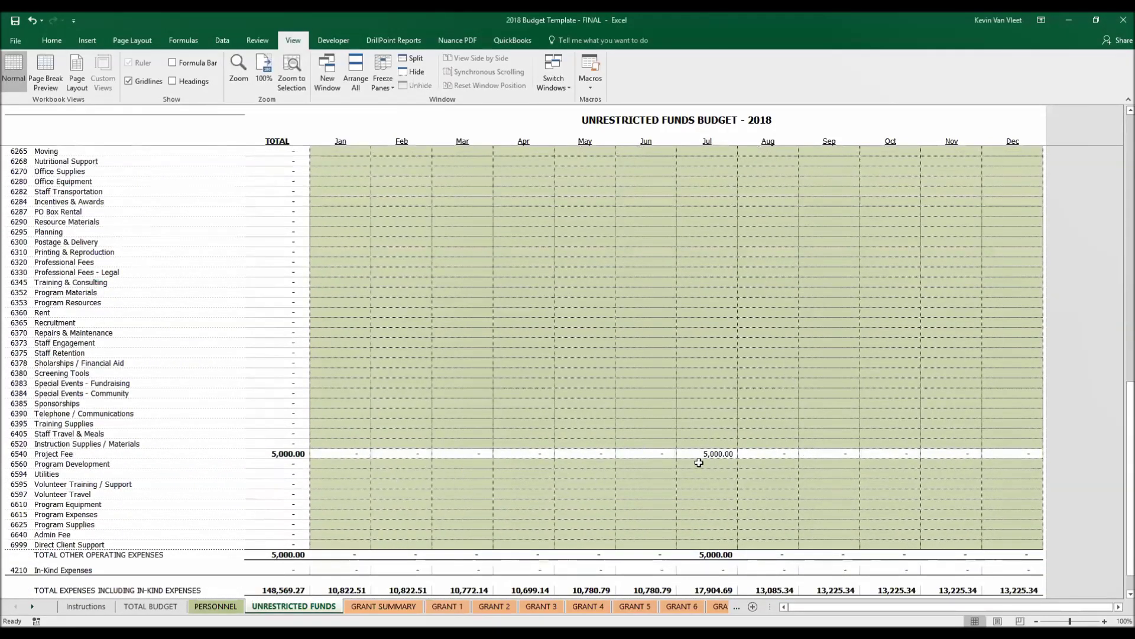
scroll(748, 447, up, 20)
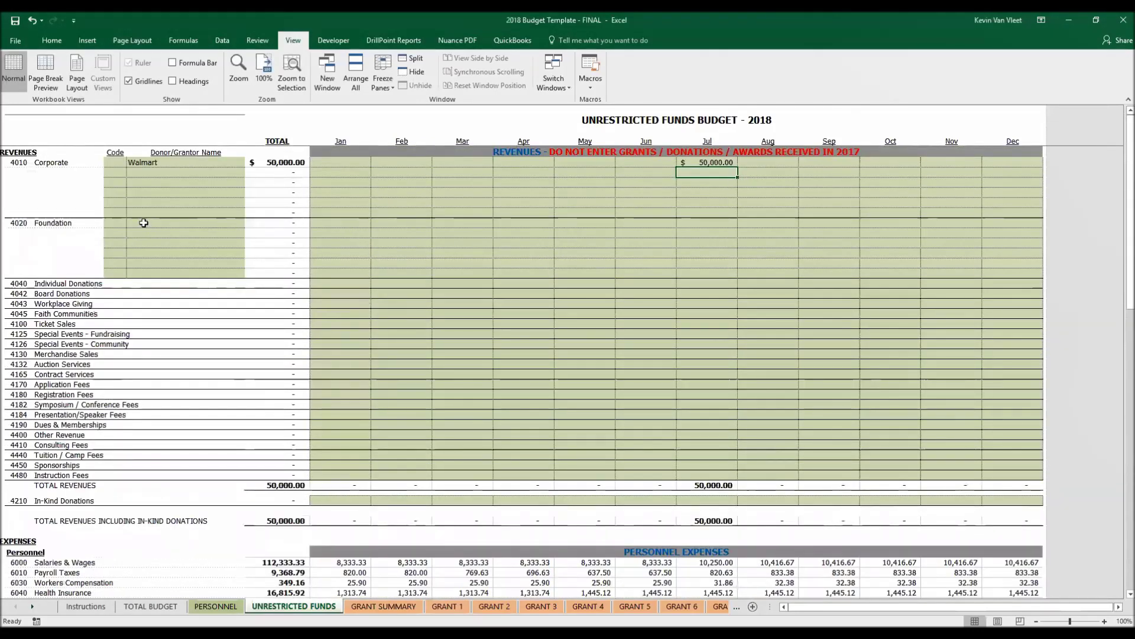
Enter Rose Community as the first Foundation donor/grantor name on the UNRESTRICTED FUNDS sheet.
click(143, 222)
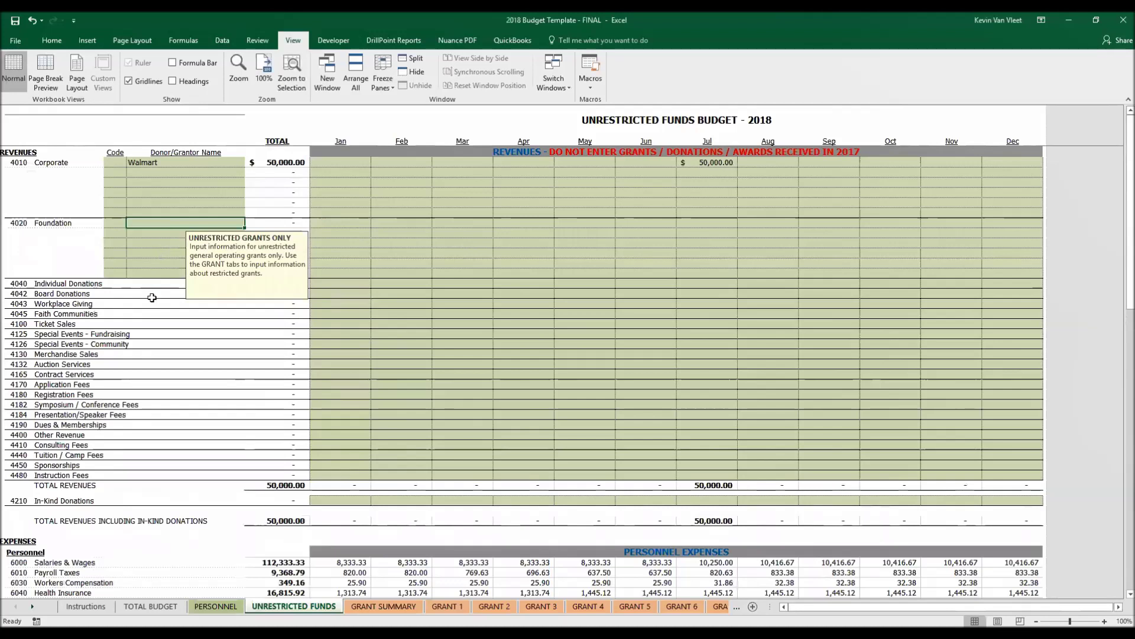
text(Rose )
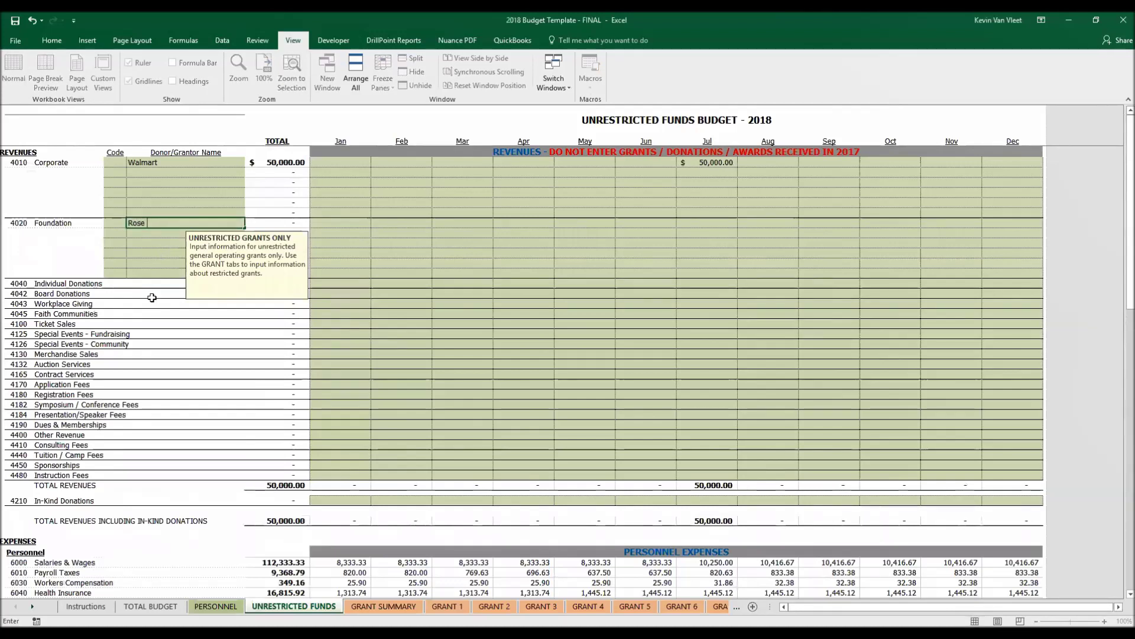
text(Communit)
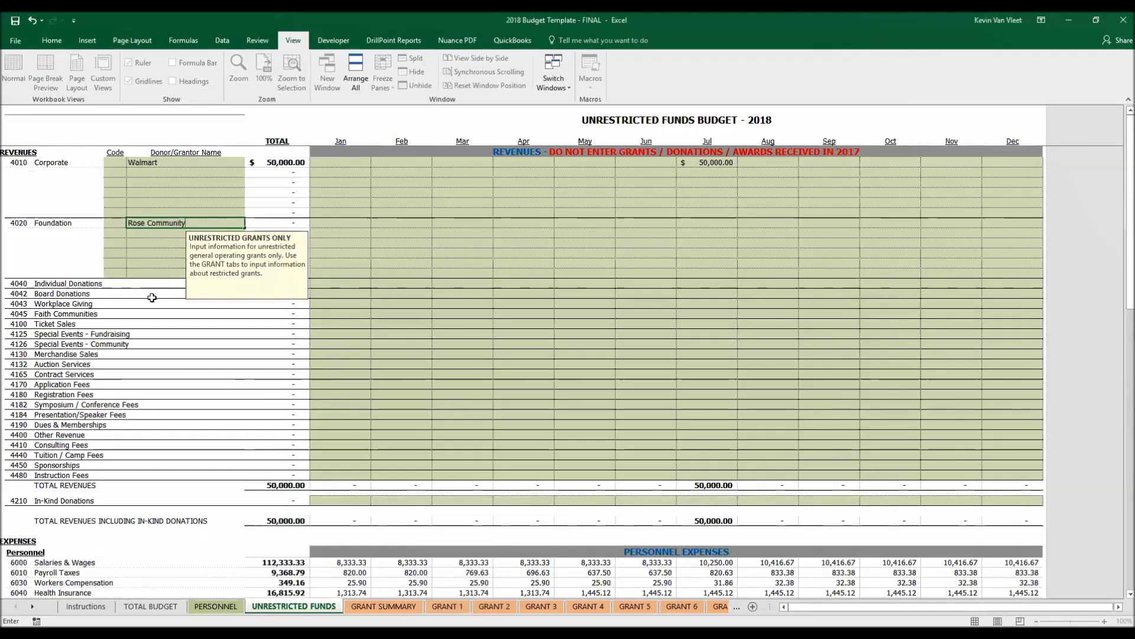
text(y)
Enter 15000 as the November revenue amount for the Rose Community foundation grant.
key(Tab)
key(Tab)
key(Tab)
key(Tab)
key(Tab)
key(Tab)
key(Tab)
key(Tab)
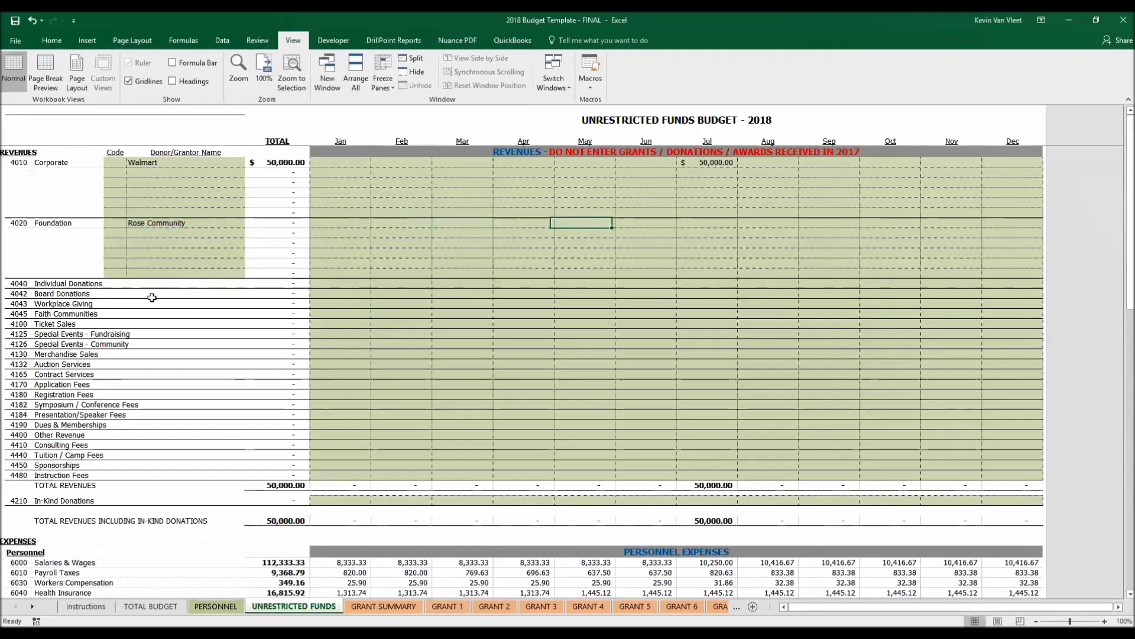
key(Tab)
key(Tab)
key(Tab)
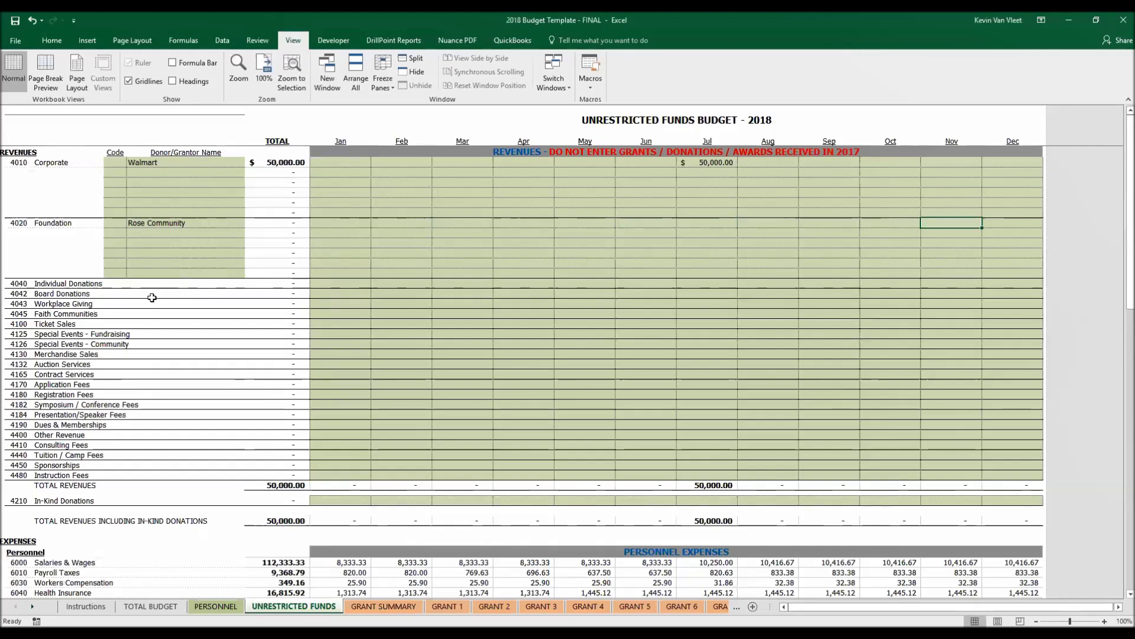
text(15,0)
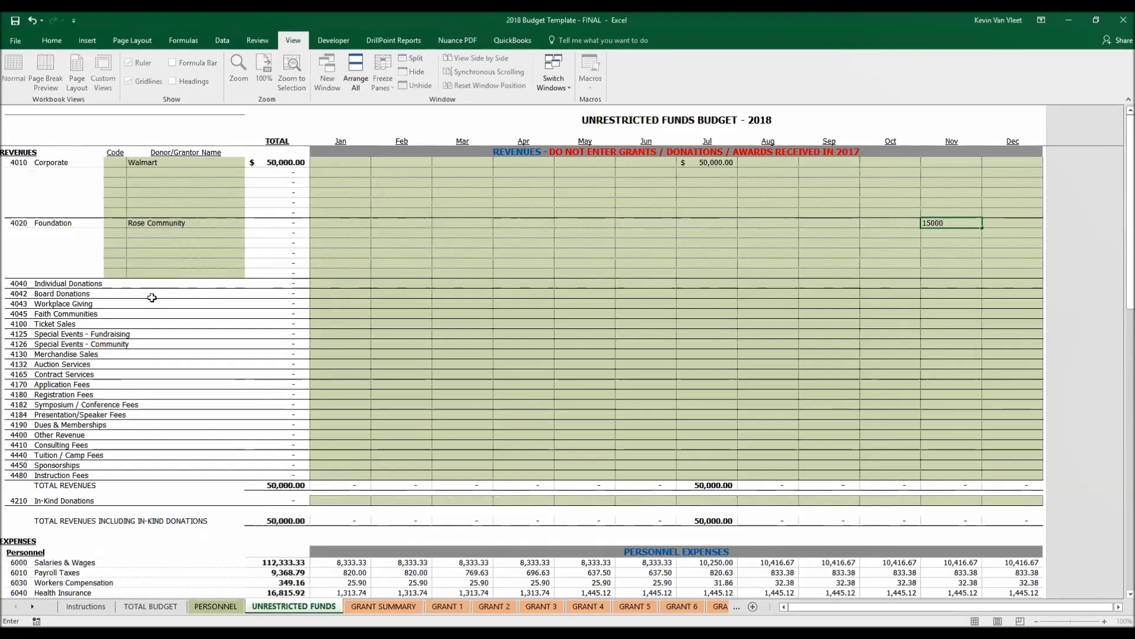
text(00)
key(Return)
Enter 5000 as the April revenue for Special Events - Fundraising.
scroll(462, 313, down, 1)
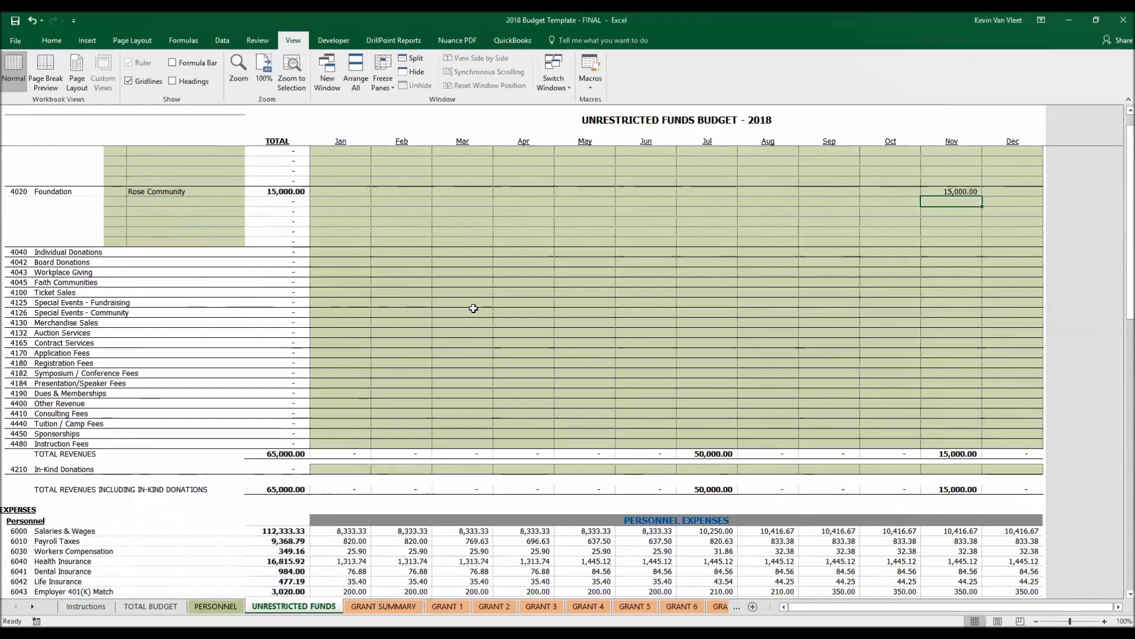
click(510, 303)
text(5,0)
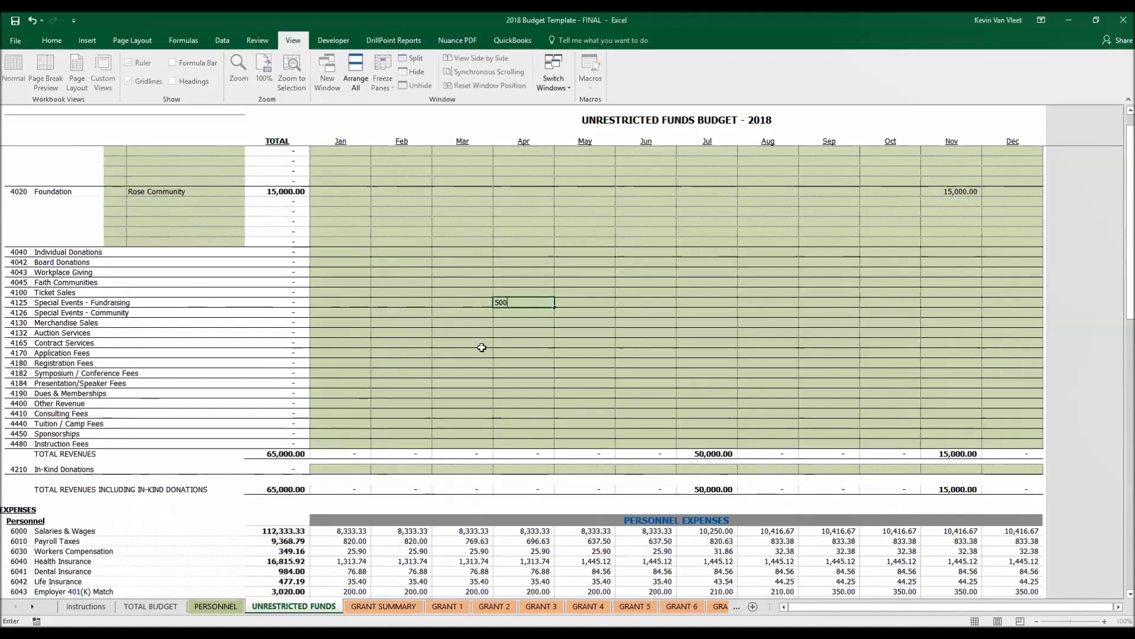
text(00)
key(Return)
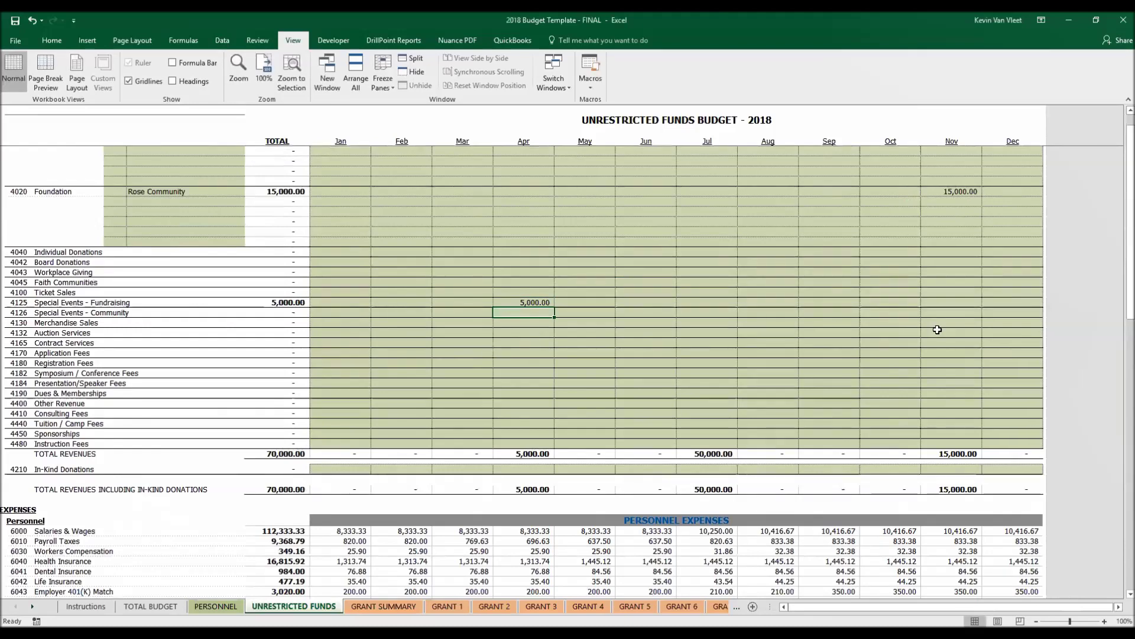
Review the entered grant revenues and the monthly cells of the remaining unrestricted revenue rows.
scroll(848, 371, up, 1)
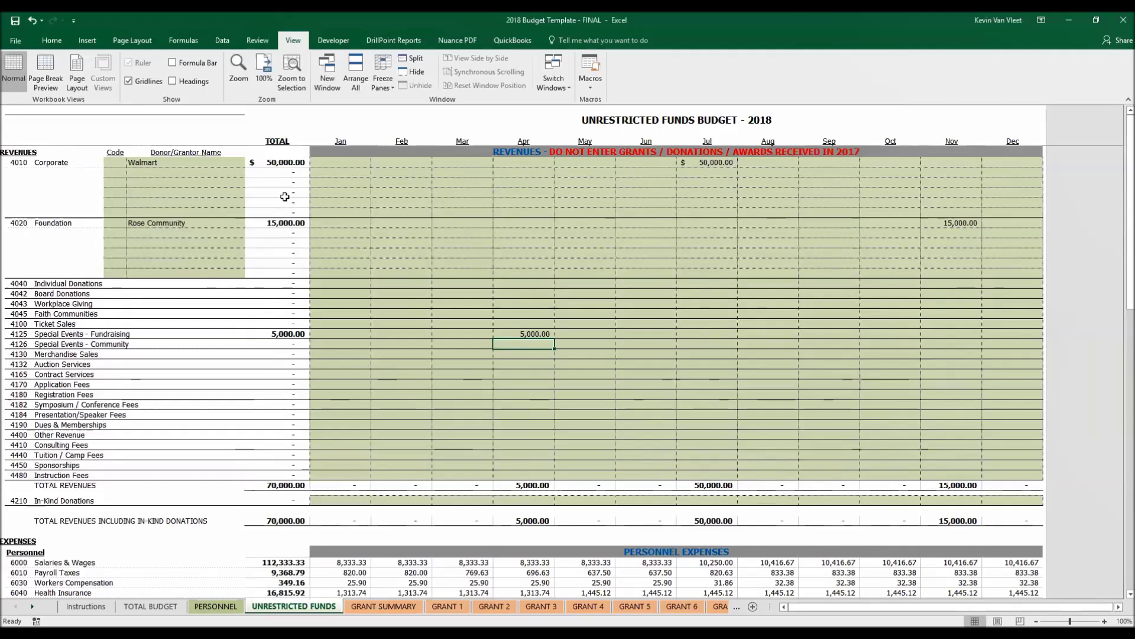
scroll(455, 326, down, 3)
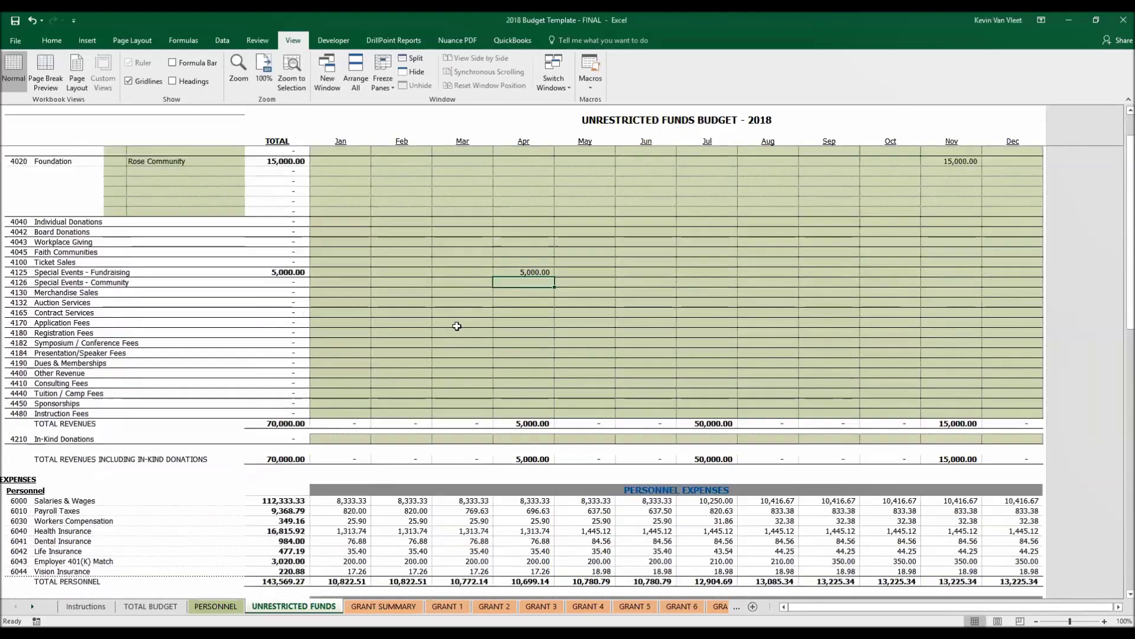
click(361, 408)
click(421, 408)
click(477, 407)
click(609, 333)
scroll(666, 302, up, 3)
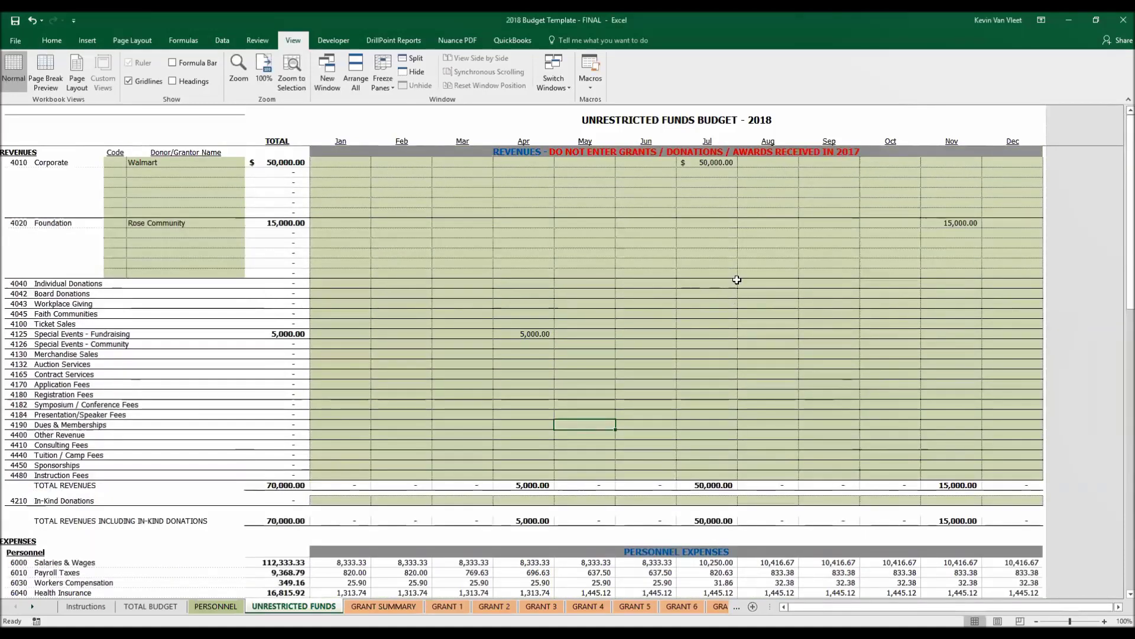
Enter 500 for Contract Labor in January and February, and fill that amount across the row through December.
scroll(736, 275, down, 12)
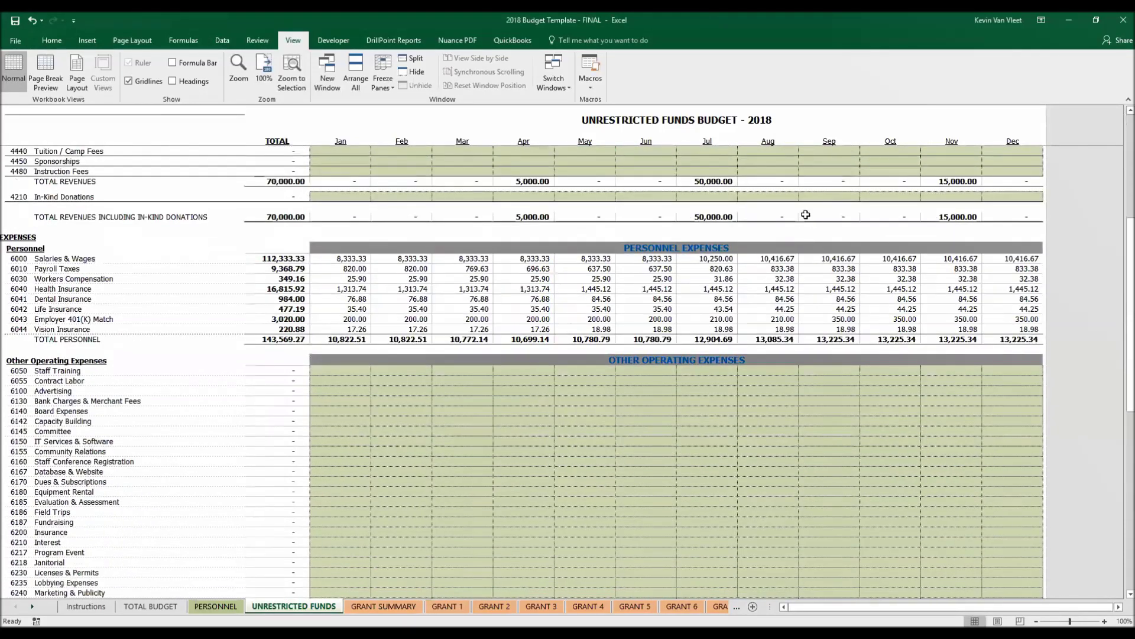
scroll(691, 300, down, 1)
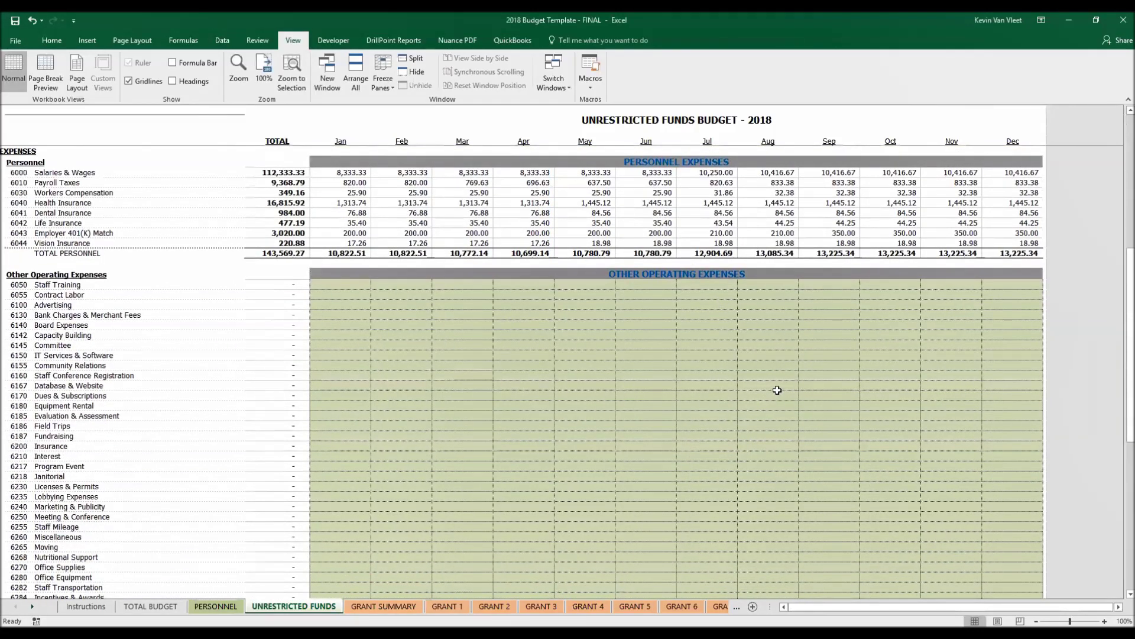
scroll(777, 392, down, 1)
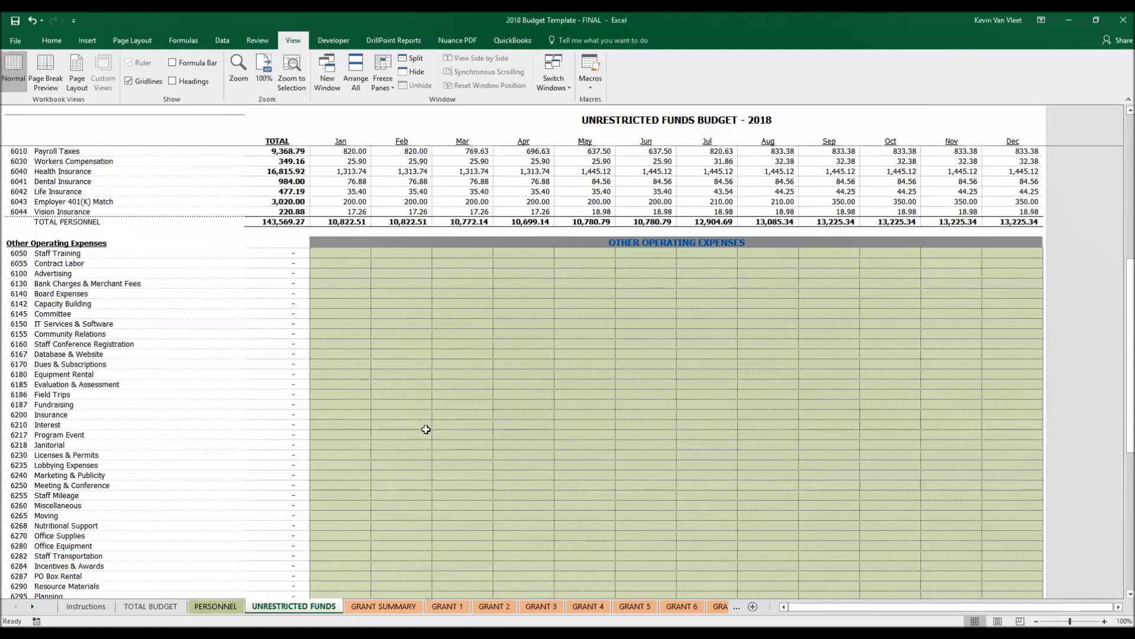
scroll(382, 382, down, 1)
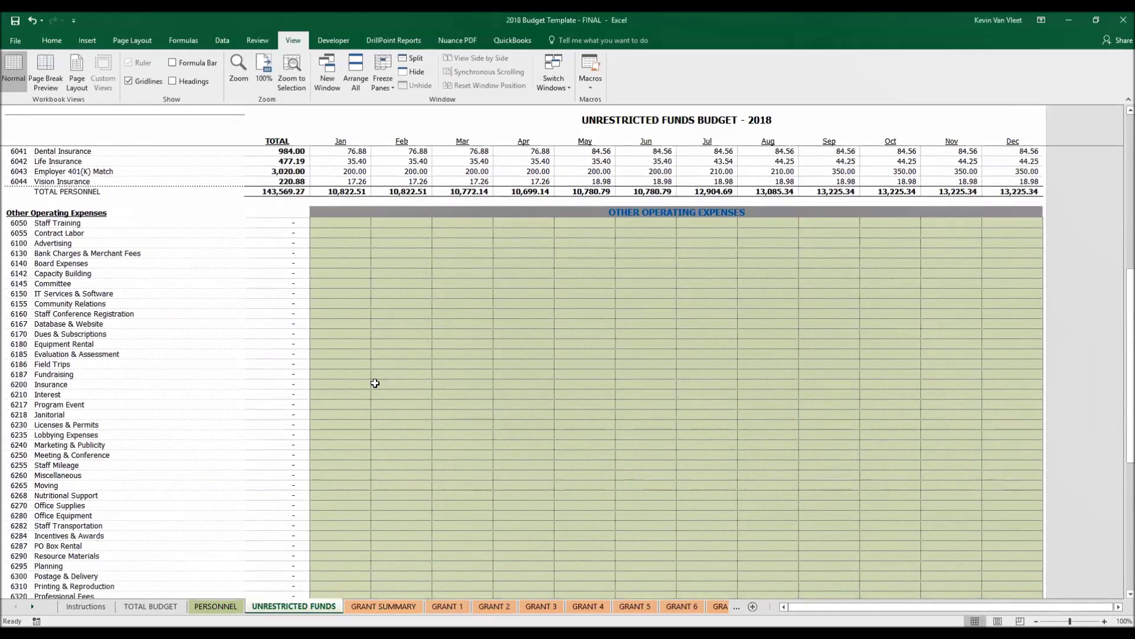
click(328, 233)
text(500)
key(Tab)
text(500)
key(Return)
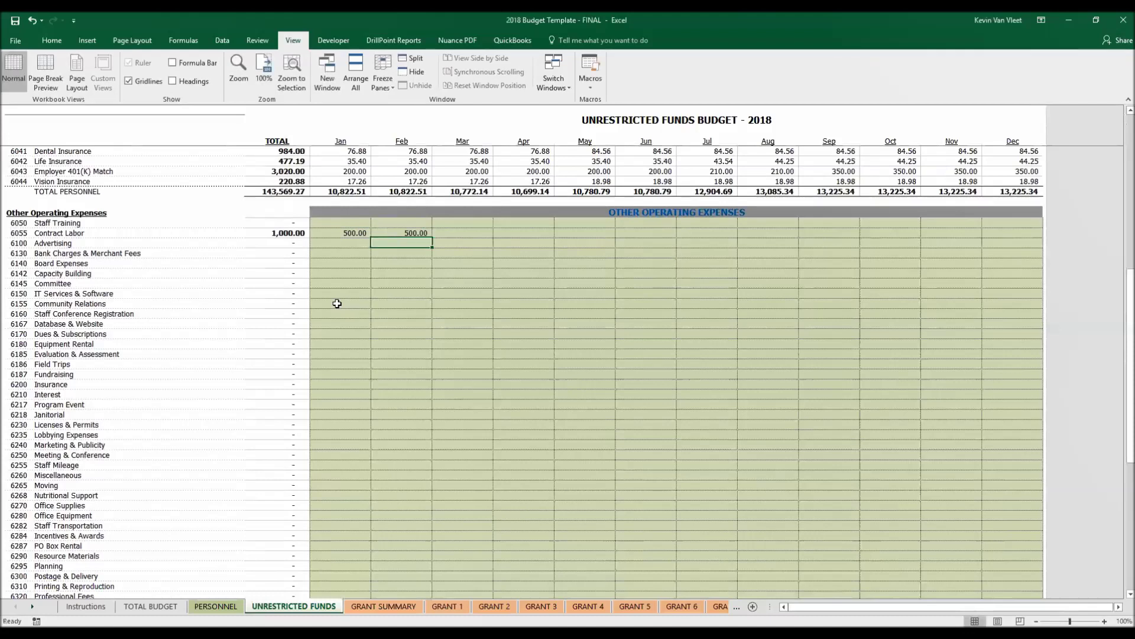
click(422, 232)
drag(432, 237, 1013, 238)
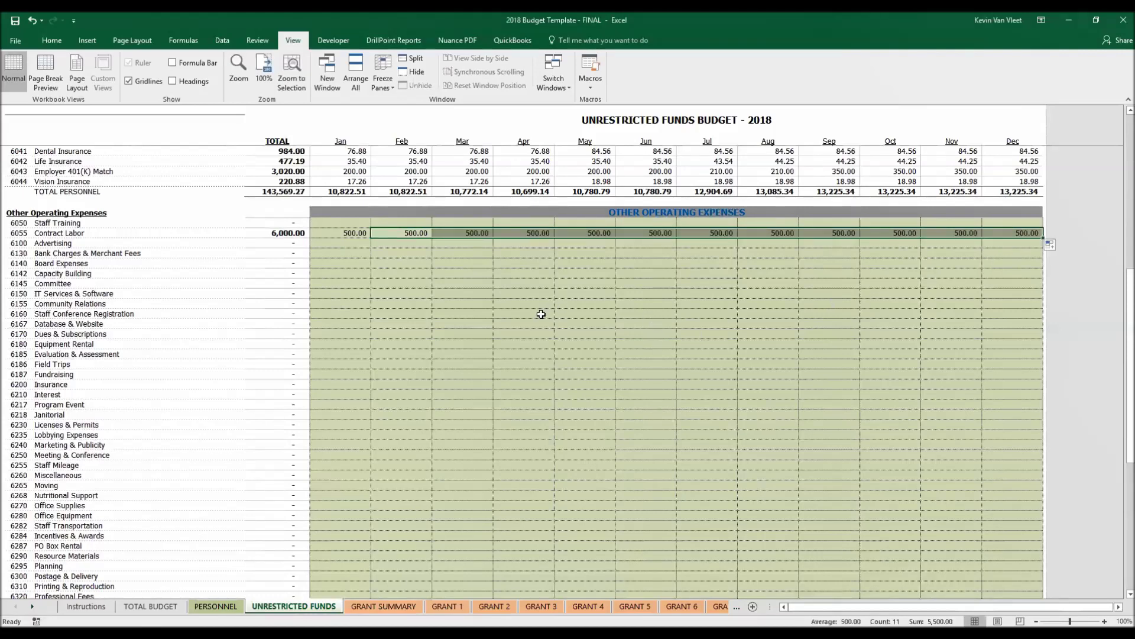
Enter 500 as the January Rent expense and fill it across the row through December.
scroll(541, 314, down, 5)
scroll(406, 426, down, 2)
click(344, 430)
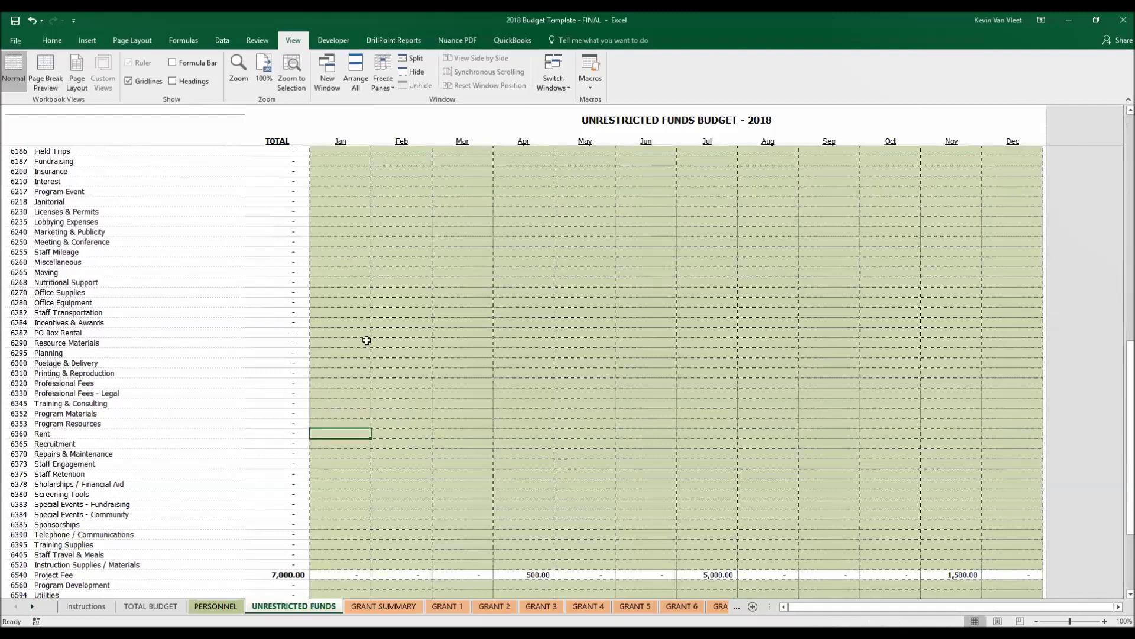
text(500)
key(Return)
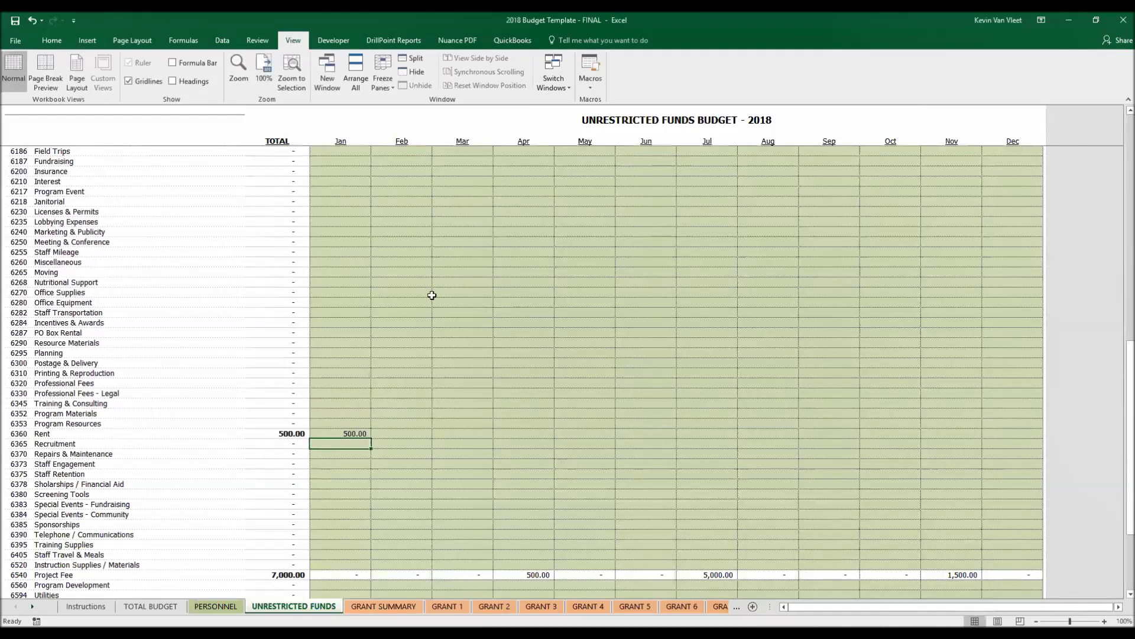
click(361, 432)
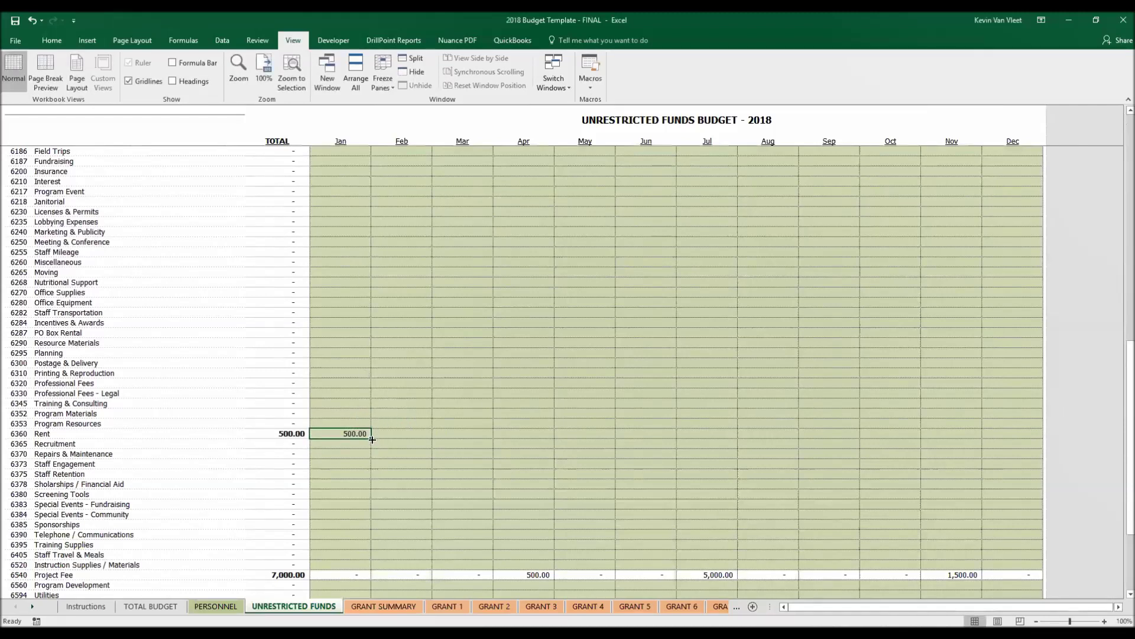
drag(373, 439, 1032, 441)
Examine the other operating expenses, the Project Fee row and the Total Revenue Over Expenses row against the revenues of the unrestricted funds budget.
scroll(769, 417, up, 8)
click(747, 404)
scroll(686, 360, down, 7)
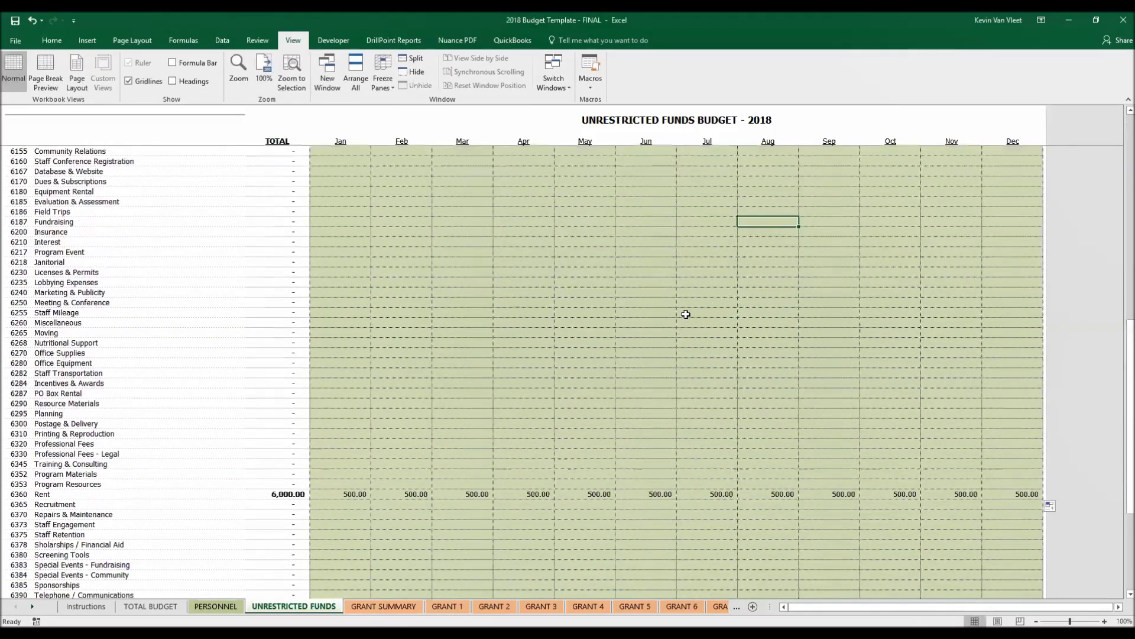
scroll(686, 314, down, 4)
scroll(769, 280, up, 7)
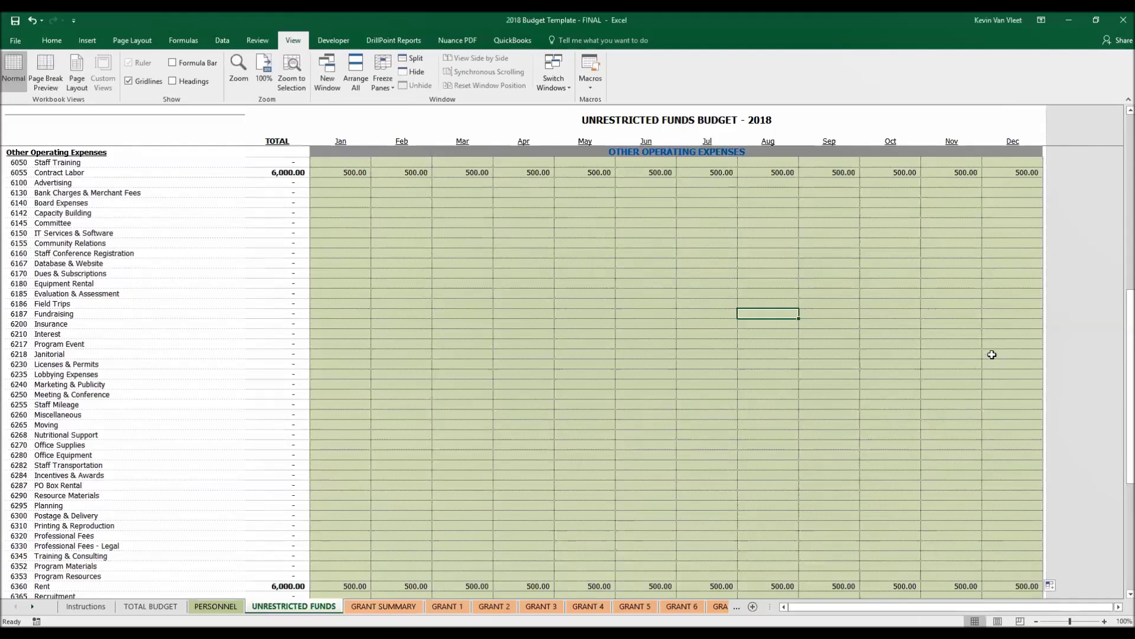
scroll(982, 351, down, 5)
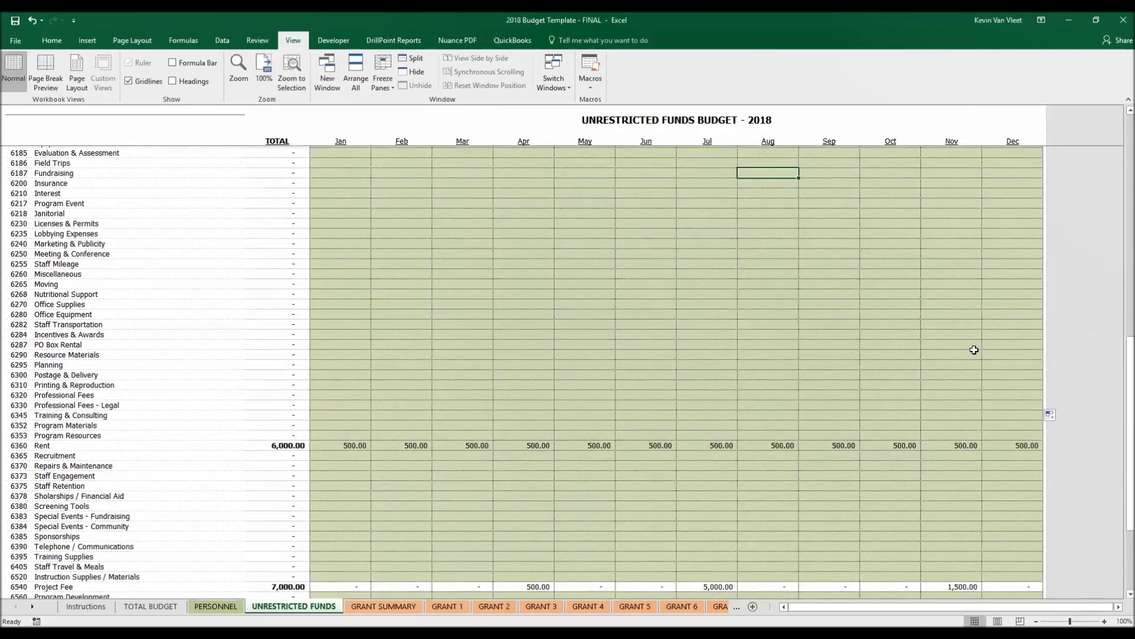
scroll(974, 350, down, 1)
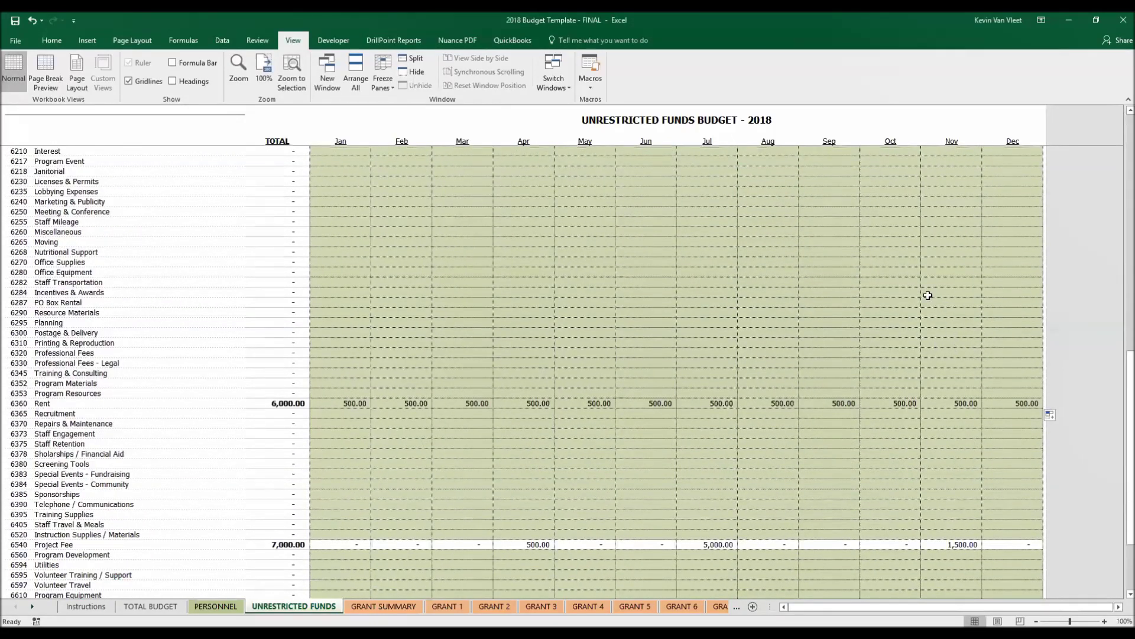
scroll(936, 287, down, 2)
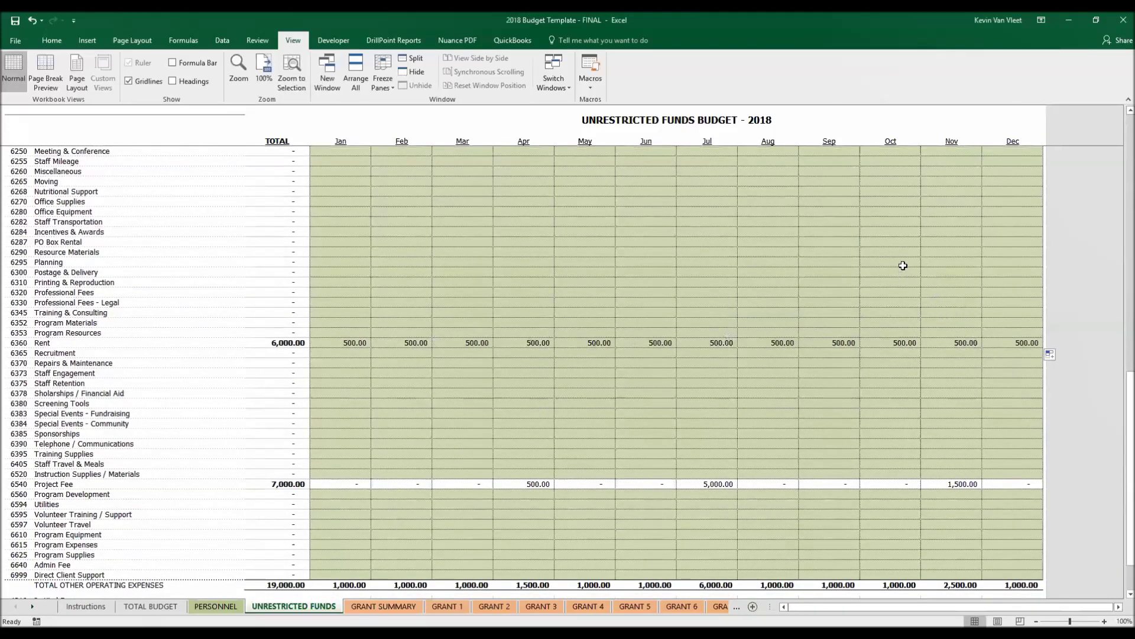
scroll(903, 265, down, 2)
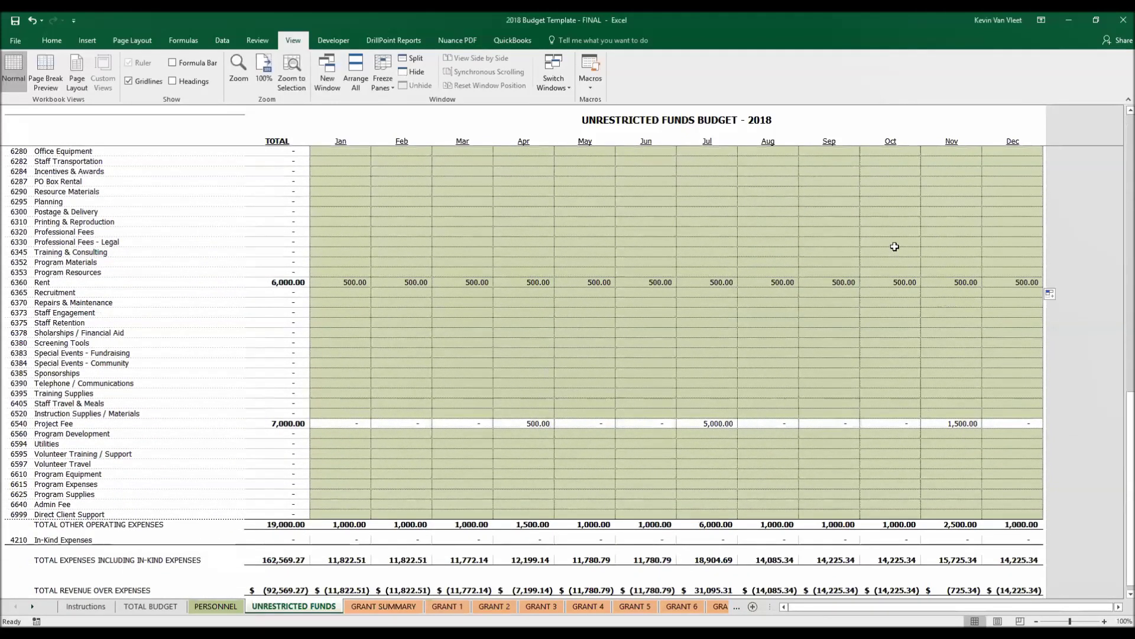
scroll(895, 252, down, 3)
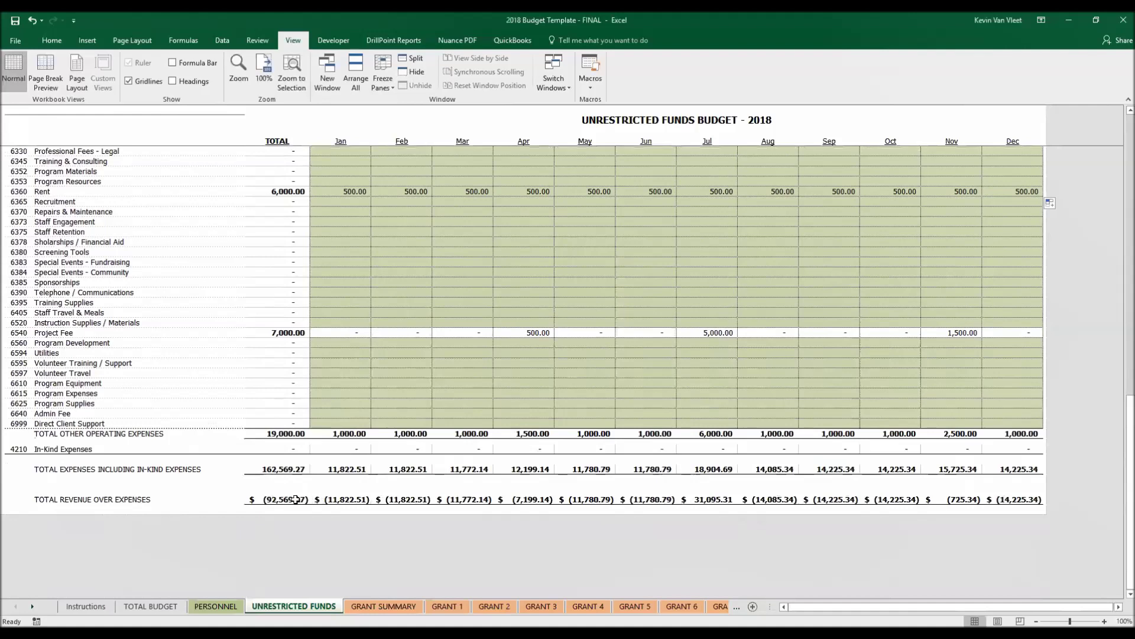
scroll(371, 424, up, 20)
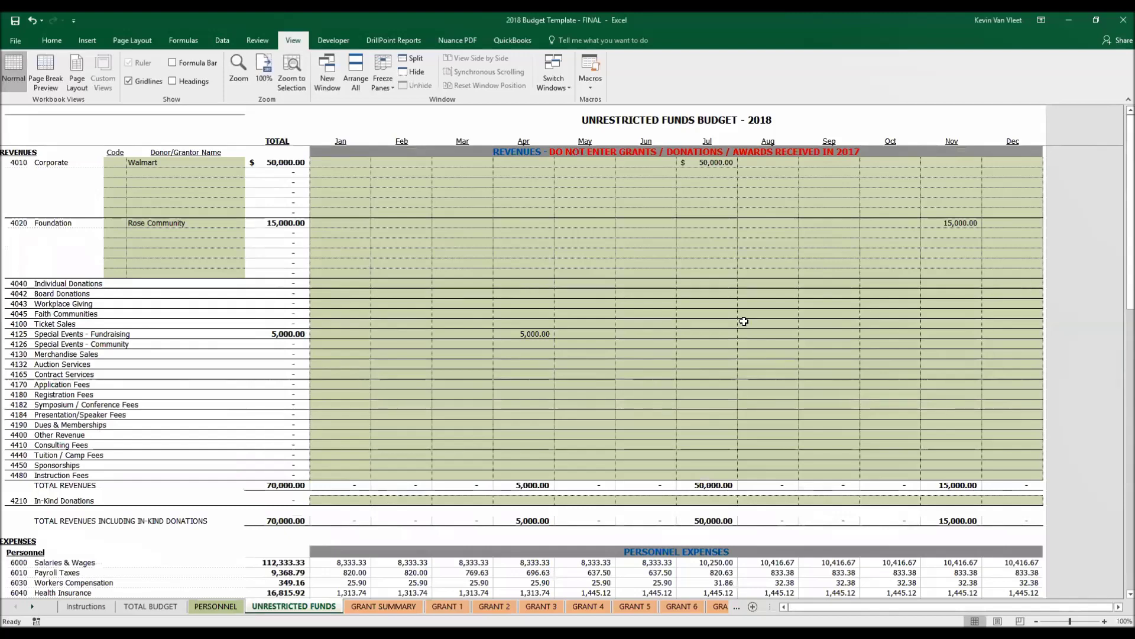
scroll(714, 306, down, 13)
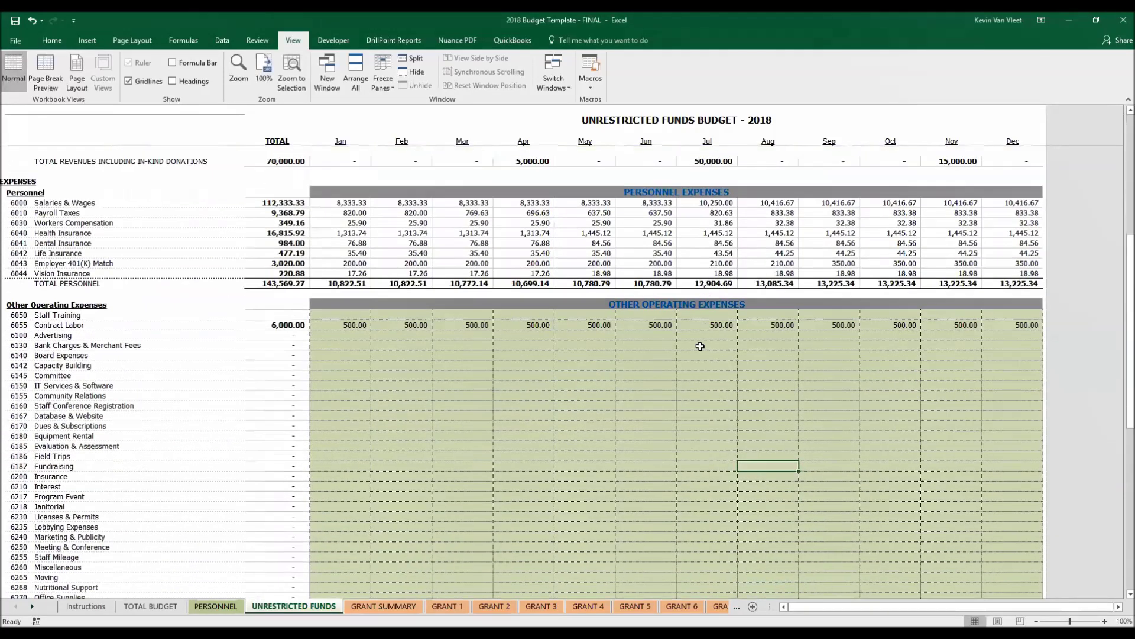
scroll(698, 371, up, 13)
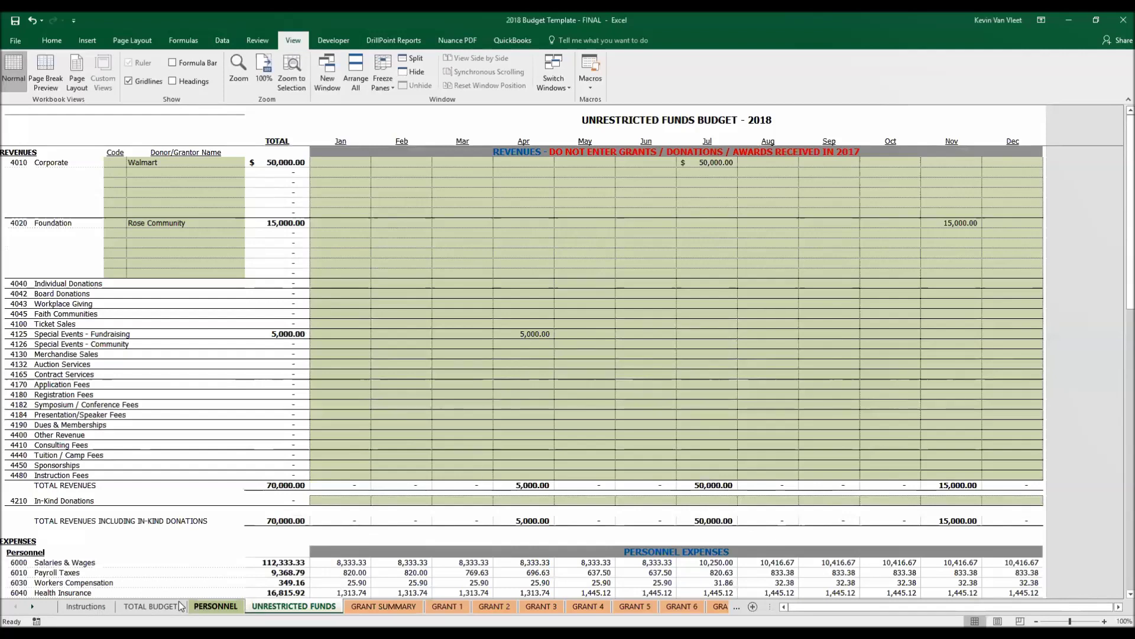
On the Instructions sheet, enter 100,000 as the projected net assets as of December 31st, 2017.
click(86, 606)
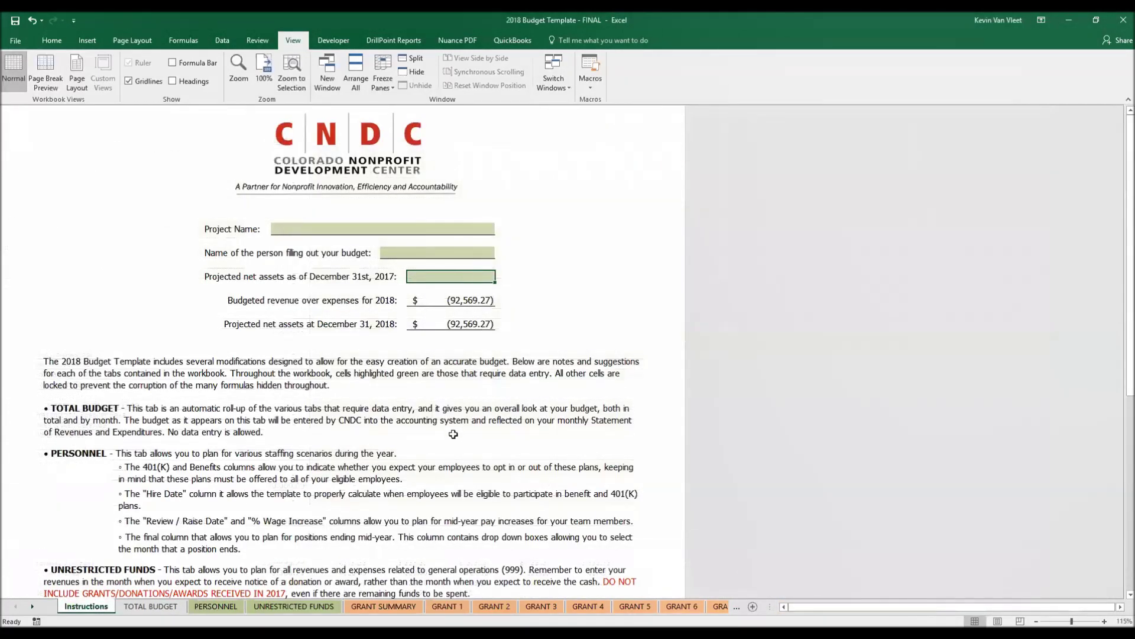
text(100,000)
key(Return)
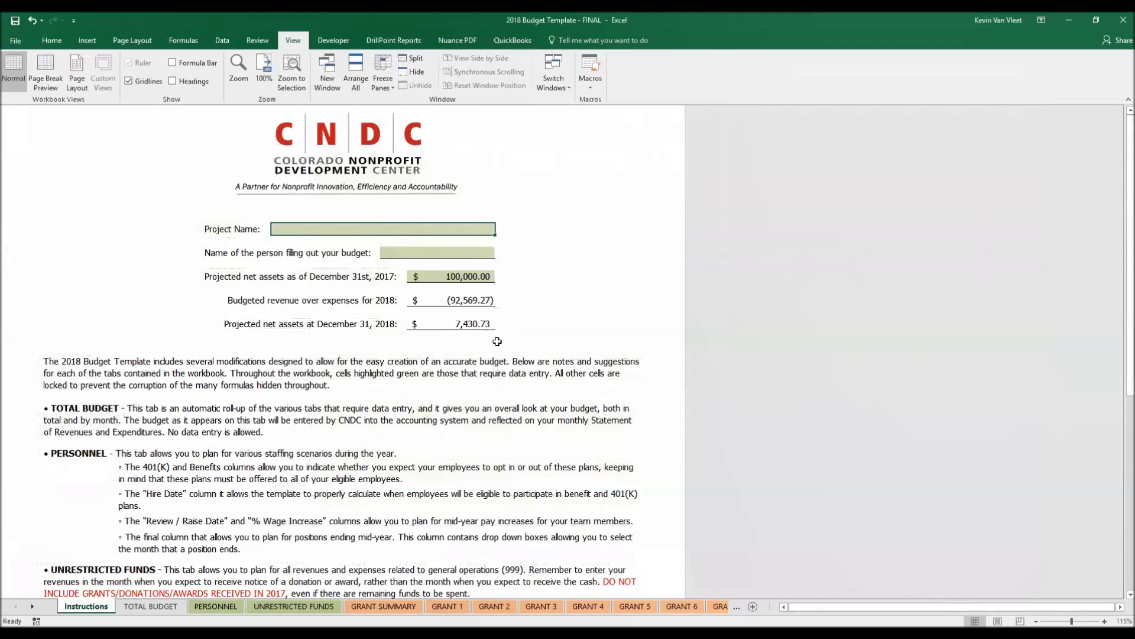
Revisit the UNRESTRICTED FUNDS sheet and open the GRANT SUMMARY sheet.
click(314, 606)
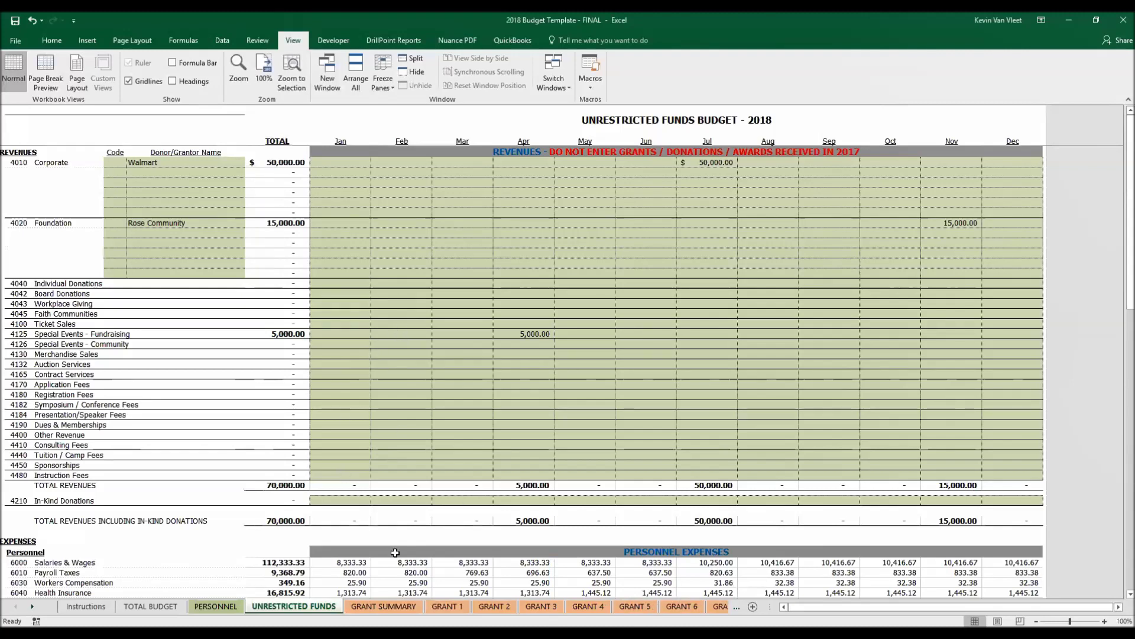
click(392, 607)
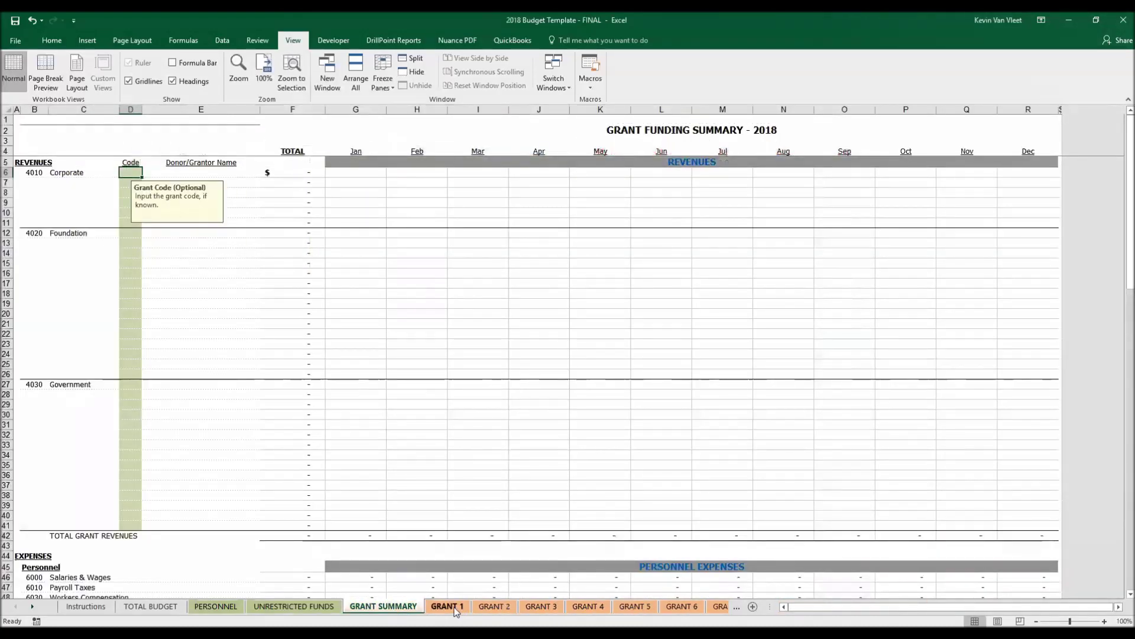
Look through the row of grant sheets, the GRANT SUMMARY revenue and expense sections, and the GRANT 1 sheet.
click(33, 608)
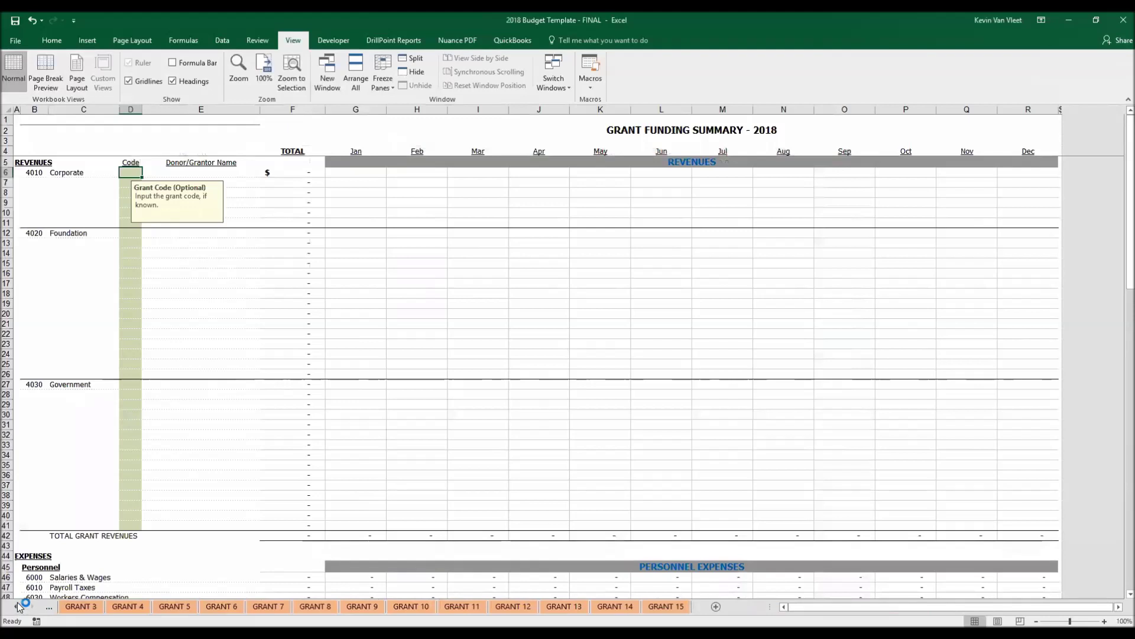
click(16, 606)
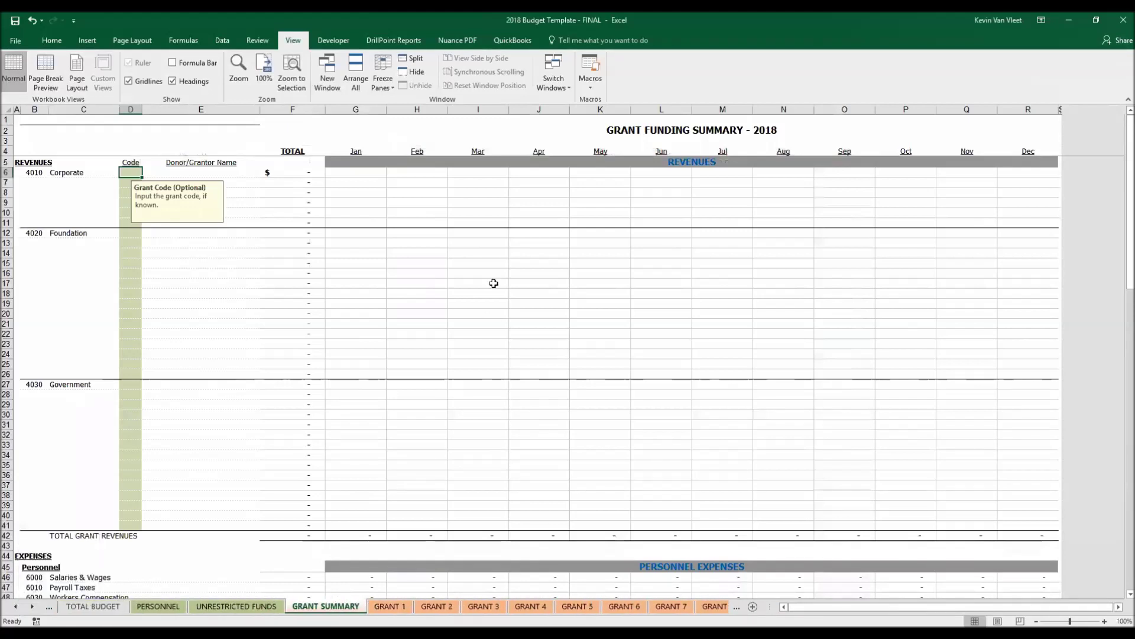
scroll(633, 285, down, 20)
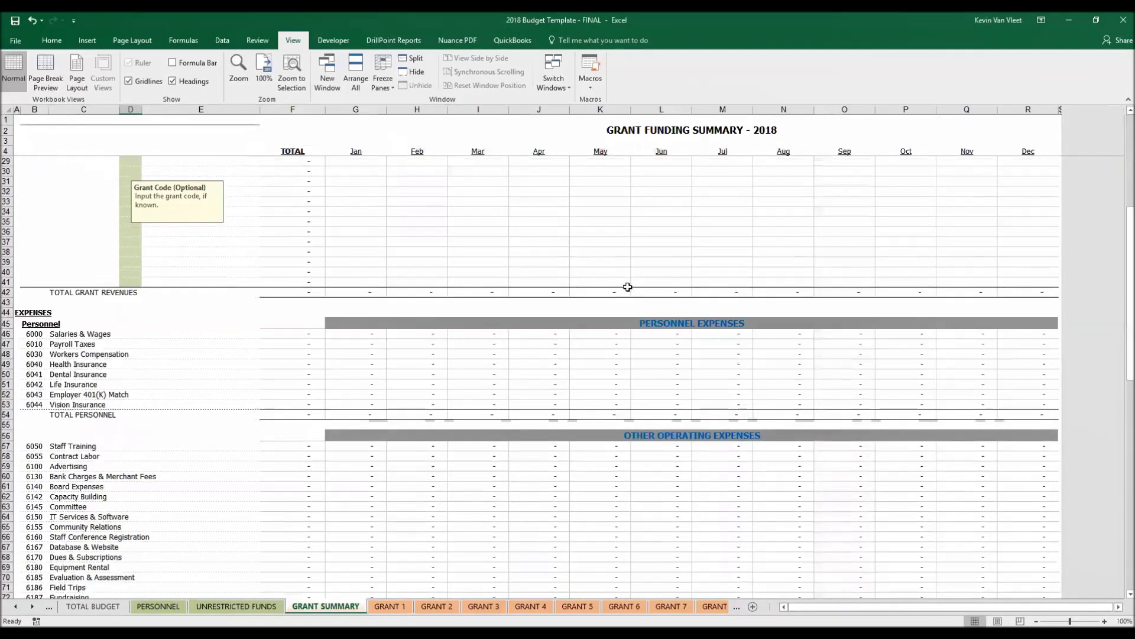
scroll(627, 286, down, 7)
scroll(628, 287, up, 20)
scroll(630, 287, up, 8)
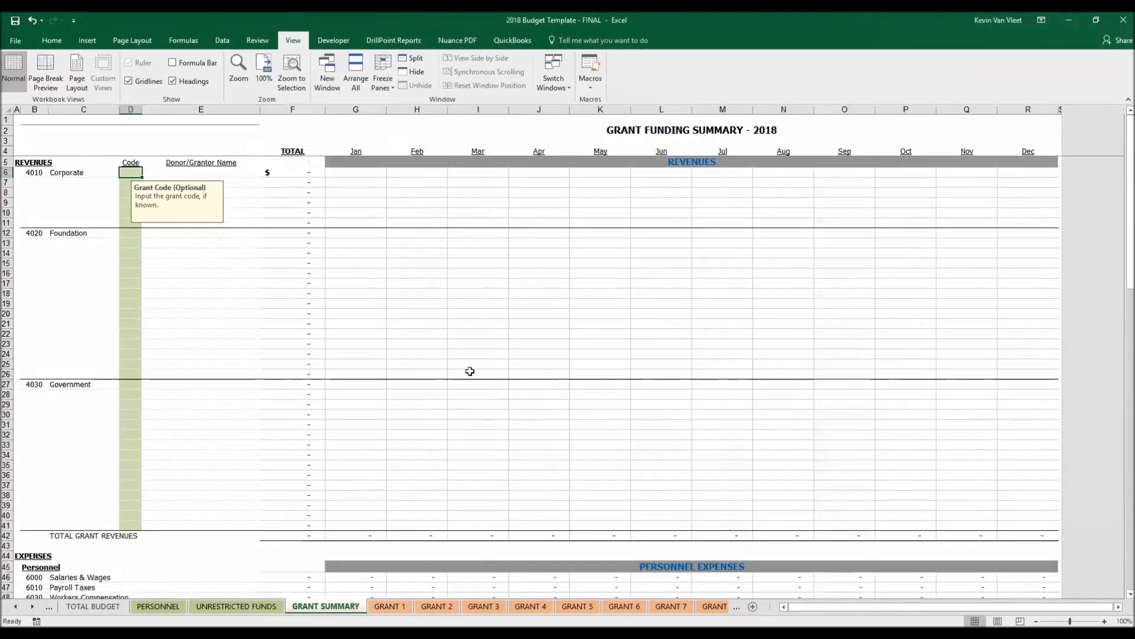
click(397, 604)
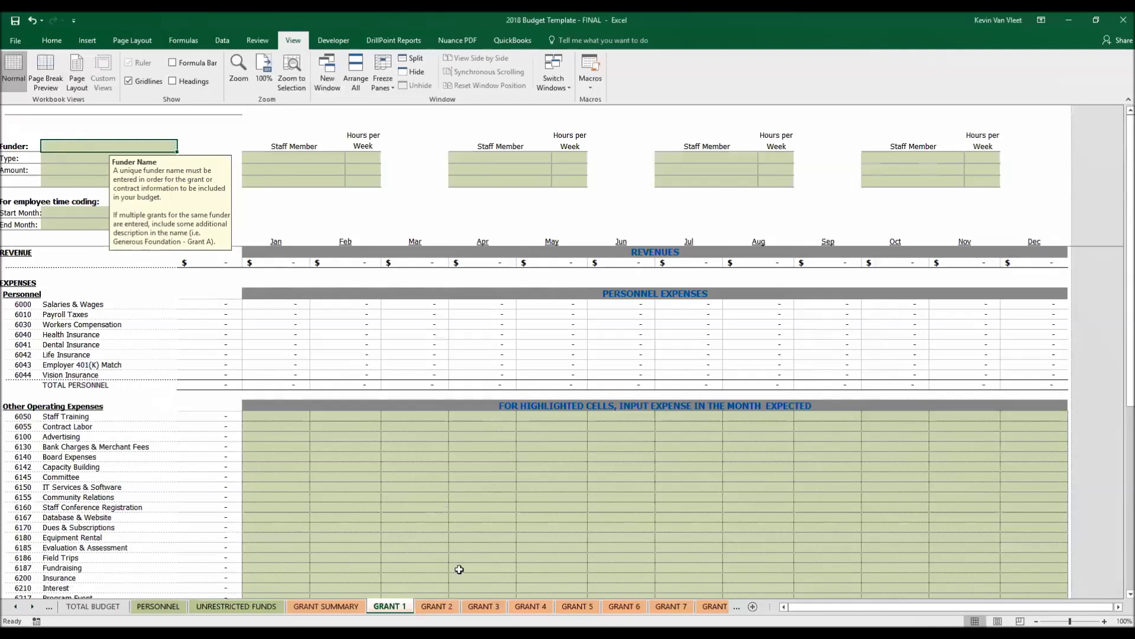
click(343, 606)
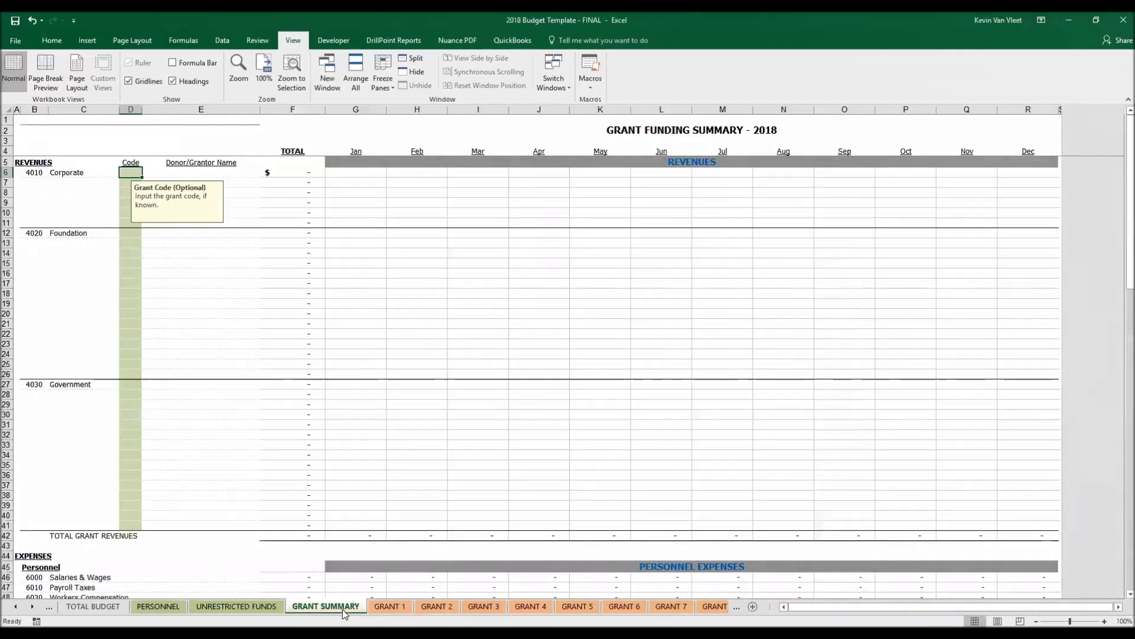
On the GRANT 1 sheet, enter The Denver Foundation as the funder and choose Foundation as the grant type.
click(381, 604)
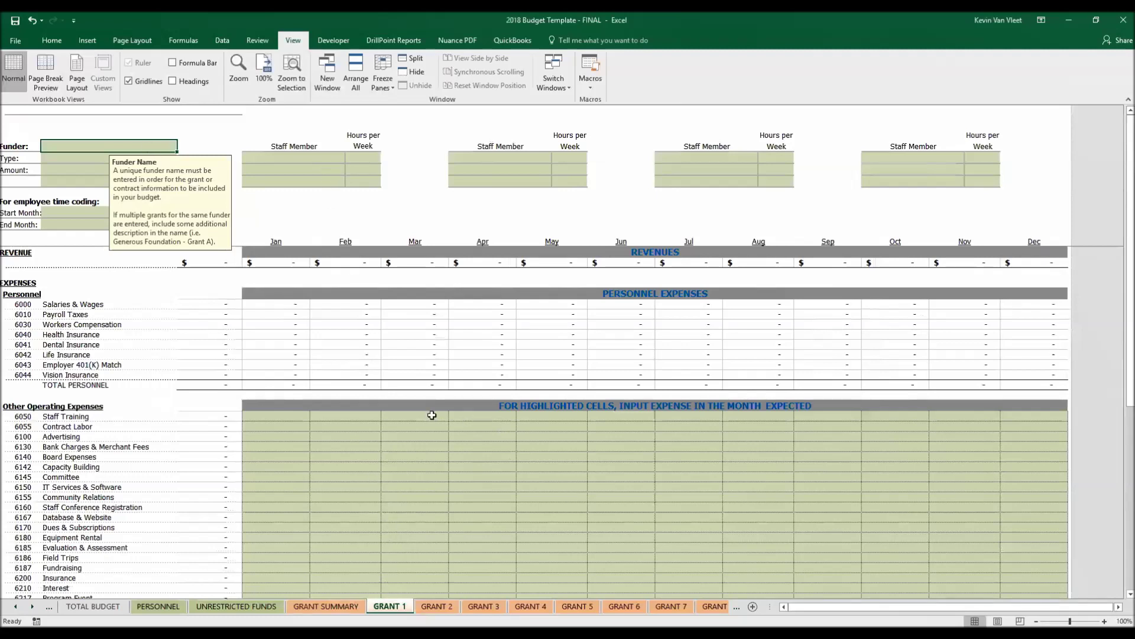
text(The Denver Foundation)
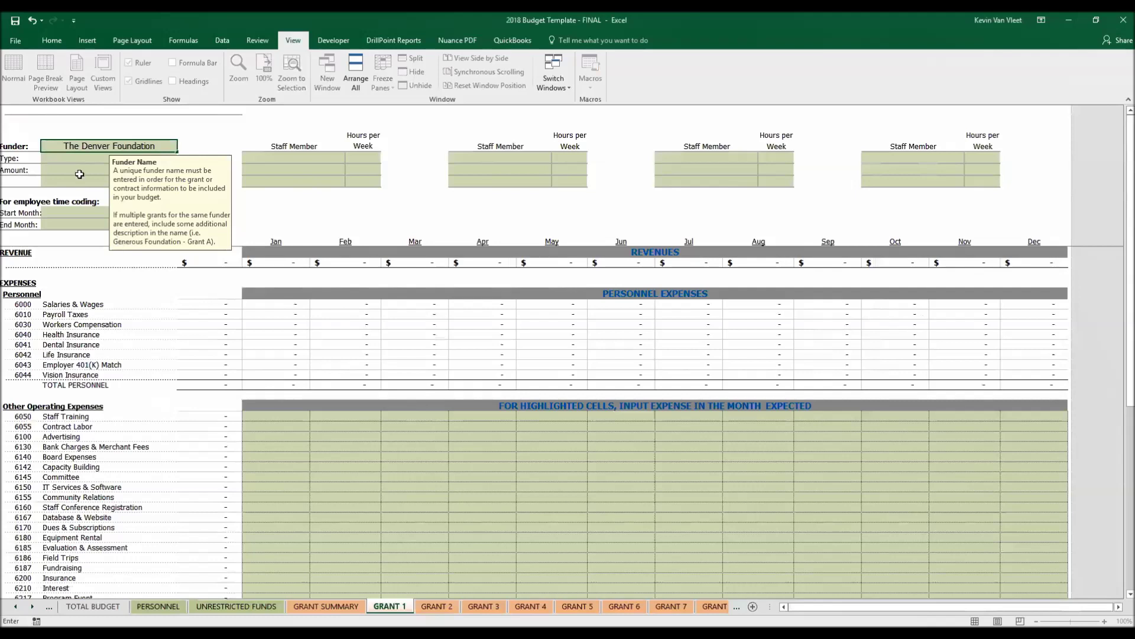
click(83, 159)
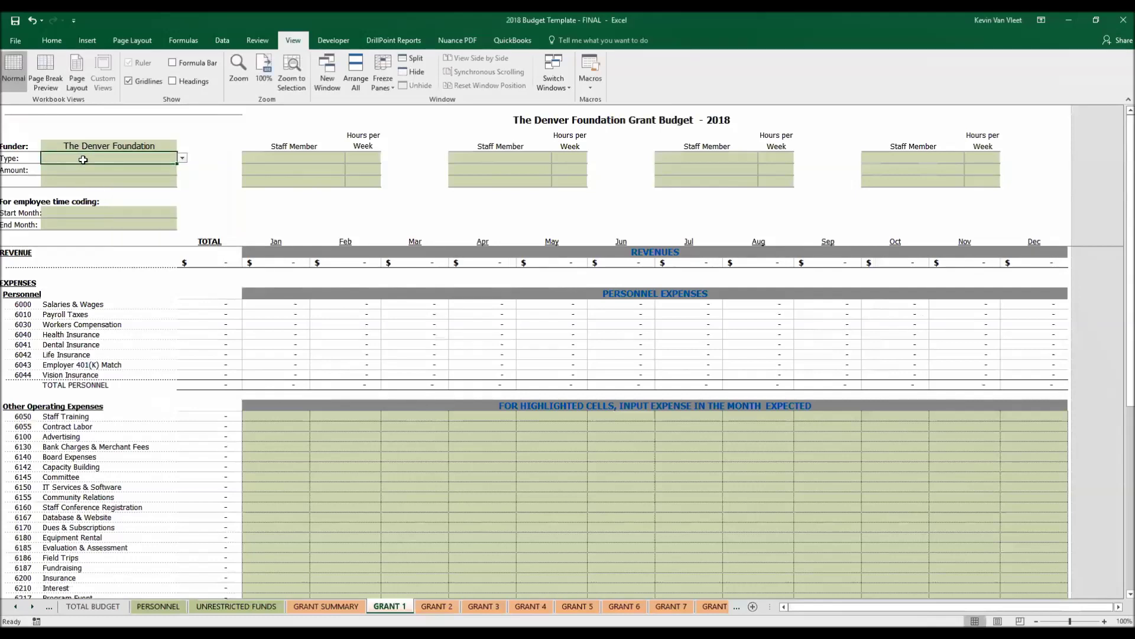
click(180, 159)
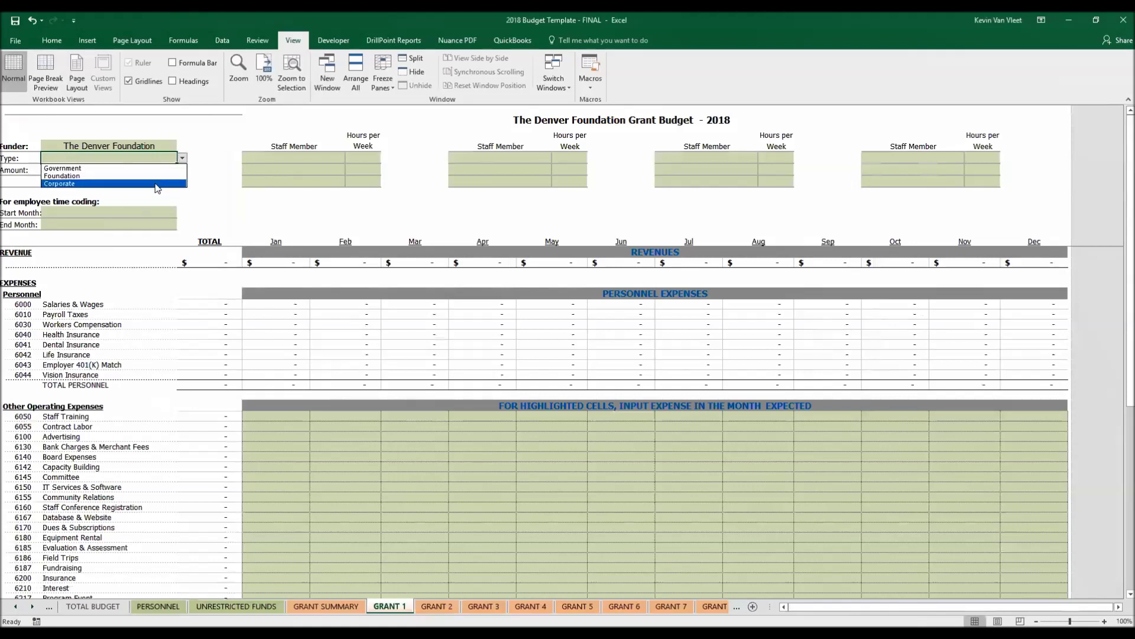
click(84, 176)
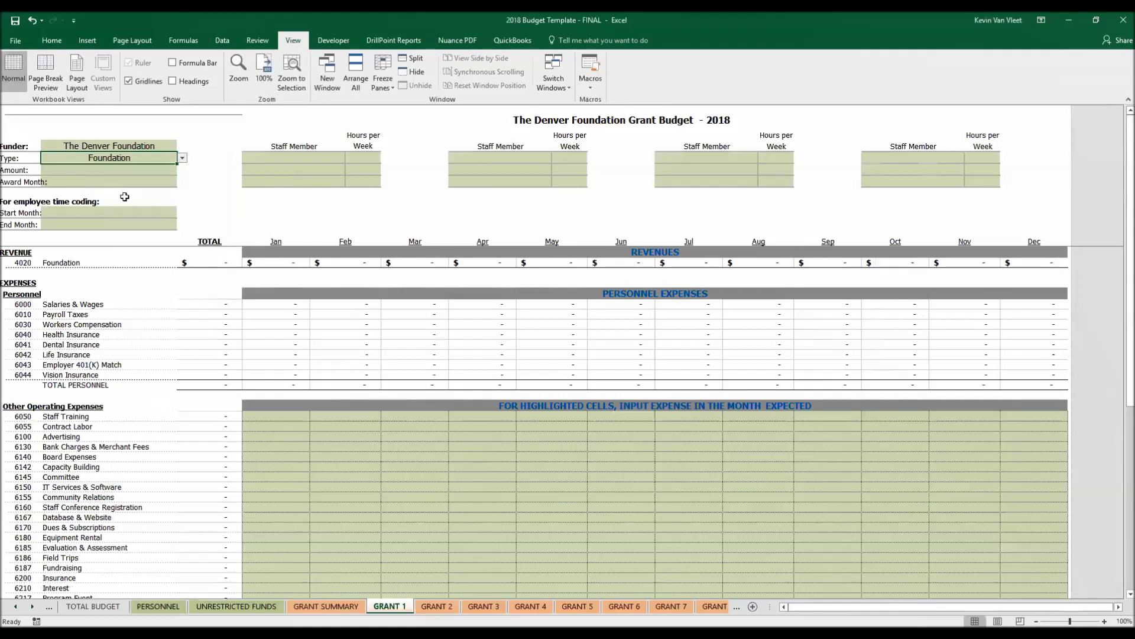
Enter 100,000 as the amount of The Denver Foundation grant.
click(100, 170)
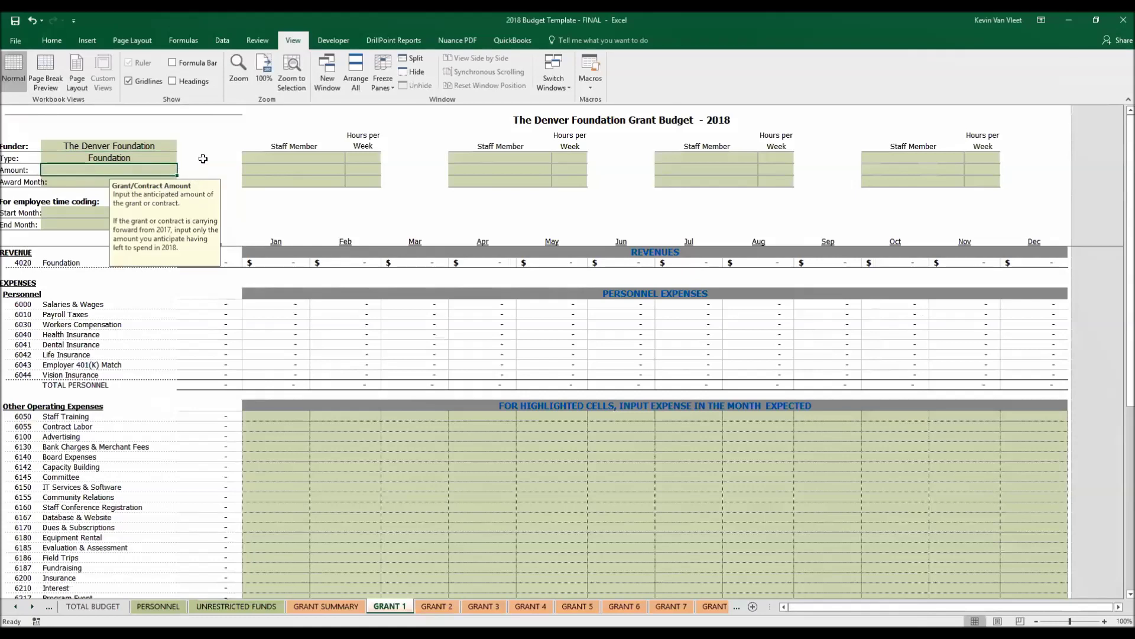
text(100000)
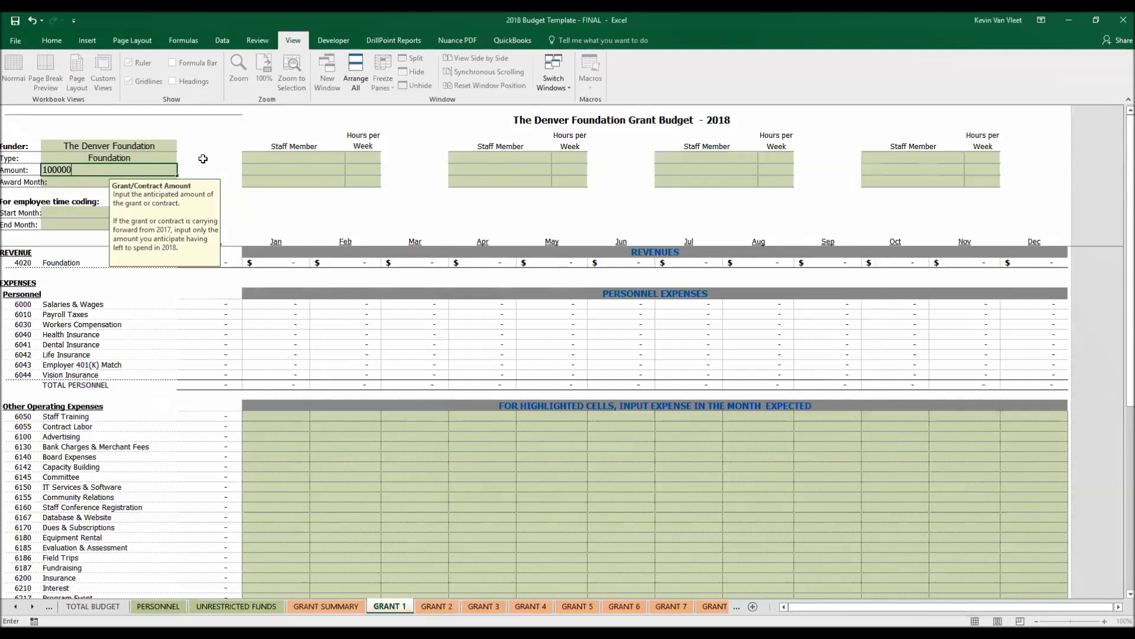
key(Return)
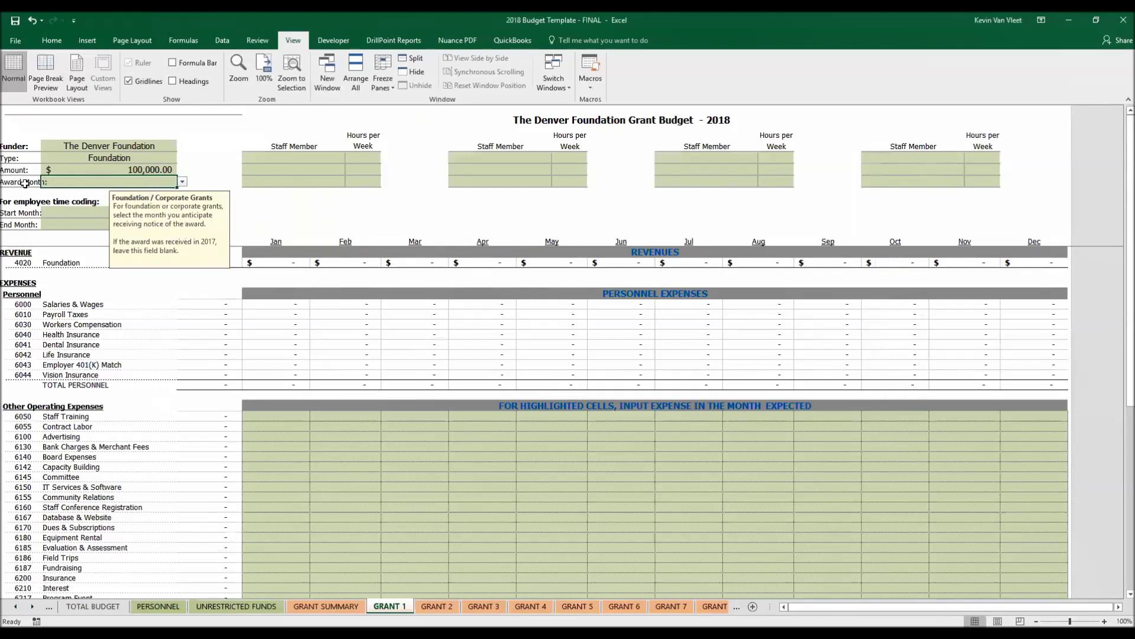
Review the available award months and choose February for the grant.
click(182, 182)
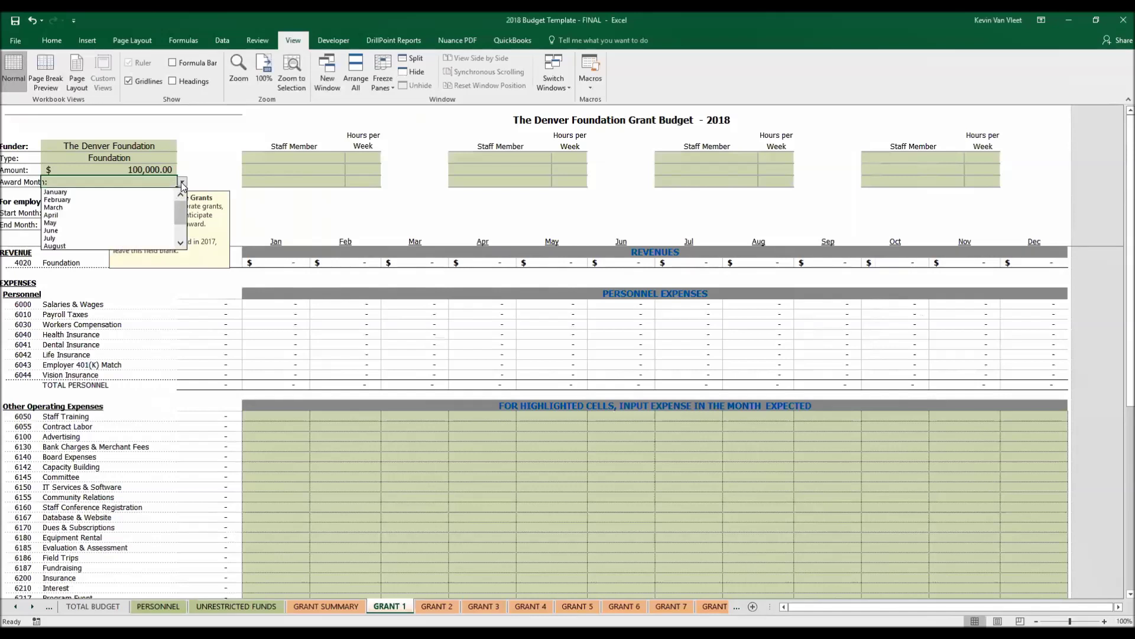
click(181, 242)
click(180, 242)
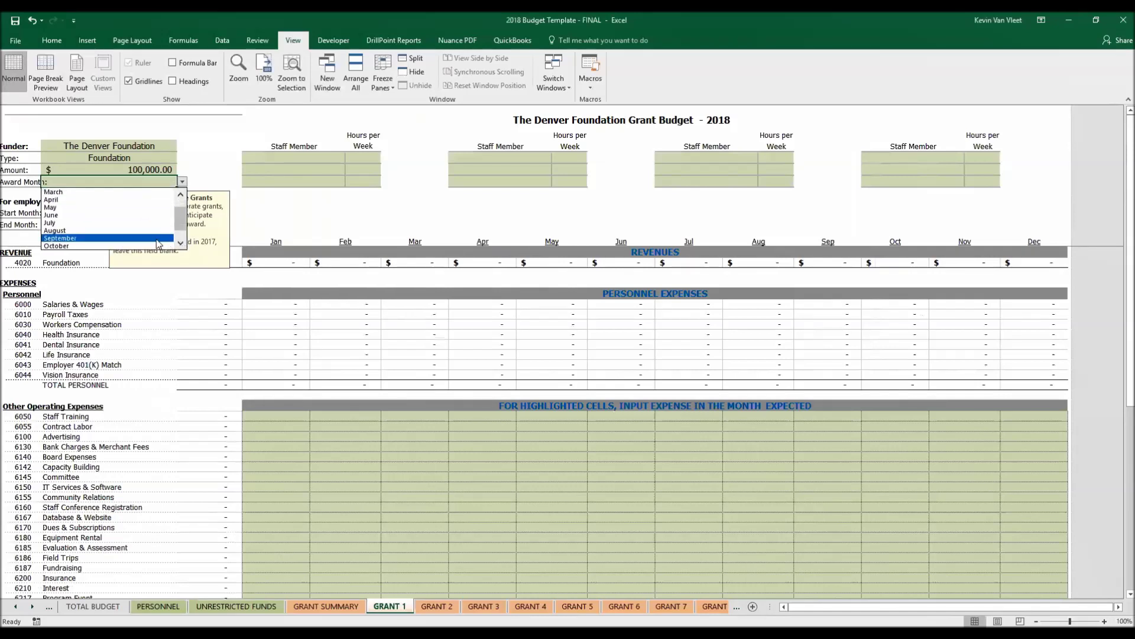
click(180, 194)
click(181, 194)
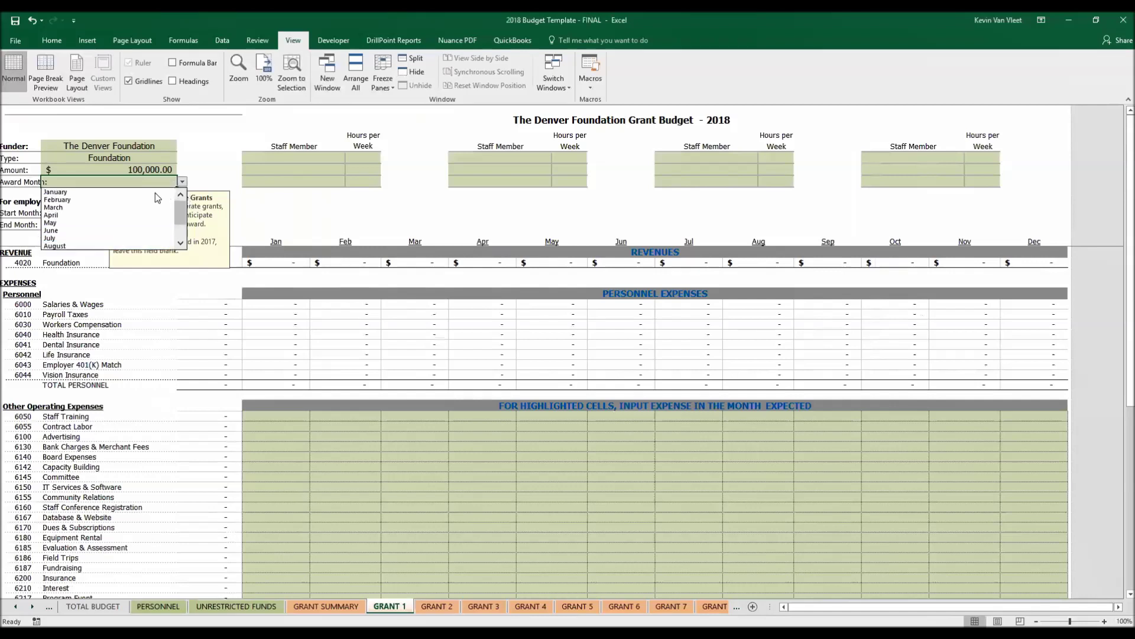
click(145, 204)
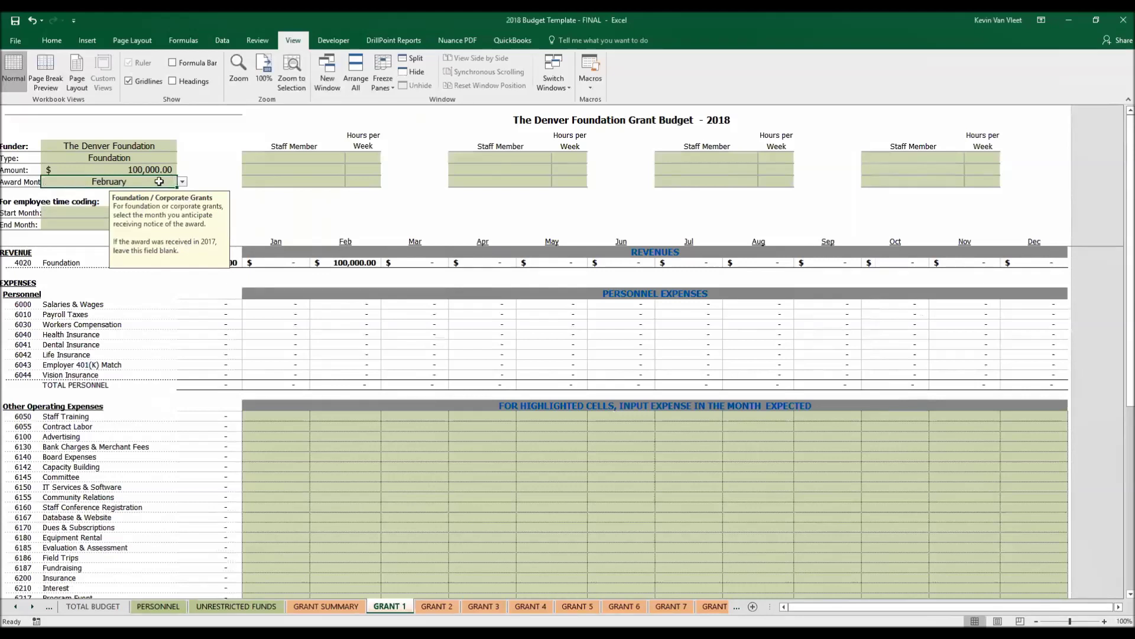
Clear the grant's award month and select February again.
key(Delete)
click(183, 181)
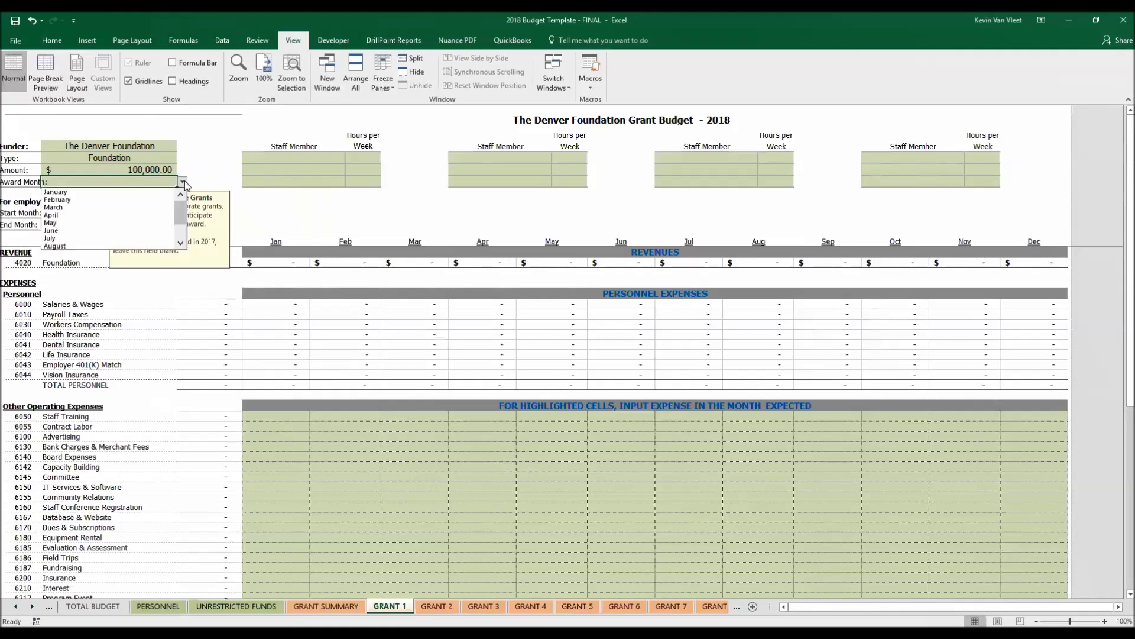
click(164, 203)
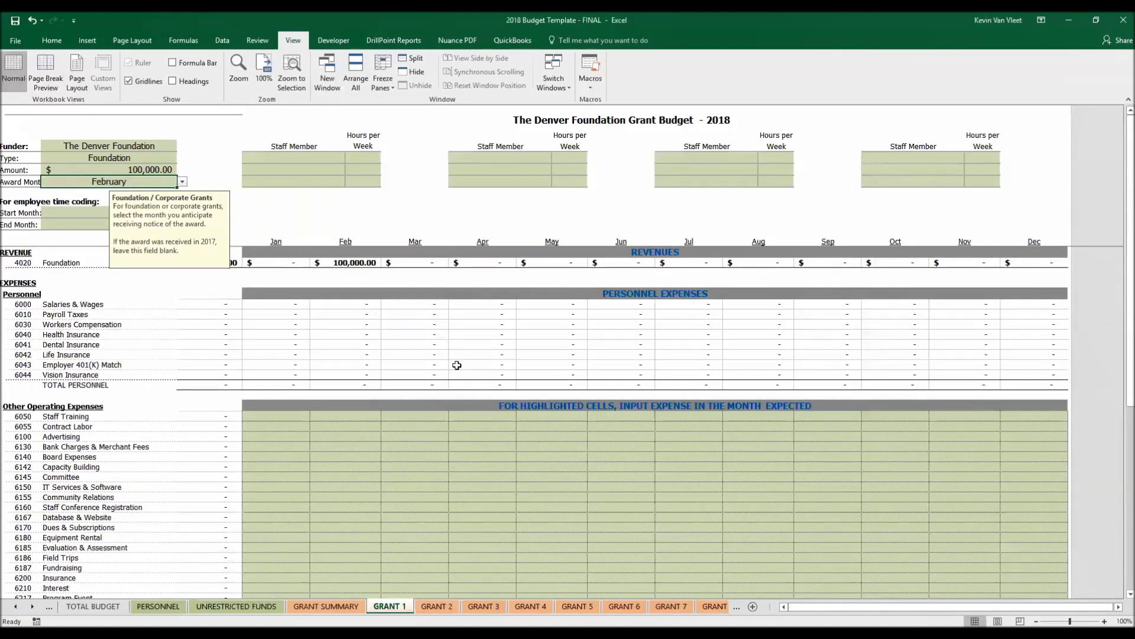
Examine the monthly input cells for the other operating expenses of the grant budget, from Staff Training down past Rent.
scroll(457, 365, down, 3)
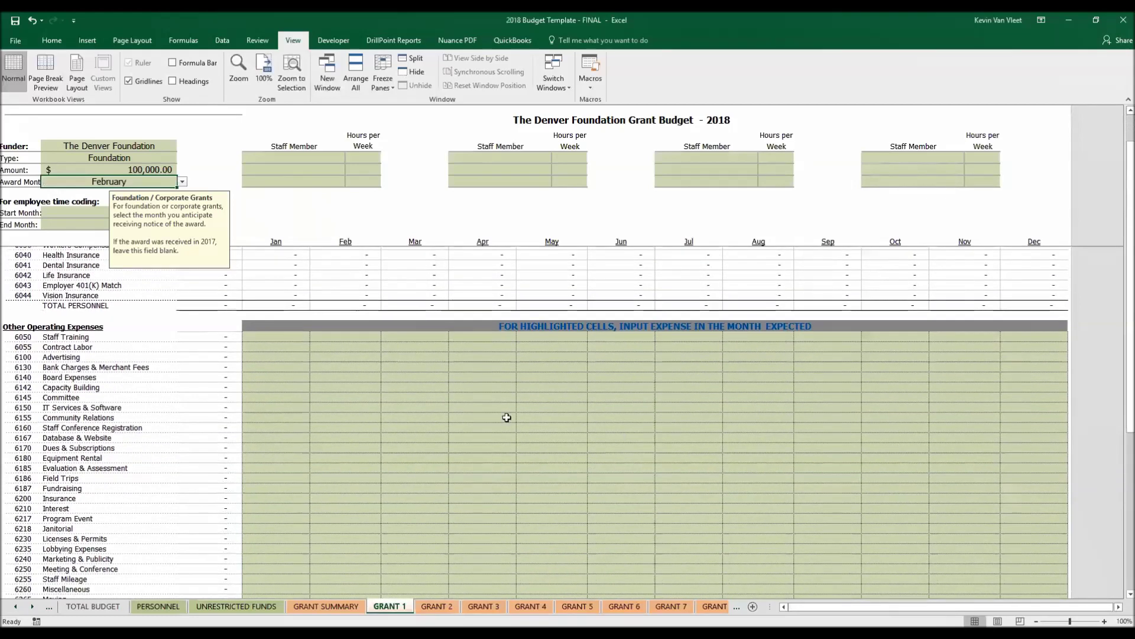
scroll(507, 417, down, 1)
scroll(884, 390, down, 2)
scroll(884, 390, down, 3)
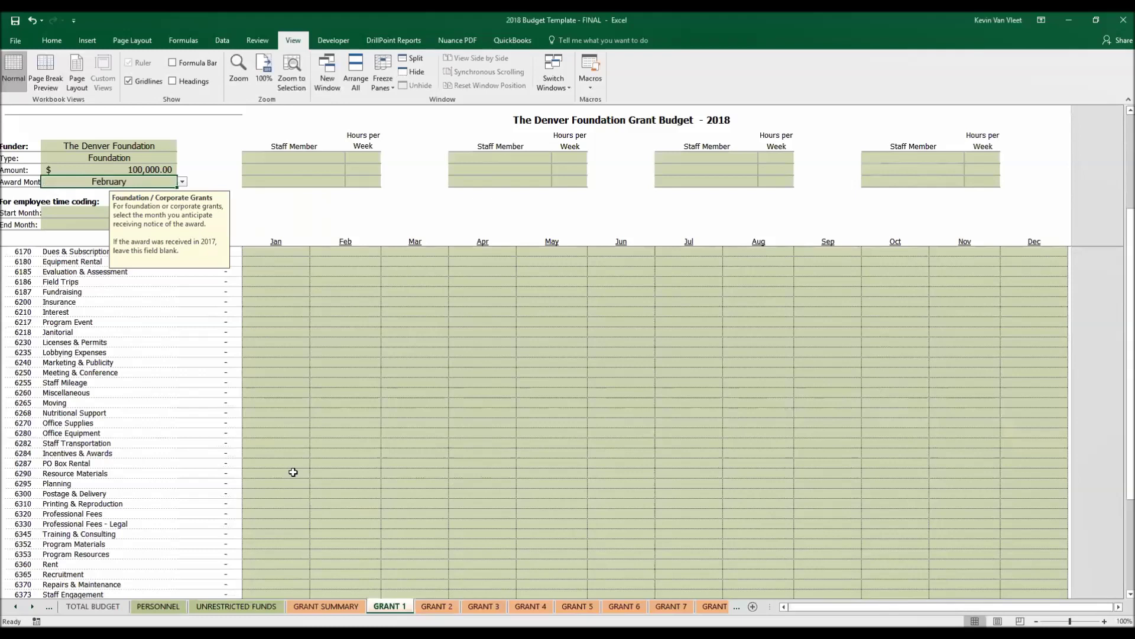
scroll(293, 472, down, 2)
scroll(325, 444, up, 5)
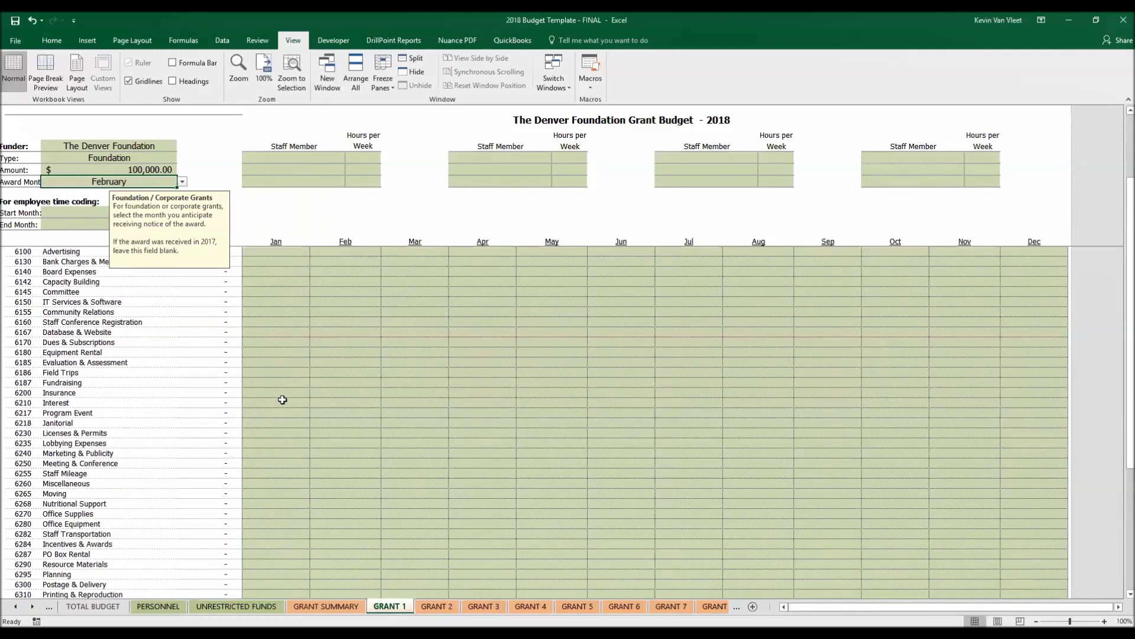
scroll(302, 415, up, 1)
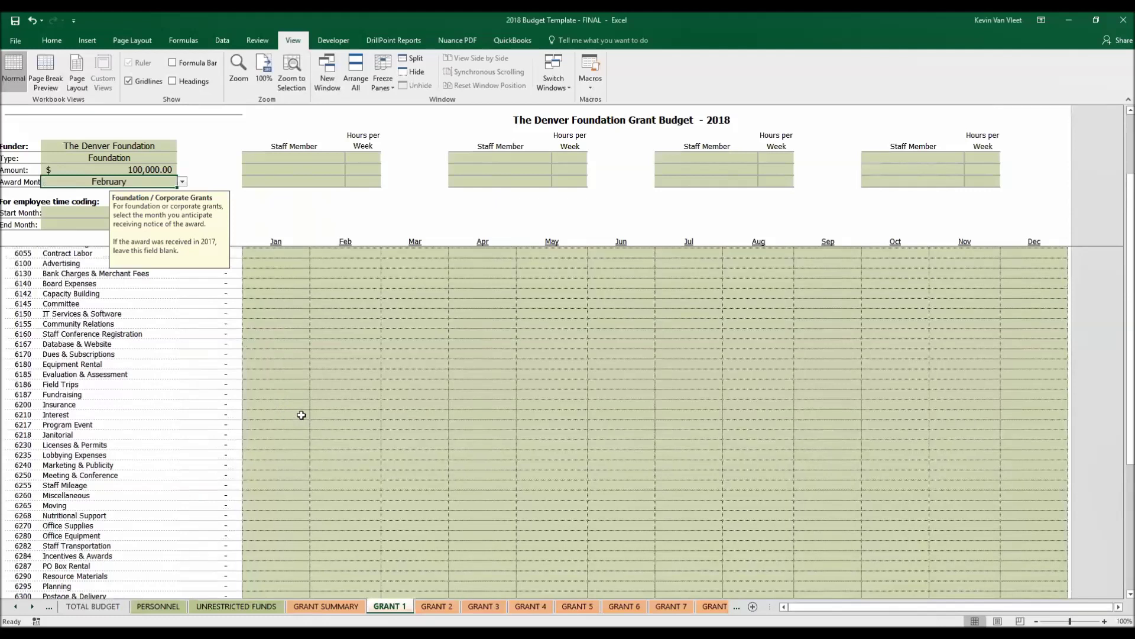
scroll(302, 415, up, 6)
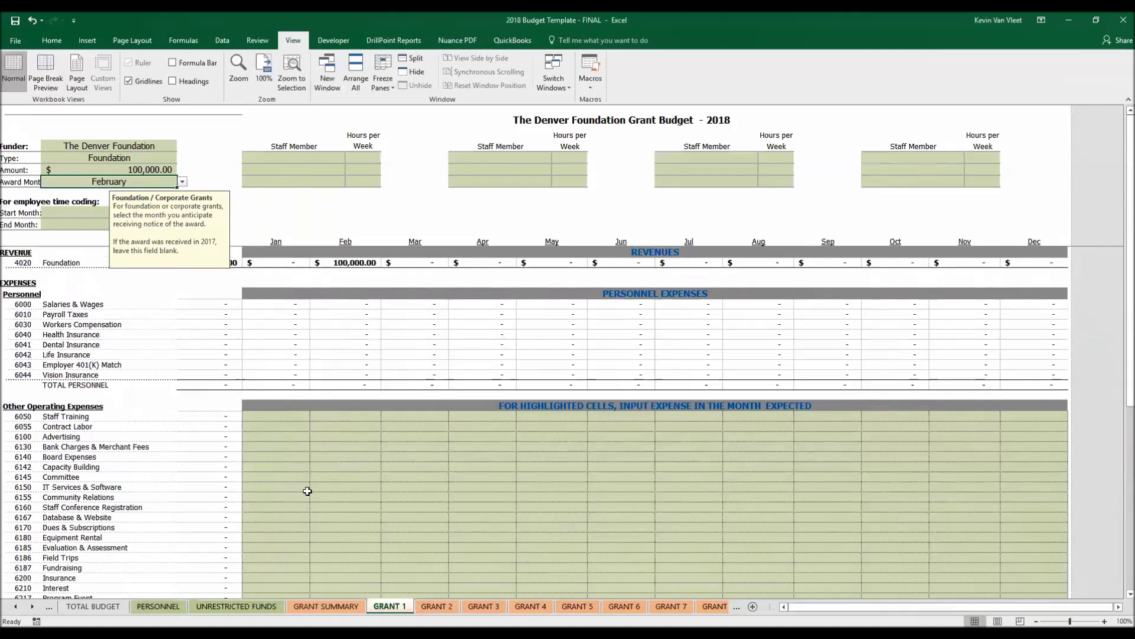
Set the start month for employee time coding to March and leave the end month blank.
click(86, 213)
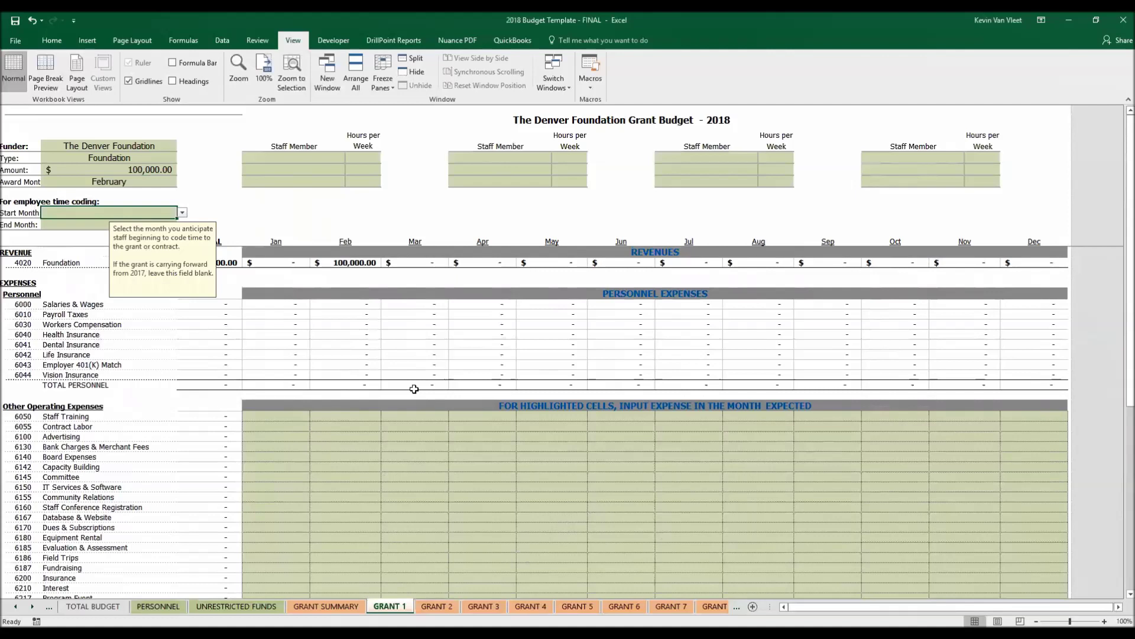
click(183, 213)
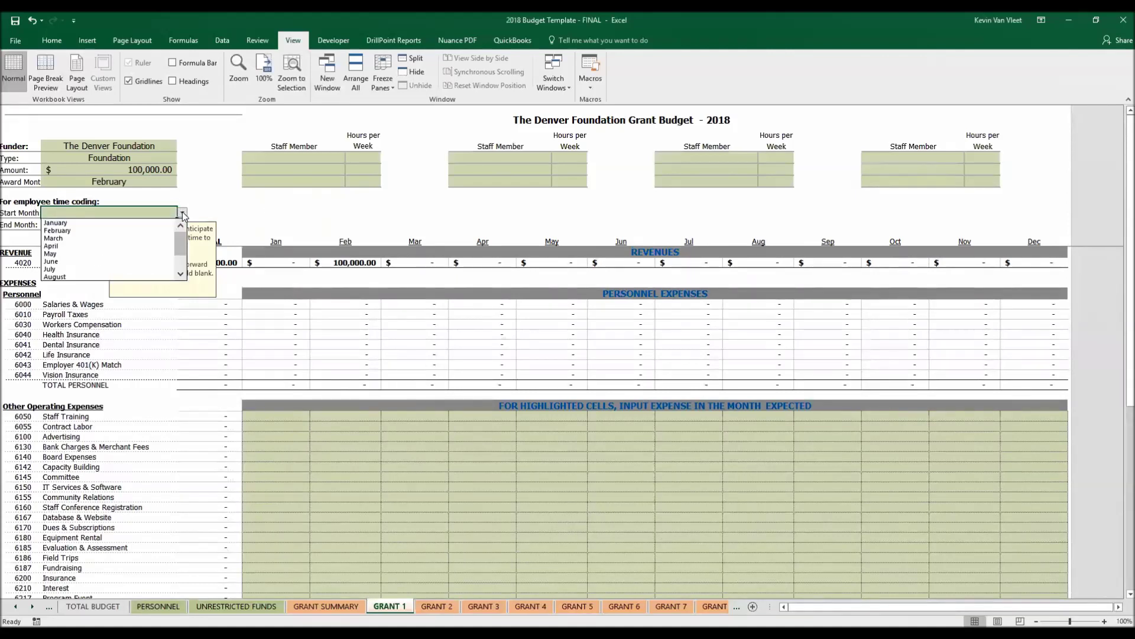
click(156, 238)
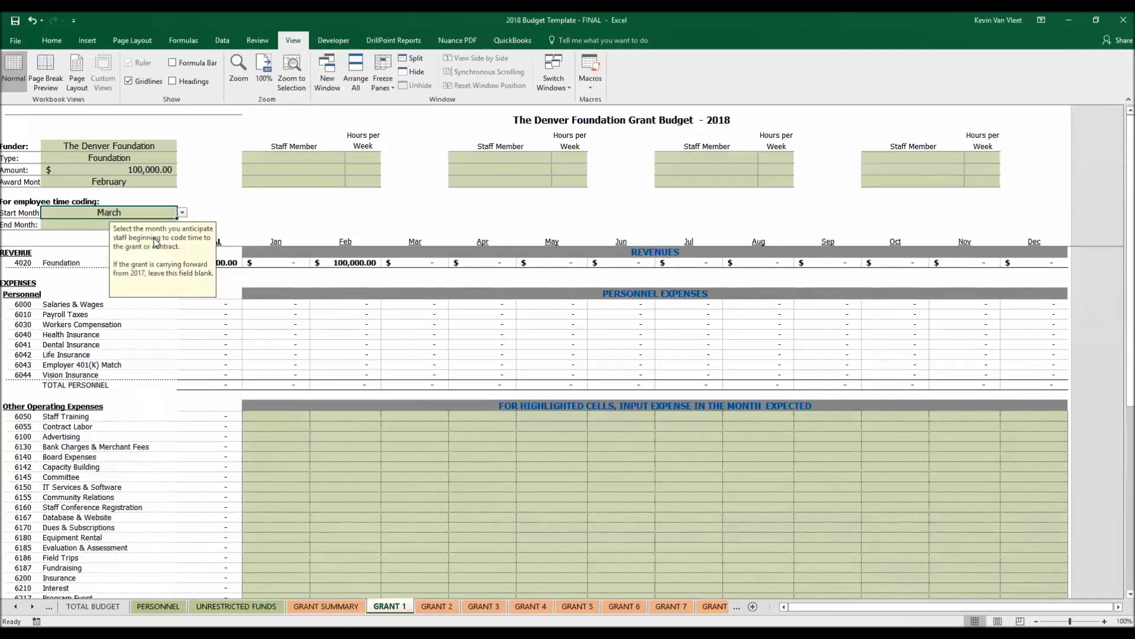
click(90, 224)
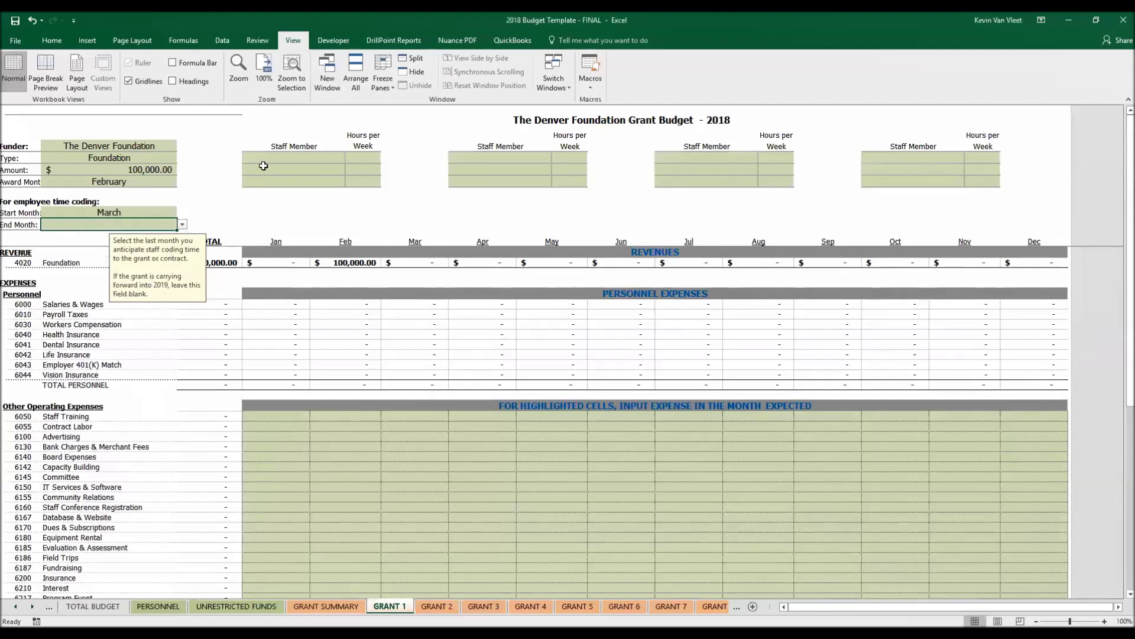
Assign the Executive Director as the grant's first staff member with 10 hours per week.
click(298, 158)
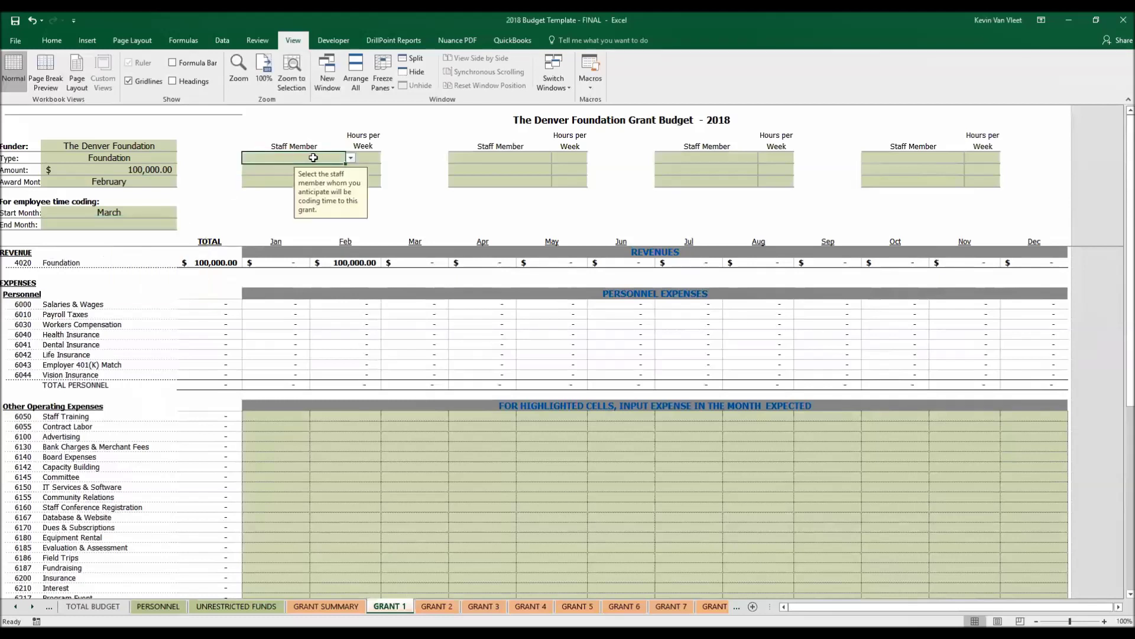
click(352, 158)
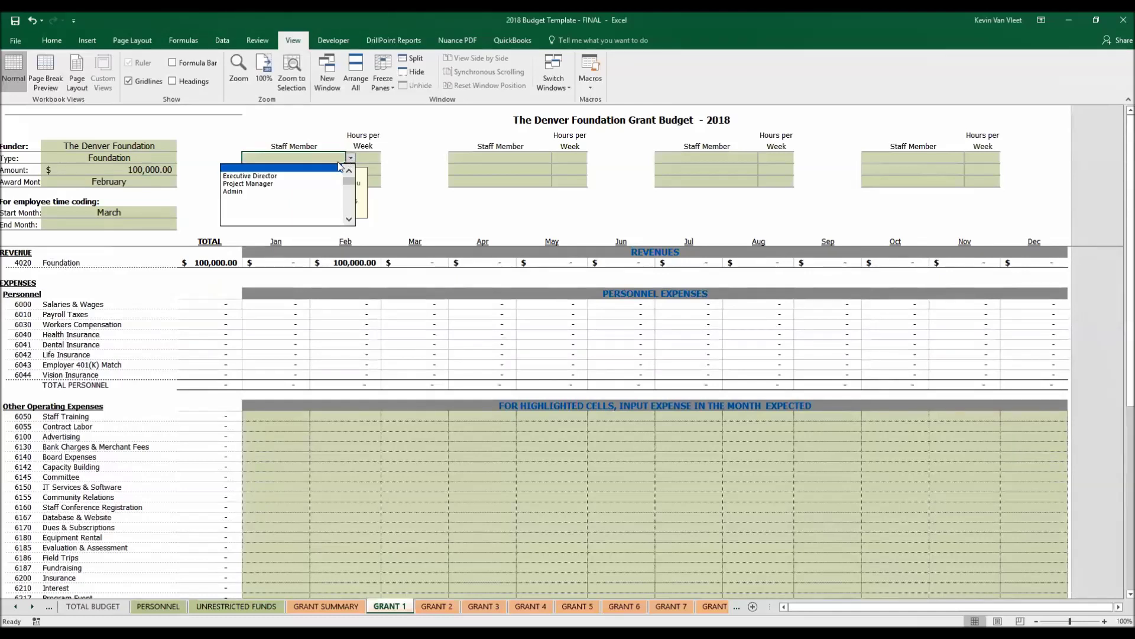
click(305, 177)
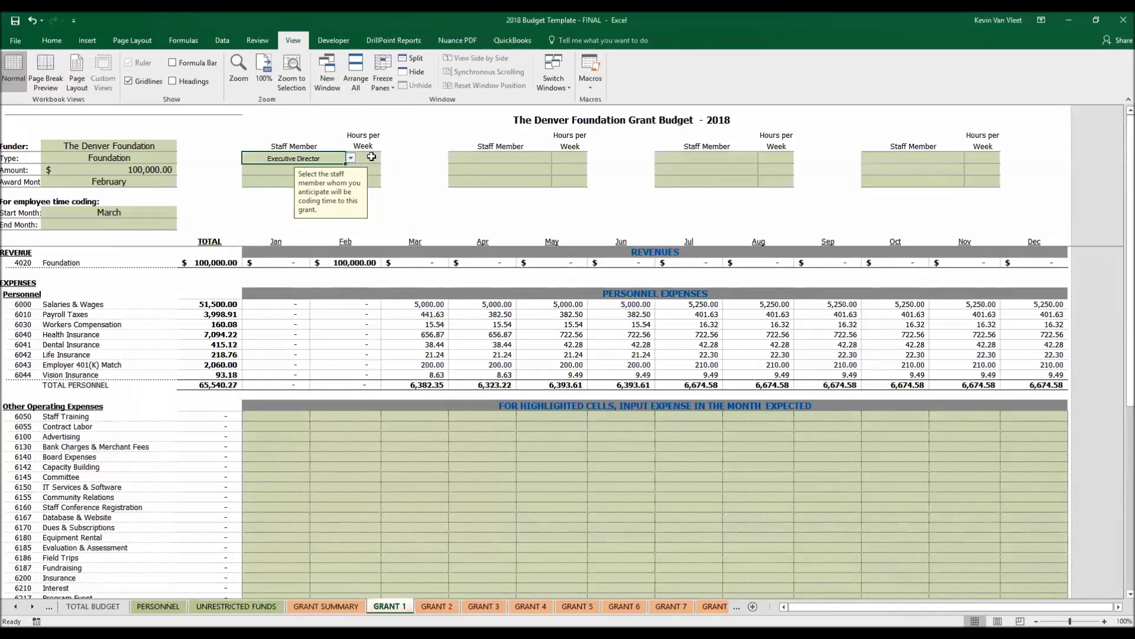
click(371, 156)
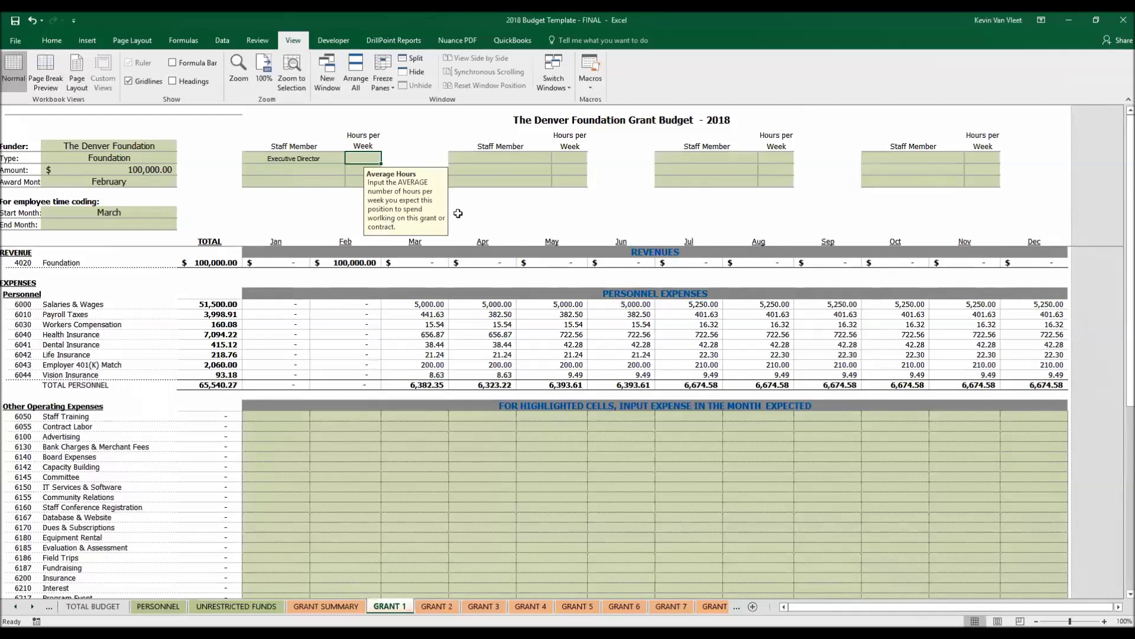
text(10)
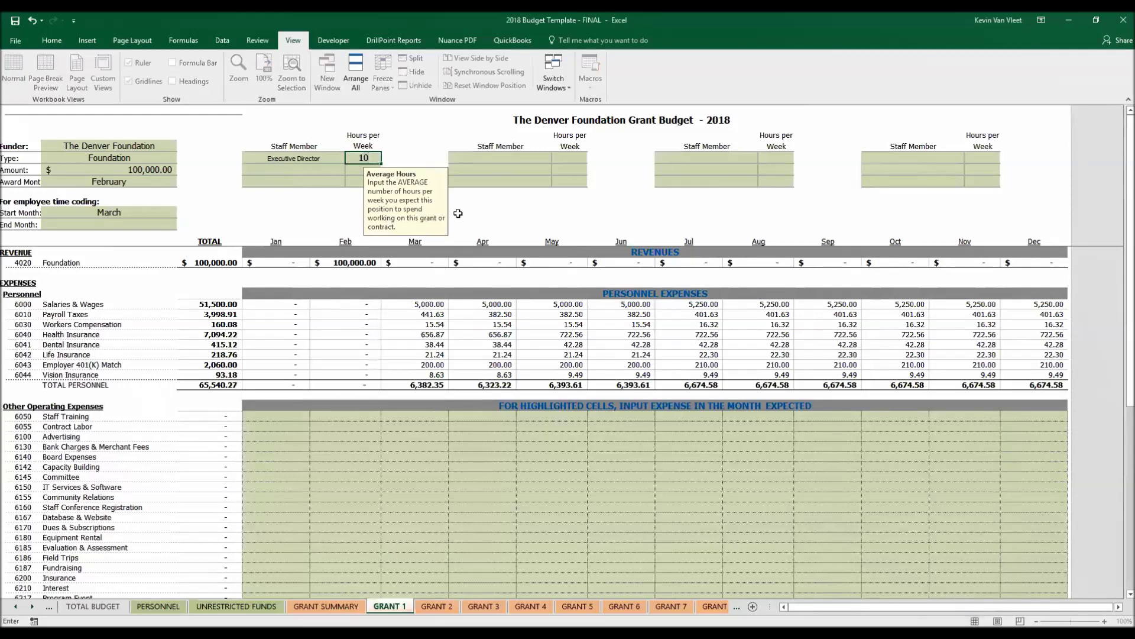
key(Return)
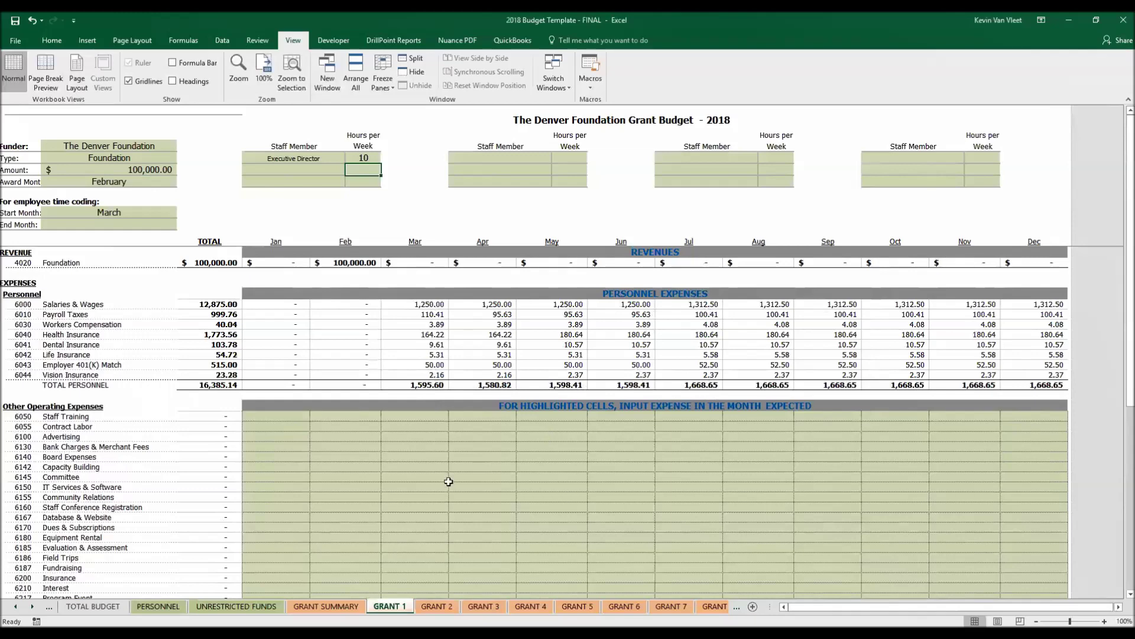
Check the positions on the PERSONNEL sheet, then assign the Project Manager as GRANT 1's second staff member with 5 hours per week.
click(170, 606)
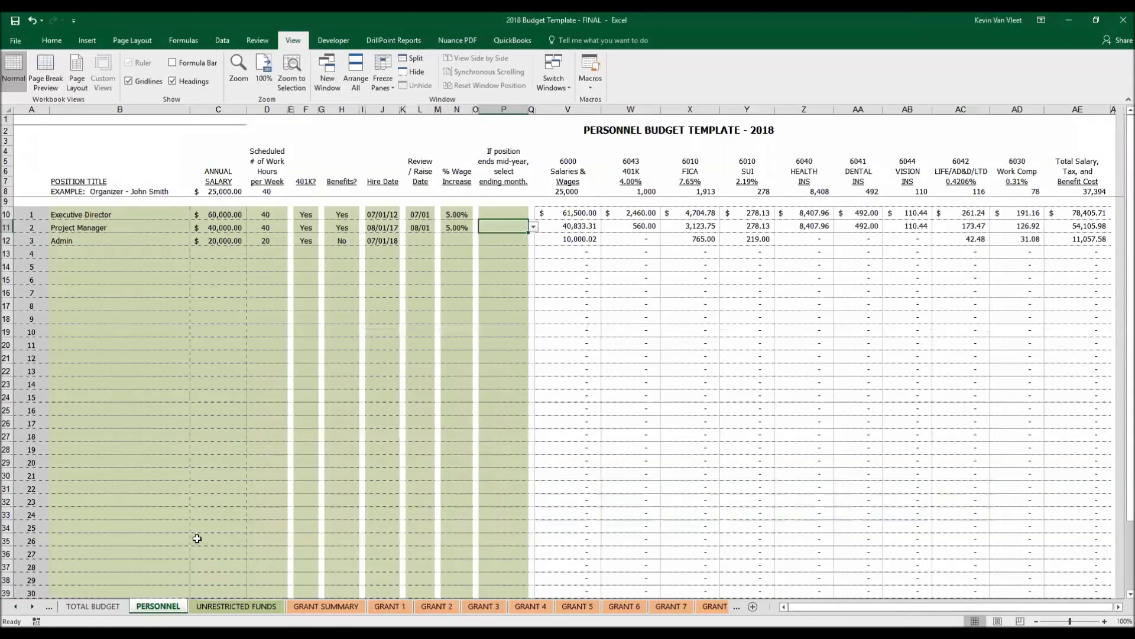
click(402, 606)
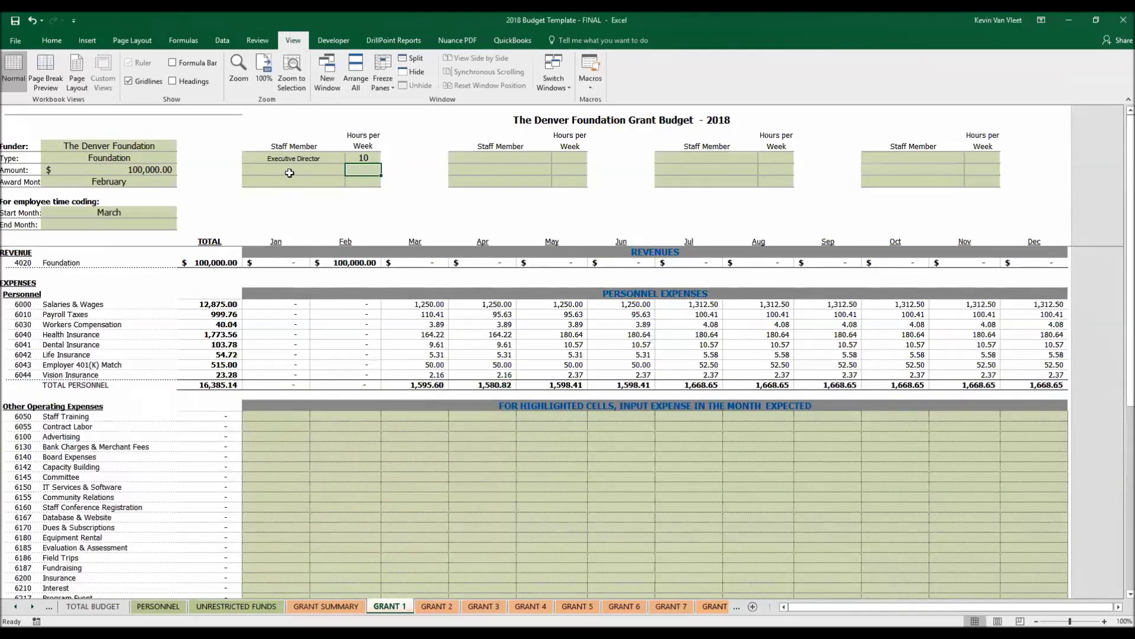
click(339, 168)
click(350, 171)
click(260, 194)
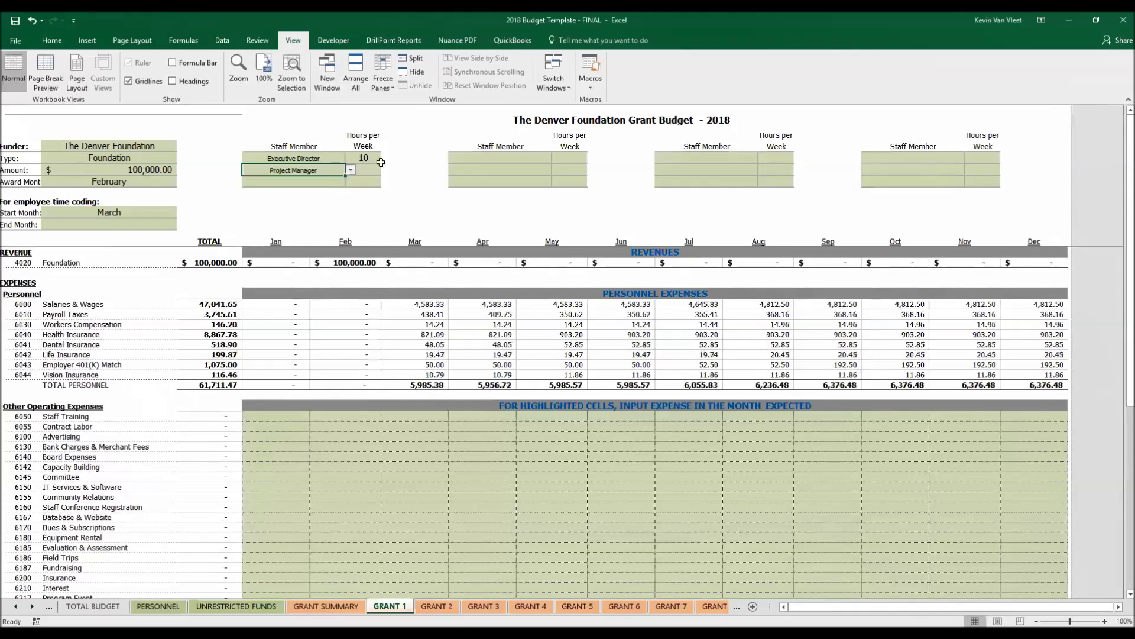
click(368, 168)
text(5)
key(Return)
click(314, 183)
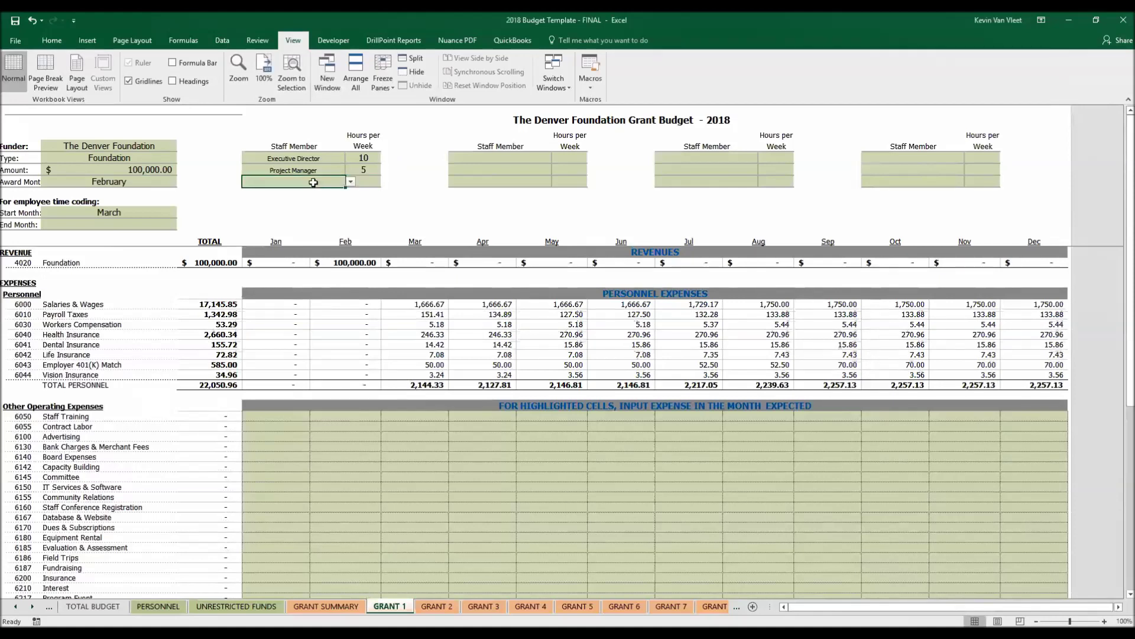
click(350, 182)
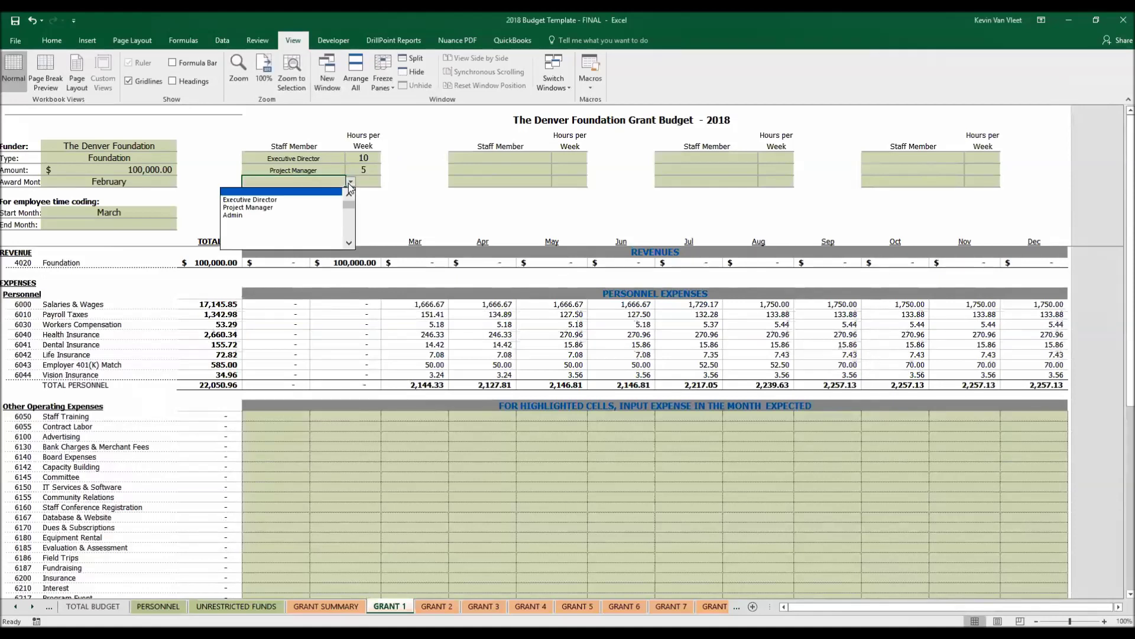
click(424, 204)
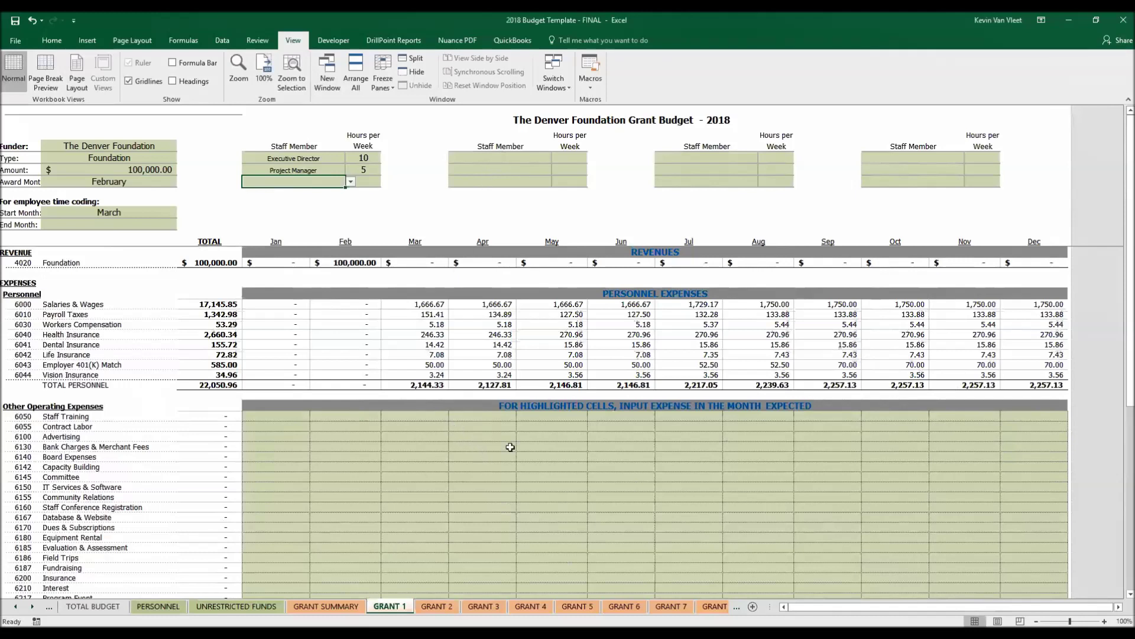
Examine the grant's other operating expense rows, including Project Fee, down to Total Revenue Over Expenses.
scroll(551, 484, down, 3)
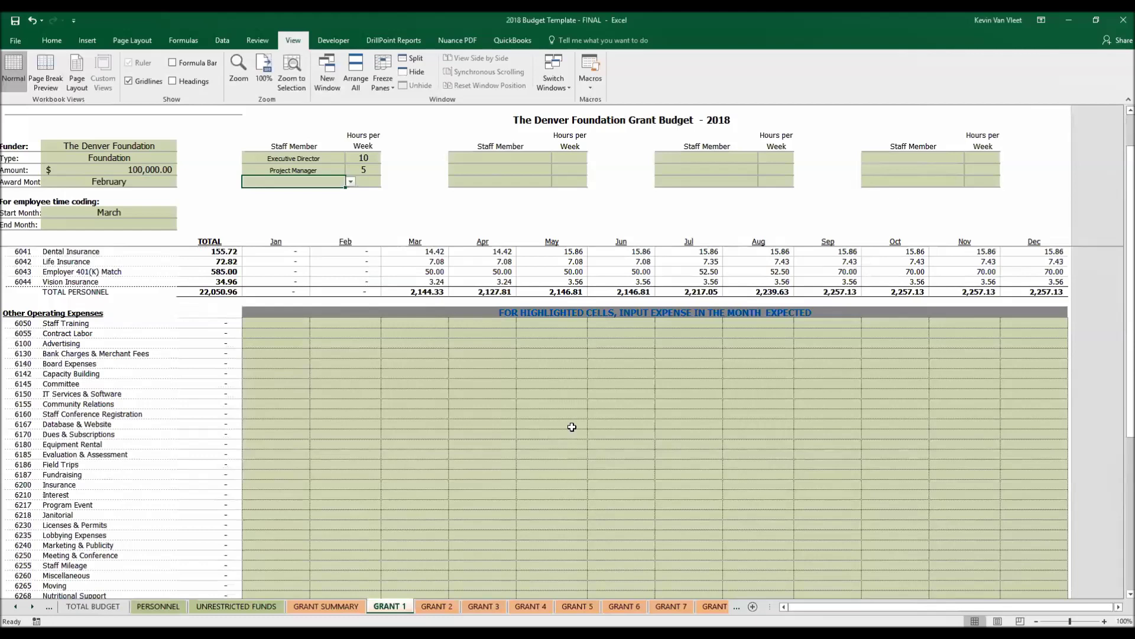
scroll(577, 418, down, 11)
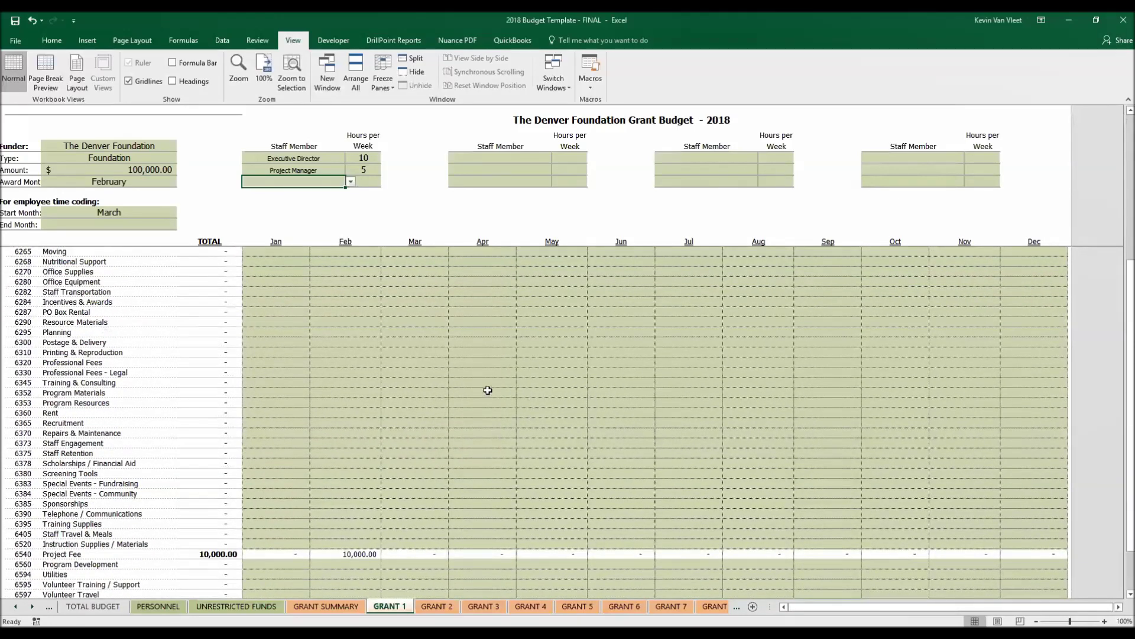
scroll(487, 388, down, 2)
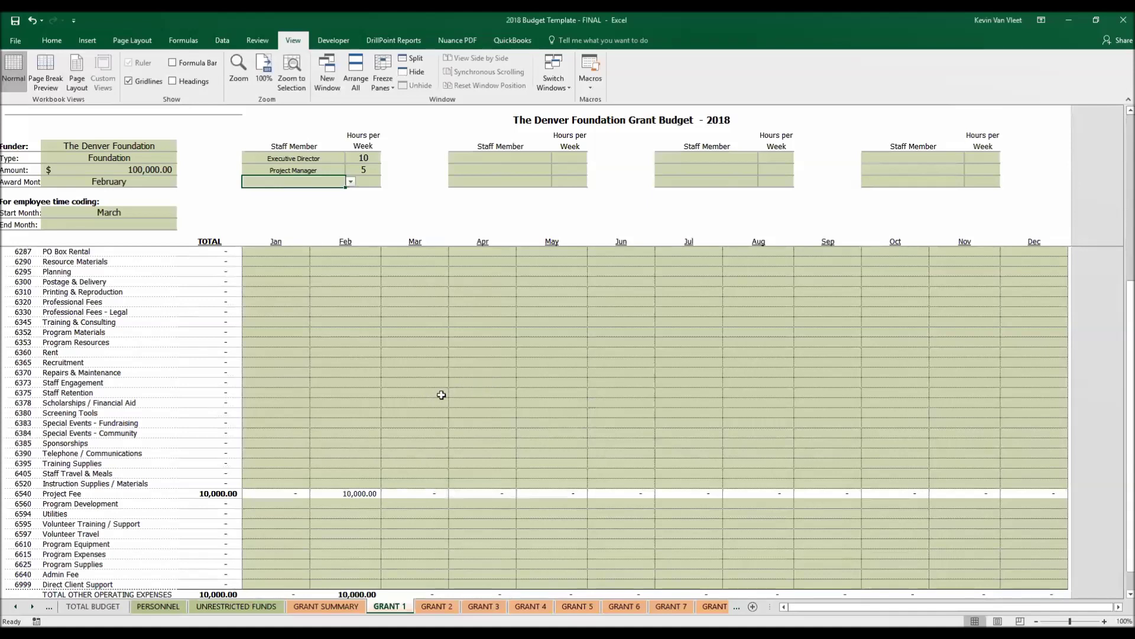
scroll(299, 398, down, 2)
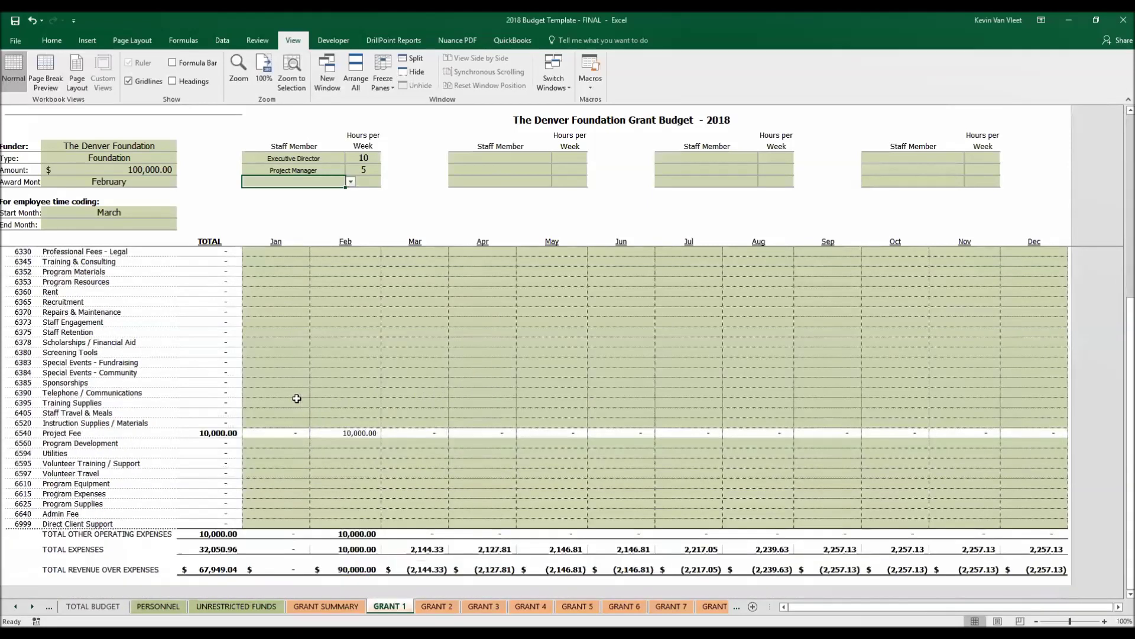
scroll(288, 494, up, 9)
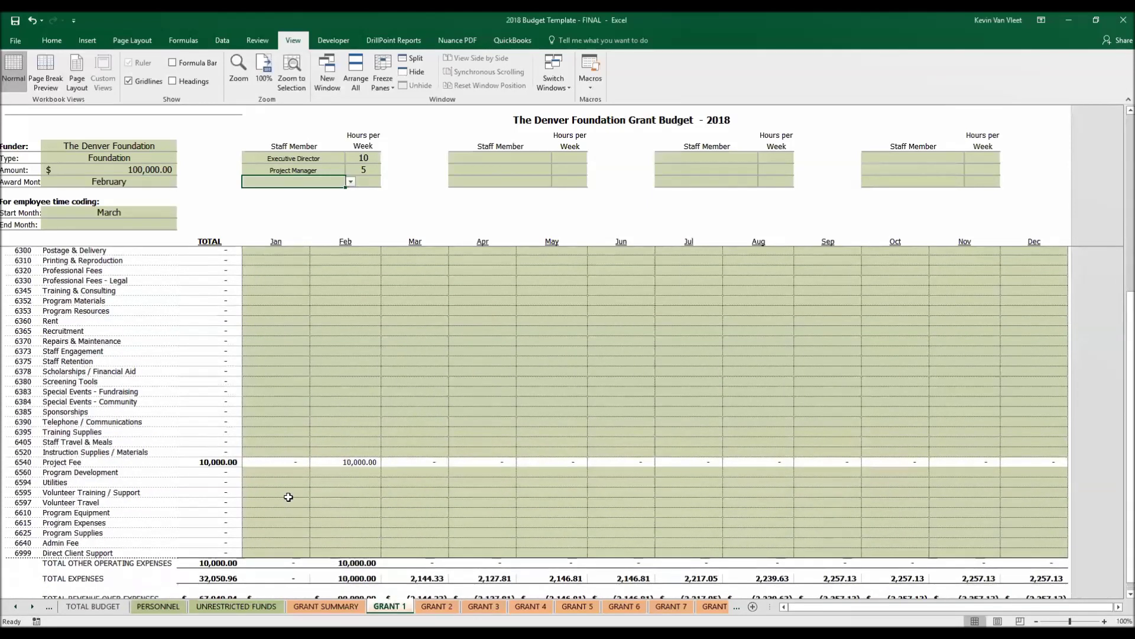
scroll(288, 485, up, 4)
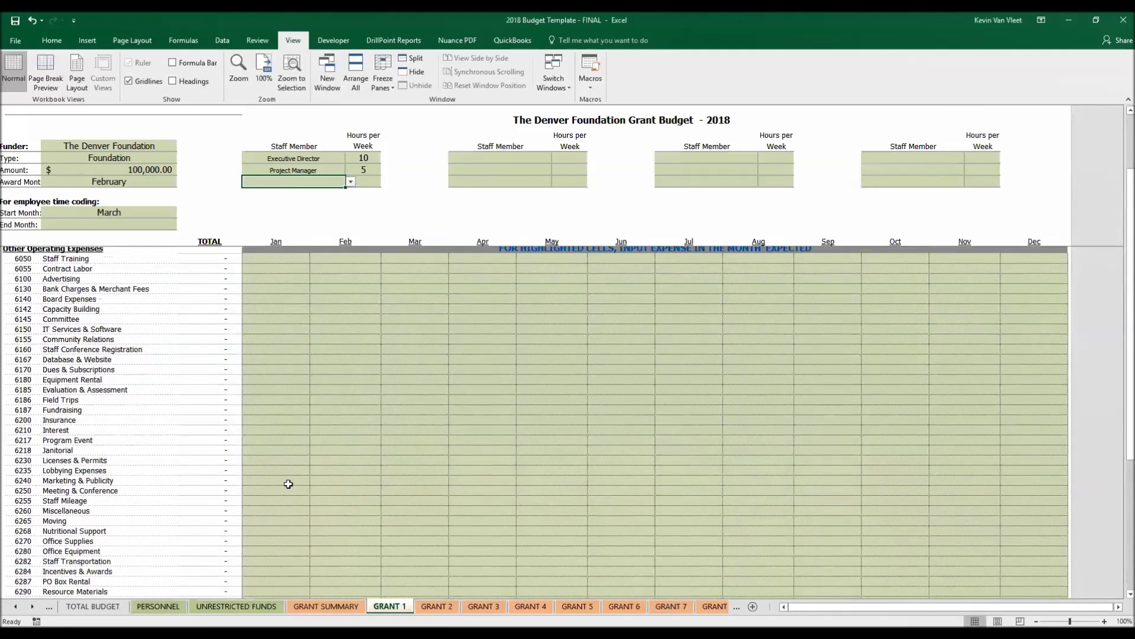
Enter a Staff Training expense of 1500 in July of the grant budget.
key(Down)
key(Down)
key(Down)
key(Down)
click(295, 265)
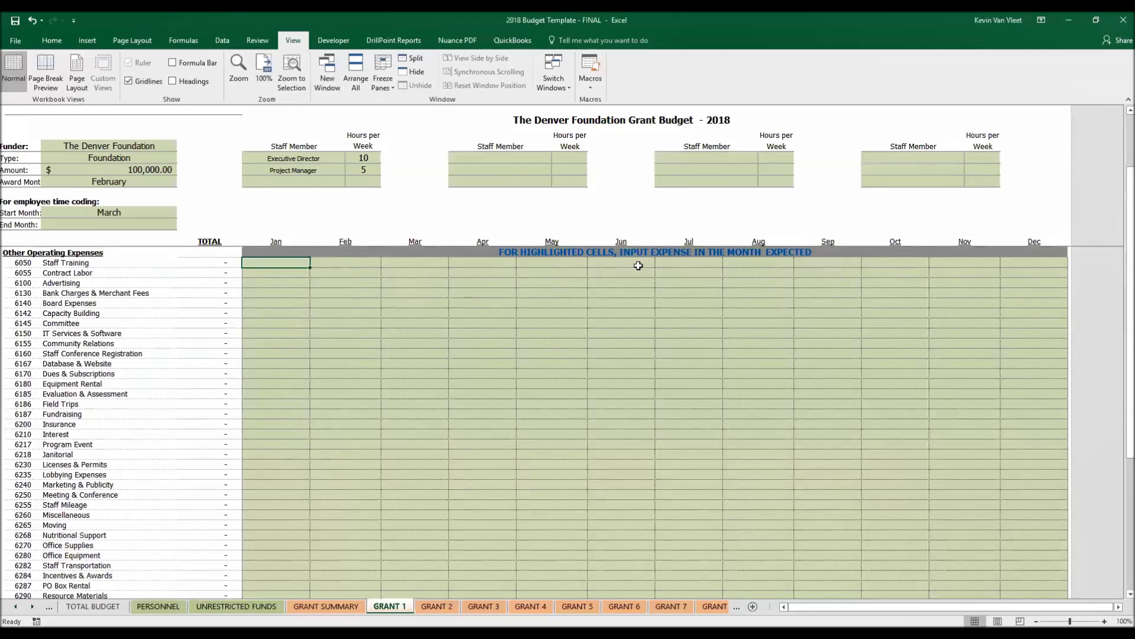
click(672, 264)
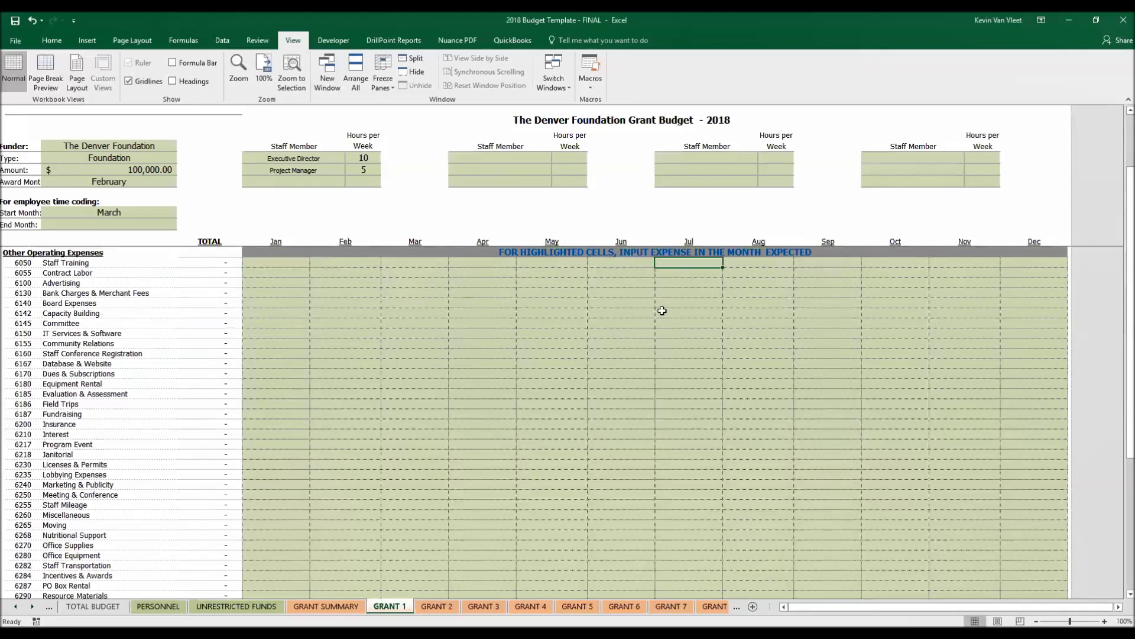
text(1500)
key(Return)
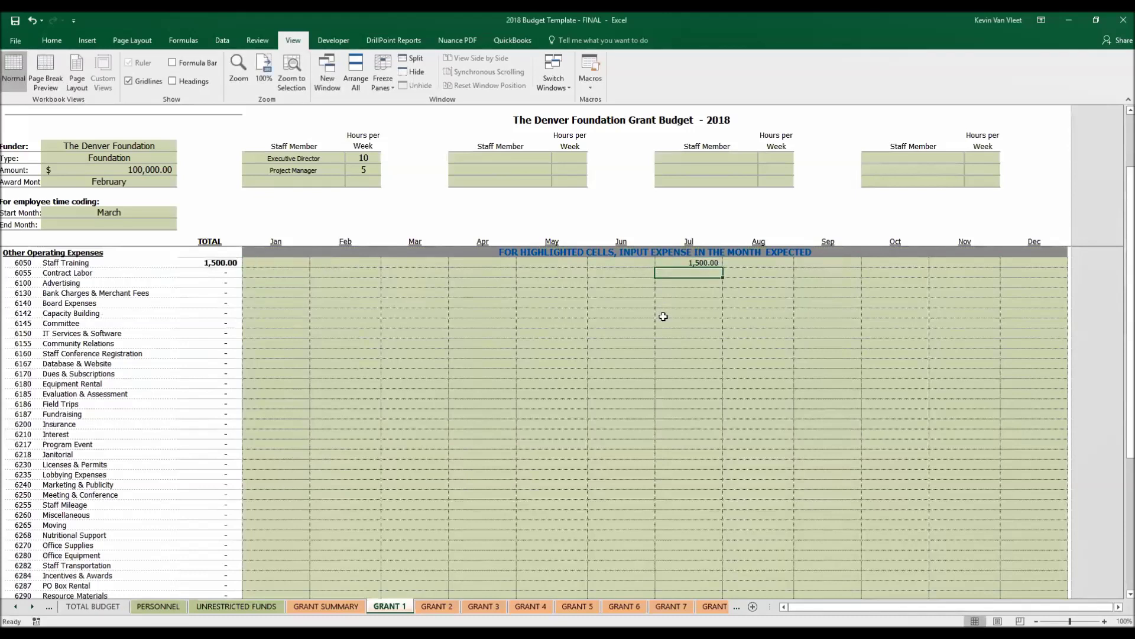
Enter an Evaluation & Assessment expense of 5000 in September and check the grant's Total Revenue Over Expenses.
scroll(664, 317, down, 1)
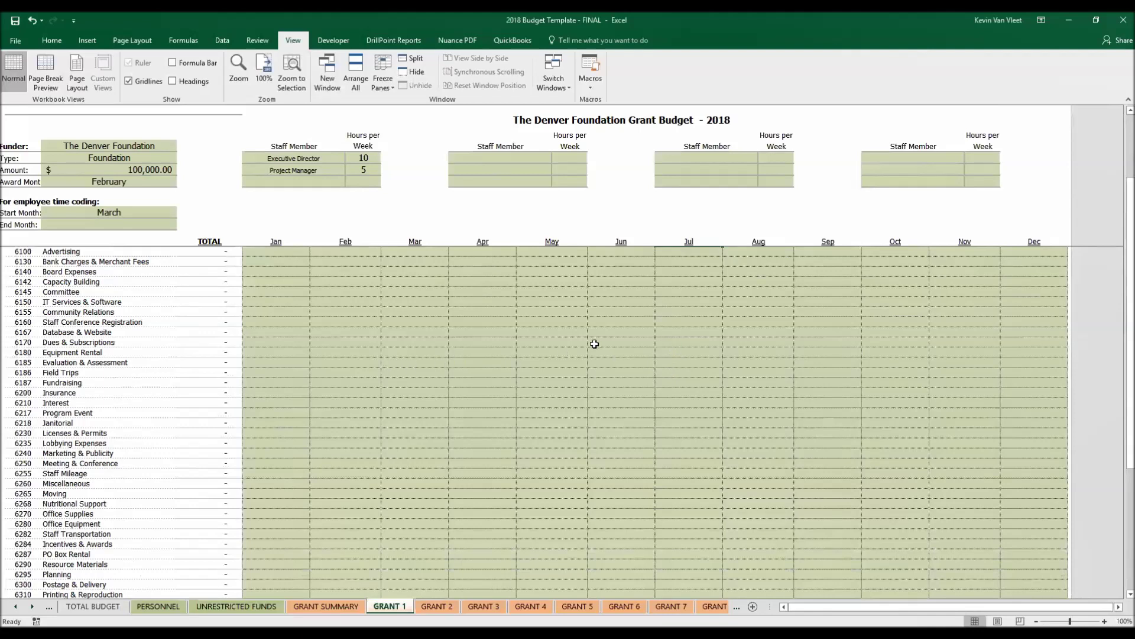
click(830, 363)
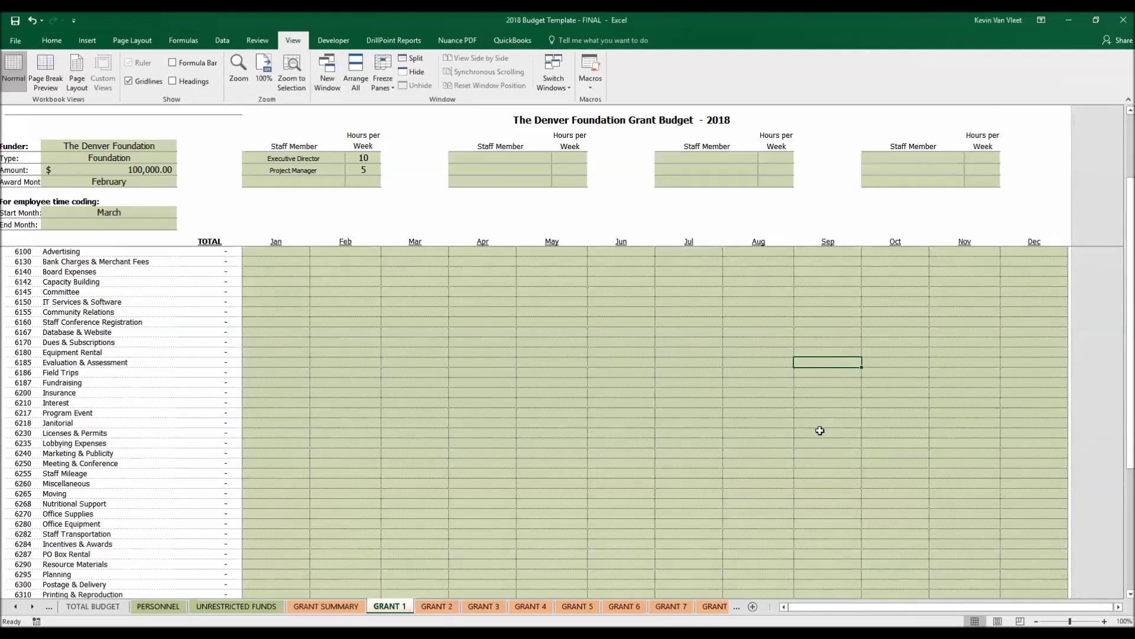
text(5000)
key(Return)
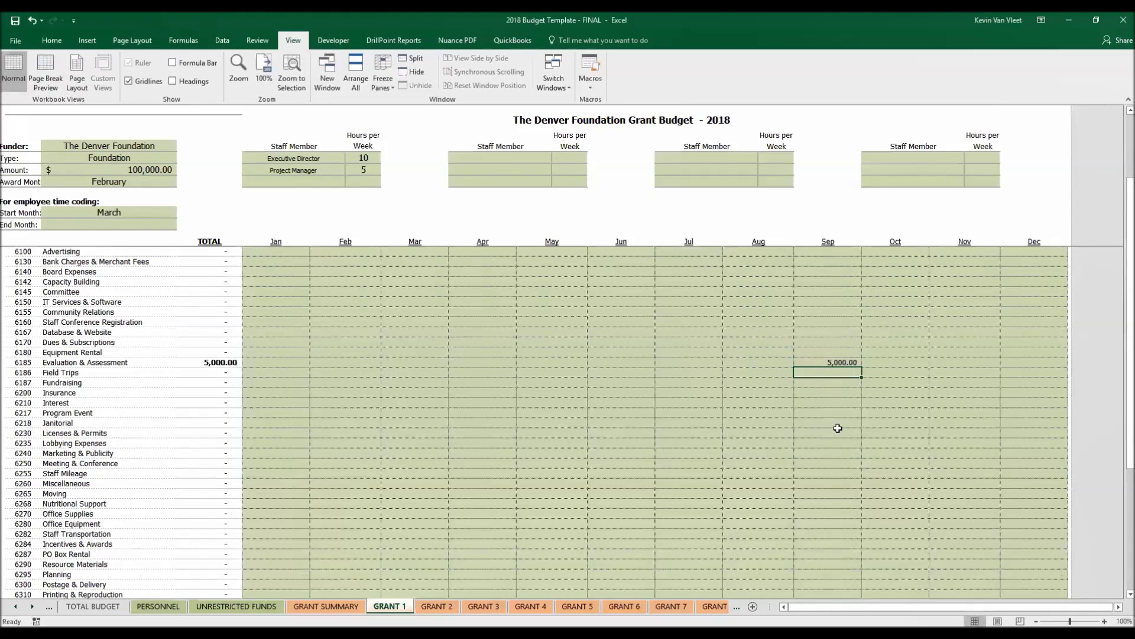
scroll(838, 428, down, 4)
scroll(838, 428, down, 10)
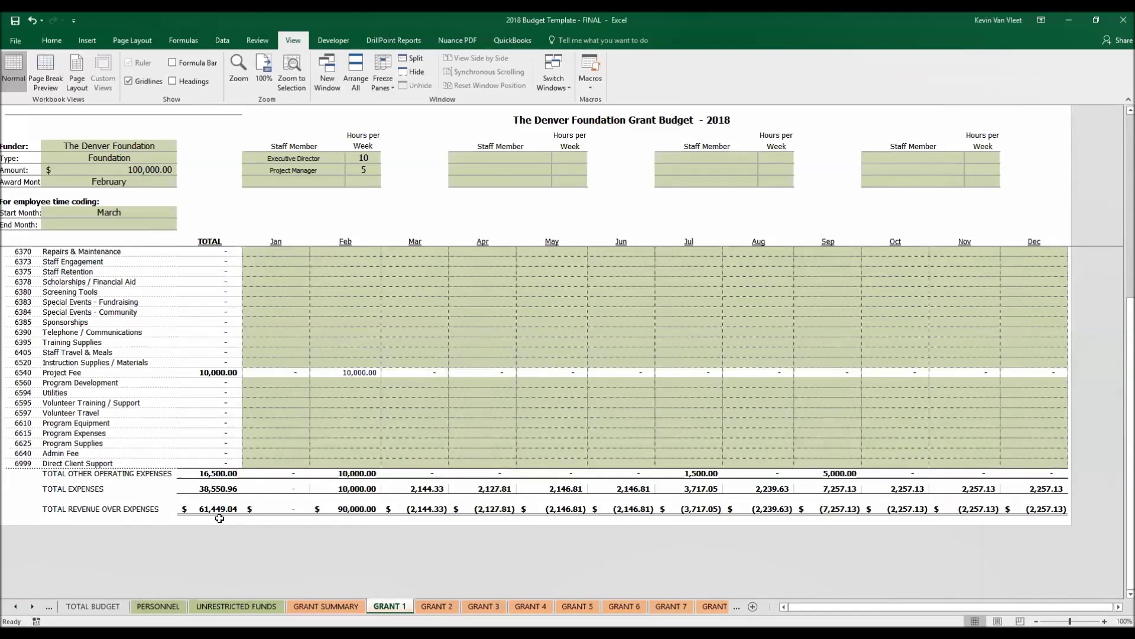
scroll(802, 343, up, 20)
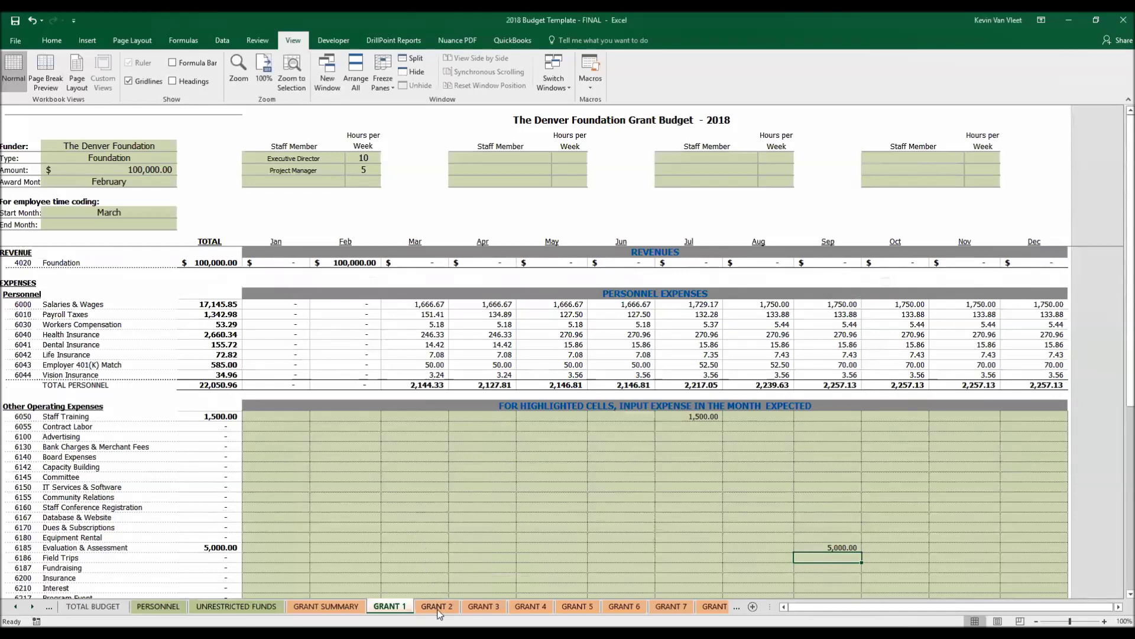
On the GRANT 2 sheet, enter DHS as the funder and set the grant type to Government.
click(437, 606)
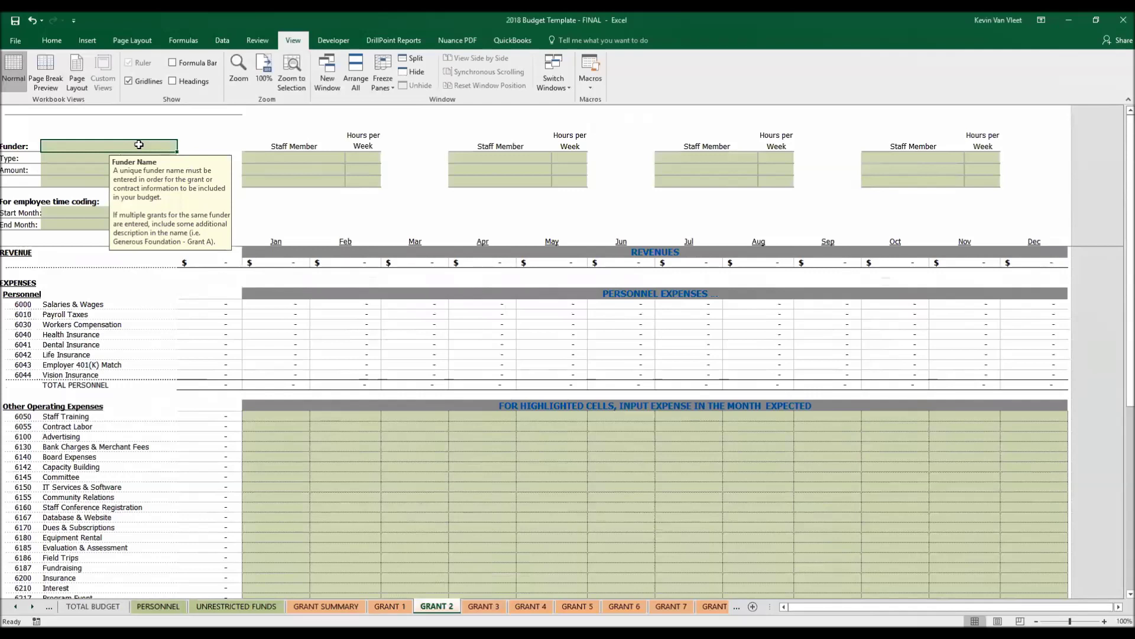
text(DHS)
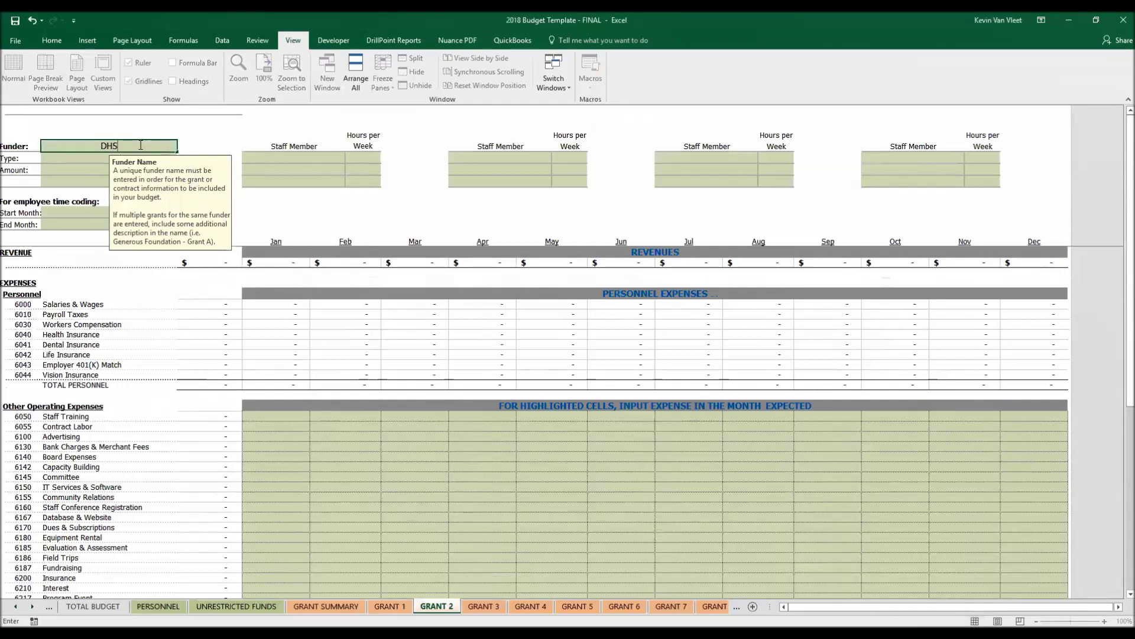
key(Return)
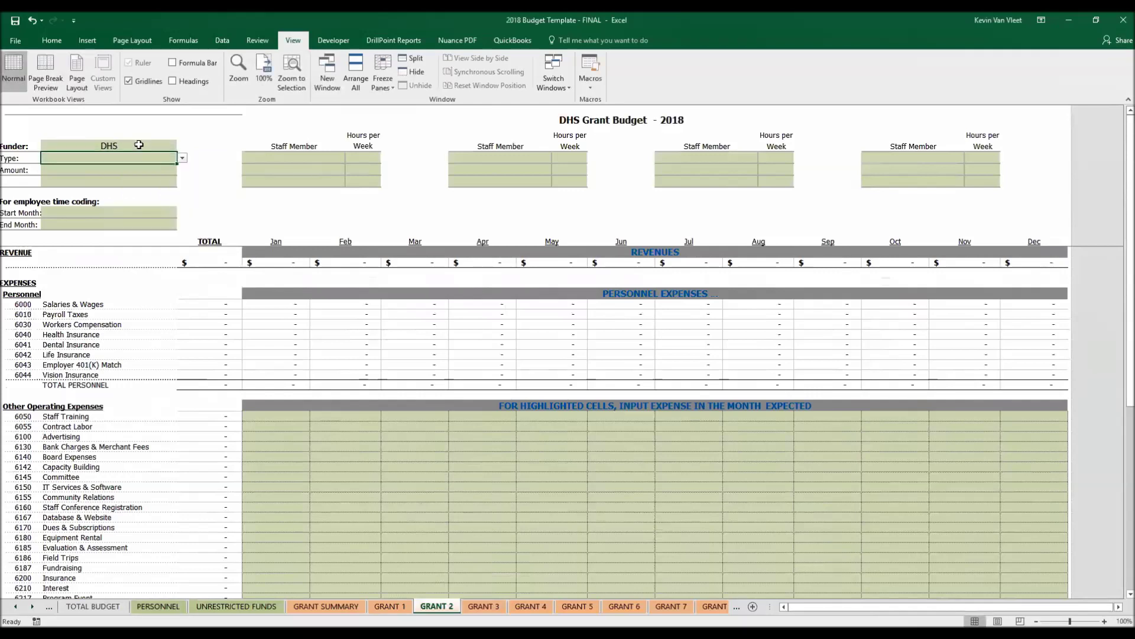
click(183, 158)
click(141, 165)
Set the DHS grant amount to 75,000.
click(134, 172)
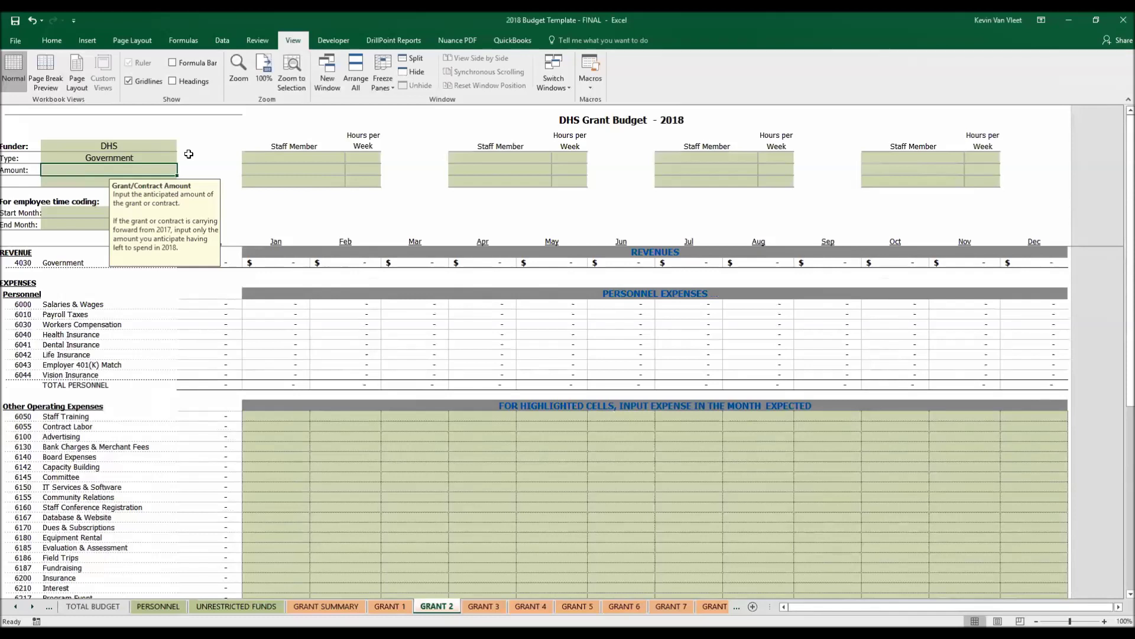
text(75)
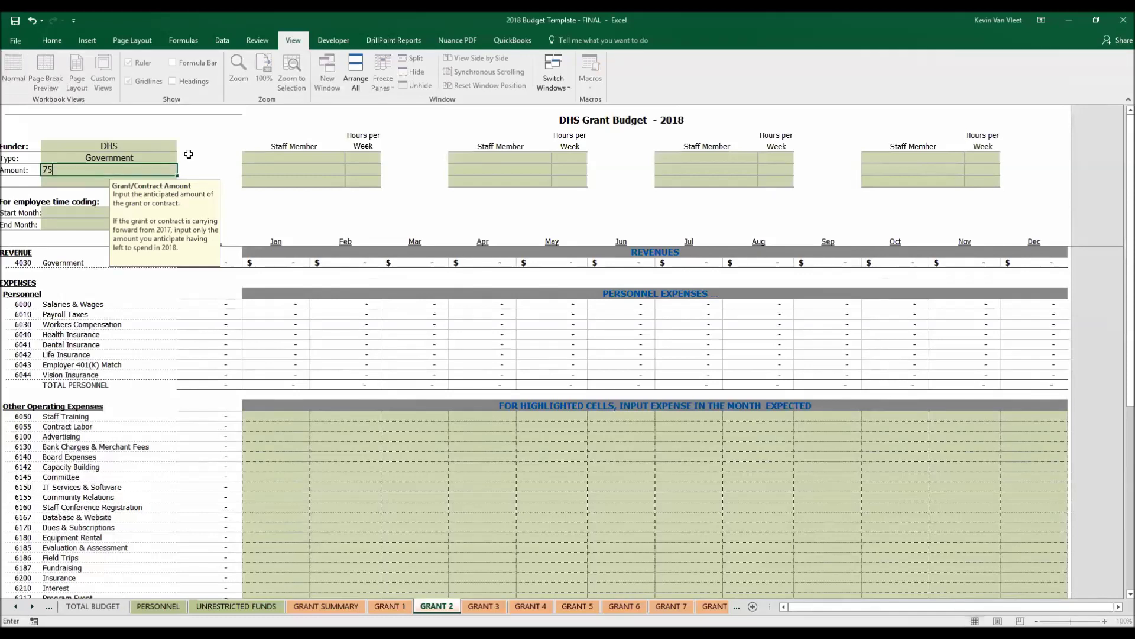
key(Return)
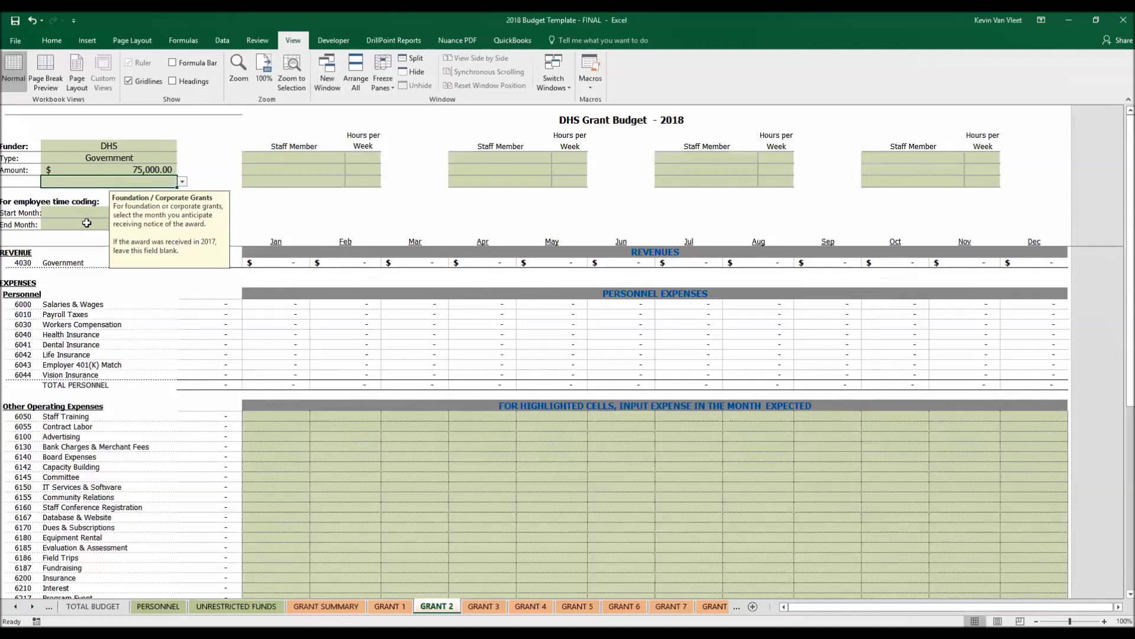
click(182, 183)
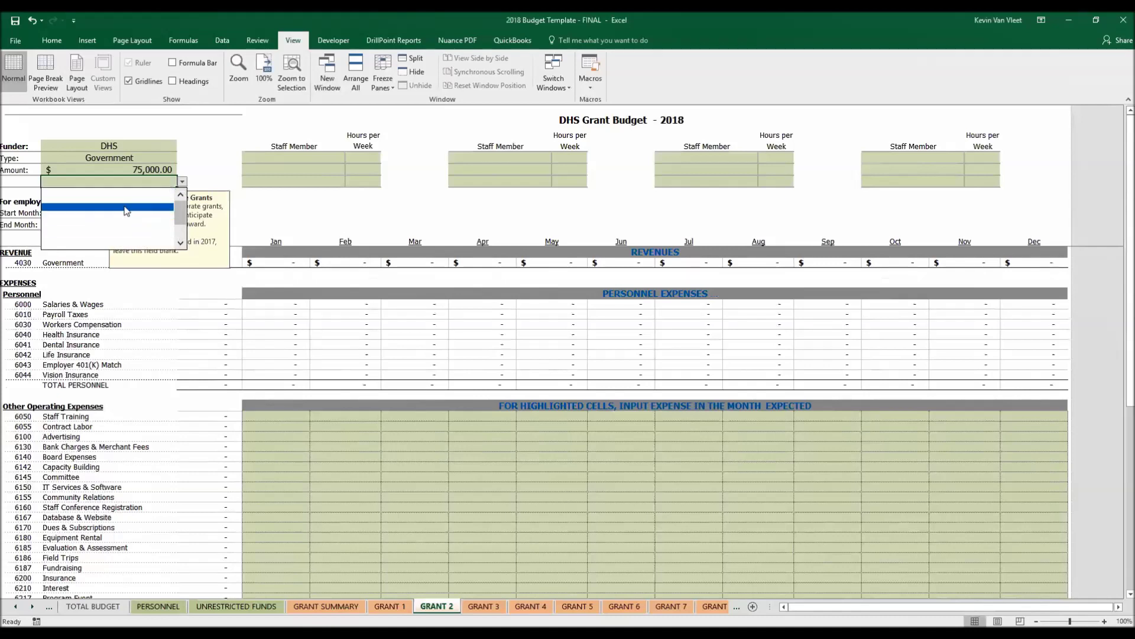
drag(179, 217, 191, 172)
key(Escape)
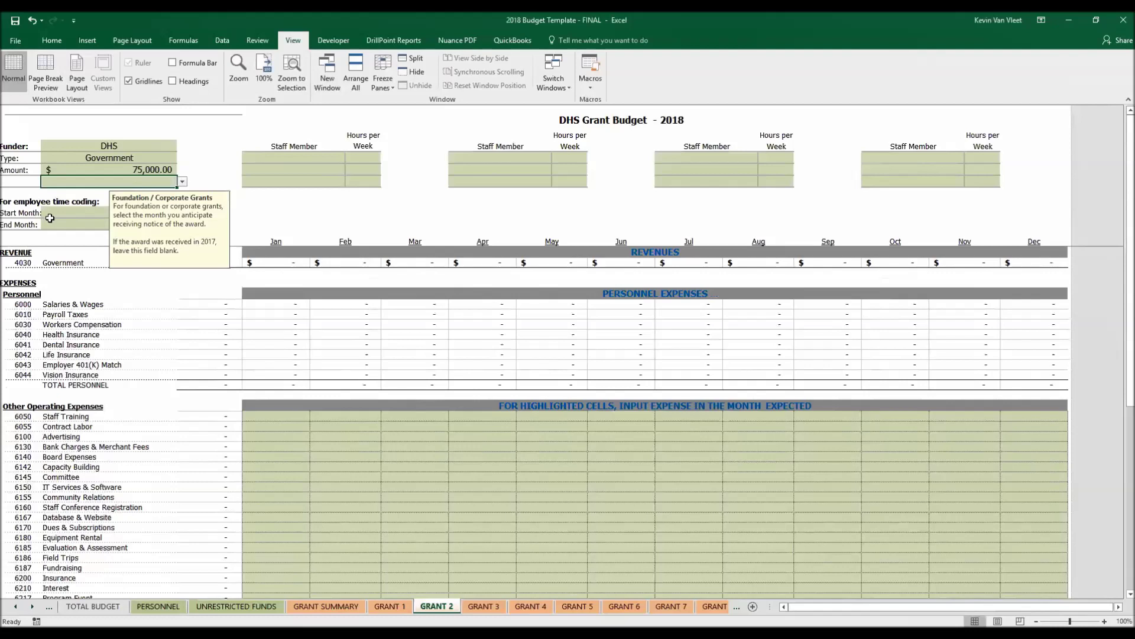
Set the DHS grant's start month for employee time coding to June and leave the end month blank.
click(90, 211)
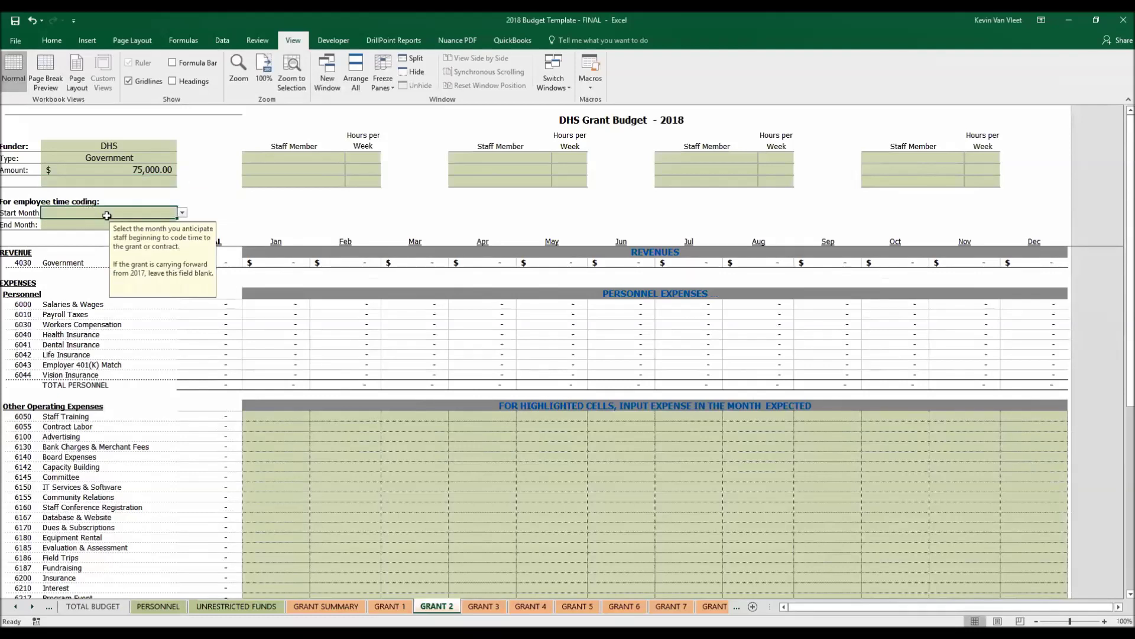
click(183, 213)
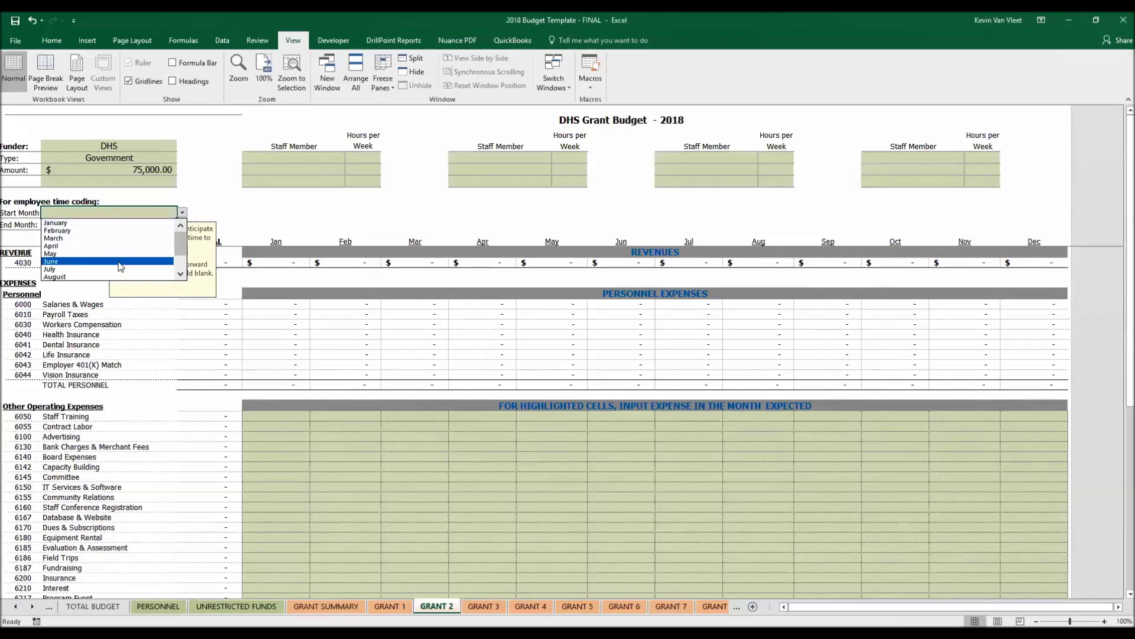
click(120, 267)
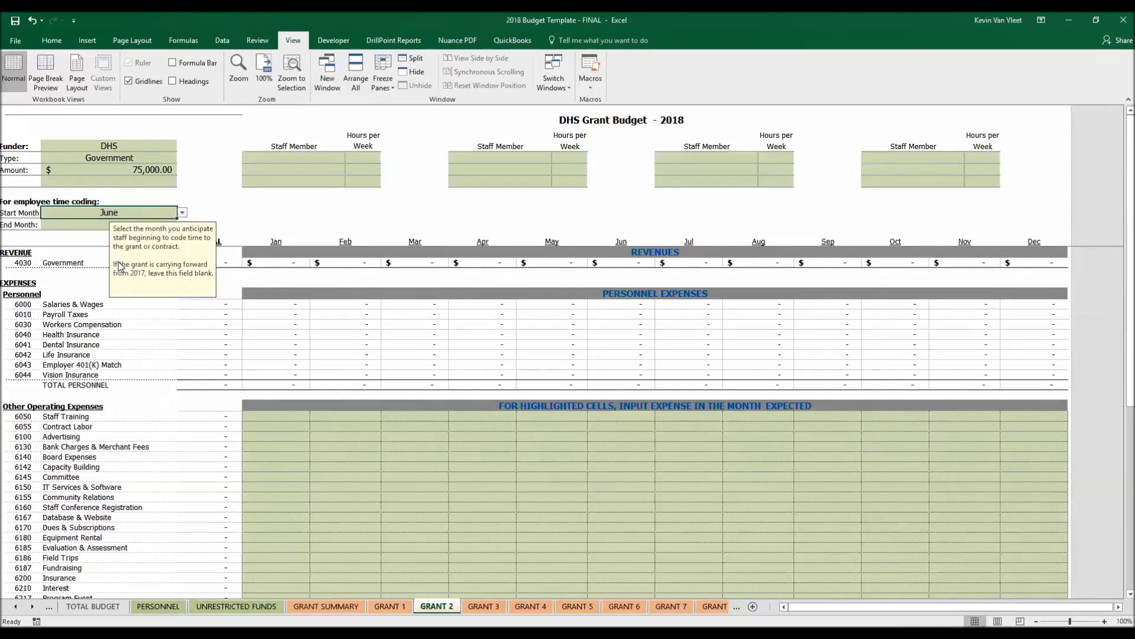
click(98, 222)
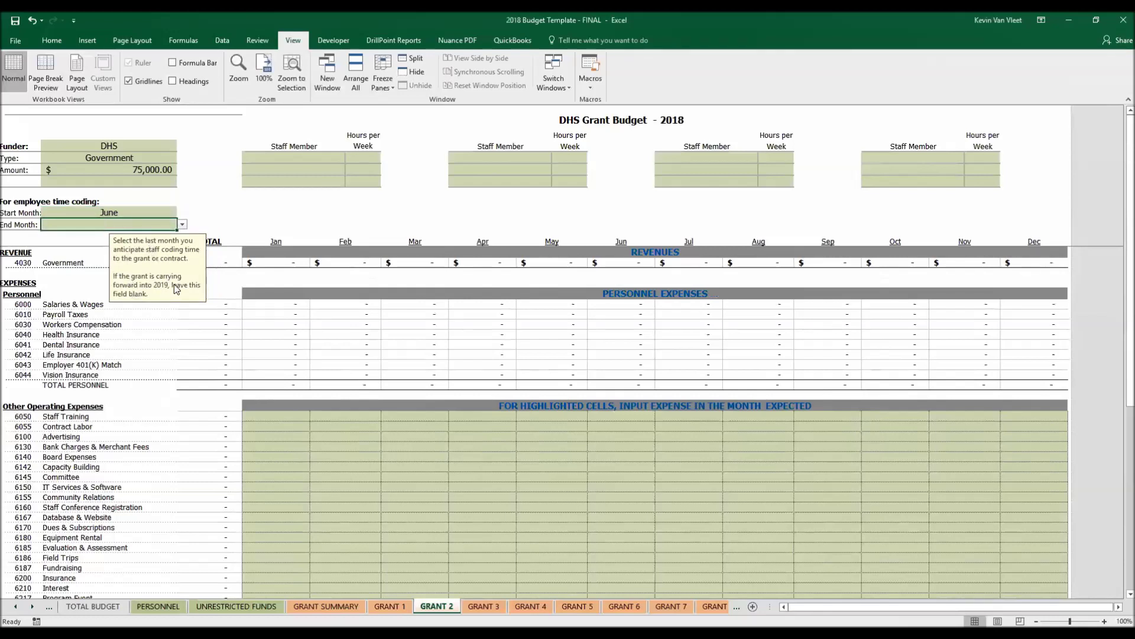
Assign the Executive Director as the DHS grant's first staff member with 5 hours per week.
click(298, 156)
click(351, 158)
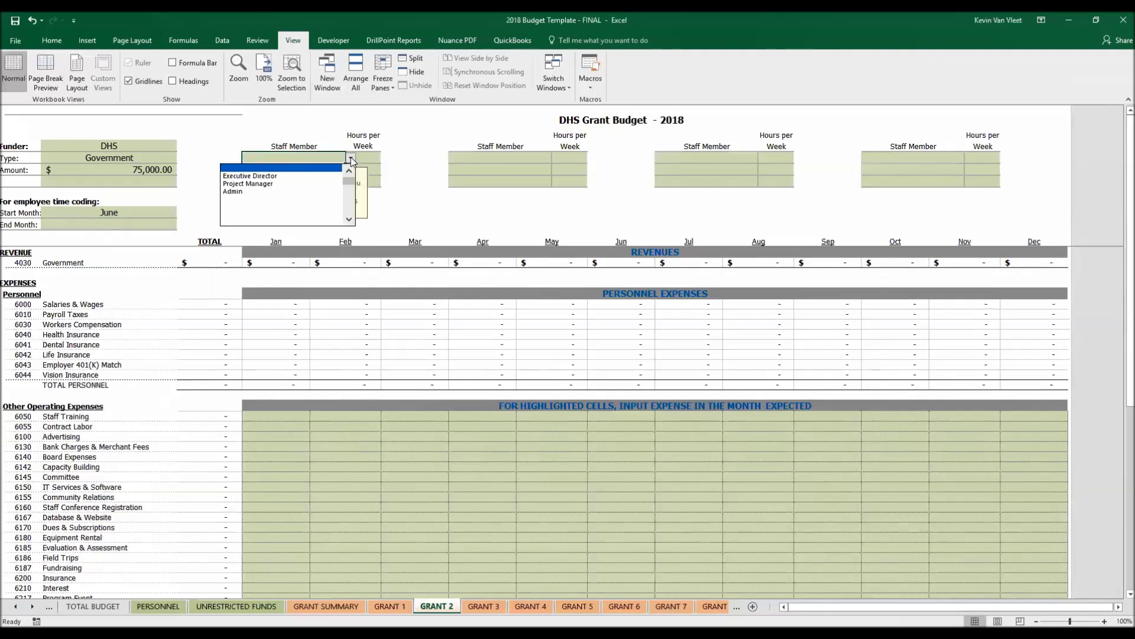
click(315, 176)
key(Tab)
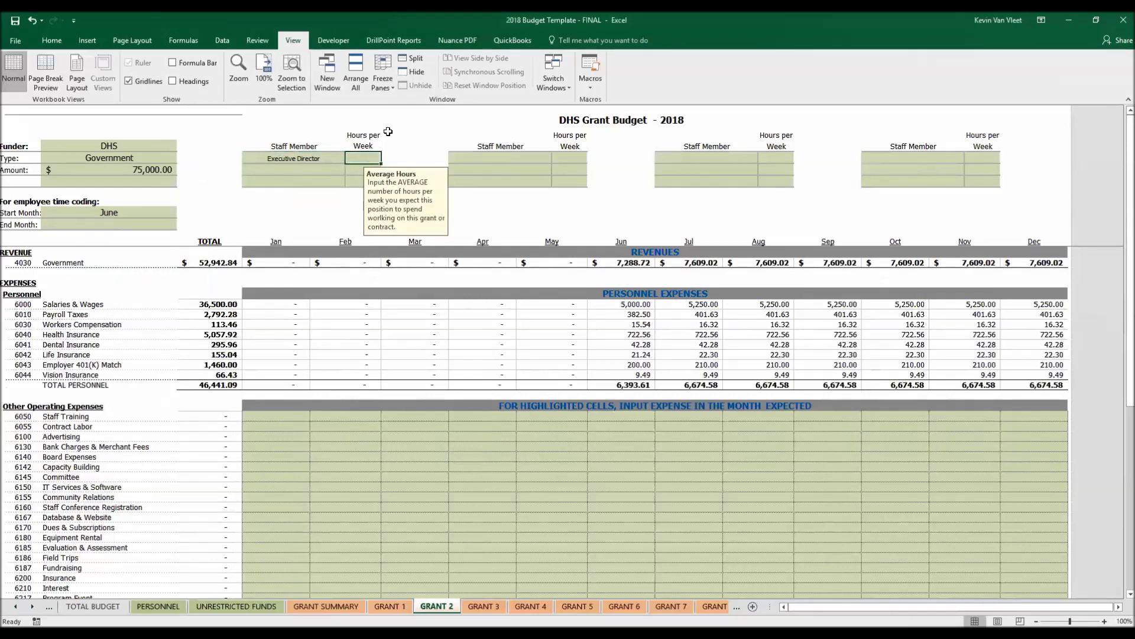
text(5)
key(Return)
Assign the Project Manager as the DHS grant's second staff member with 10 hours per week.
click(307, 171)
click(349, 169)
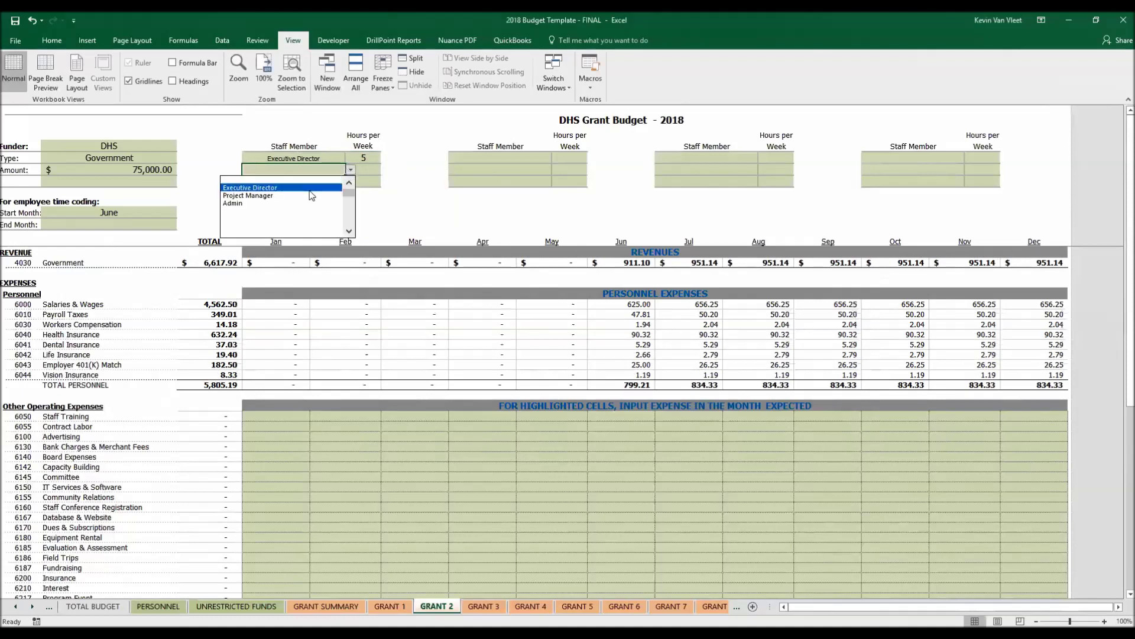
click(311, 195)
click(372, 170)
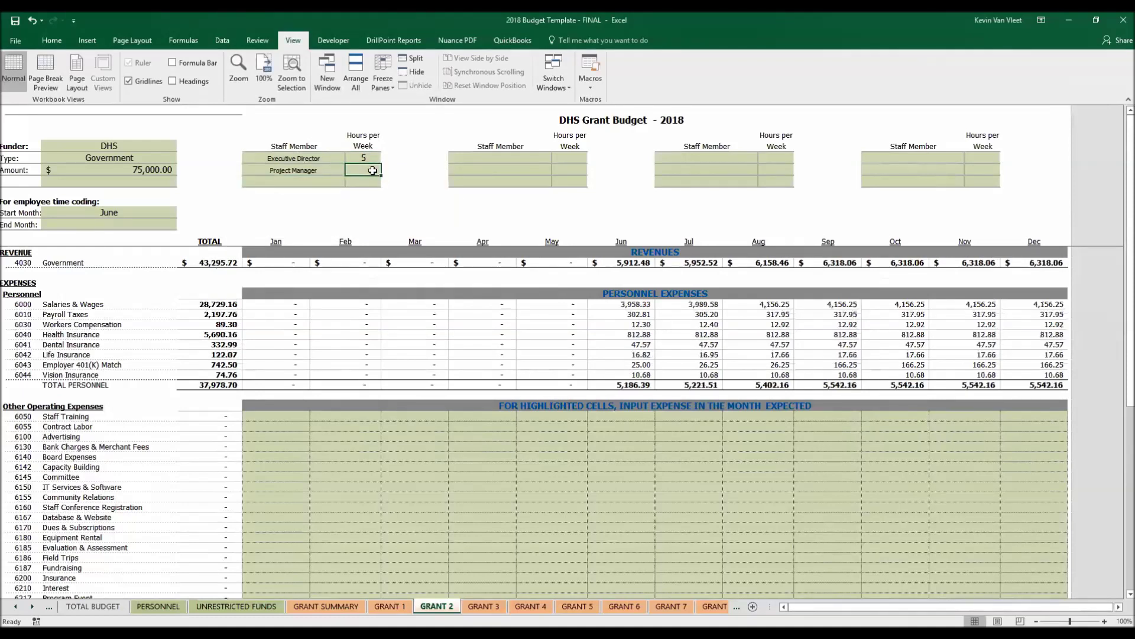
text(10)
key(Return)
Assign Admin as the DHS grant's third staff member with 2 hours per week.
click(339, 179)
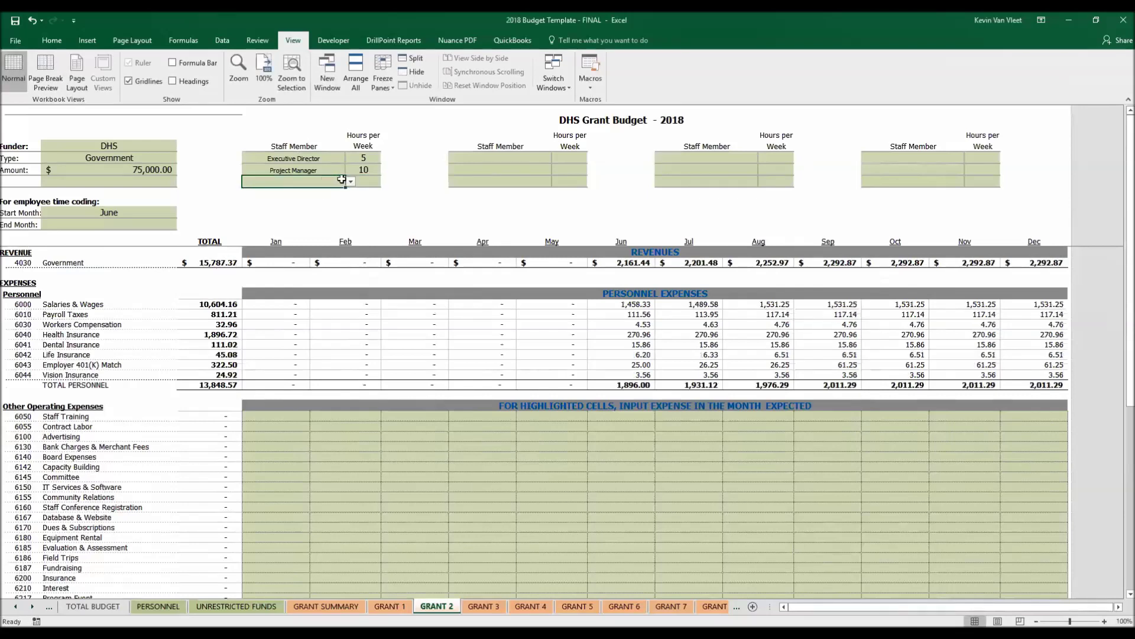
click(350, 181)
click(314, 214)
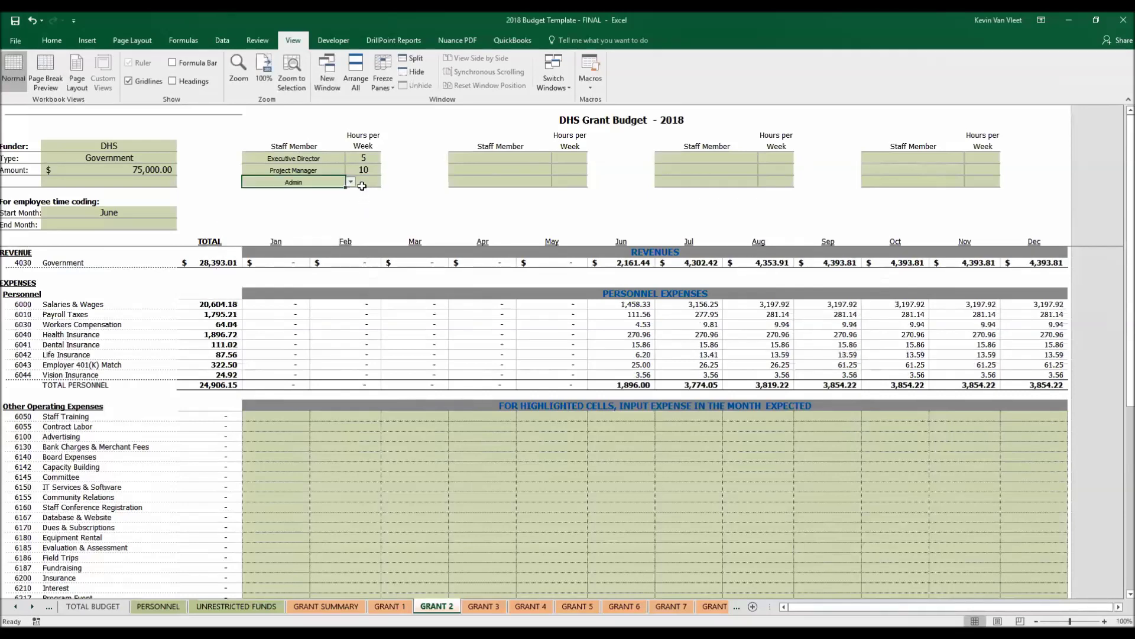
click(363, 182)
text(2)
key(Return)
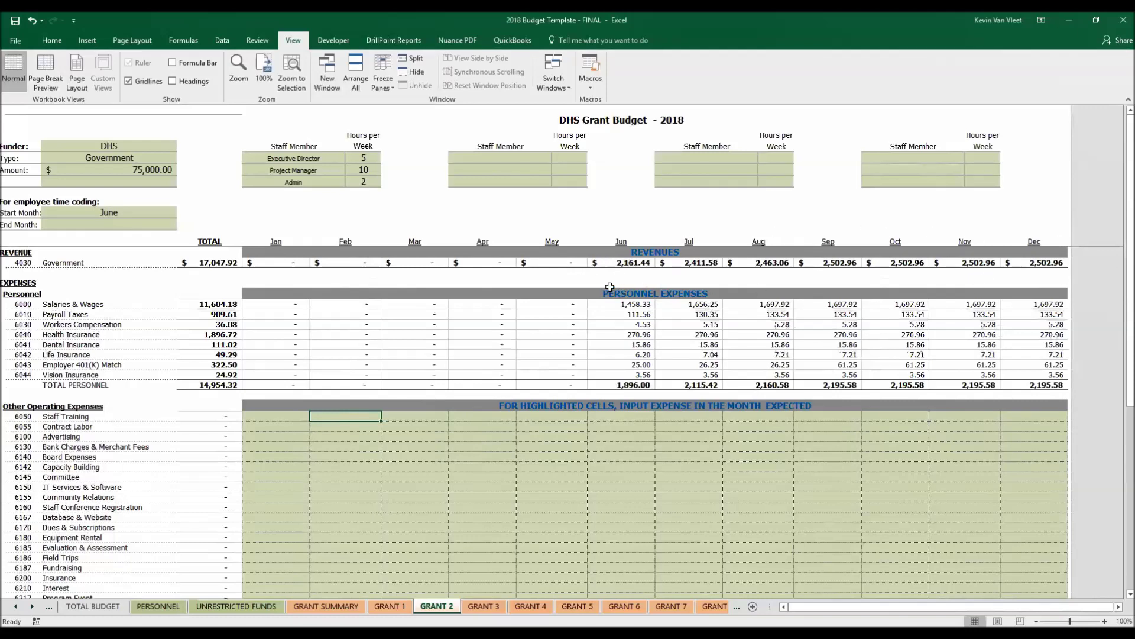
Enter a Printing & Reproduction expense of 50 for July in the DHS grant budget.
scroll(627, 283, down, 5)
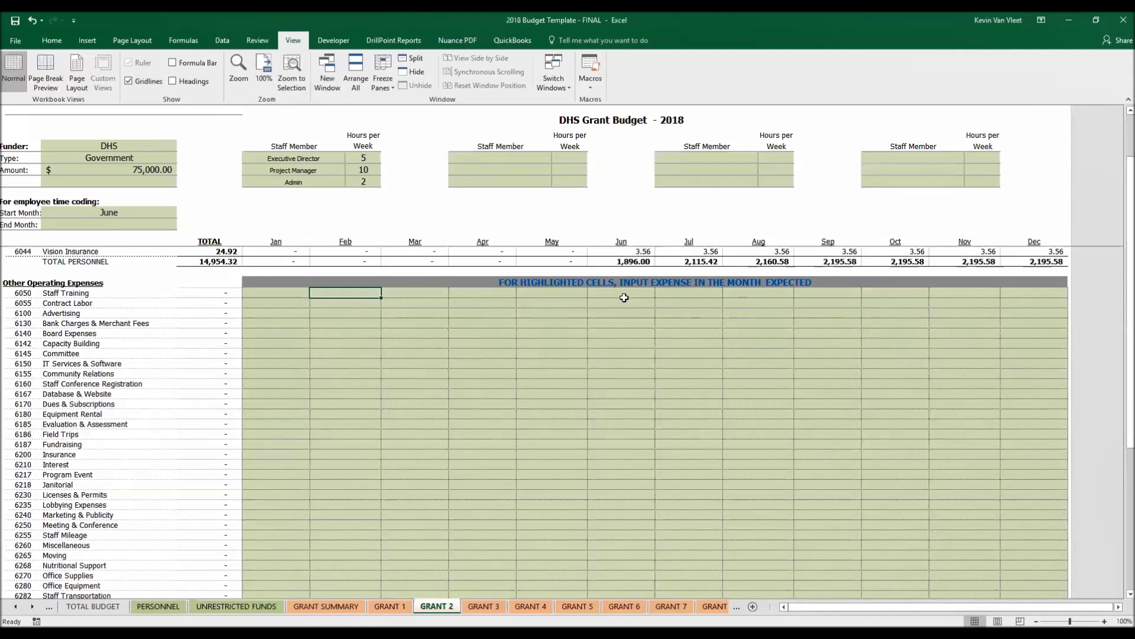
scroll(626, 281, down, 2)
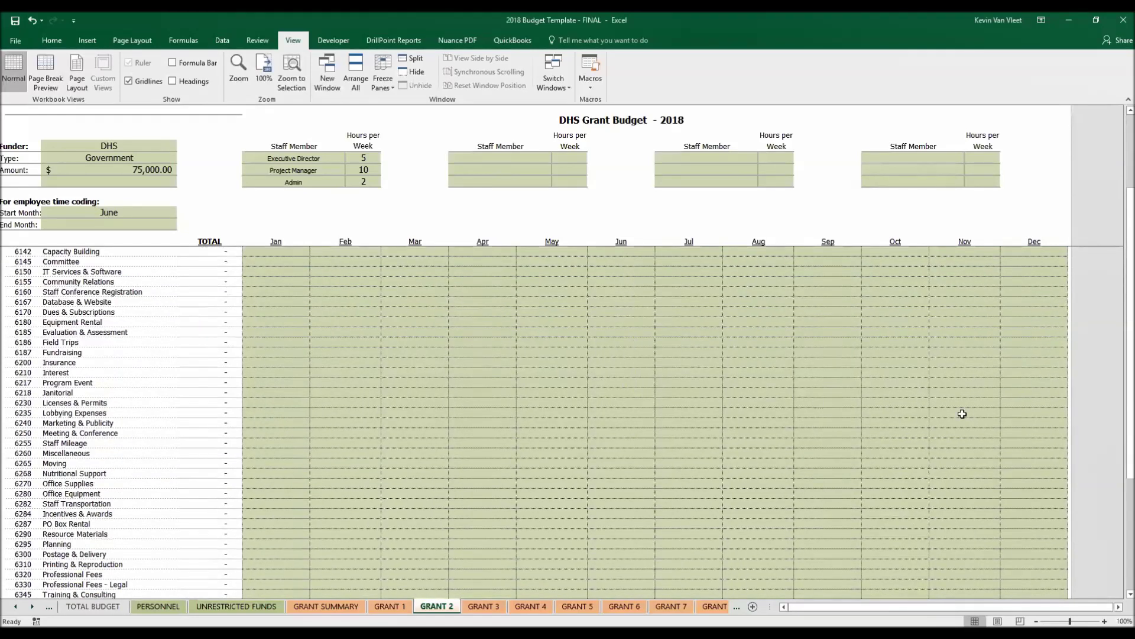
scroll(821, 395, down, 2)
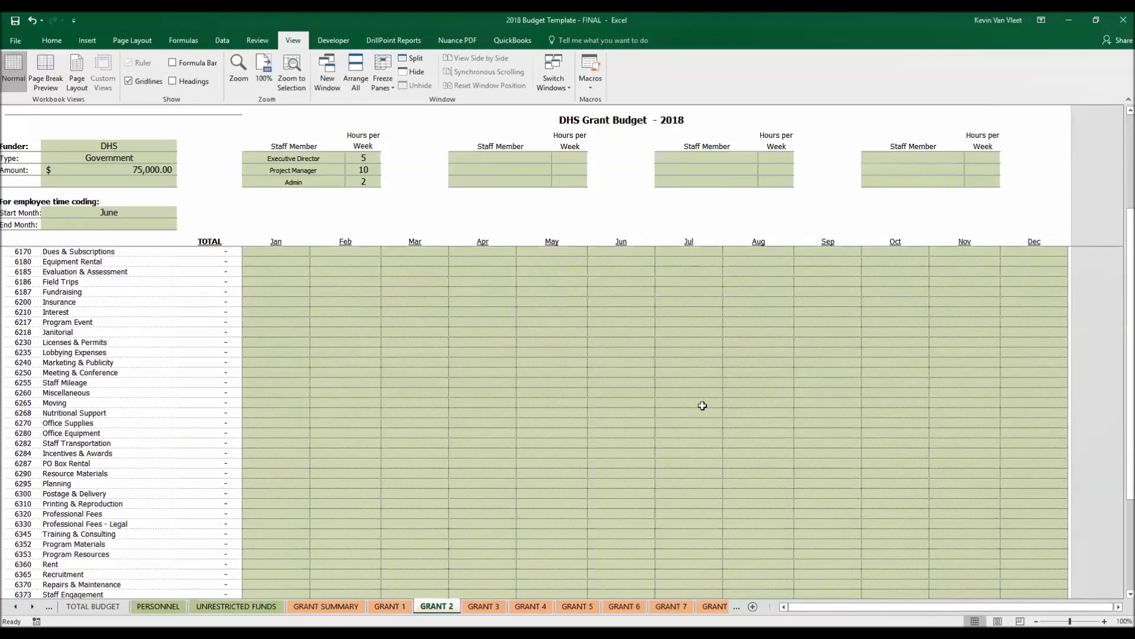
scroll(666, 410, down, 1)
scroll(667, 409, down, 4)
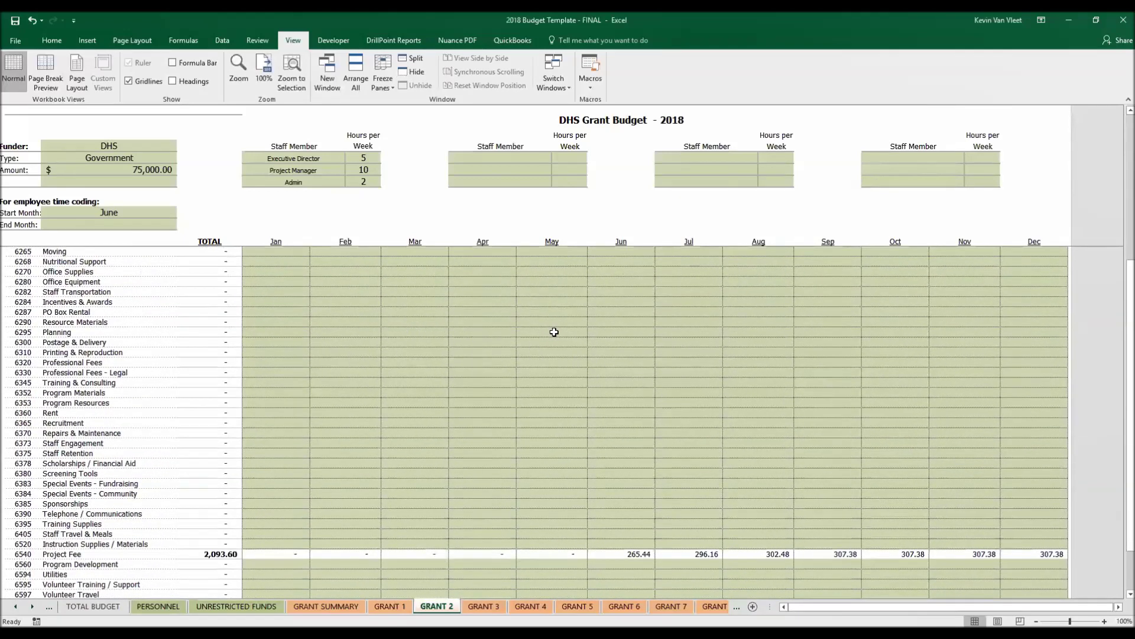
click(694, 351)
text(500)
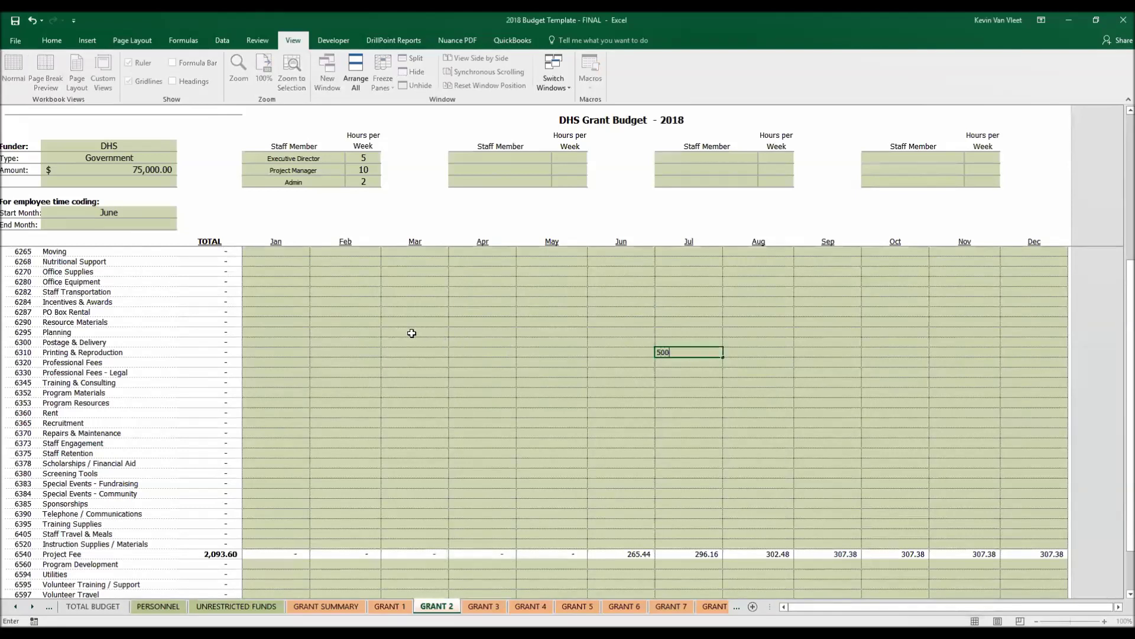
key(Return)
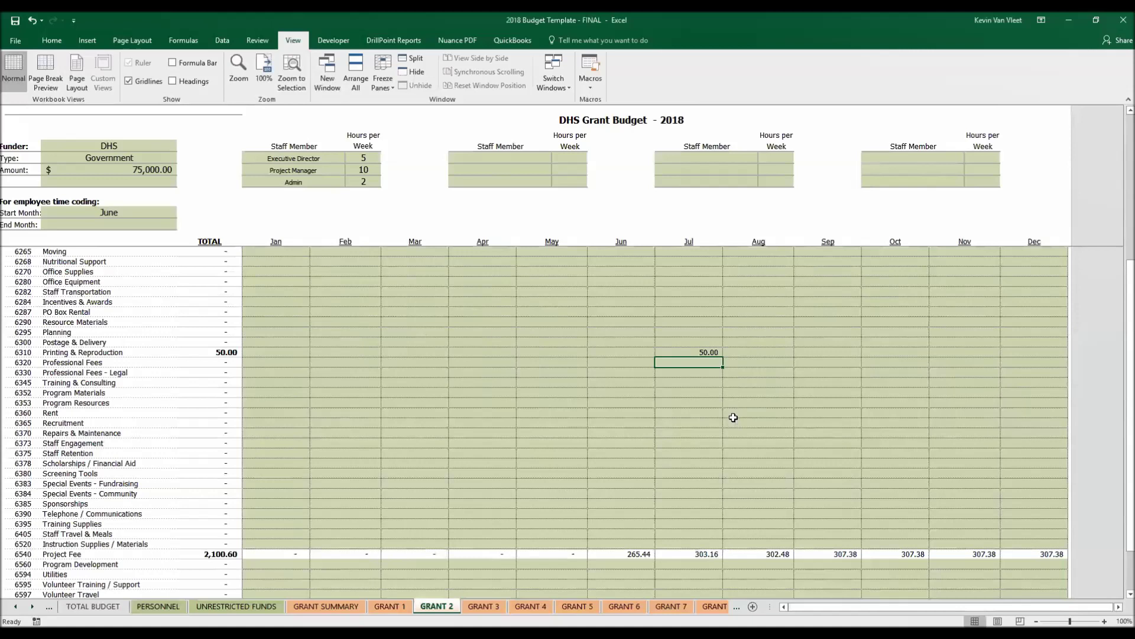
Try to fill the July Printing & Reproduction amount across through December.
click(709, 350)
drag(722, 356, 1034, 358)
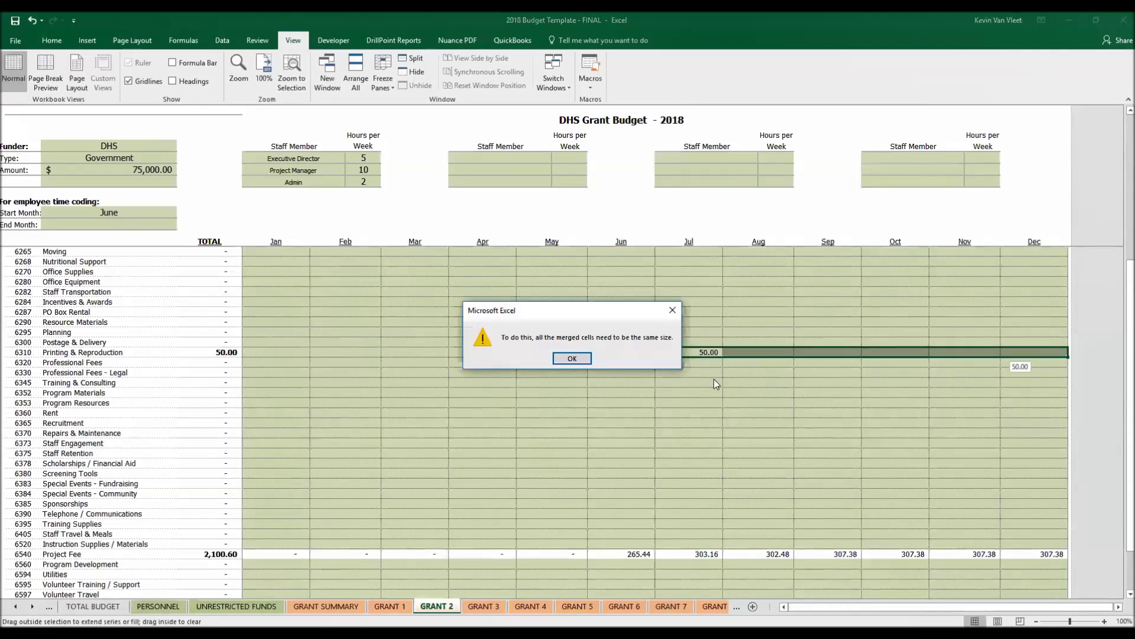
click(565, 359)
Enter Printing & Reproduction expenses of 500 for each month from August through December.
click(742, 351)
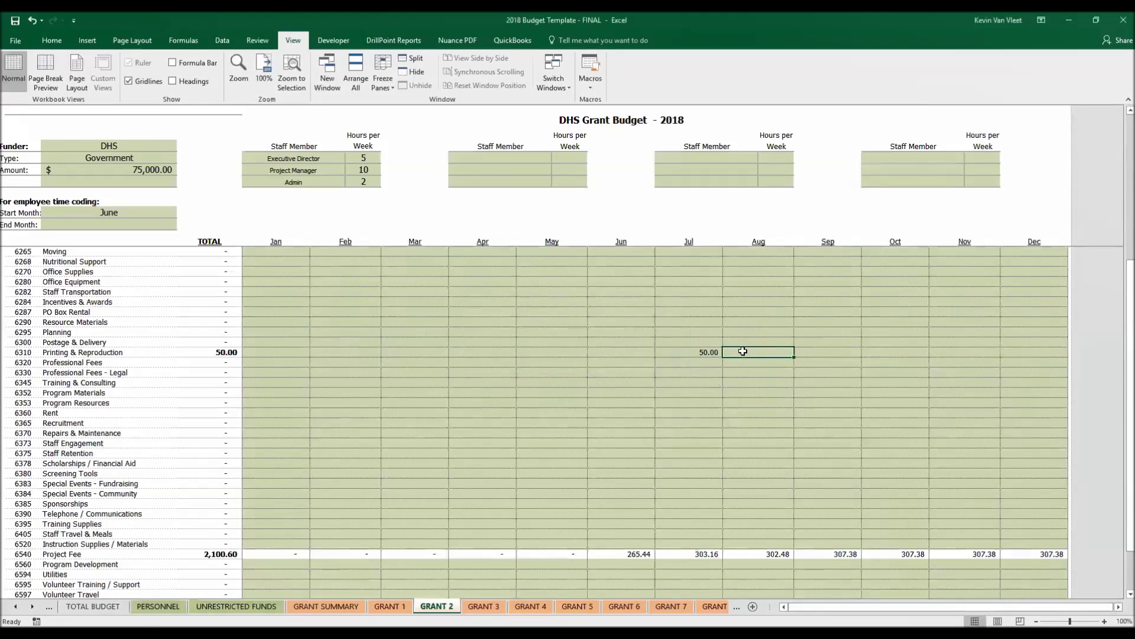
text(500)
key(Tab)
text(500)
key(Tab)
text(500)
key(Tab)
text(500)
key(Tab)
text(5)
key(Return)
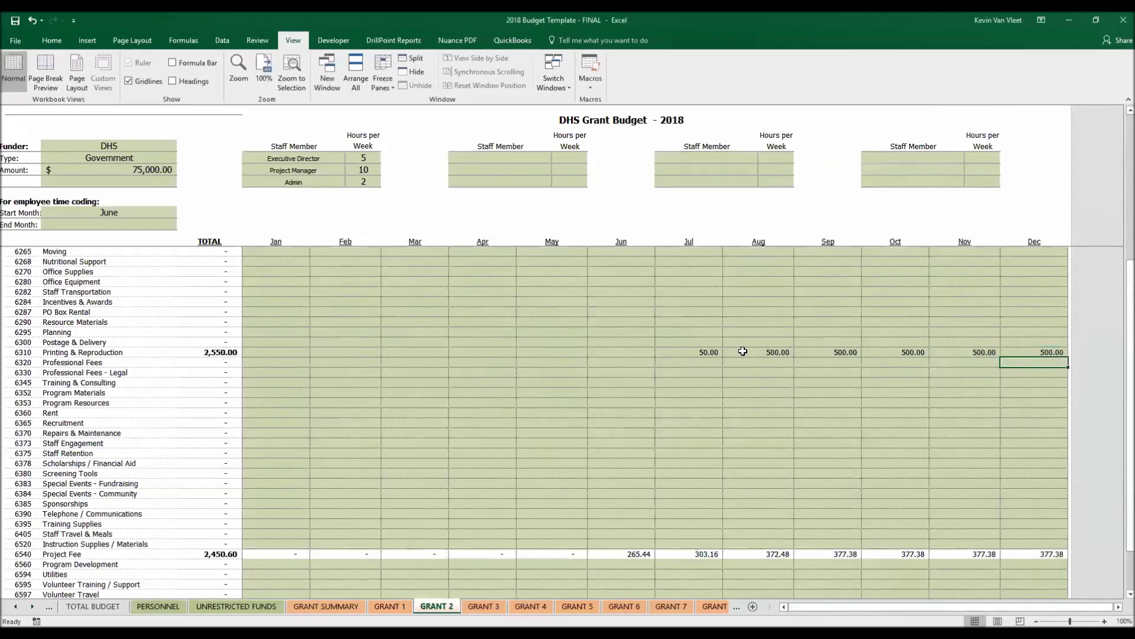
Enter Program Supplies expenses of 250 for each month from September through December.
scroll(835, 309, down, 4)
scroll(835, 309, down, 2)
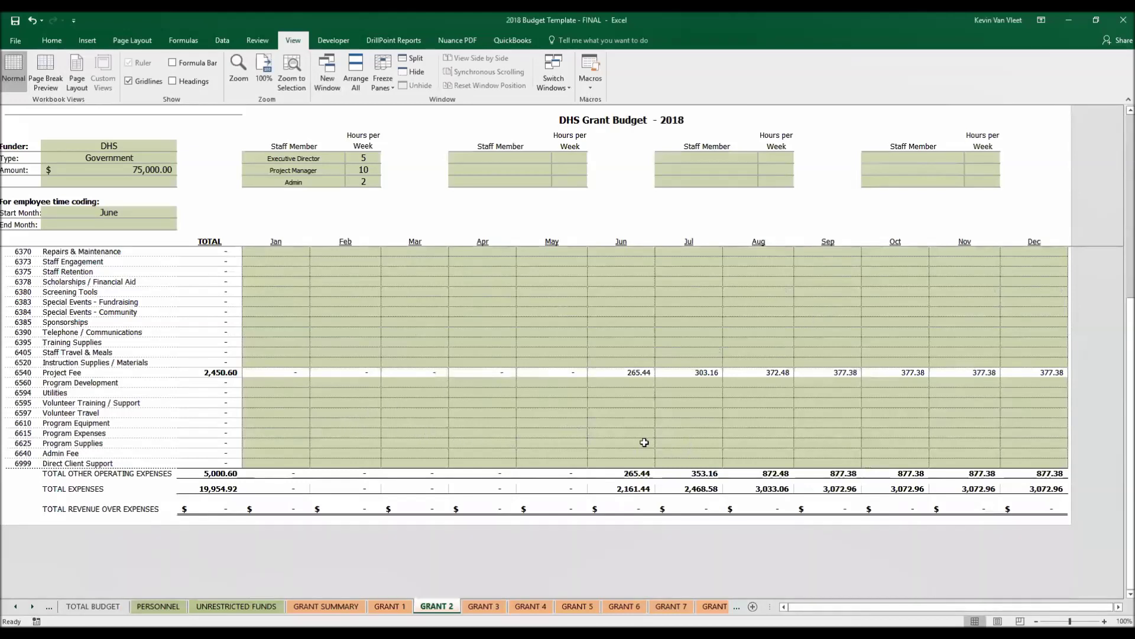
click(852, 443)
text(2)
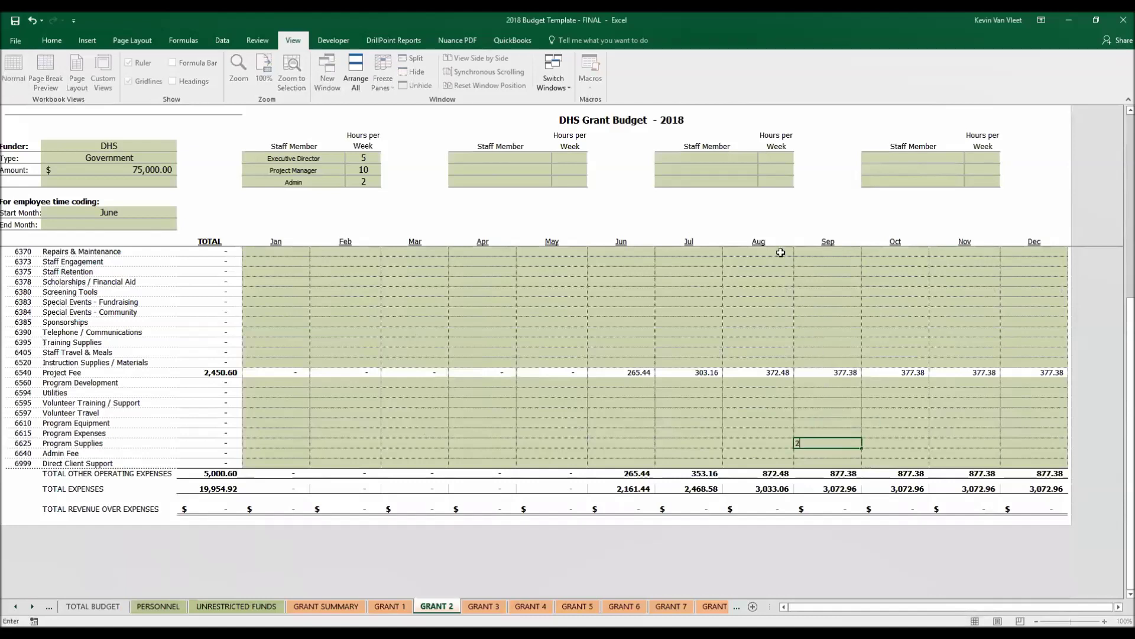
text(50)
key(ctrl+Return)
text(50)
key(Tab)
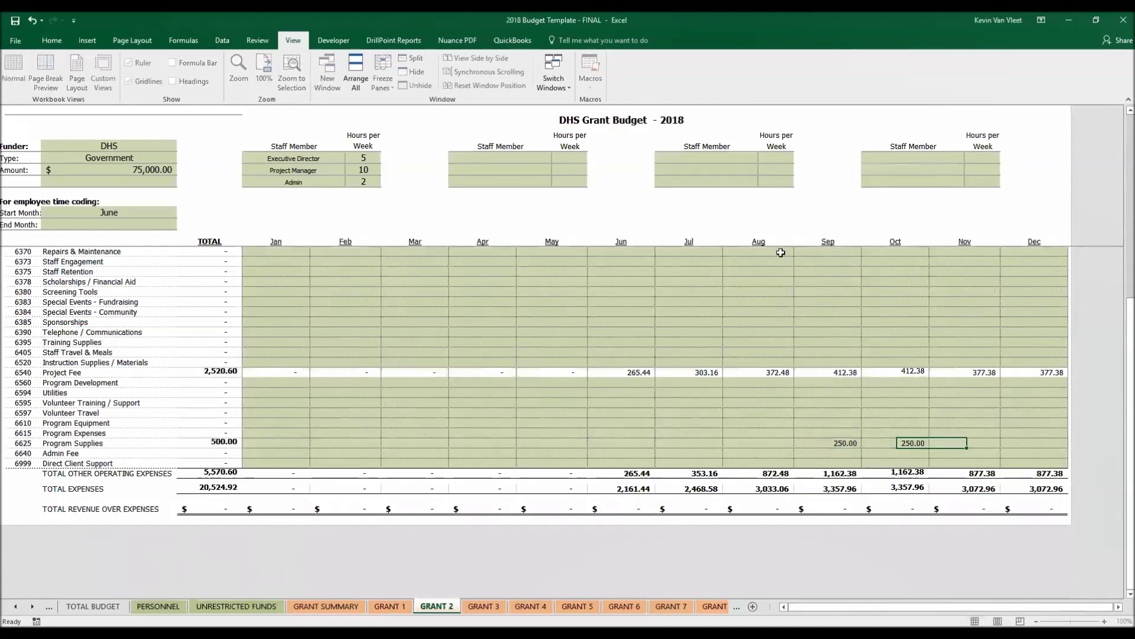
text(250)
key(Tab)
text(250)
key(Return)
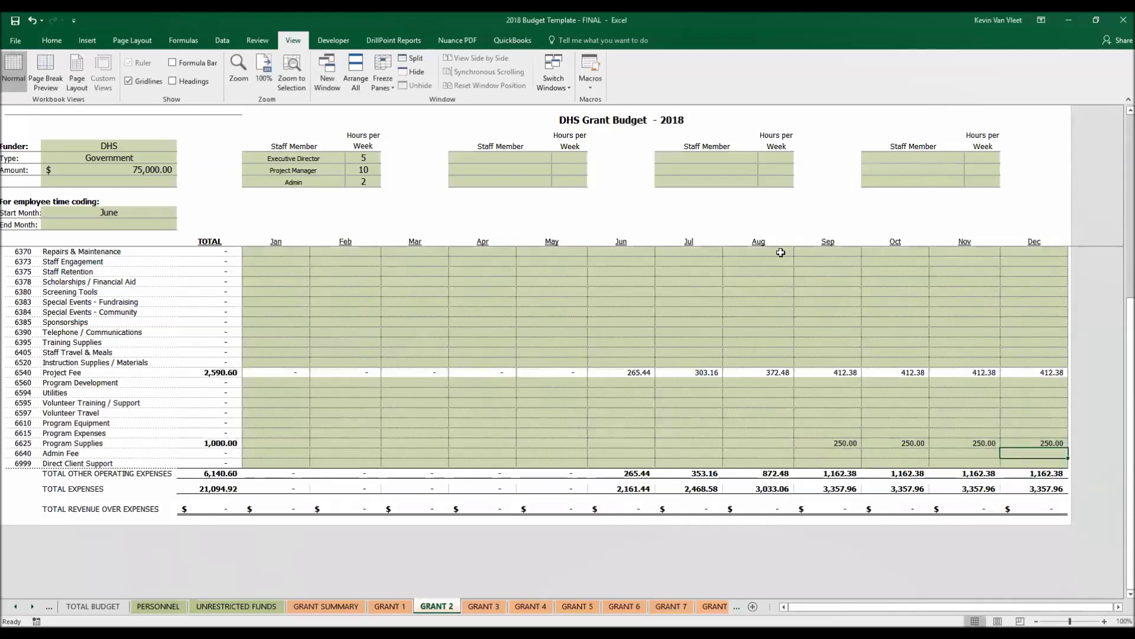
Review the DHS grant's operating expenses, expense totals and monthly government revenue on the GRANT 2 sheet.
scroll(779, 296, up, 8)
scroll(1019, 370, up, 1)
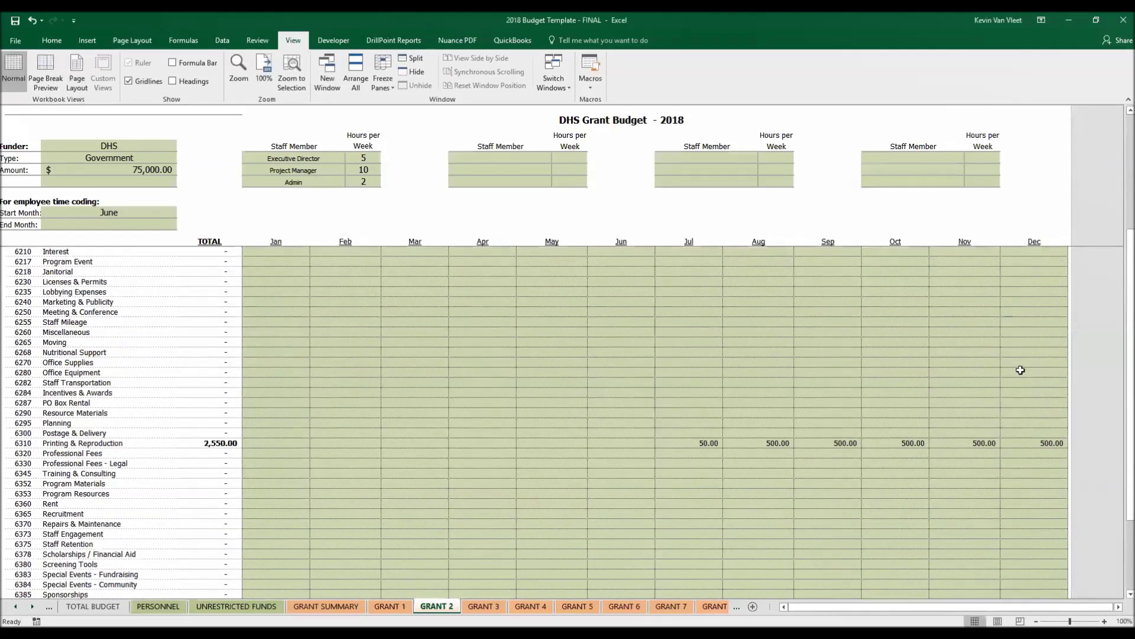
scroll(799, 378, down, 8)
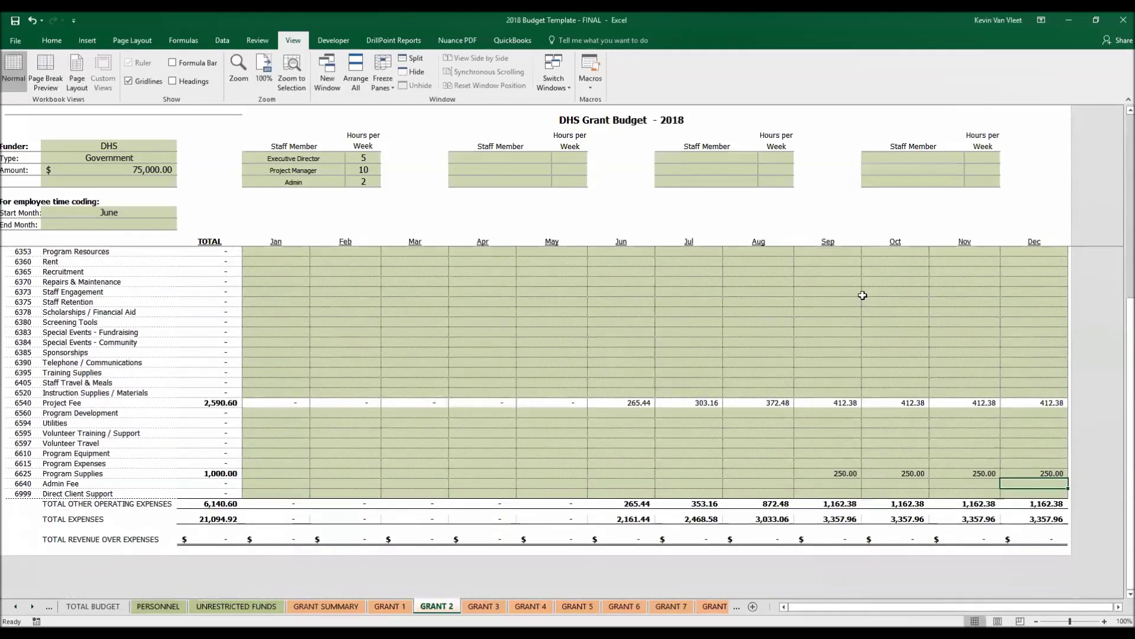
scroll(863, 295, down, 1)
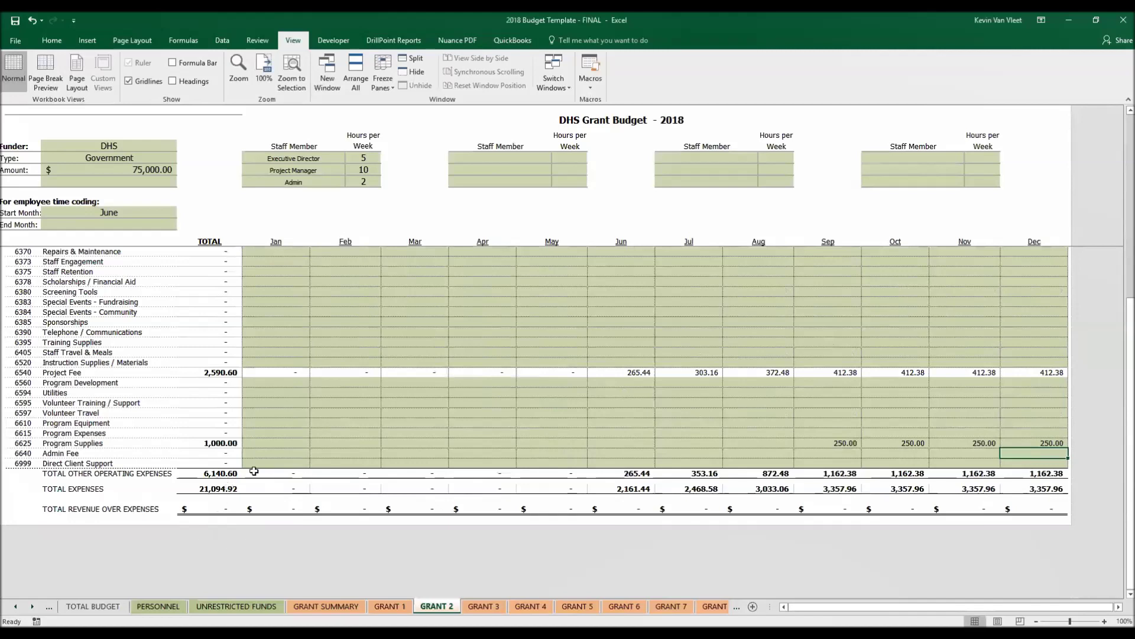
scroll(443, 385, up, 15)
scroll(612, 384, up, 2)
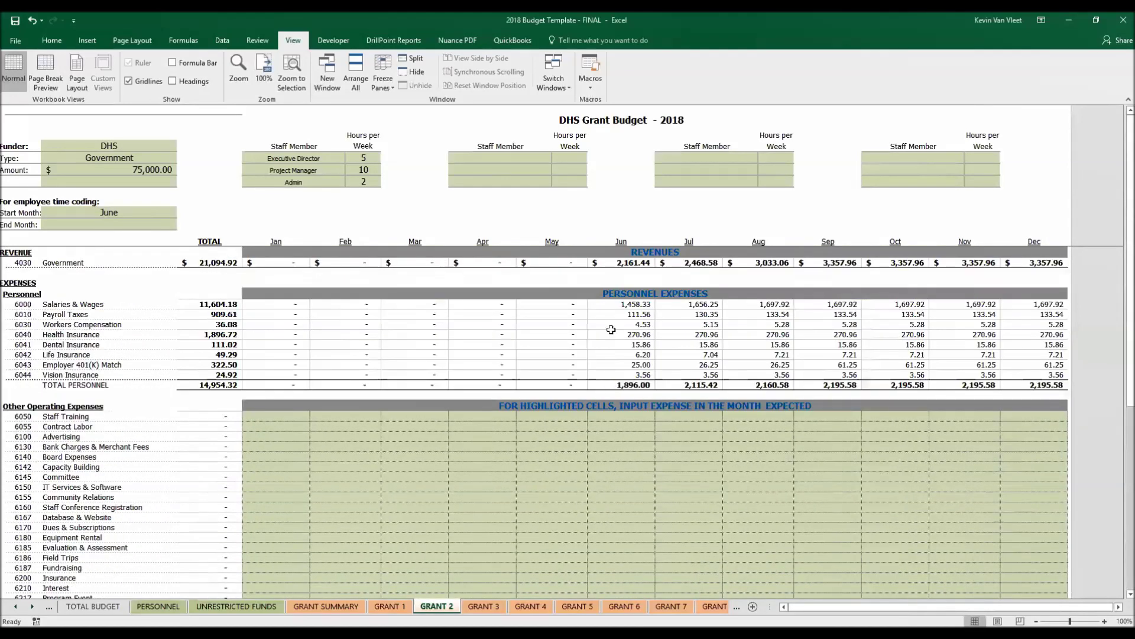
On the GRANT SUMMARY sheet, examine the combined grant revenues, personnel costs, operating expenses and the revenue-over-expenses row.
click(329, 606)
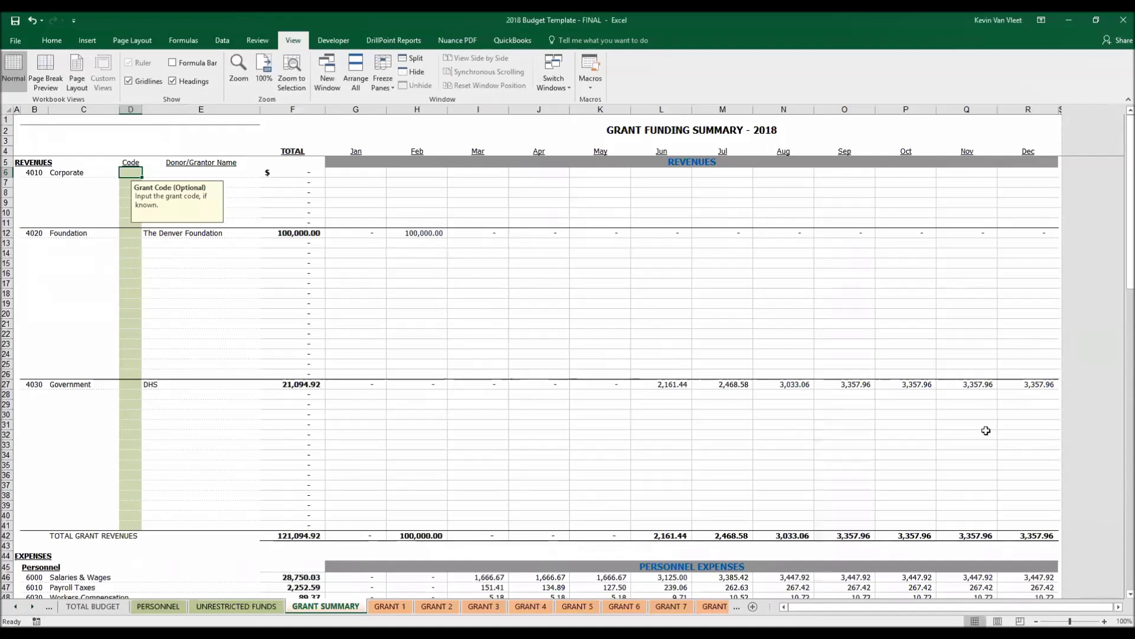
scroll(564, 435, down, 5)
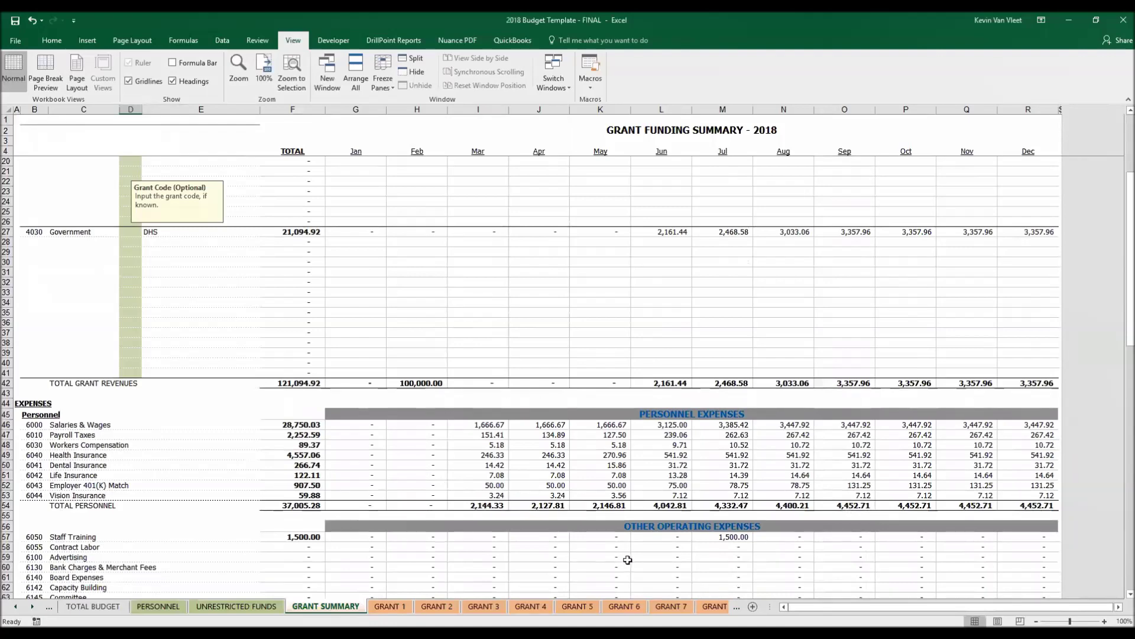
scroll(709, 506, down, 4)
scroll(734, 394, down, 12)
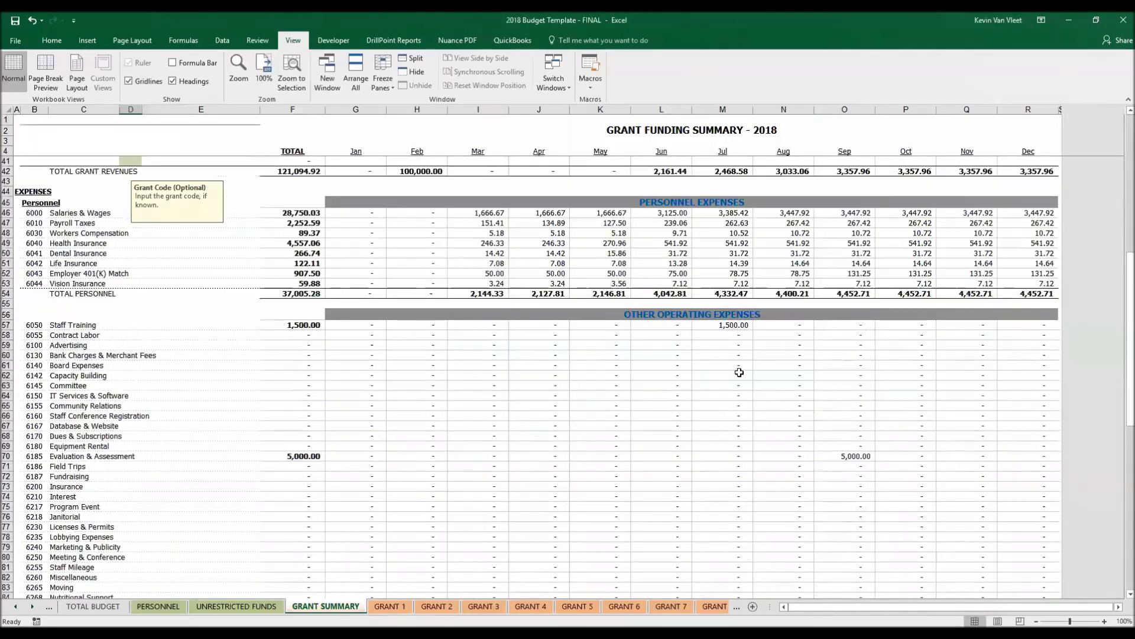
scroll(745, 320, down, 5)
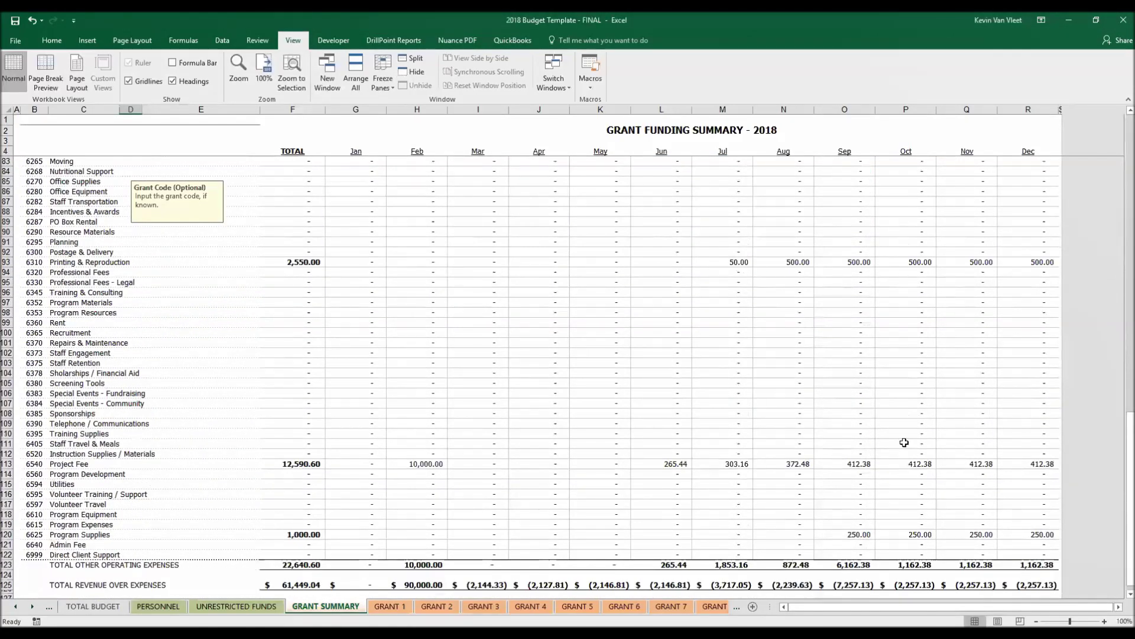
scroll(778, 352, down, 2)
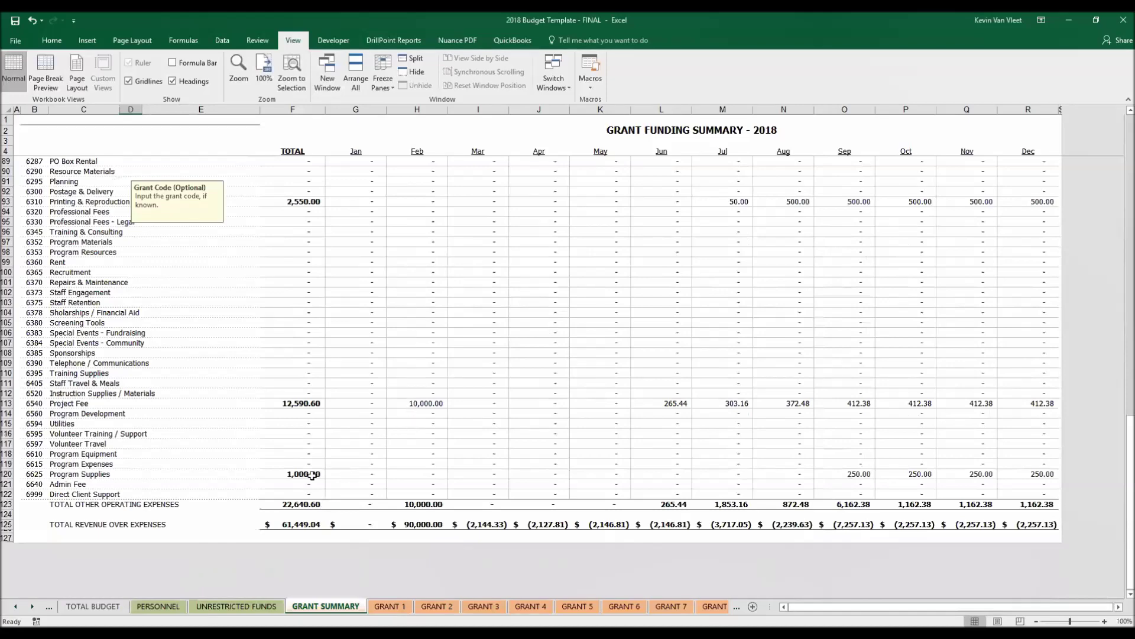
scroll(621, 358, up, 18)
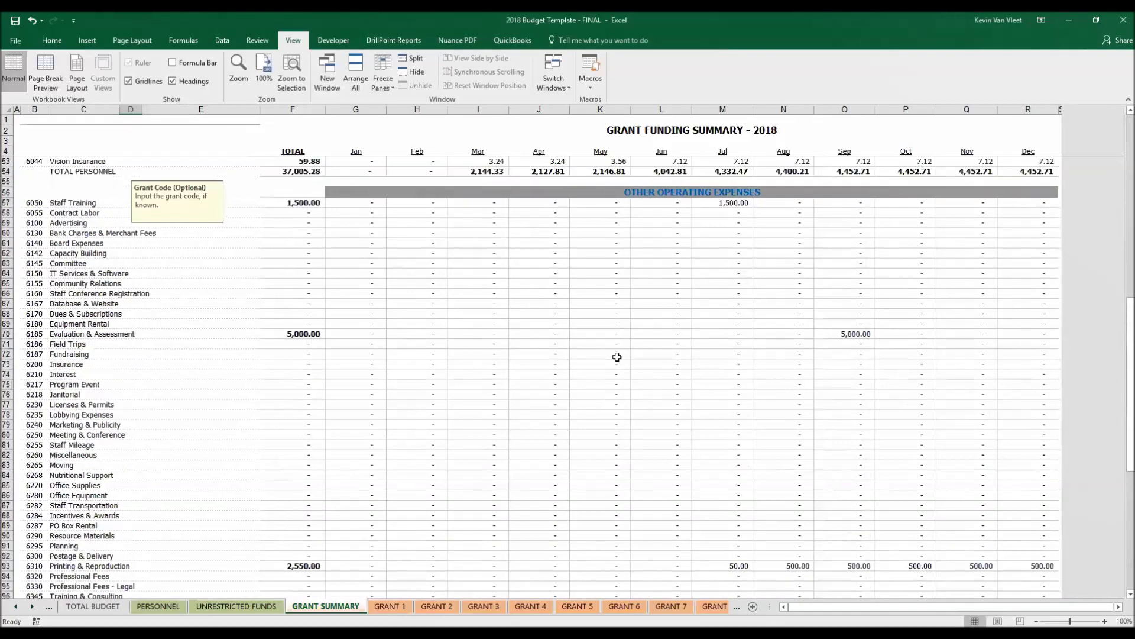
scroll(617, 357, down, 20)
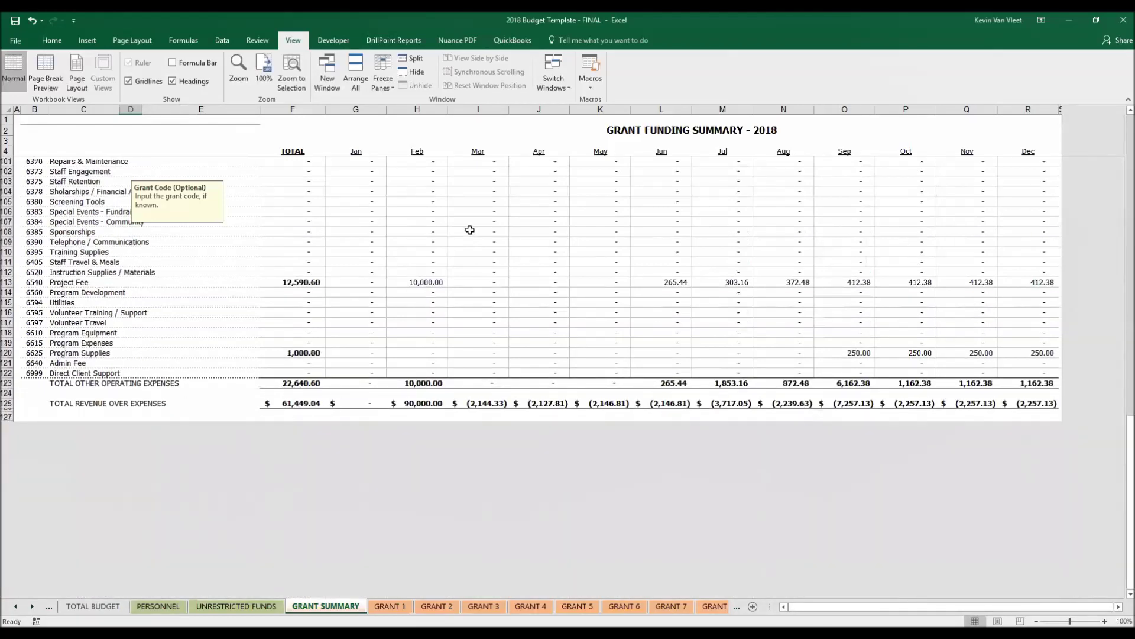
scroll(547, 272, up, 20)
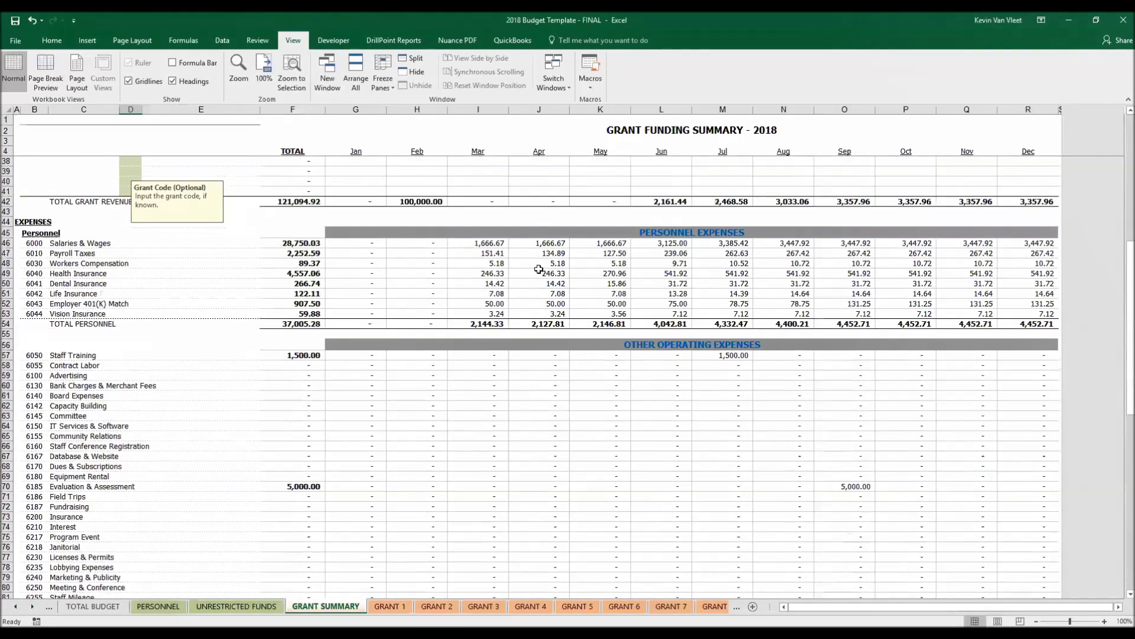
Examine the UNRESTRICTED FUNDS sheet's revenues, personnel costs and revenue-over-expenses row, checking the PERSONNEL sheet along the way.
click(239, 606)
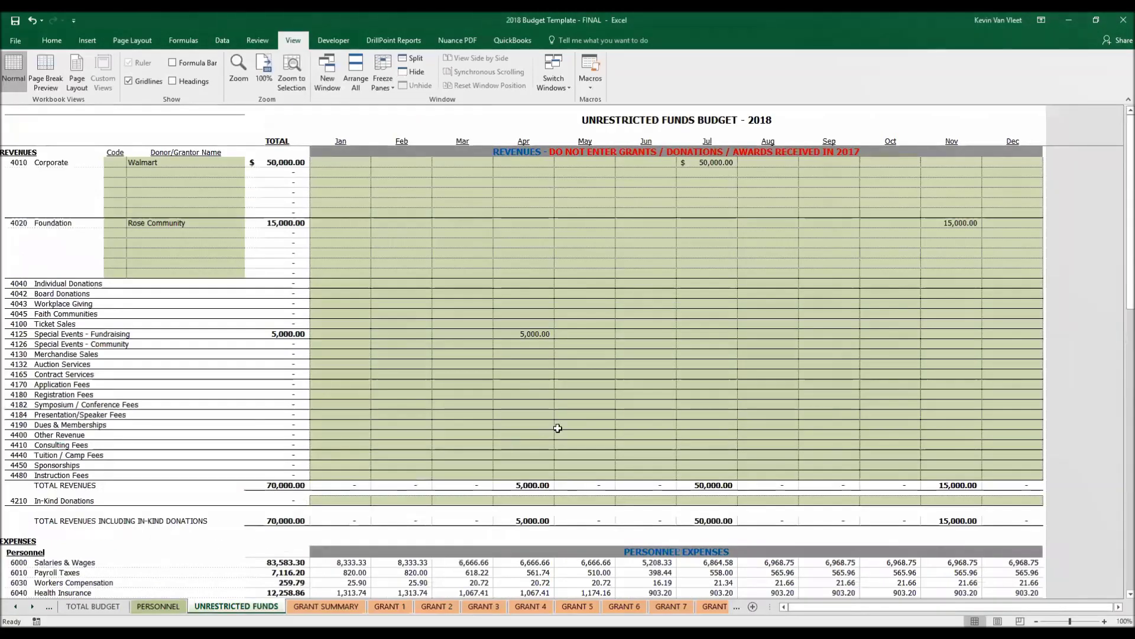
scroll(561, 429, down, 4)
scroll(561, 429, down, 3)
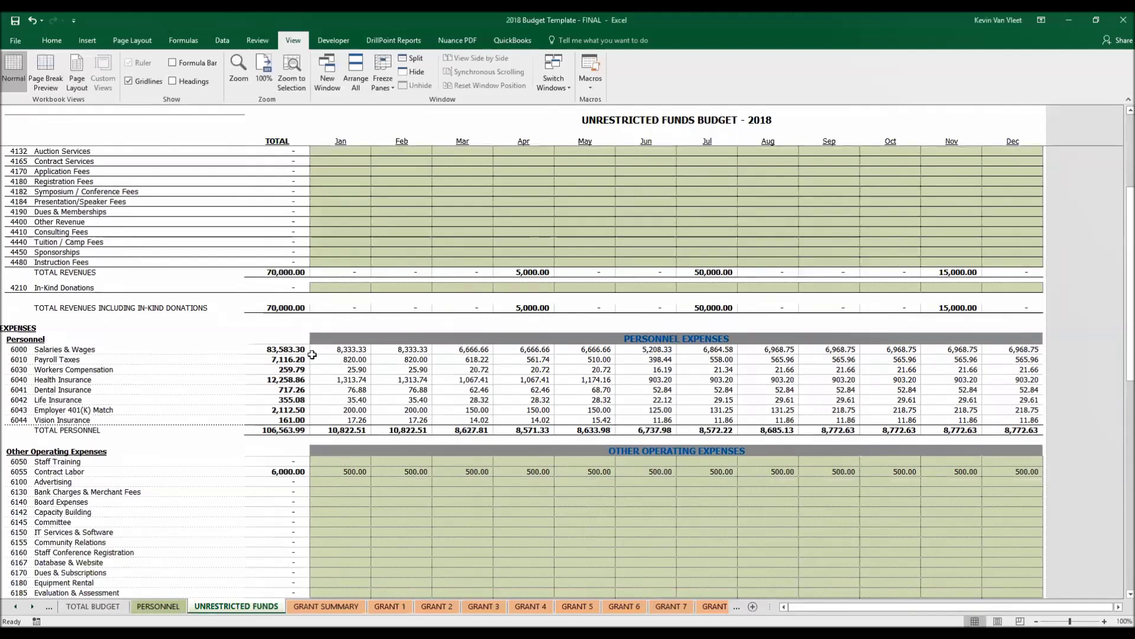
click(155, 607)
click(223, 608)
scroll(525, 507, up, 5)
scroll(505, 450, down, 5)
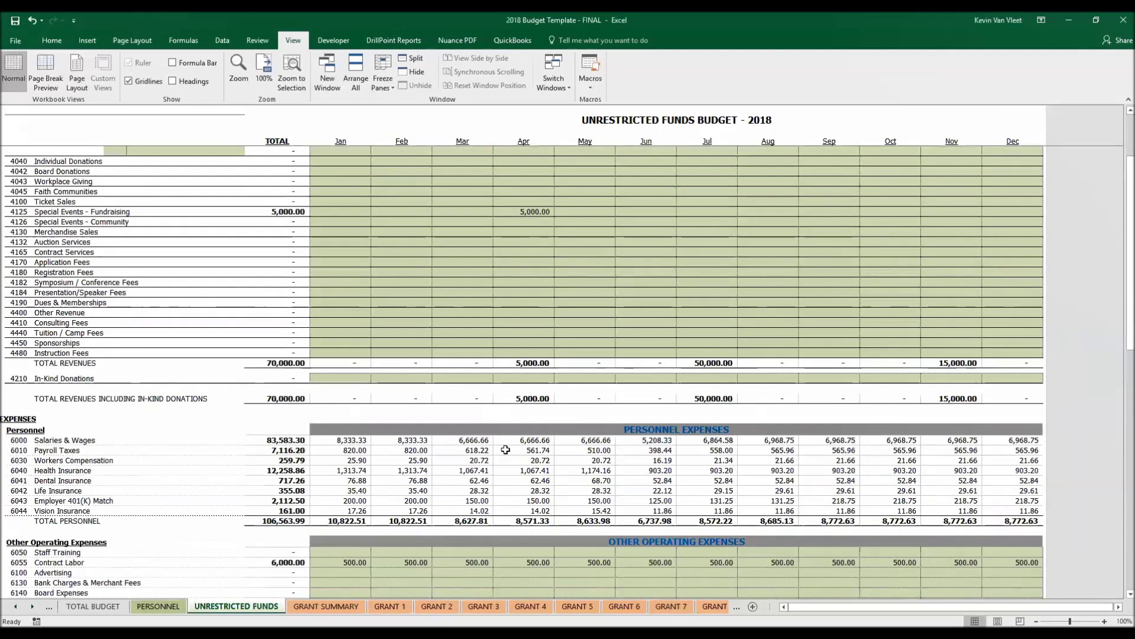
scroll(519, 523, down, 20)
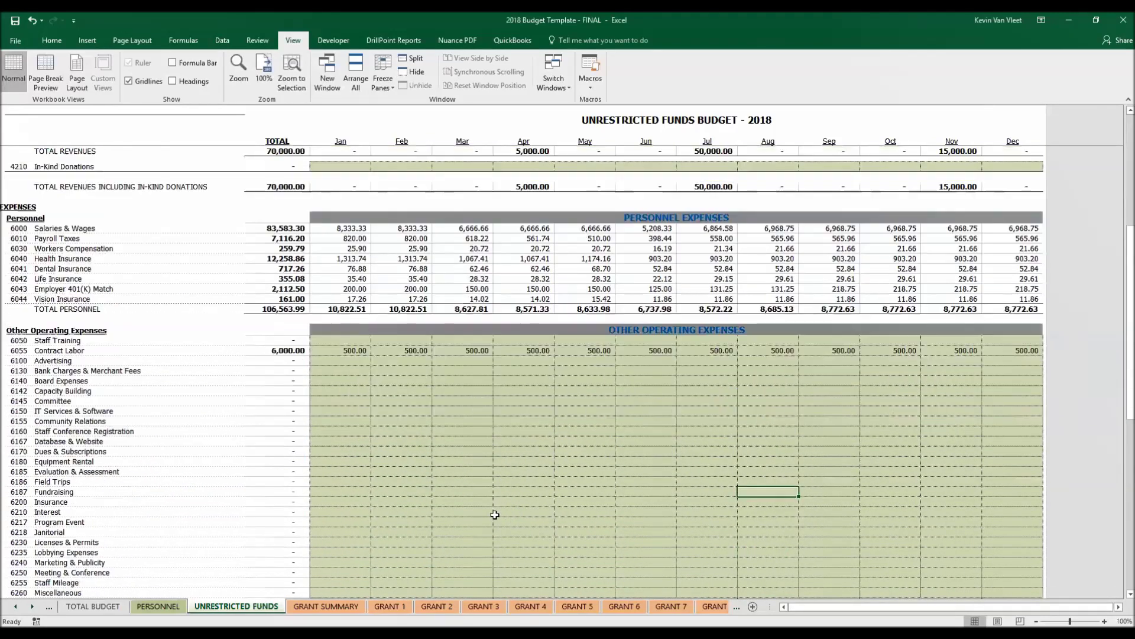
scroll(495, 513, down, 6)
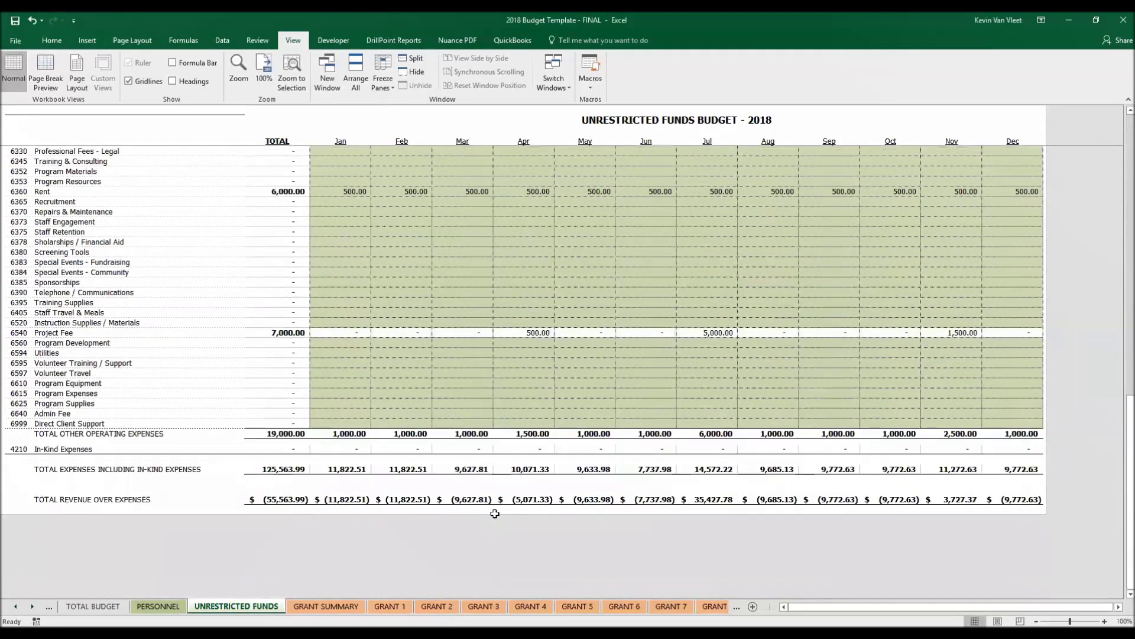
On the GRANT 3 sheet, enter CDOT as the funder, Government as the type and 35,000 as the amount.
scroll(520, 492, up, 11)
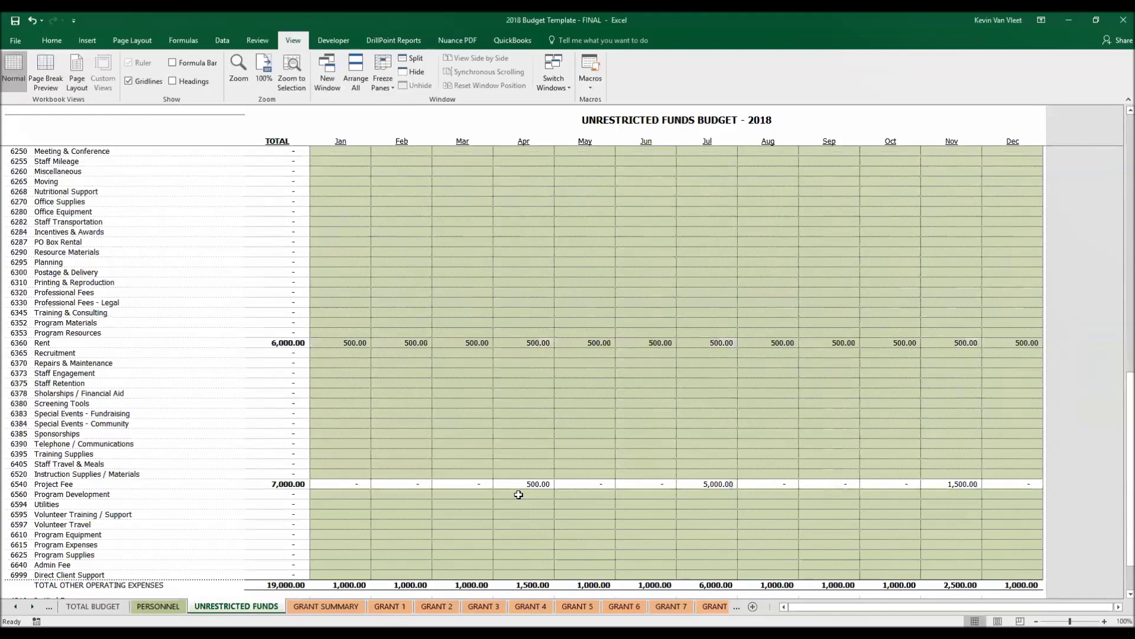
click(484, 606)
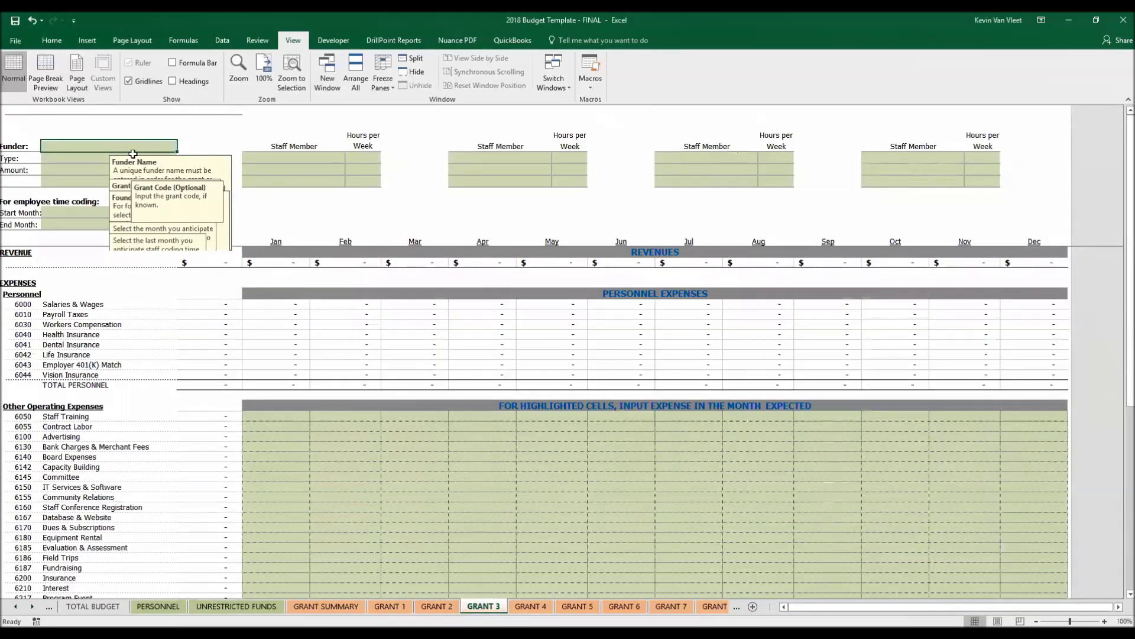
click(86, 145)
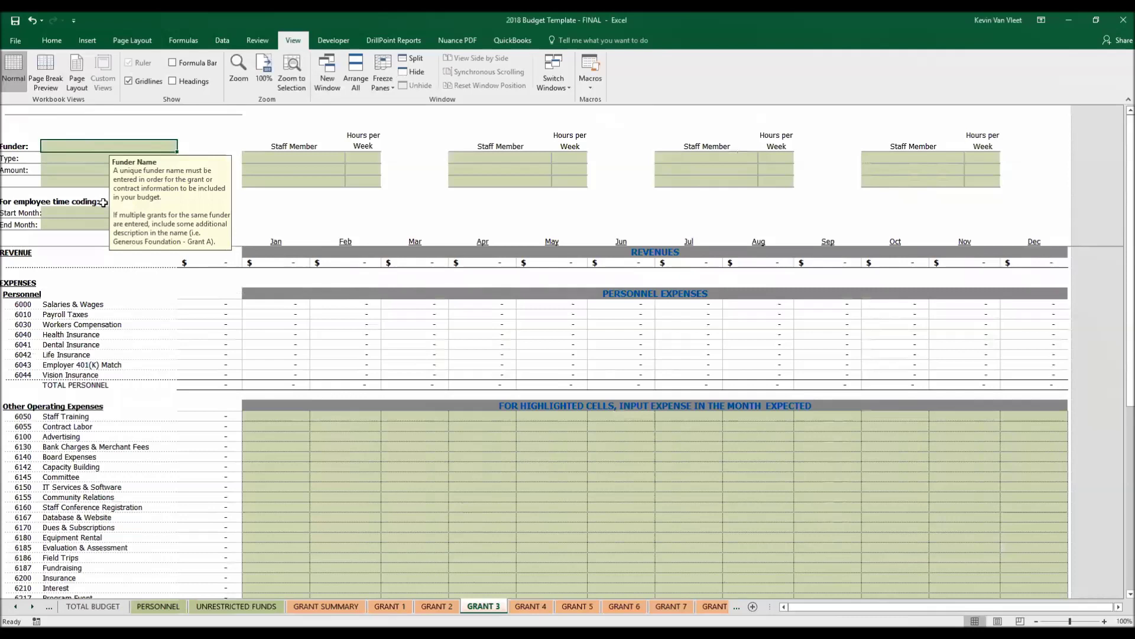
text(CDOT)
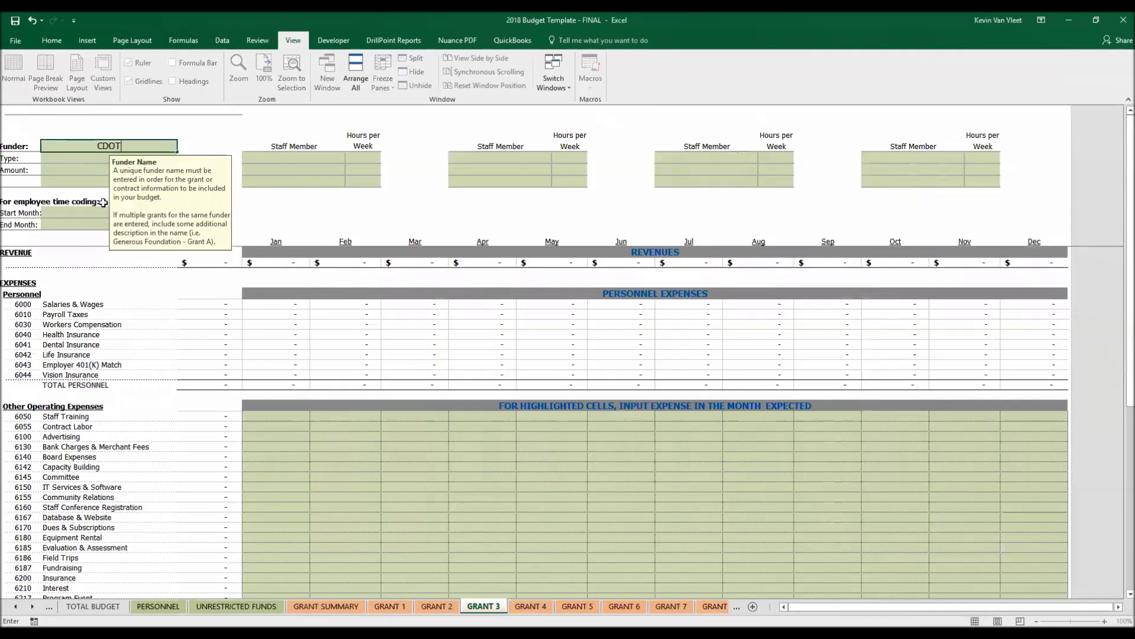
click(83, 157)
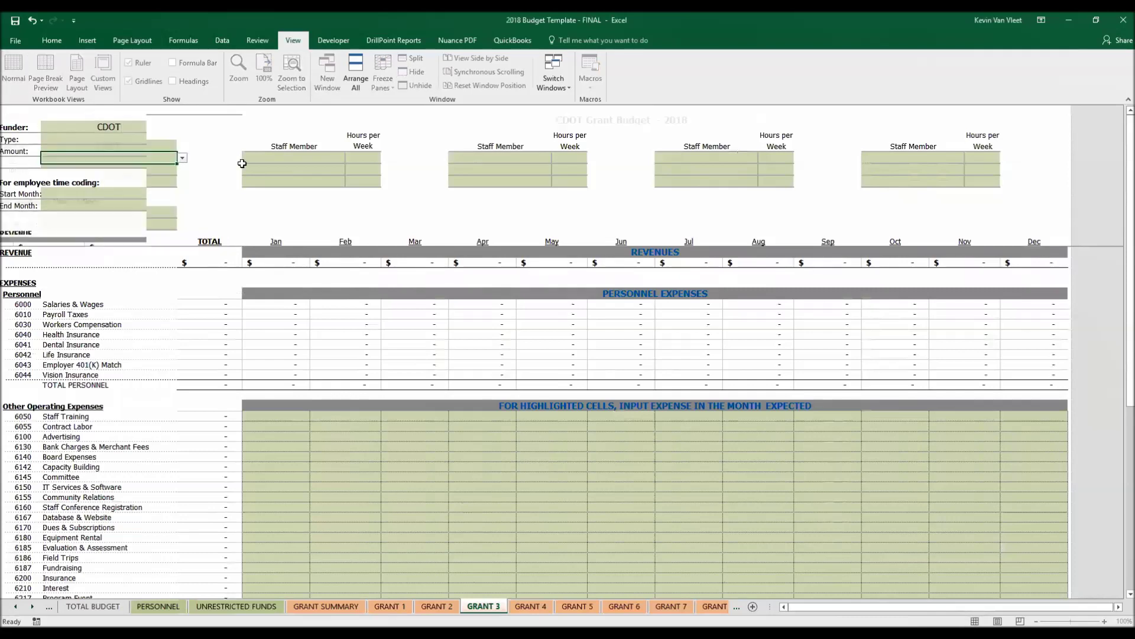
click(182, 158)
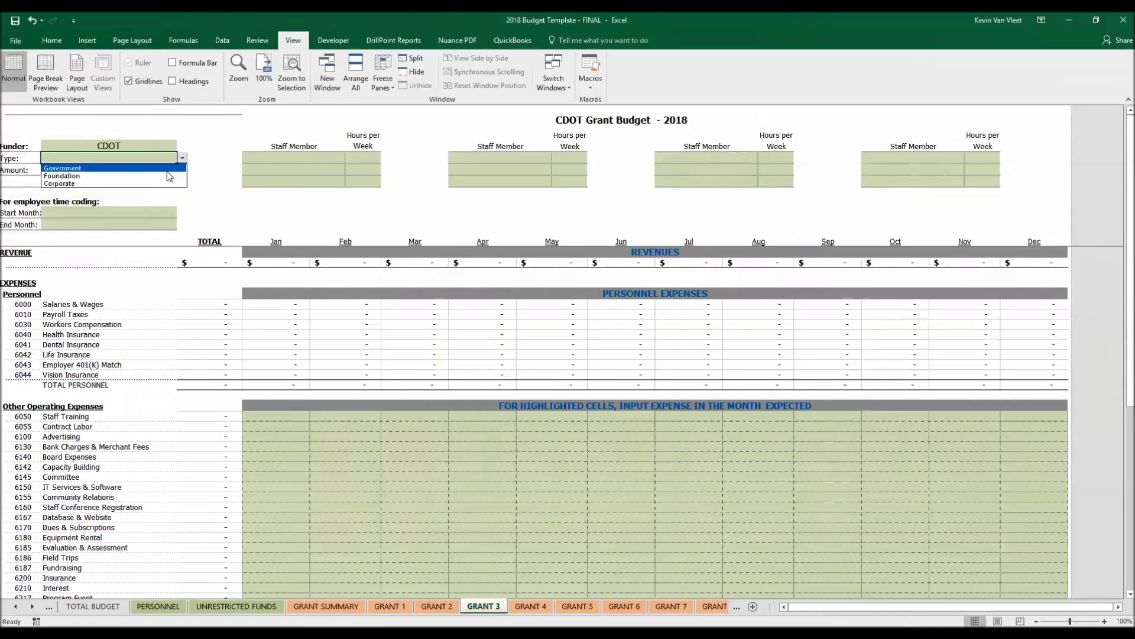
click(148, 168)
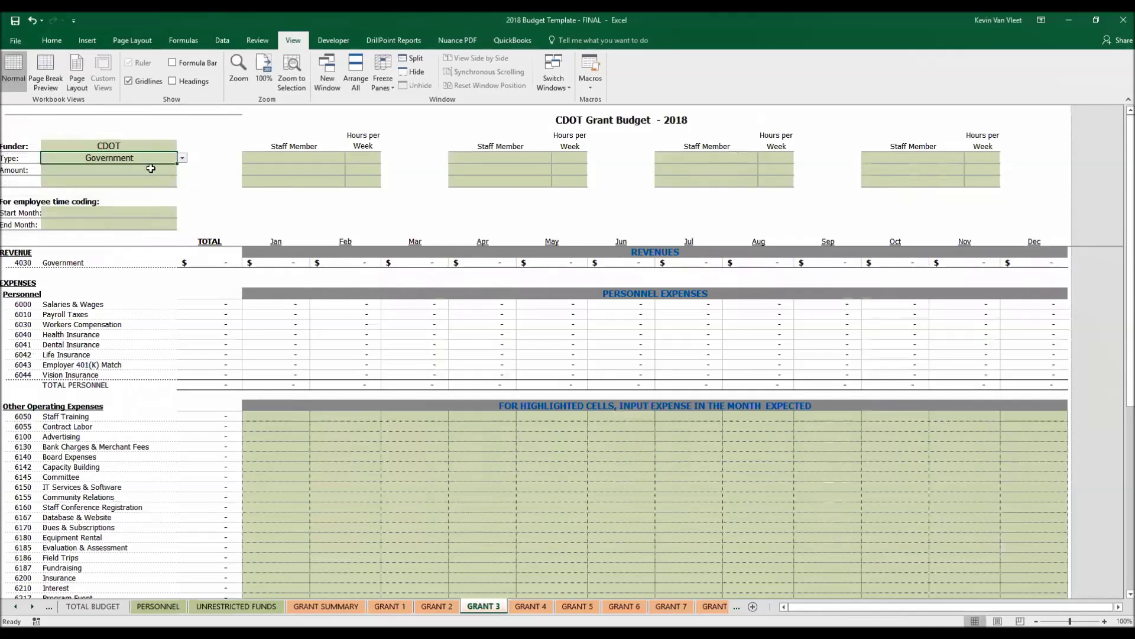
click(116, 170)
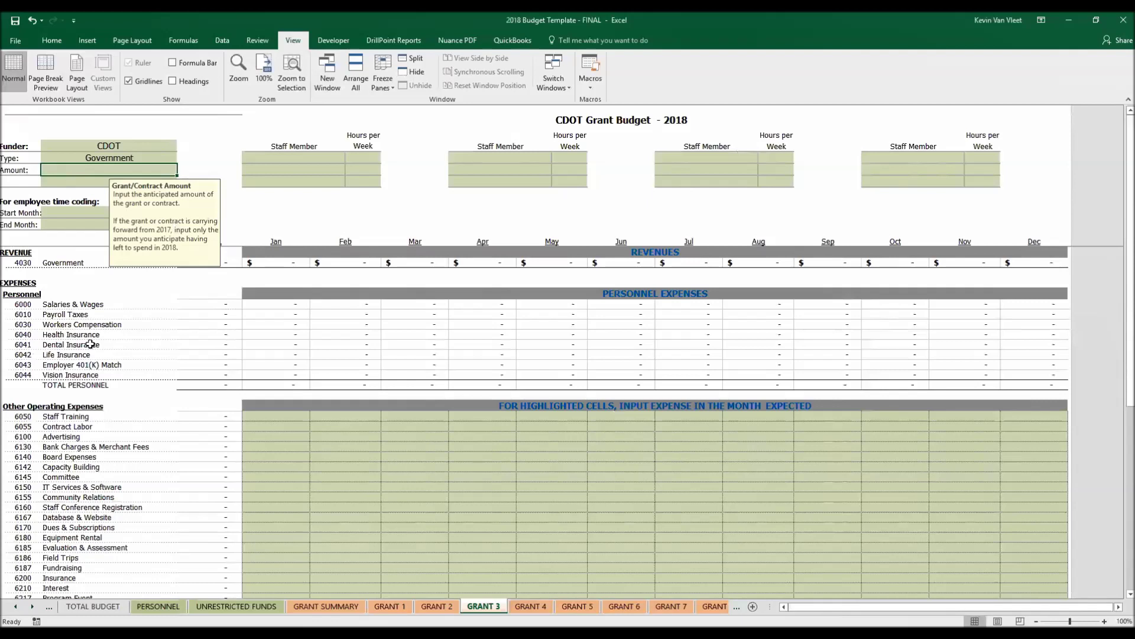
text(35000)
key(Return)
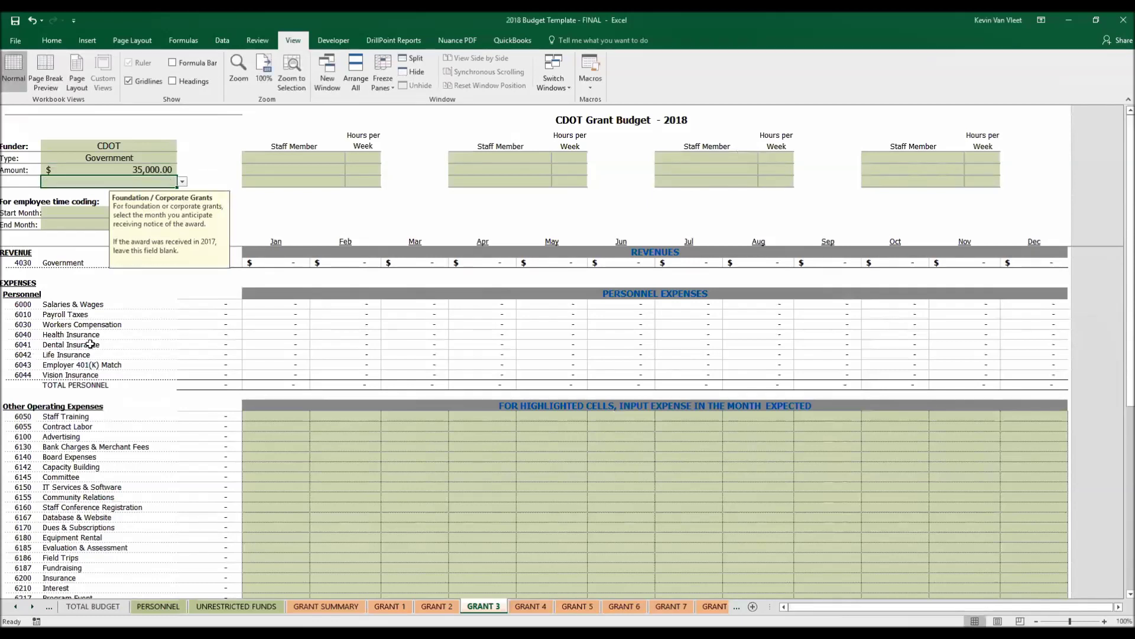
Leave the start month blank and set the employee time coding end month to April.
click(92, 213)
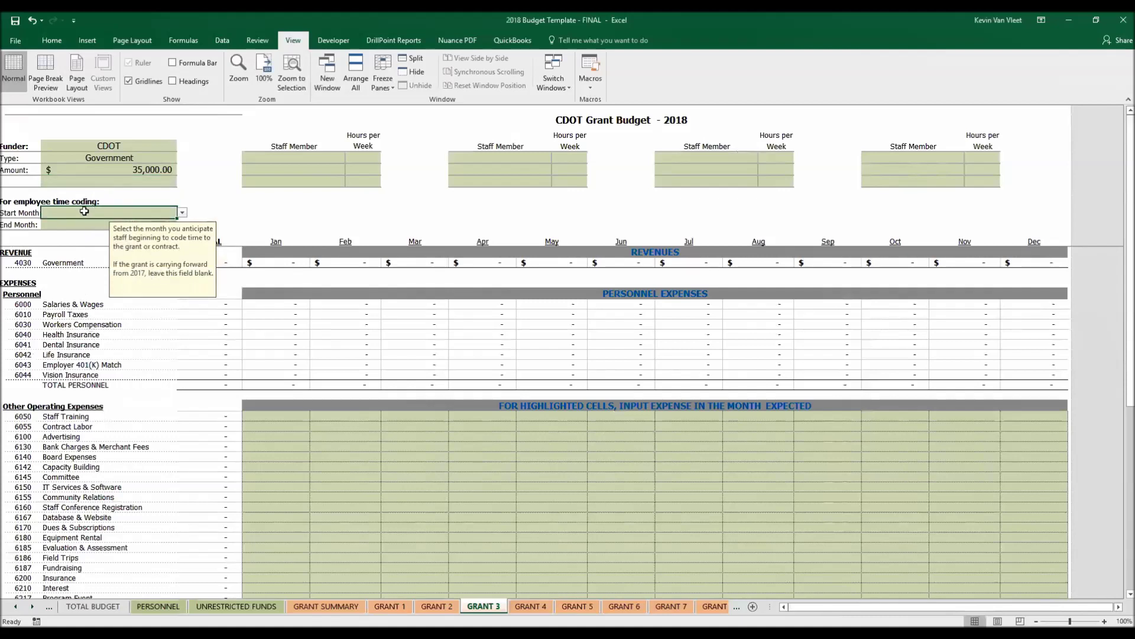
click(90, 225)
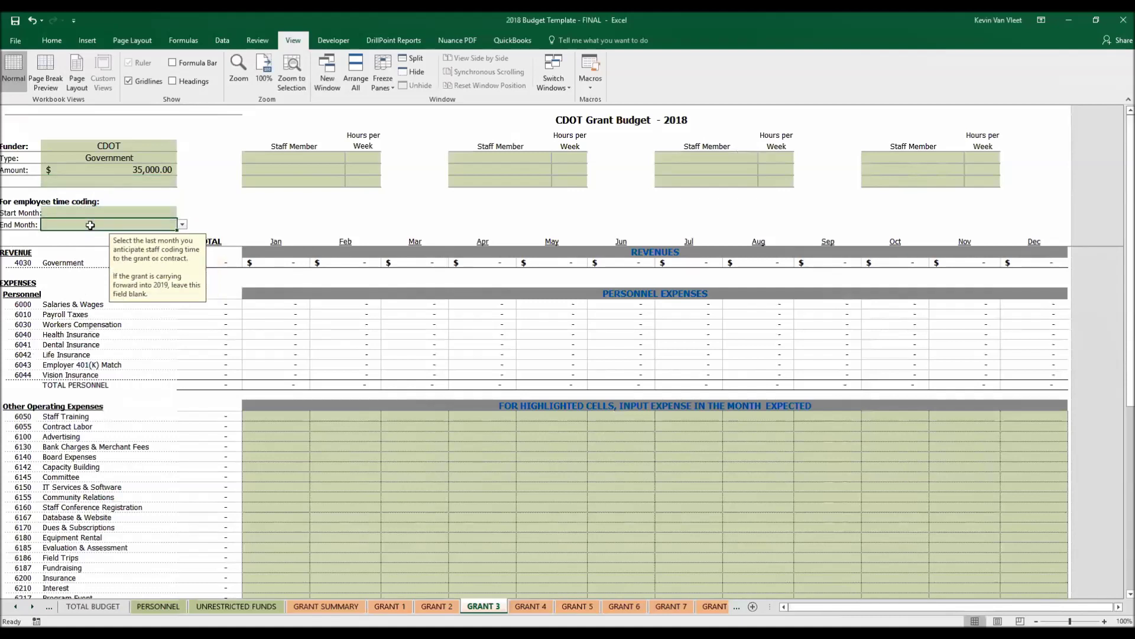
click(184, 225)
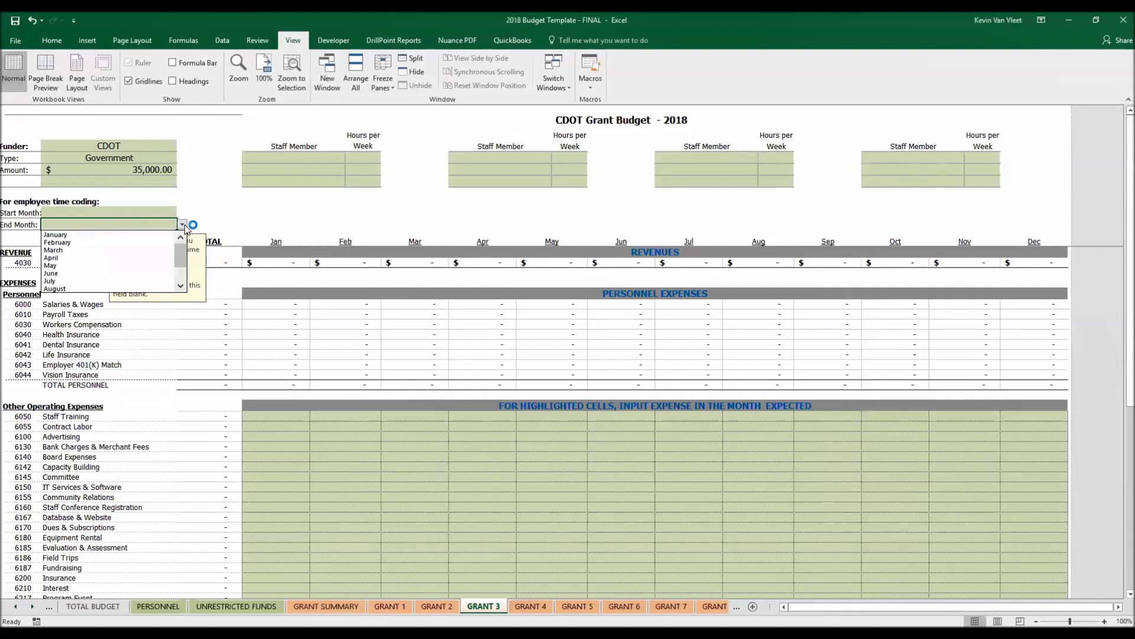
click(130, 258)
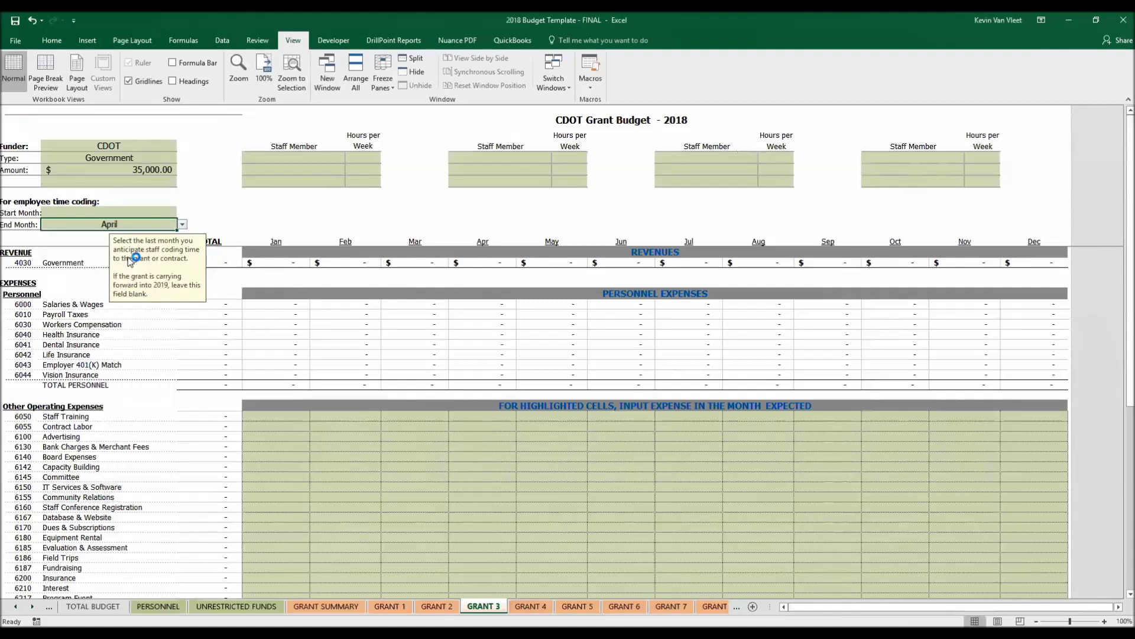
Assign the Executive Director to the CDOT grant at 30 hours per week, checking the staff hours on GRANT 1 and GRANT 2.
click(289, 156)
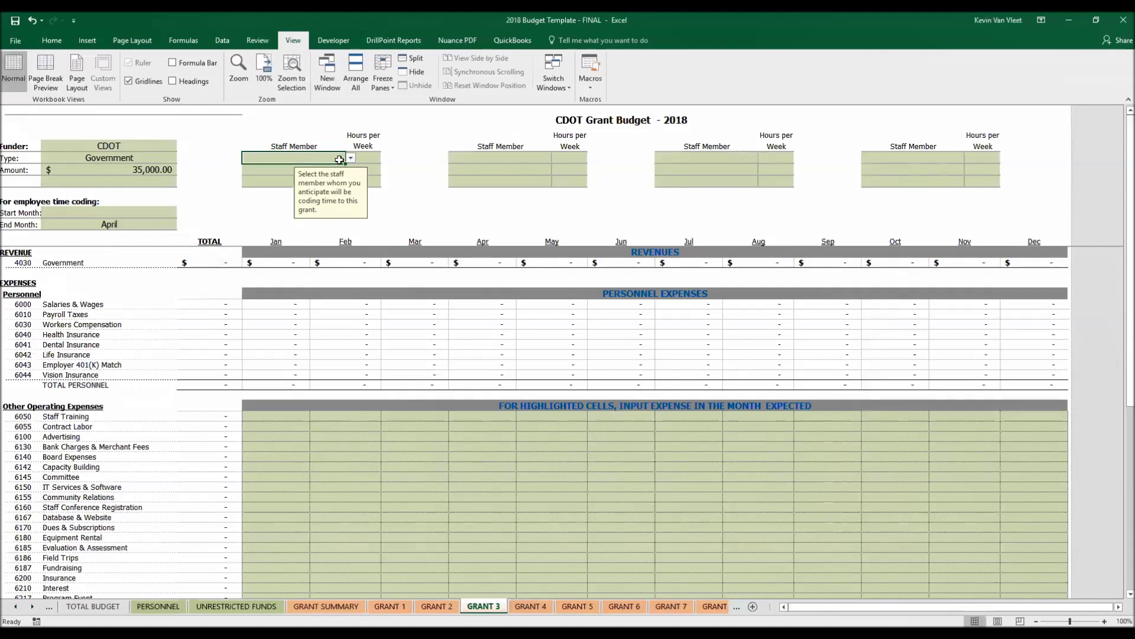
click(350, 158)
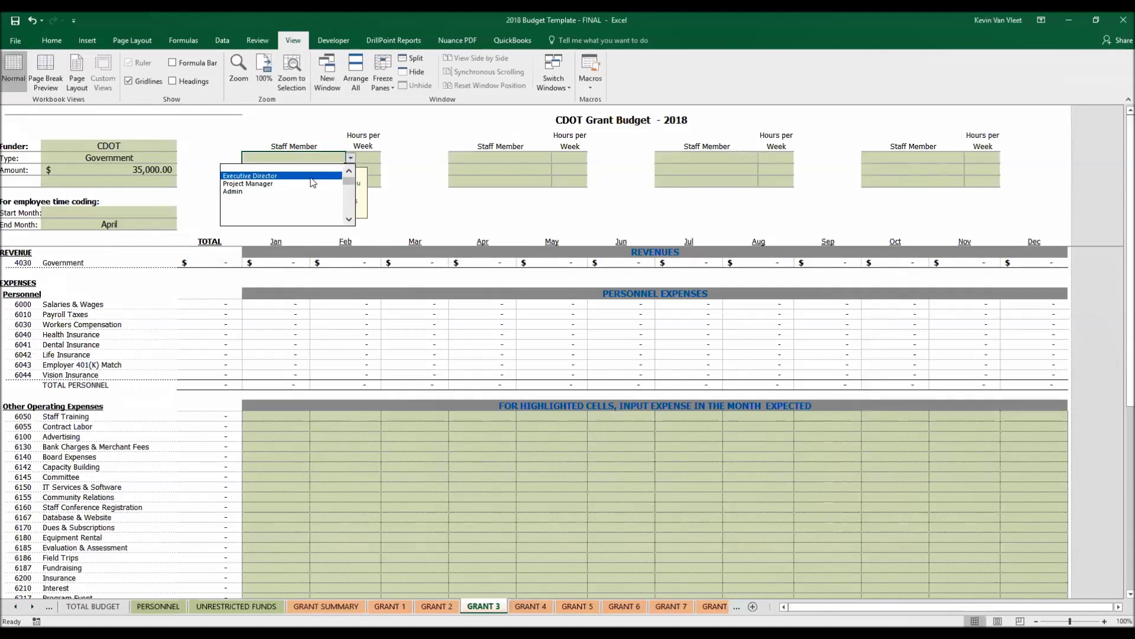
click(311, 177)
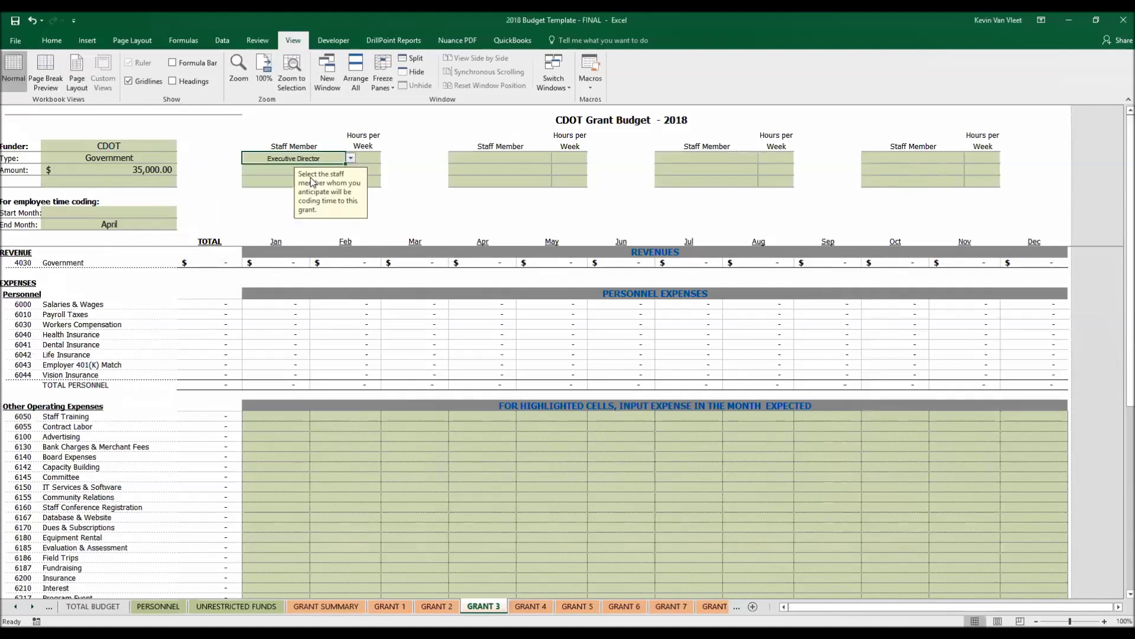
click(438, 606)
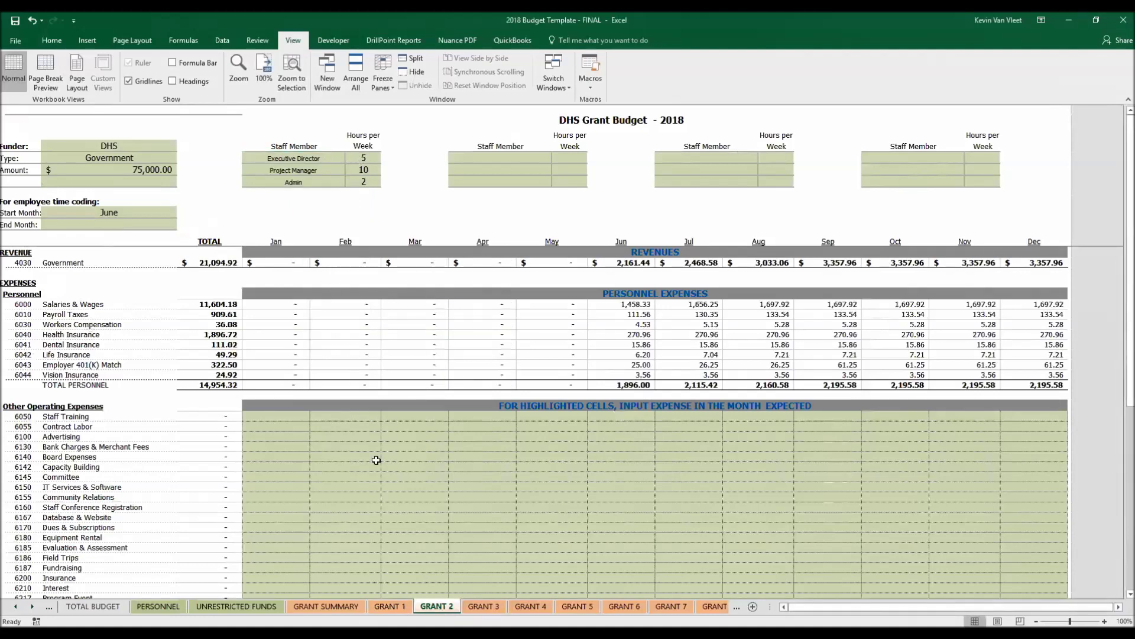
click(395, 607)
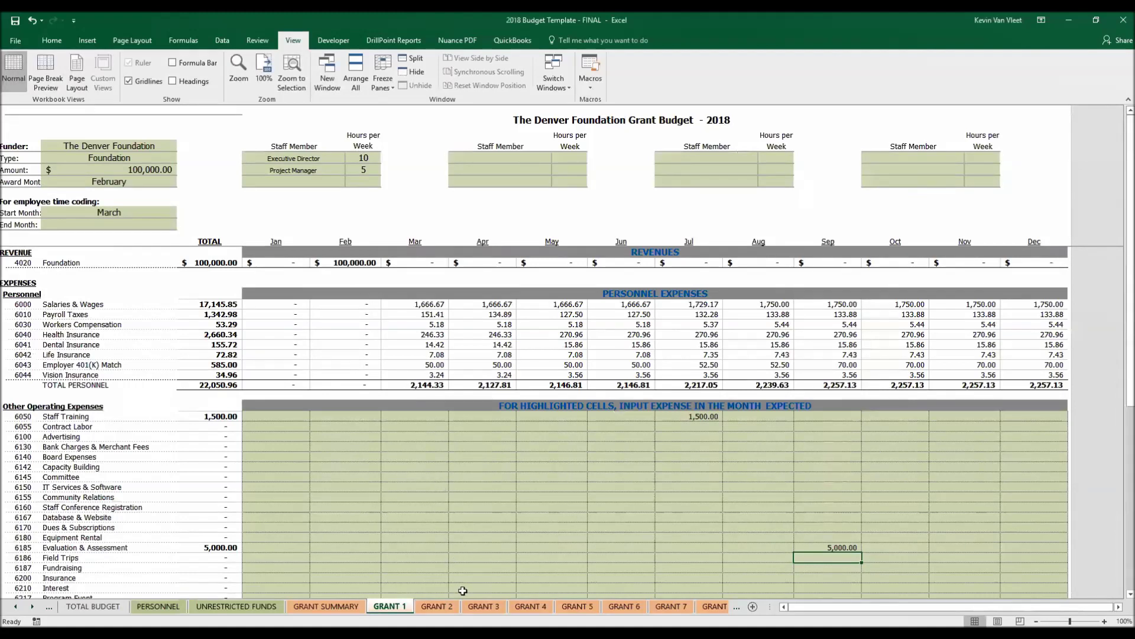
click(483, 607)
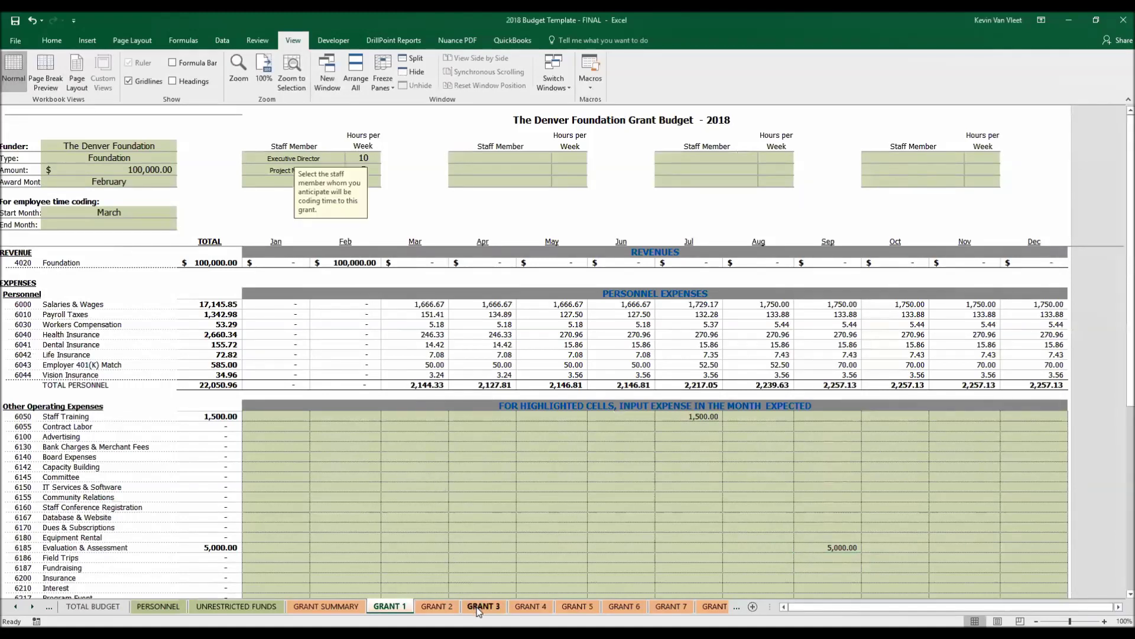
click(365, 159)
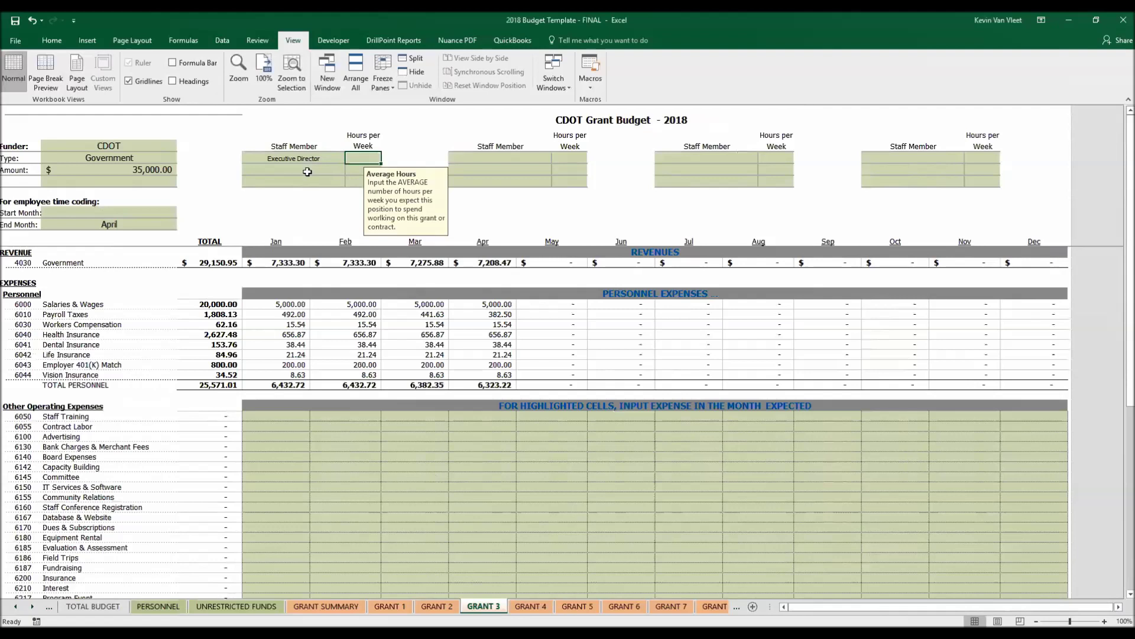
text(30)
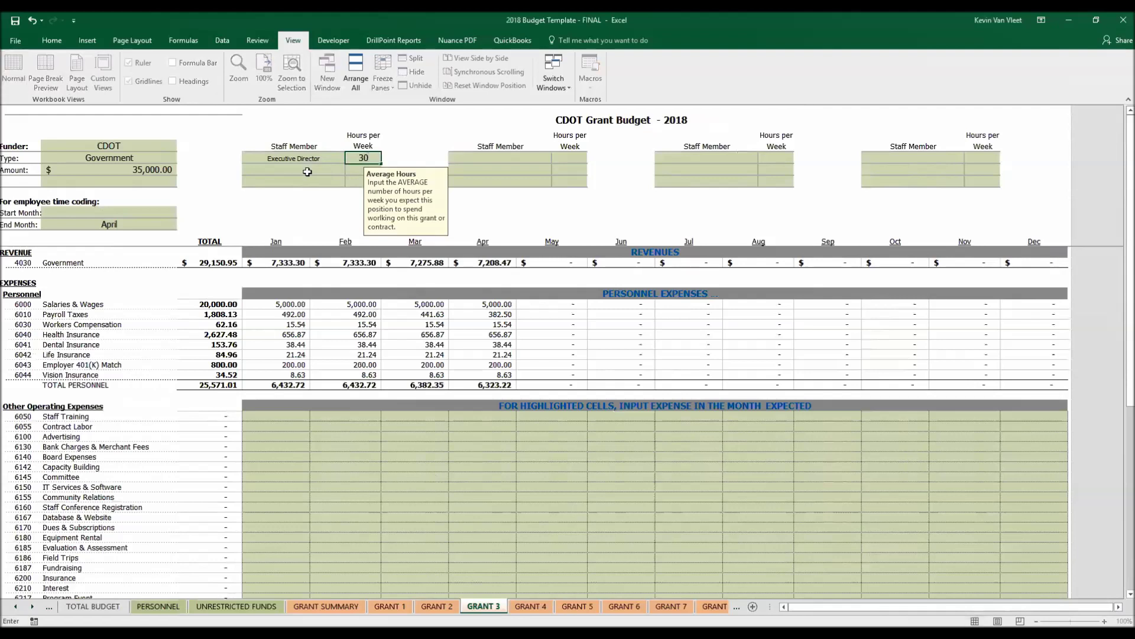
key(Return)
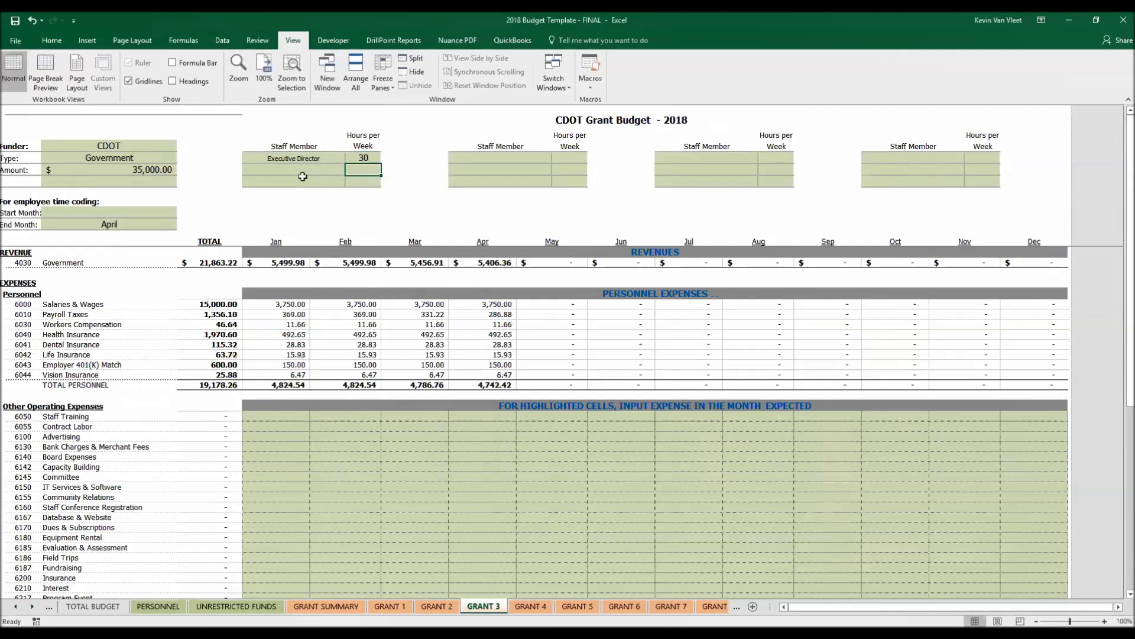
Add the Project Manager as the second staff member on the CDOT grant at 5 hours per week.
click(308, 172)
click(350, 171)
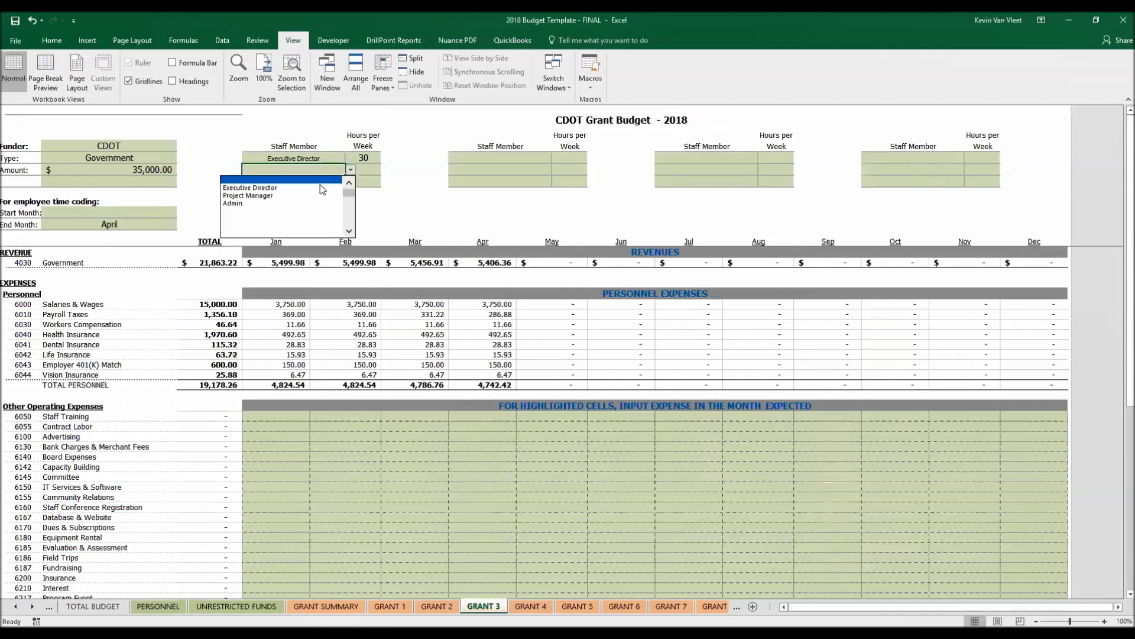
click(315, 196)
key(Tab)
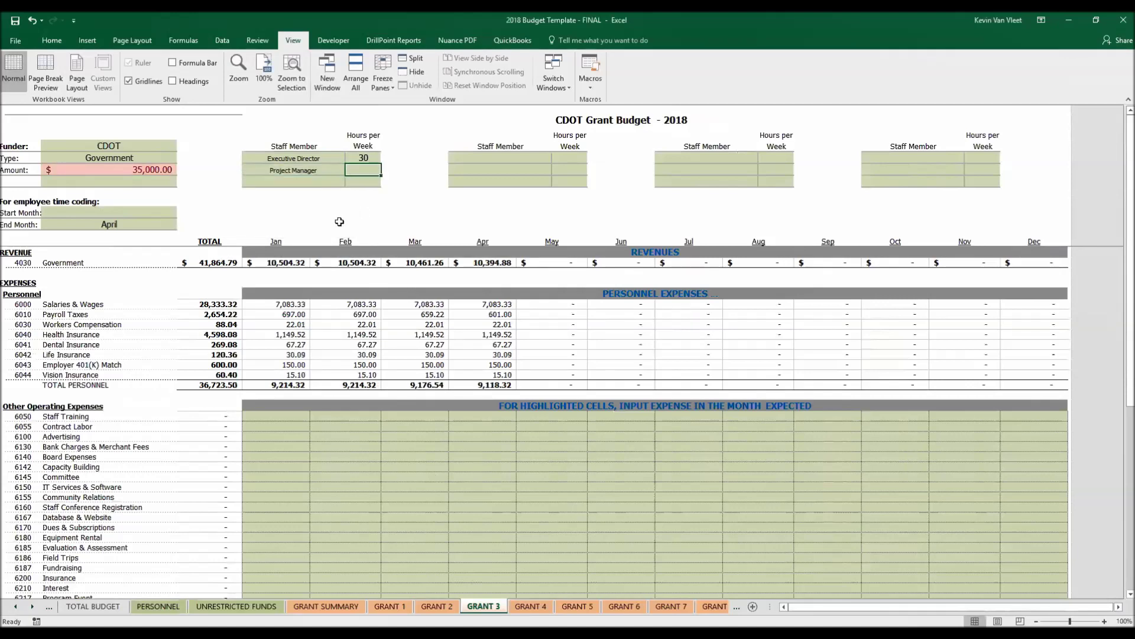
text(5)
key(Return)
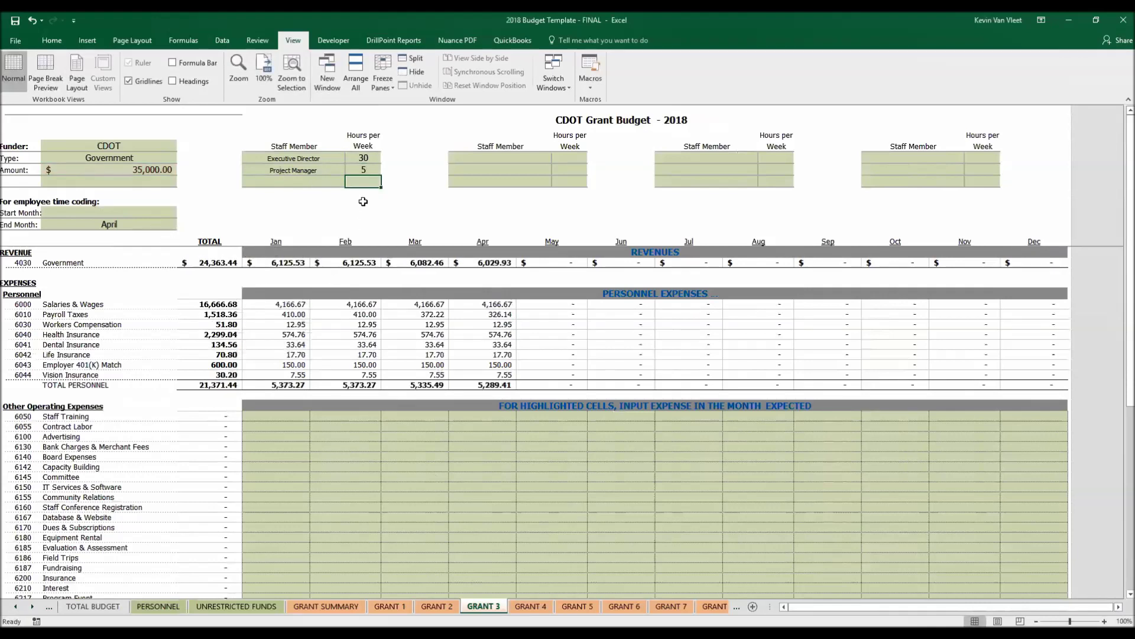
Review the CDOT grant's personnel costs, project fee and totals, and clear the Project Manager's hours per week.
scroll(303, 385, down, 2)
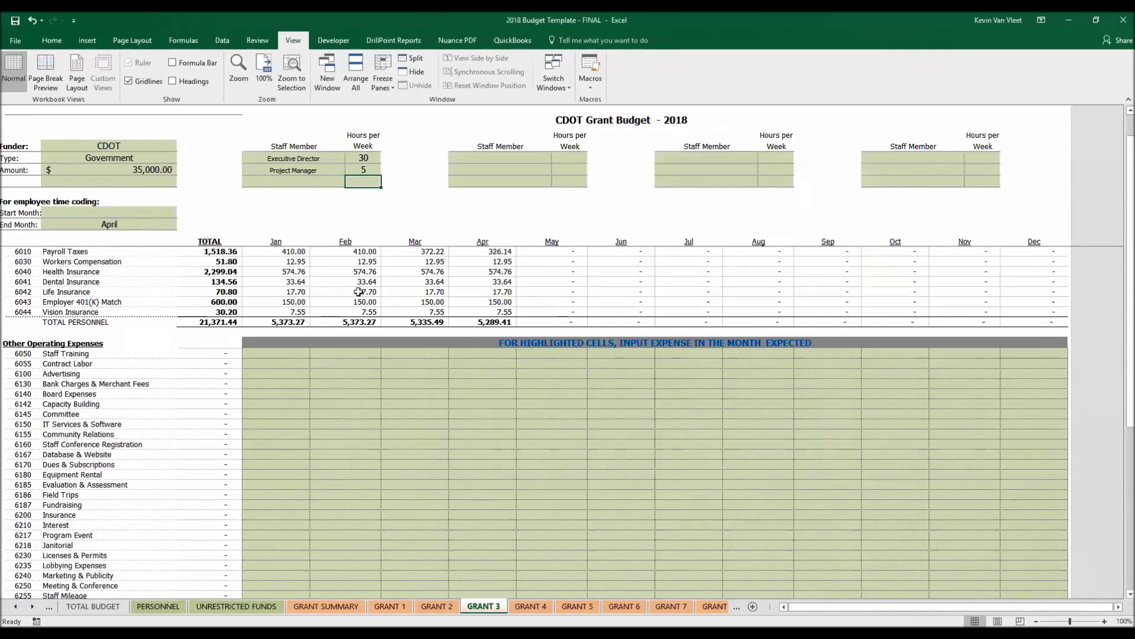
scroll(441, 408, up, 2)
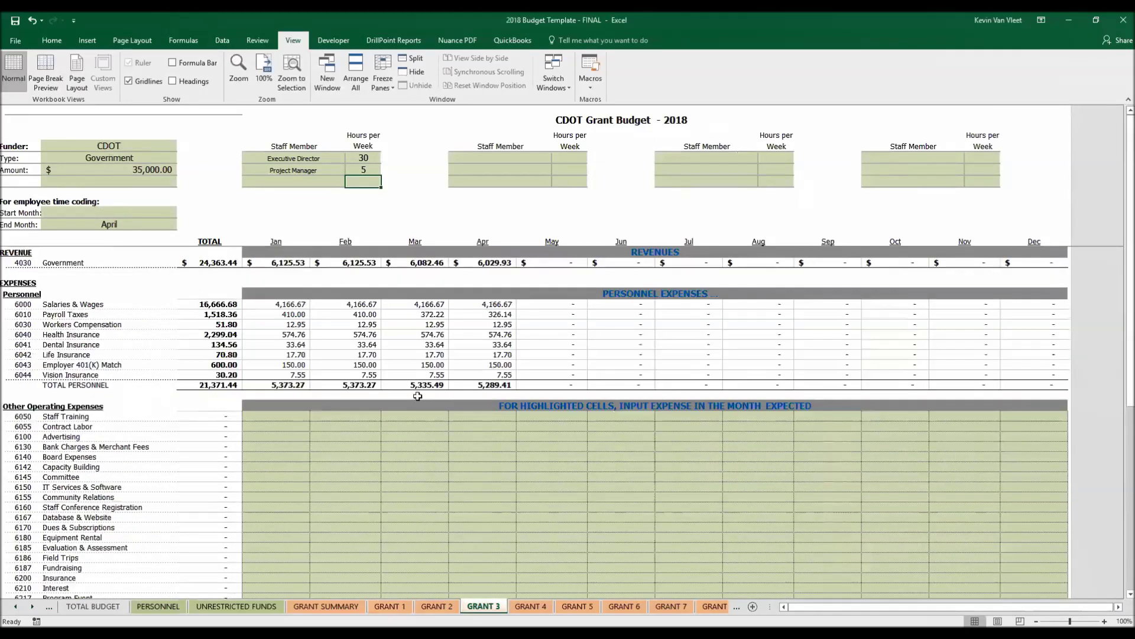
scroll(477, 431, down, 1)
scroll(477, 431, down, 18)
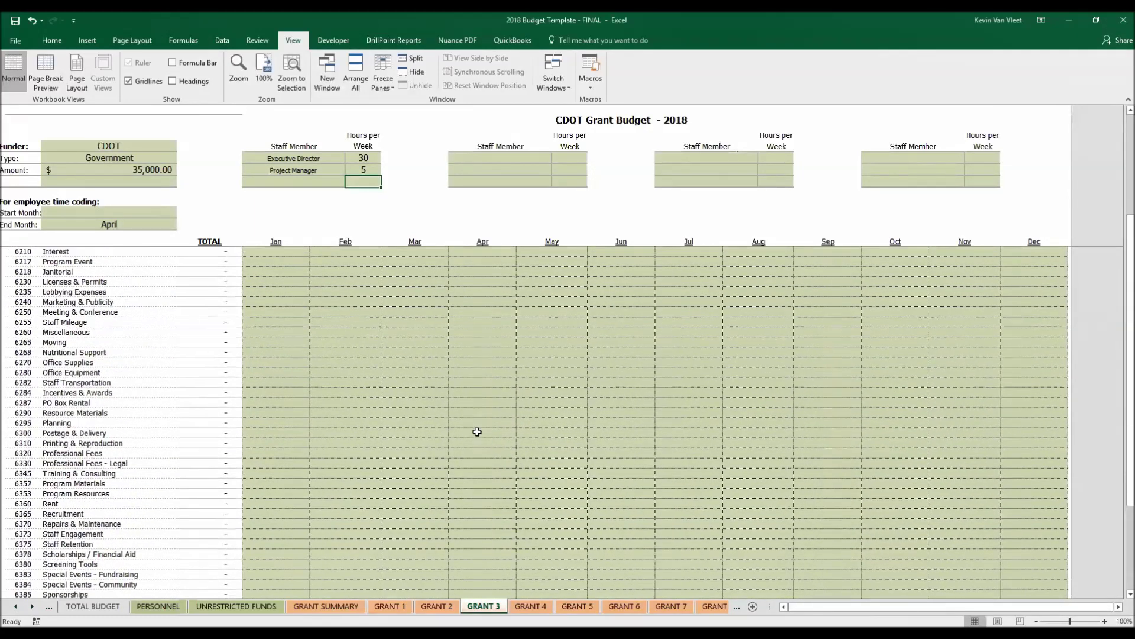
scroll(478, 432, down, 4)
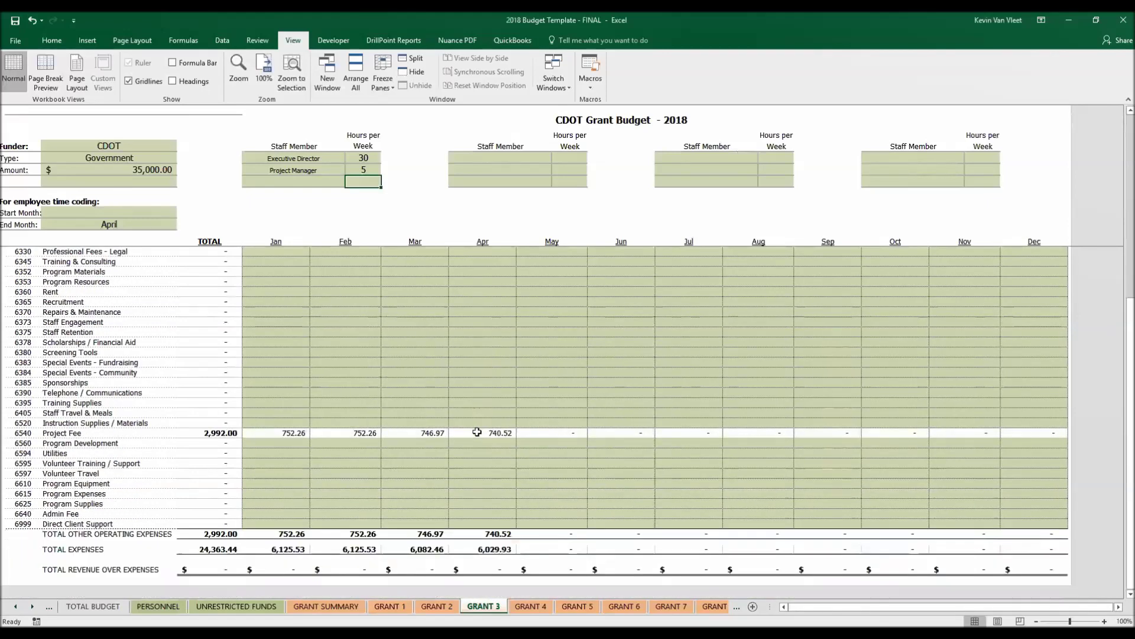
scroll(378, 381, up, 13)
scroll(382, 376, up, 7)
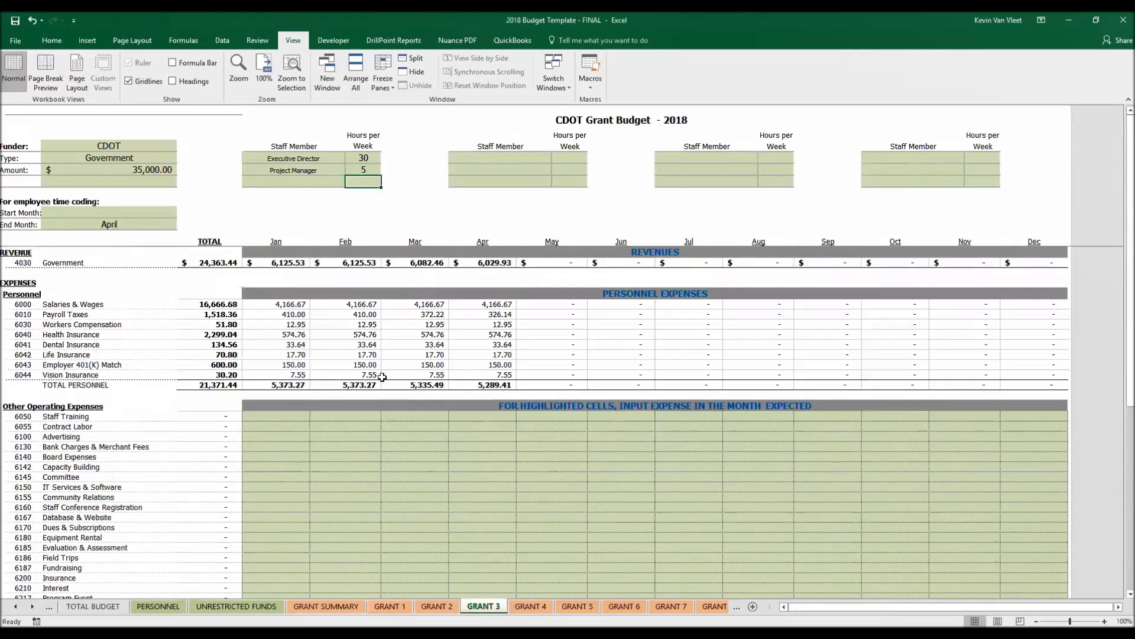
key(Up)
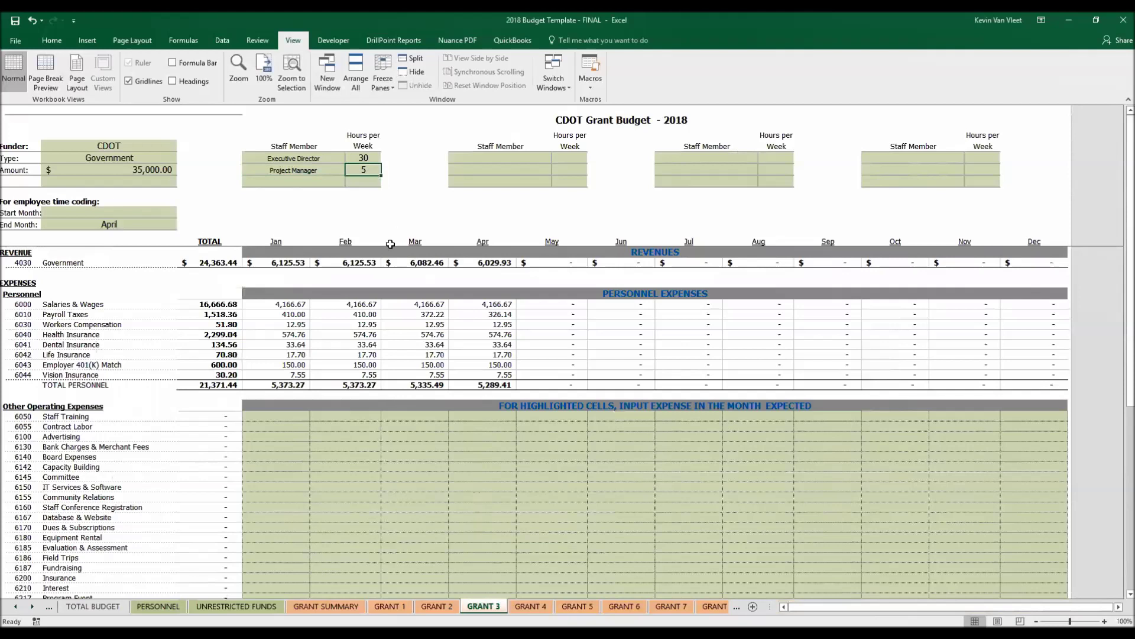
key(Delete)
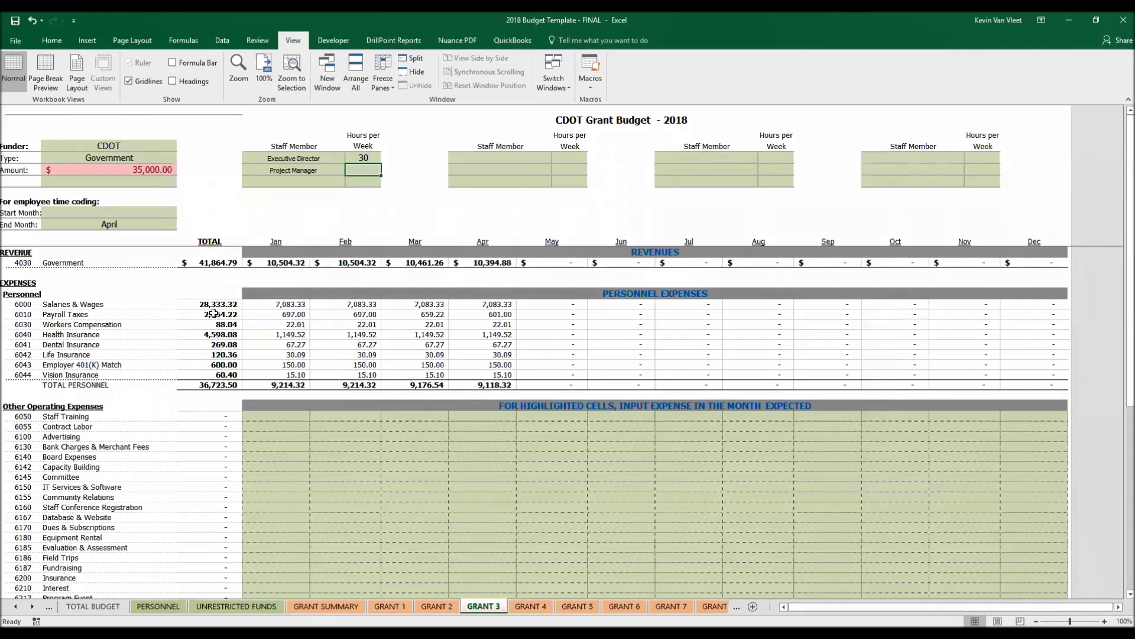
Try a September Evaluation & Assessment expense of 75,000 on GRANT 1 and check the grant amount against its operating expenses.
click(393, 606)
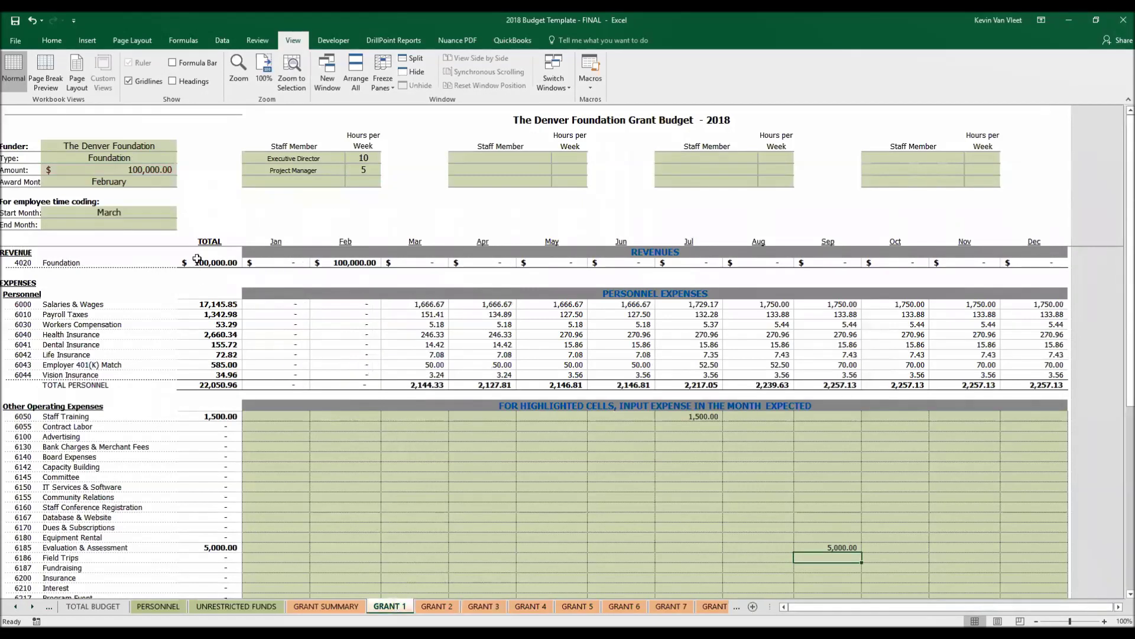
scroll(399, 519, down, 5)
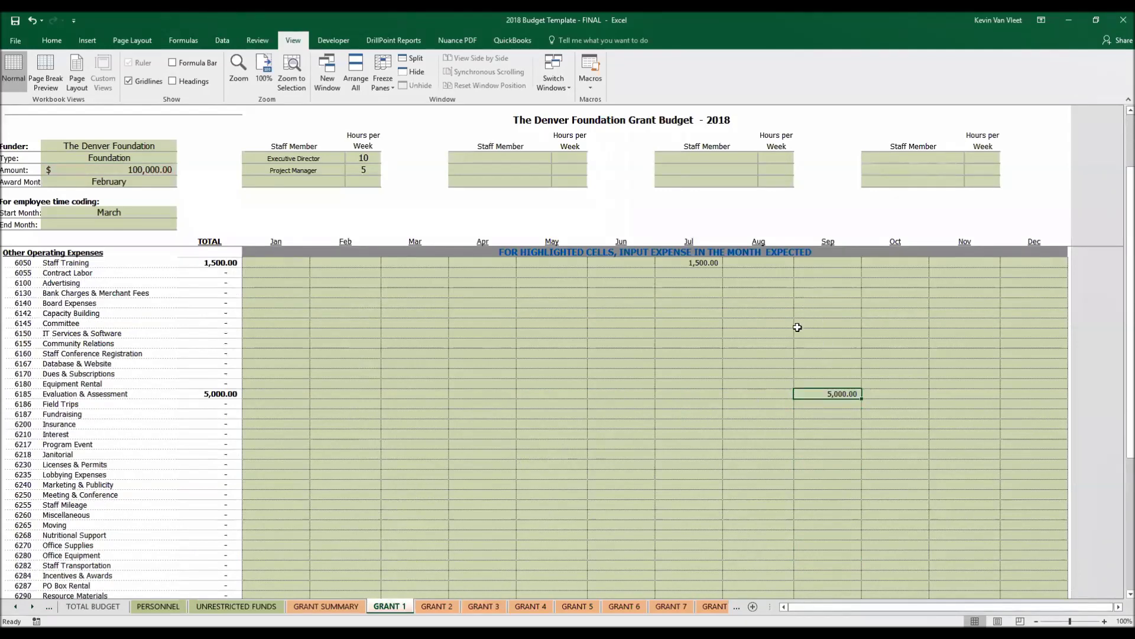
scroll(601, 413, down, 11)
scroll(599, 430, down, 9)
scroll(613, 423, up, 20)
text(7)
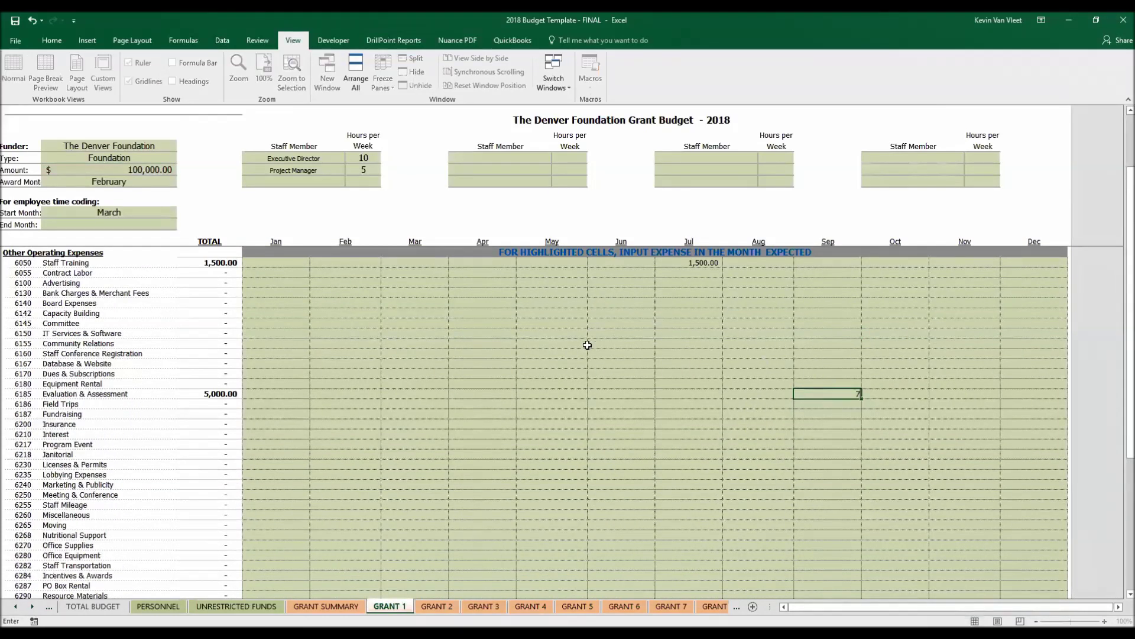
text(5000)
key(Return)
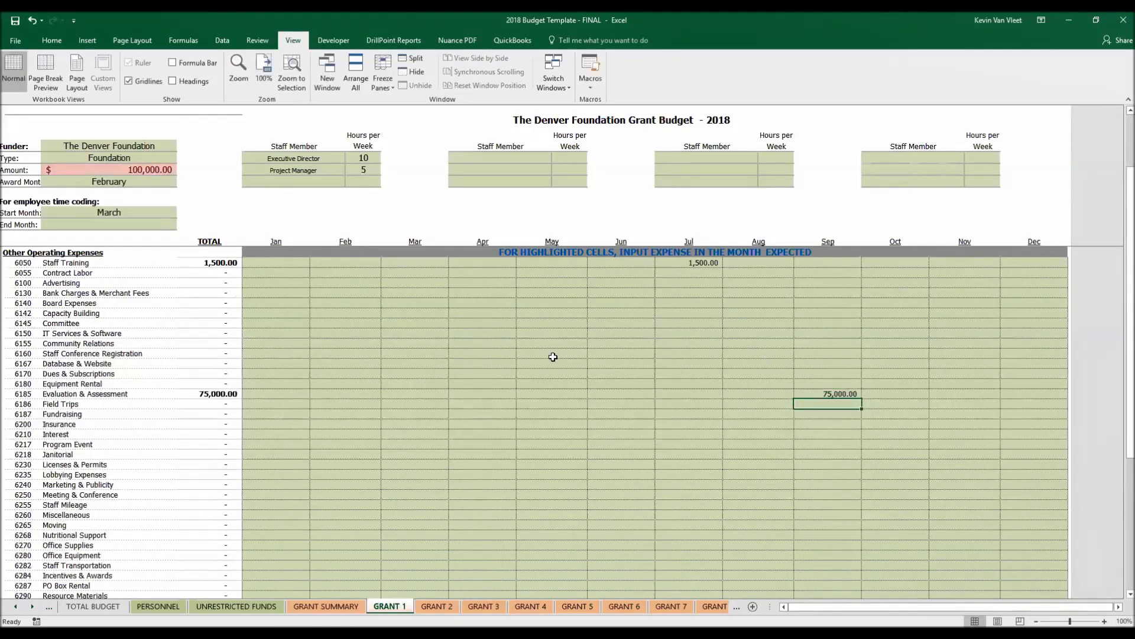
scroll(304, 499, down, 5)
scroll(304, 499, down, 6)
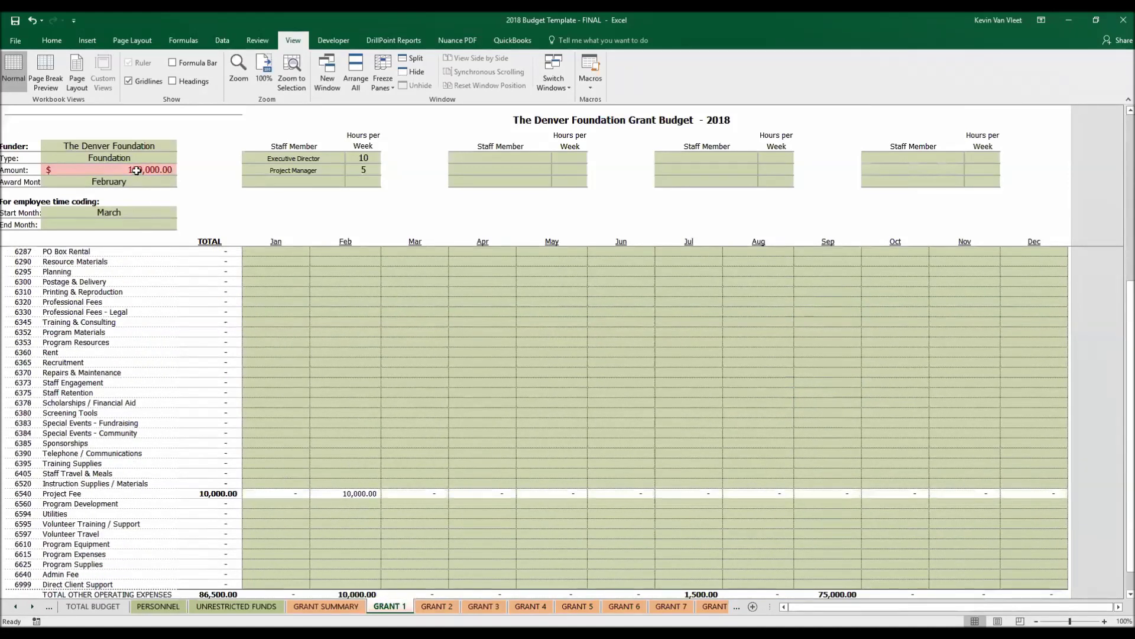
scroll(785, 390, up, 12)
scroll(786, 391, up, 4)
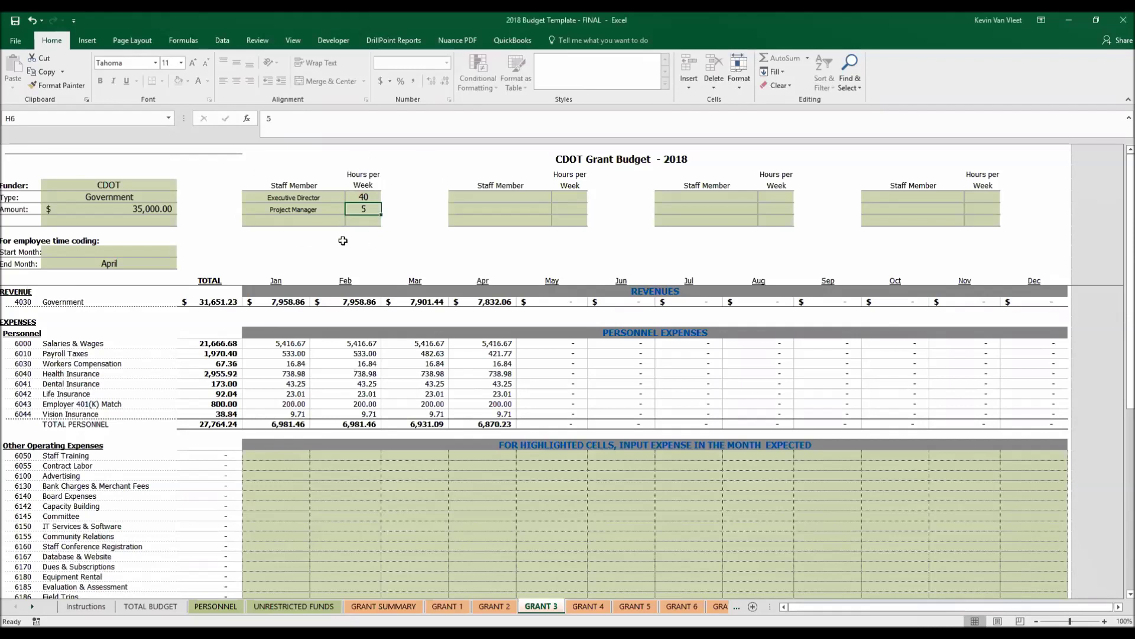
Compare the Executive Director's hours per week across the GRANT 3, GRANT 2 and GRANT 1 sheets.
click(370, 199)
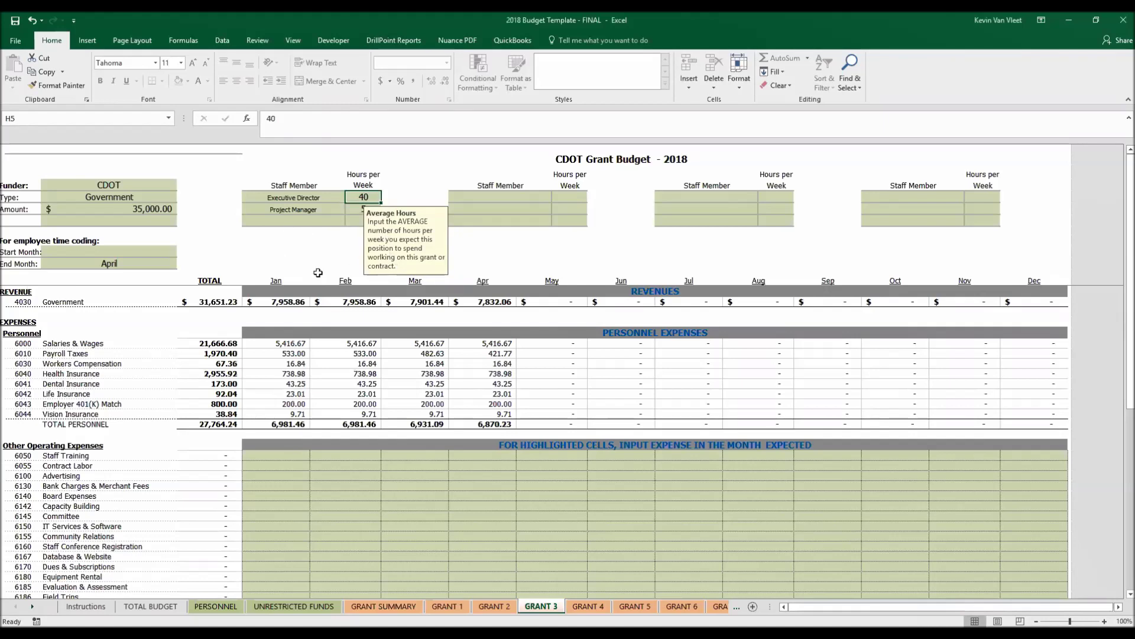
click(490, 606)
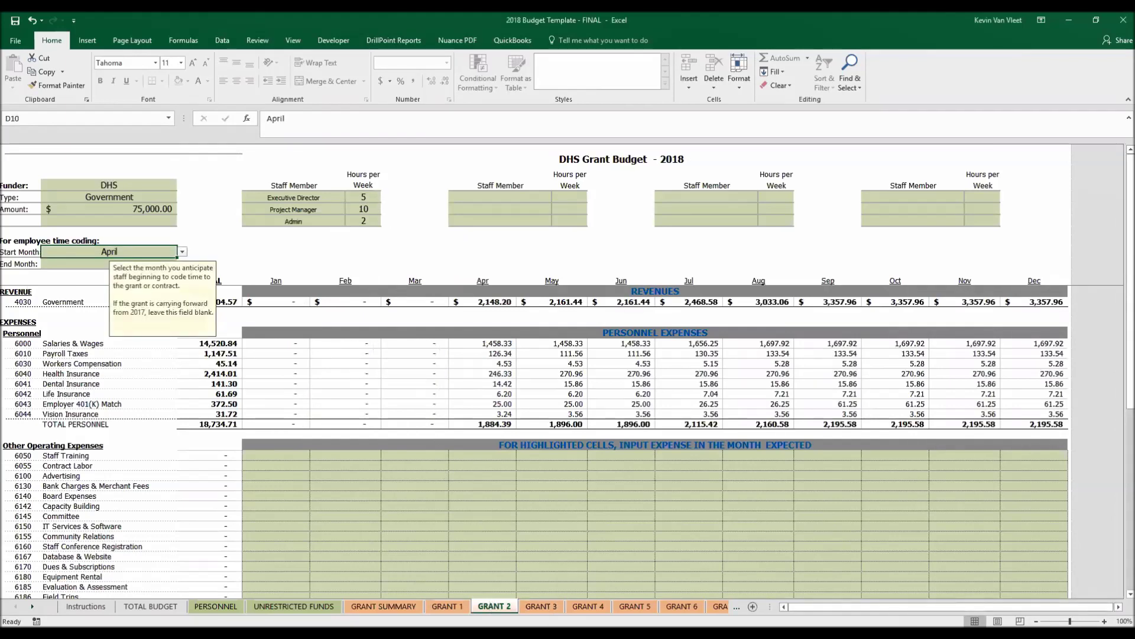
click(460, 609)
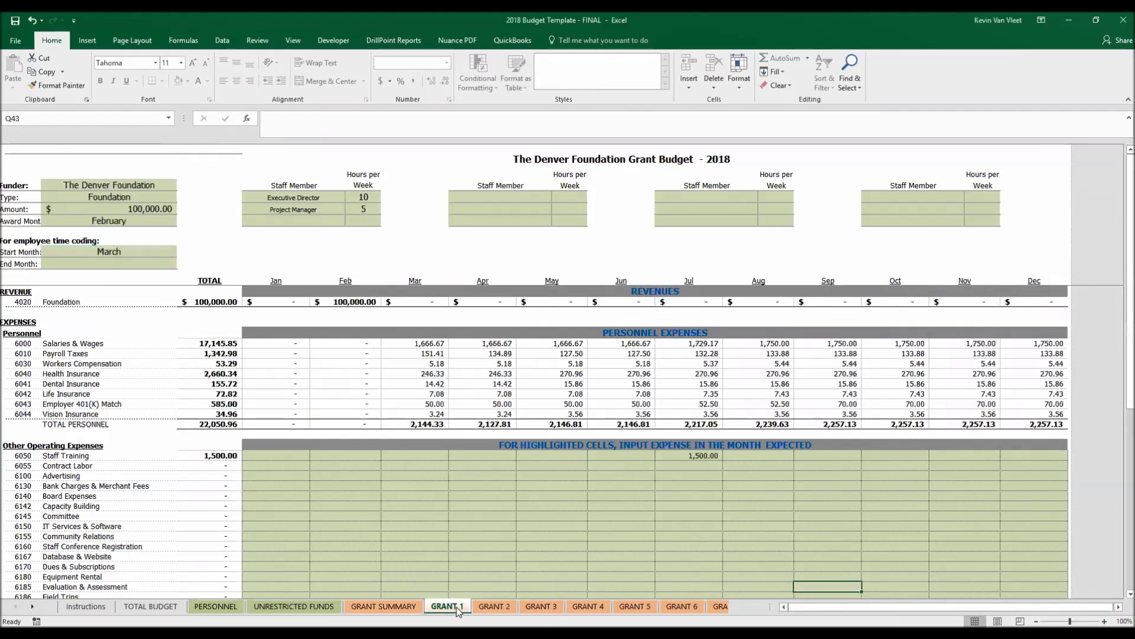
click(541, 607)
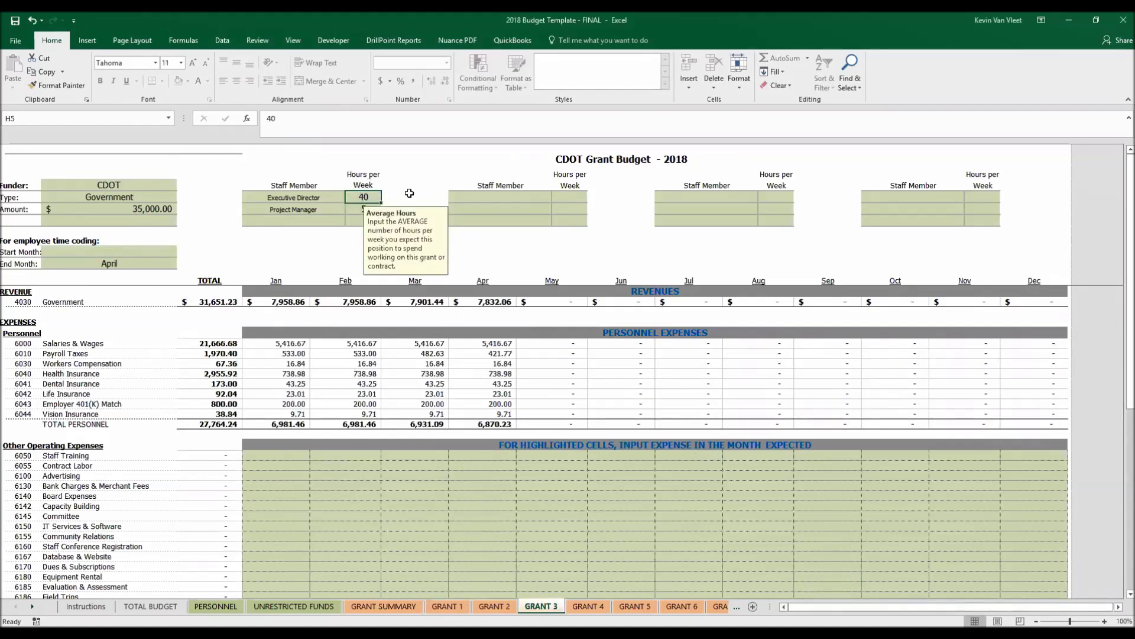
Examine the April Salaries & Wages in GRANT SUMMARY against the scheduled hours in PERSONNEL and the staff hours on GRANT 3.
click(385, 606)
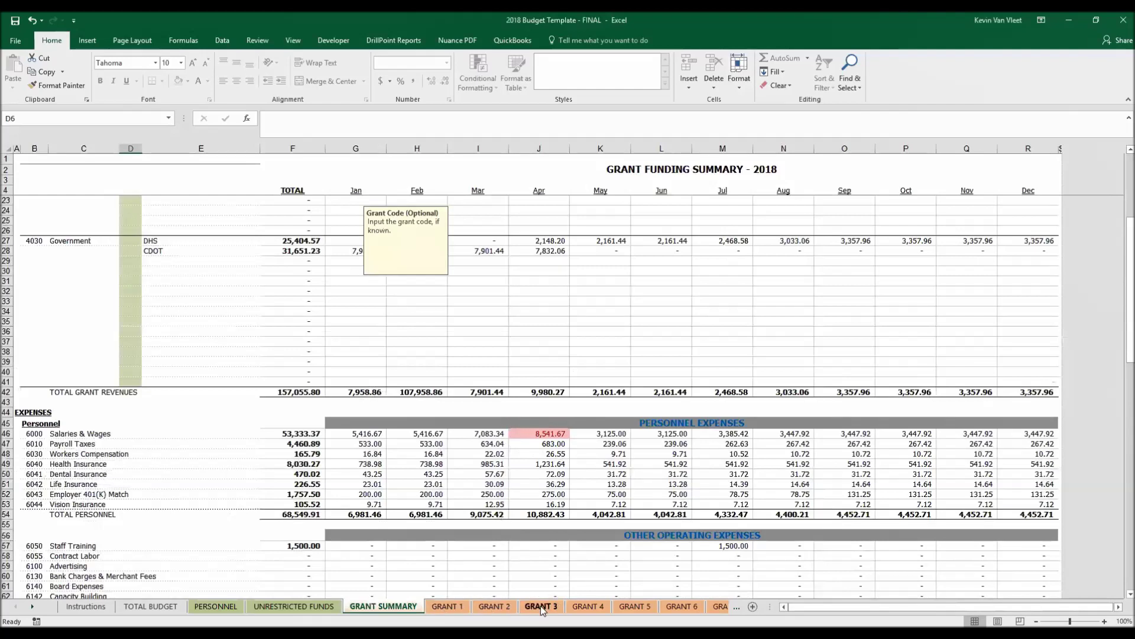
click(216, 607)
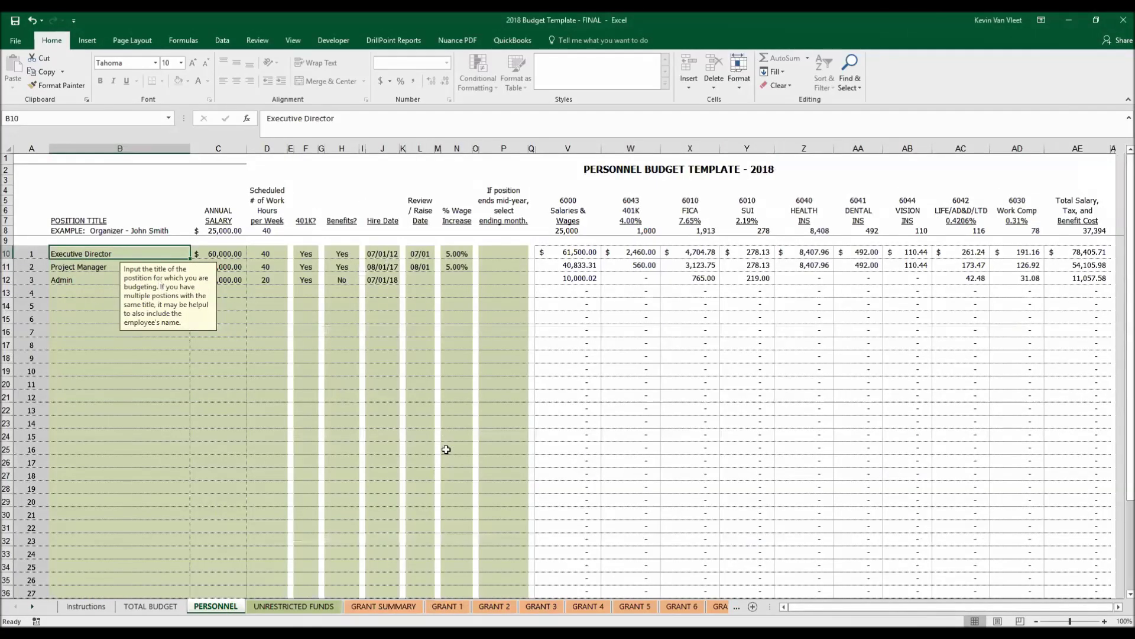
click(551, 609)
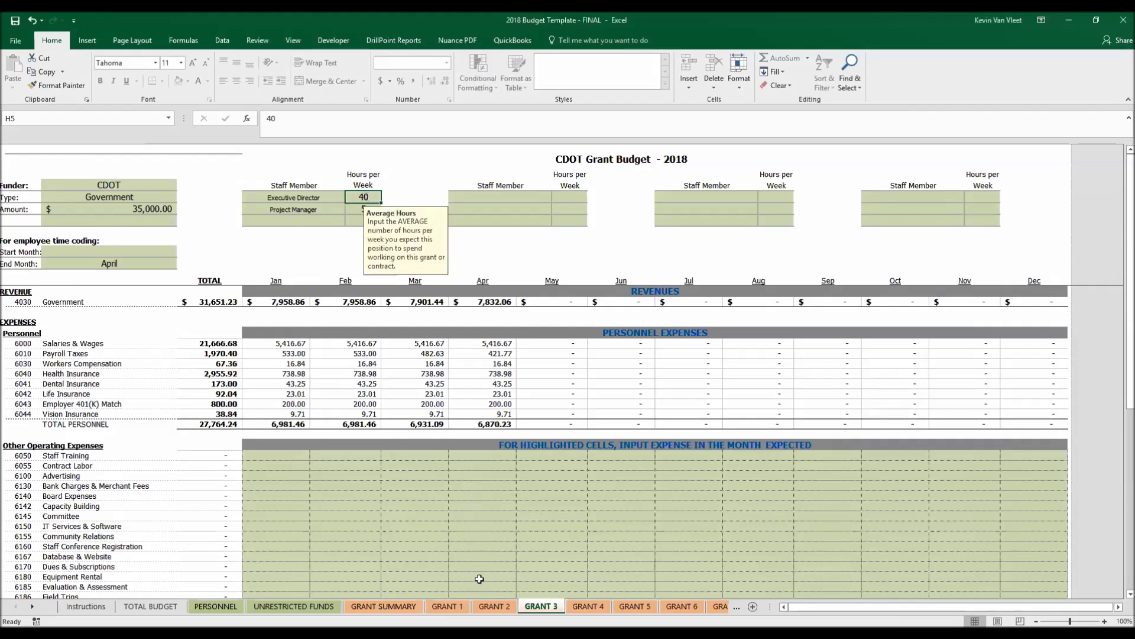
click(502, 608)
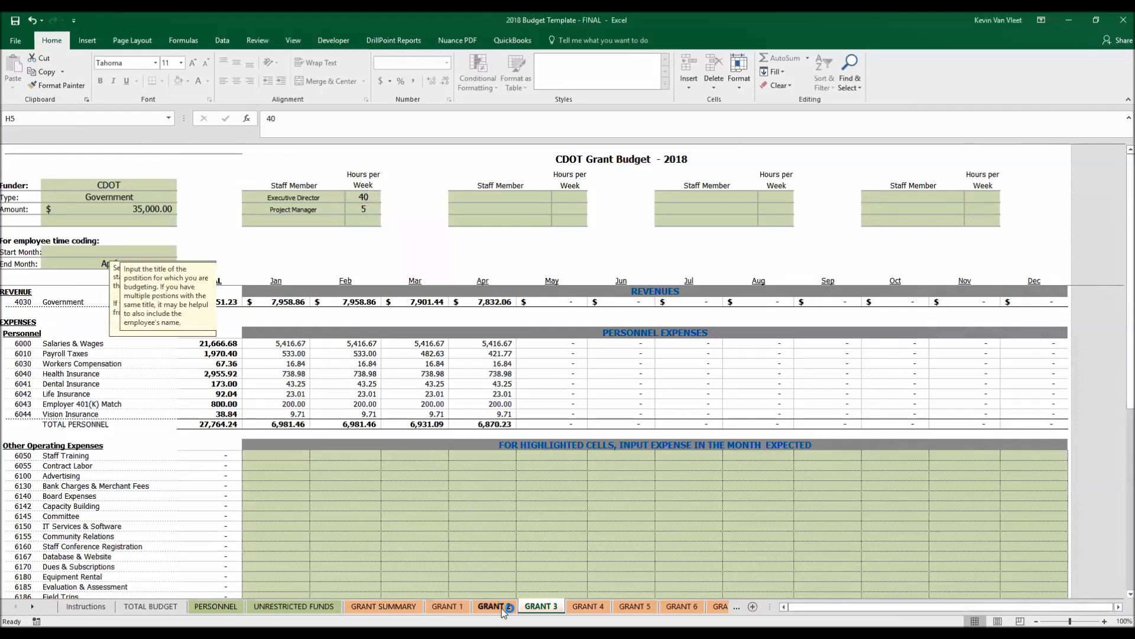
click(375, 604)
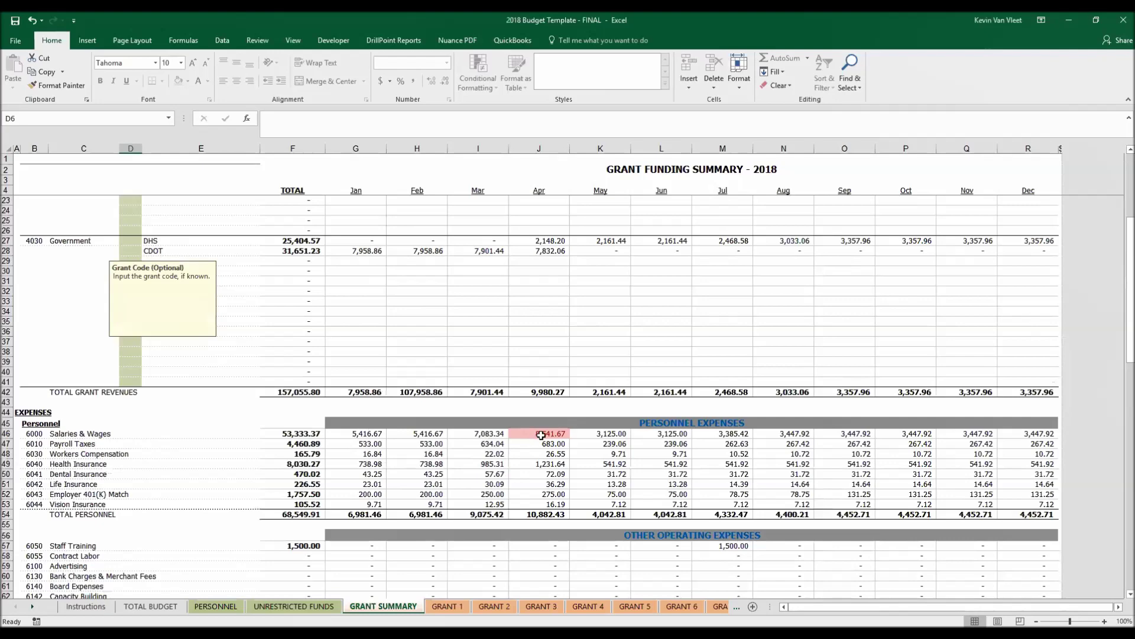
click(542, 606)
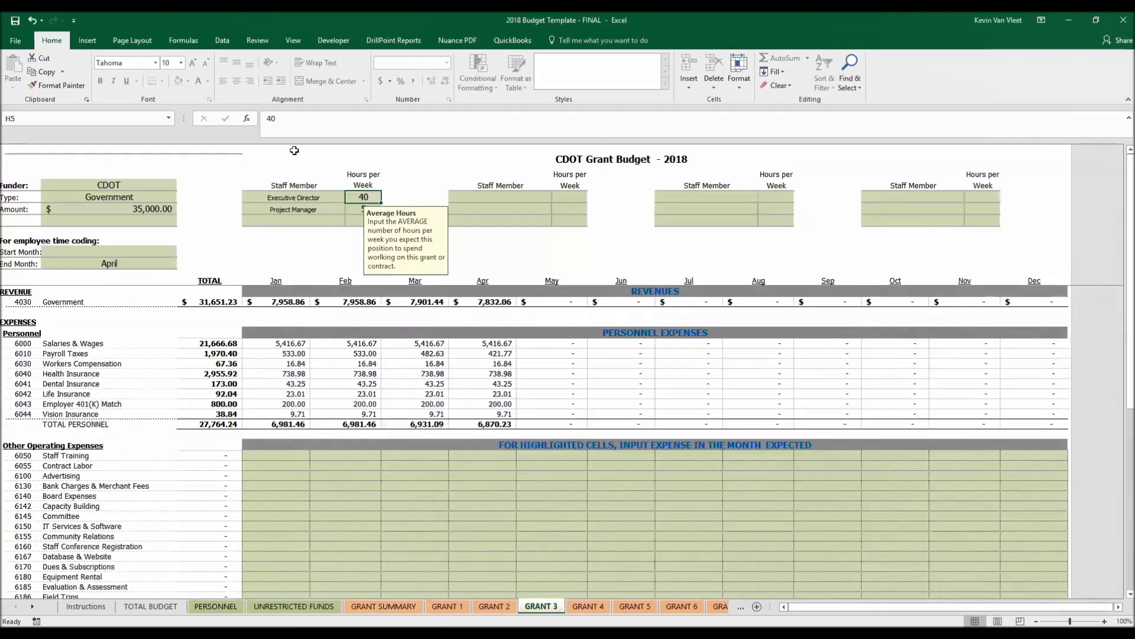
click(408, 606)
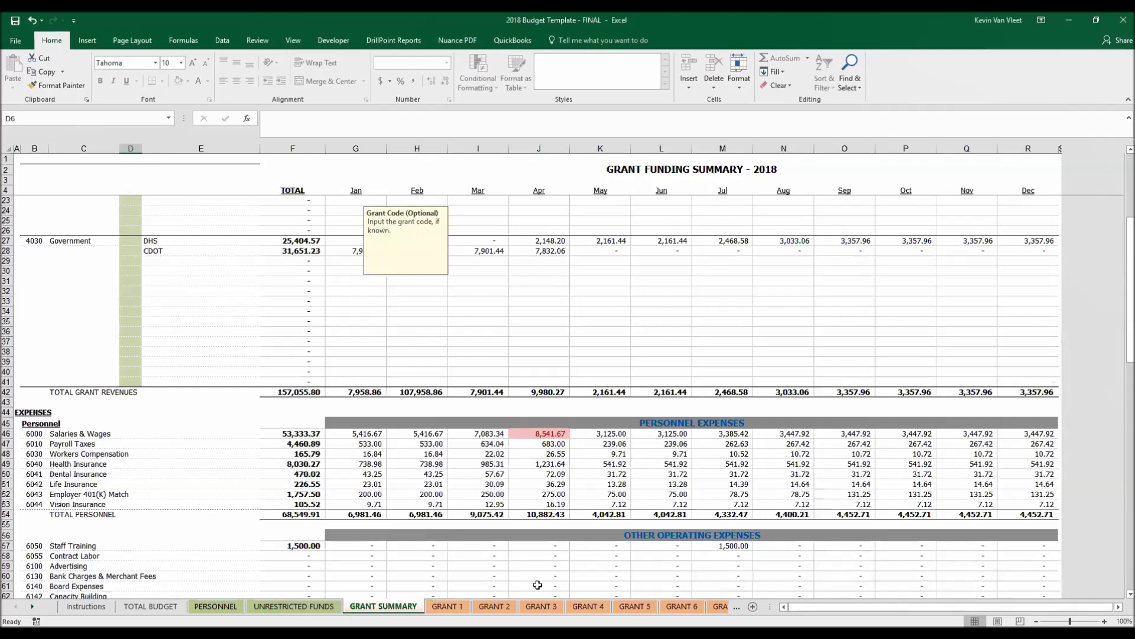
click(541, 606)
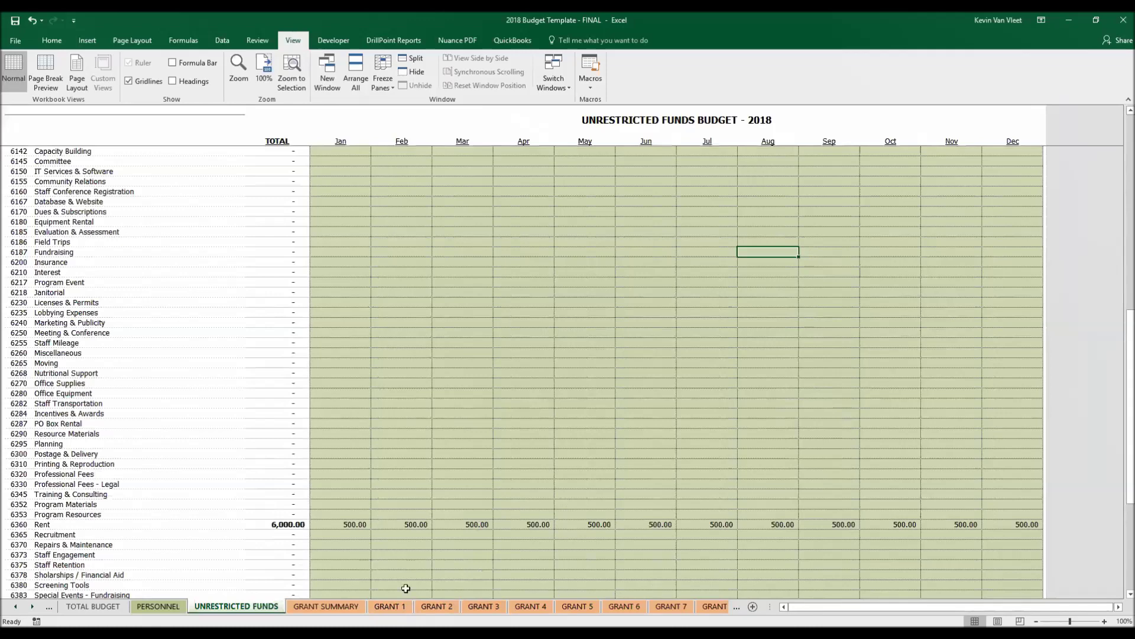
Review the revenues and expenses in GRANT SUMMARY and the monthly personnel expenses in UNRESTRICTED FUNDS.
click(324, 608)
scroll(513, 413, down, 9)
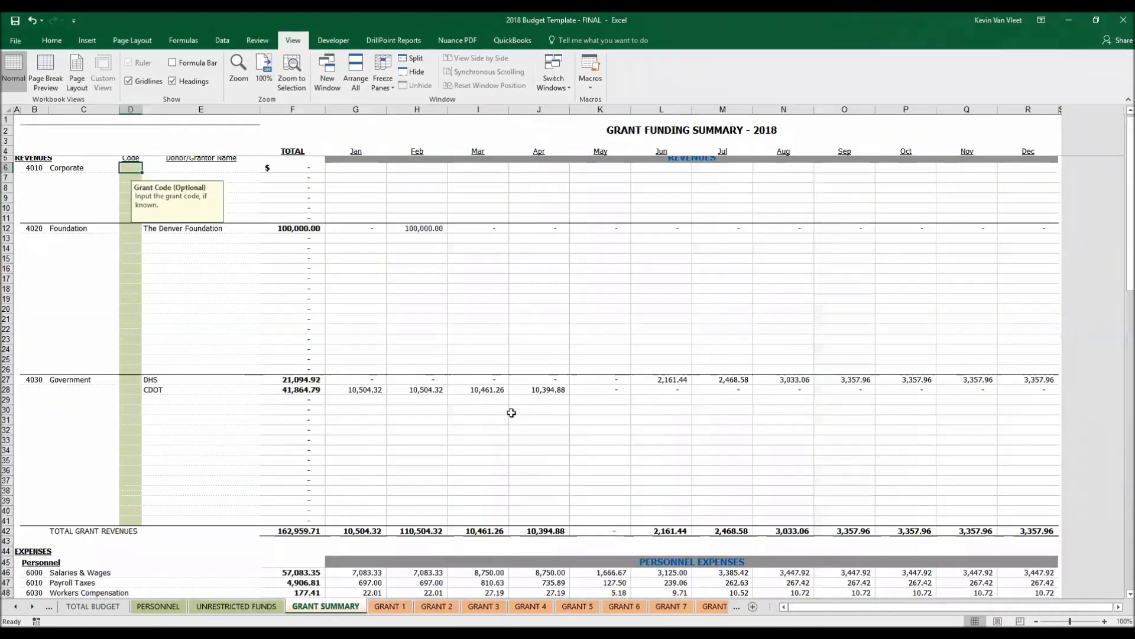
scroll(511, 412, down, 11)
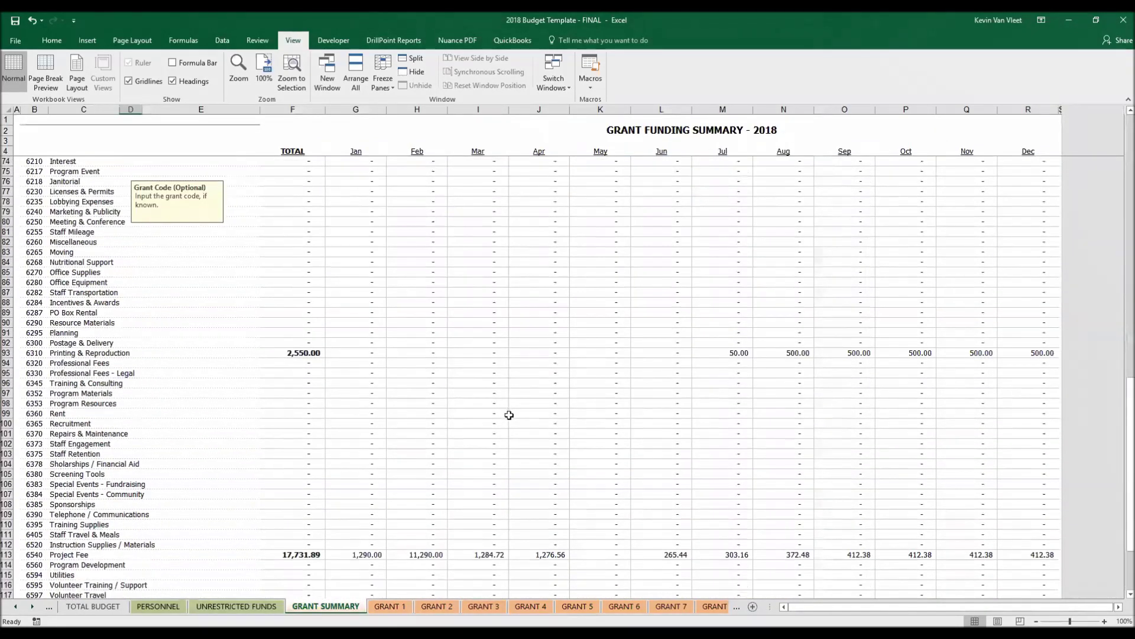
scroll(509, 415, up, 15)
scroll(509, 415, up, 8)
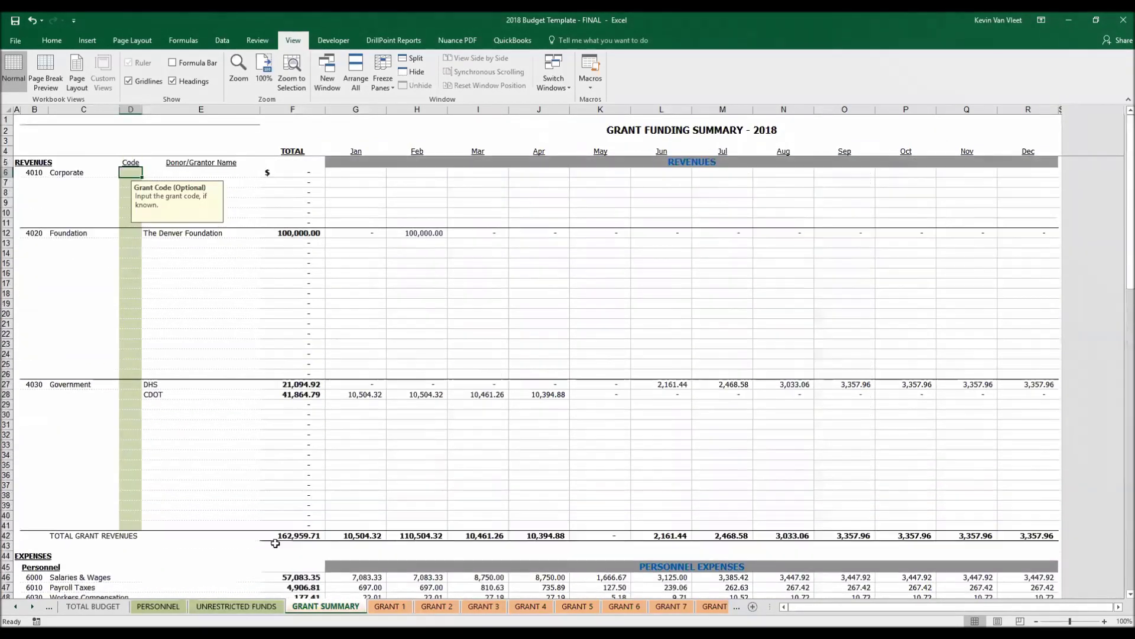
click(237, 606)
scroll(457, 407, up, 11)
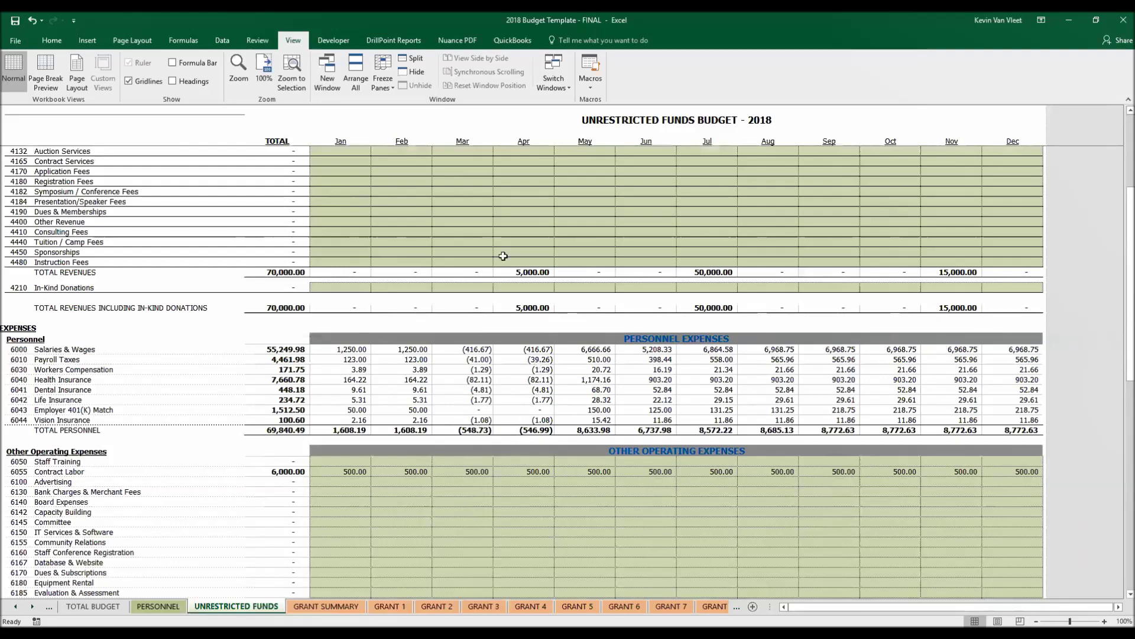
On GRANT 3, set the Executive Director to 25 hours per week and the Project Manager to 5.
click(483, 606)
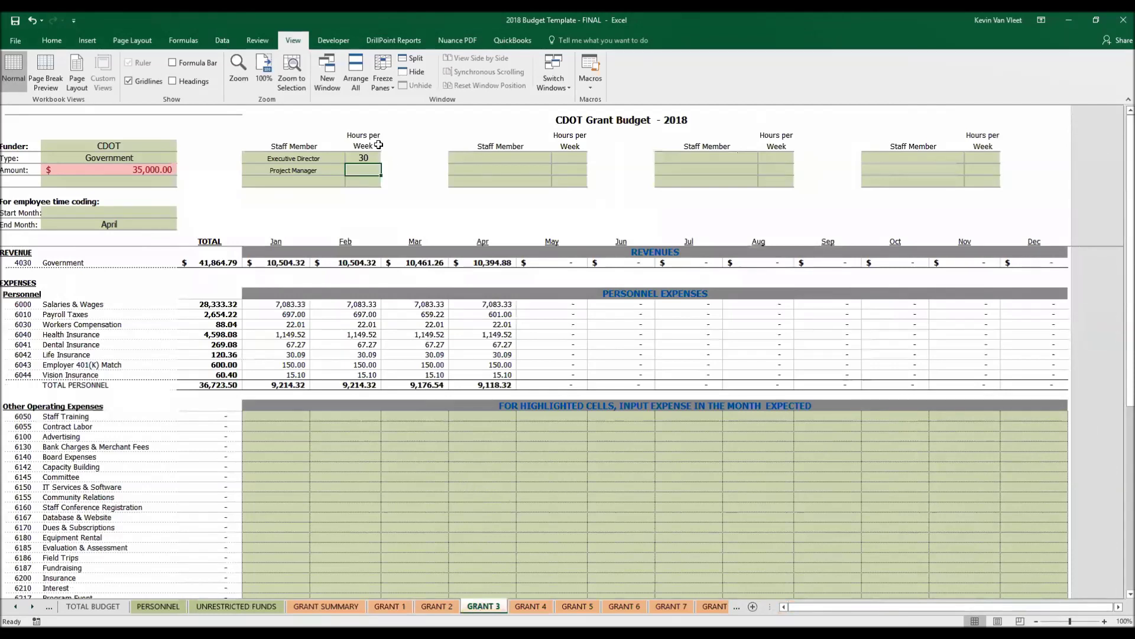
click(364, 158)
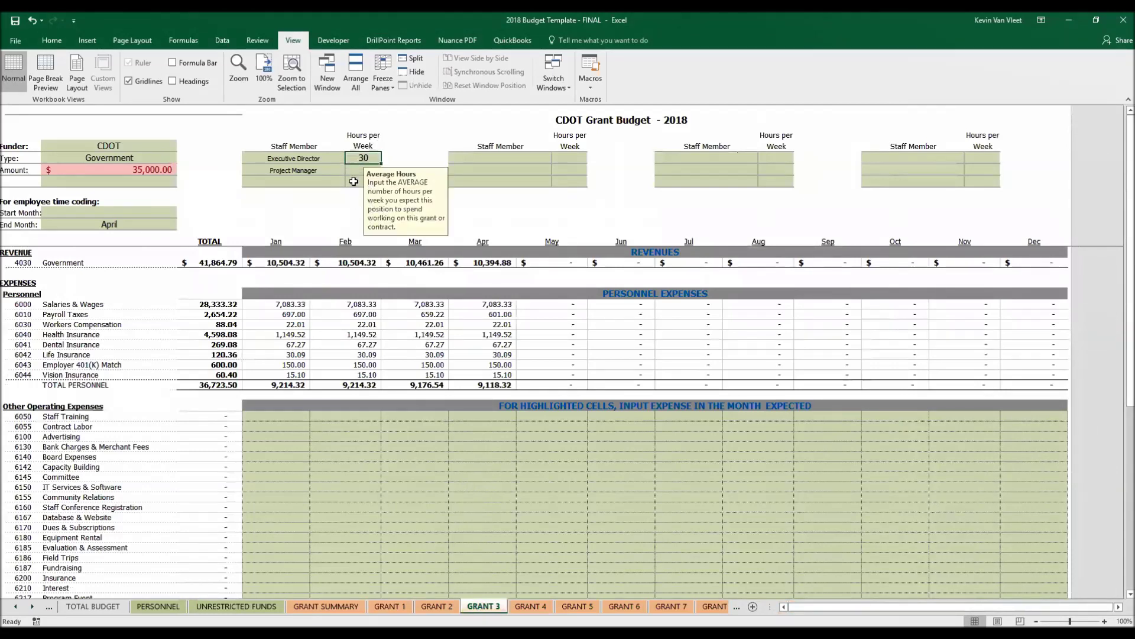
text(25)
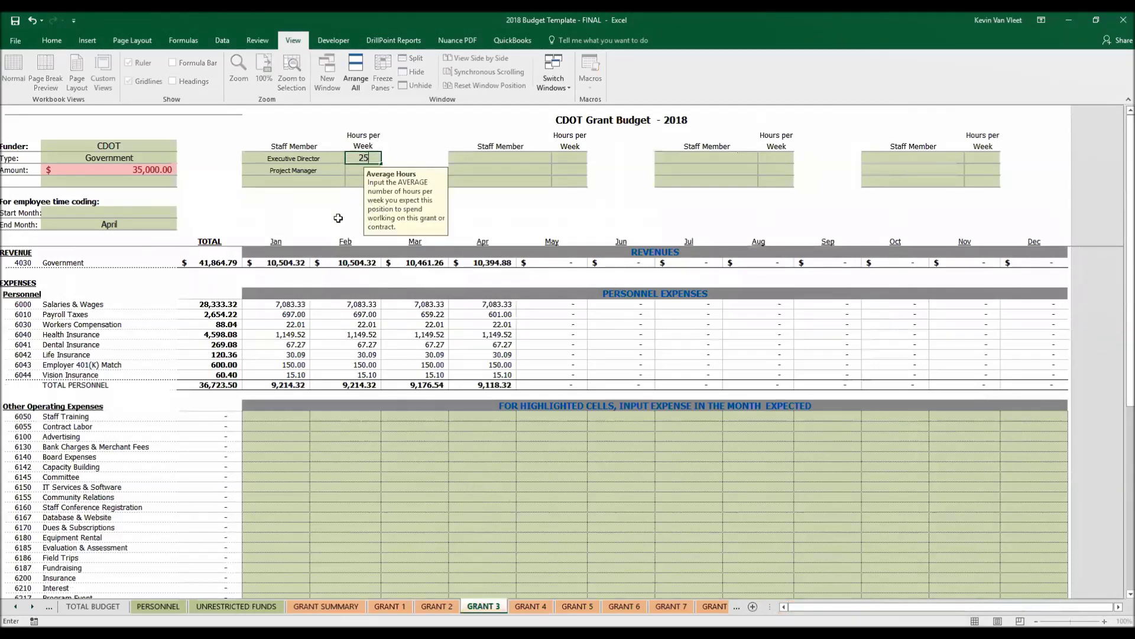
key(Return)
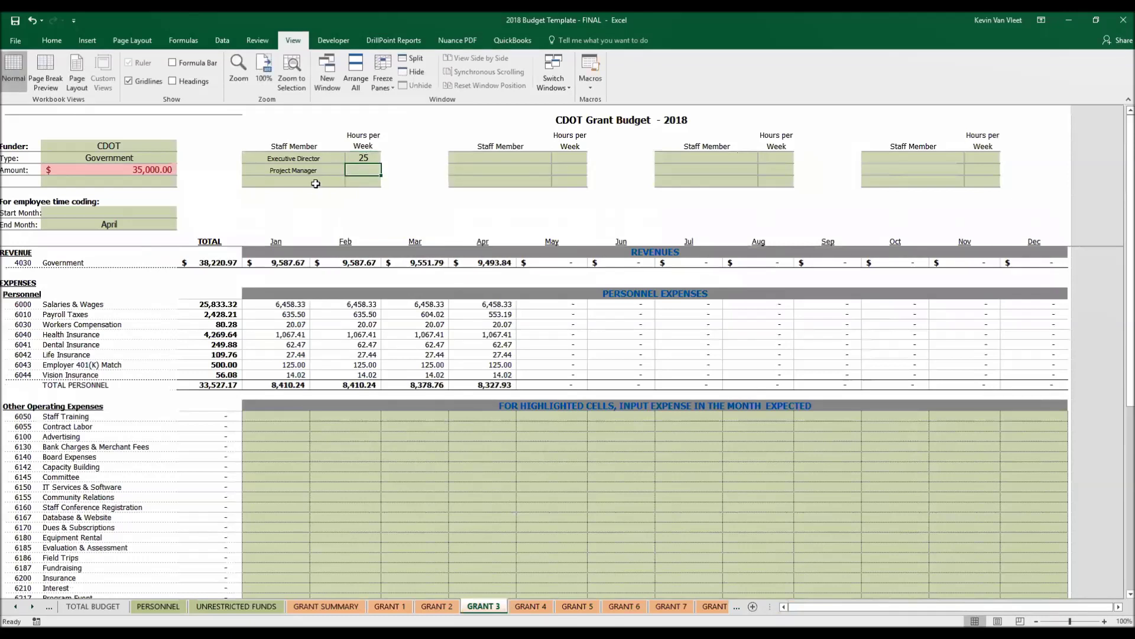
text(5)
key(Return)
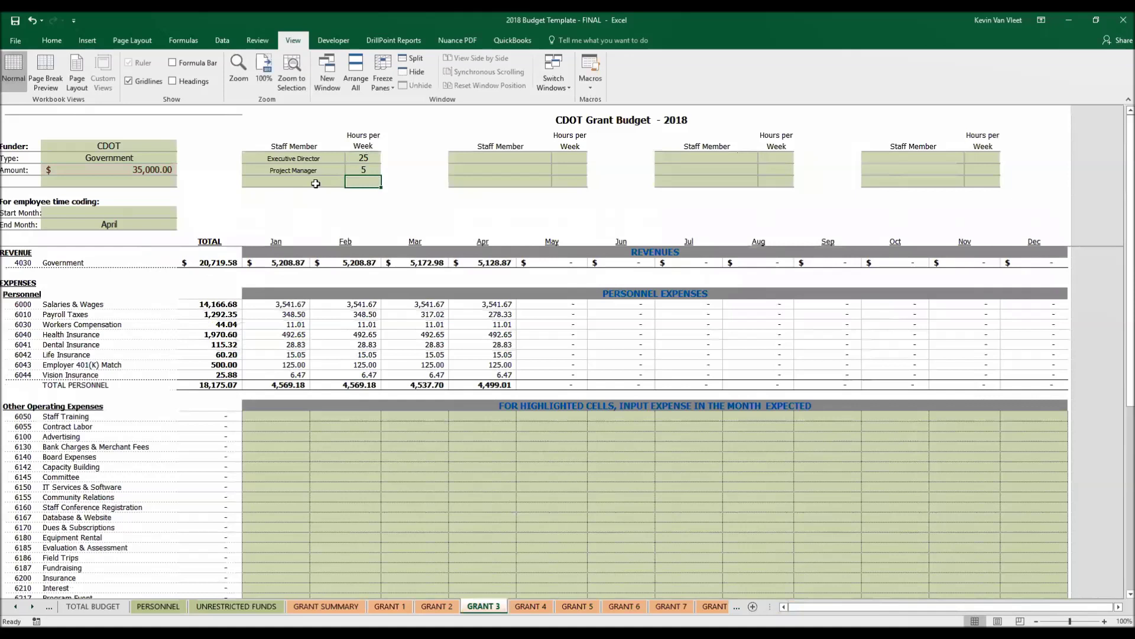
Check the personnel expenses in UNRESTRICTED FUNDS and the total revenue over expenses there and in GRANT SUMMARY.
click(228, 605)
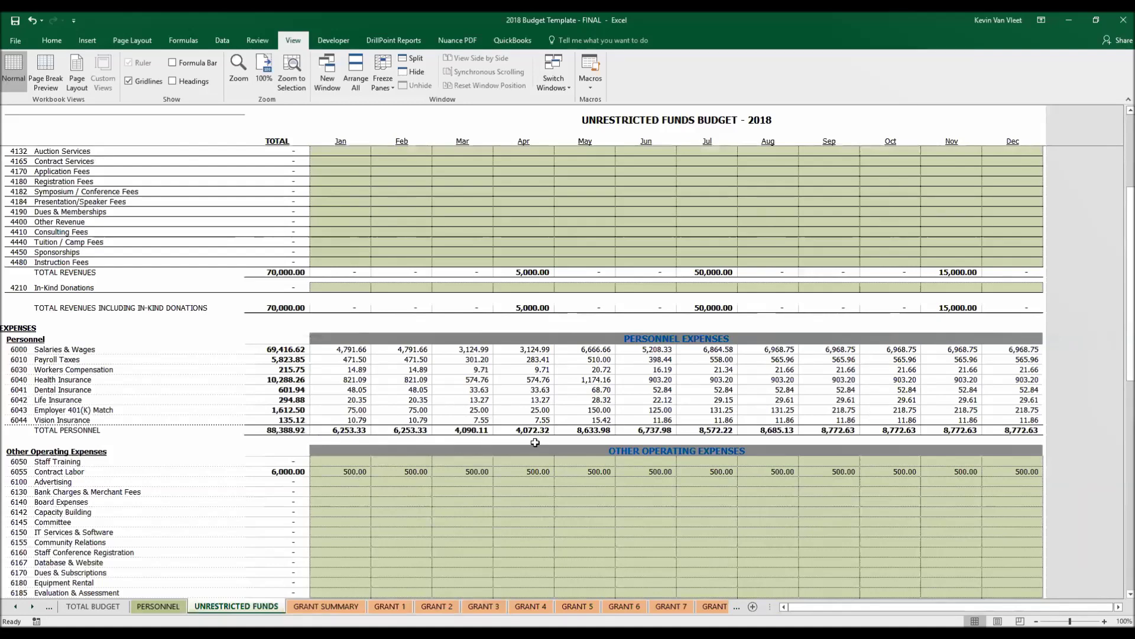
scroll(536, 442, down, 3)
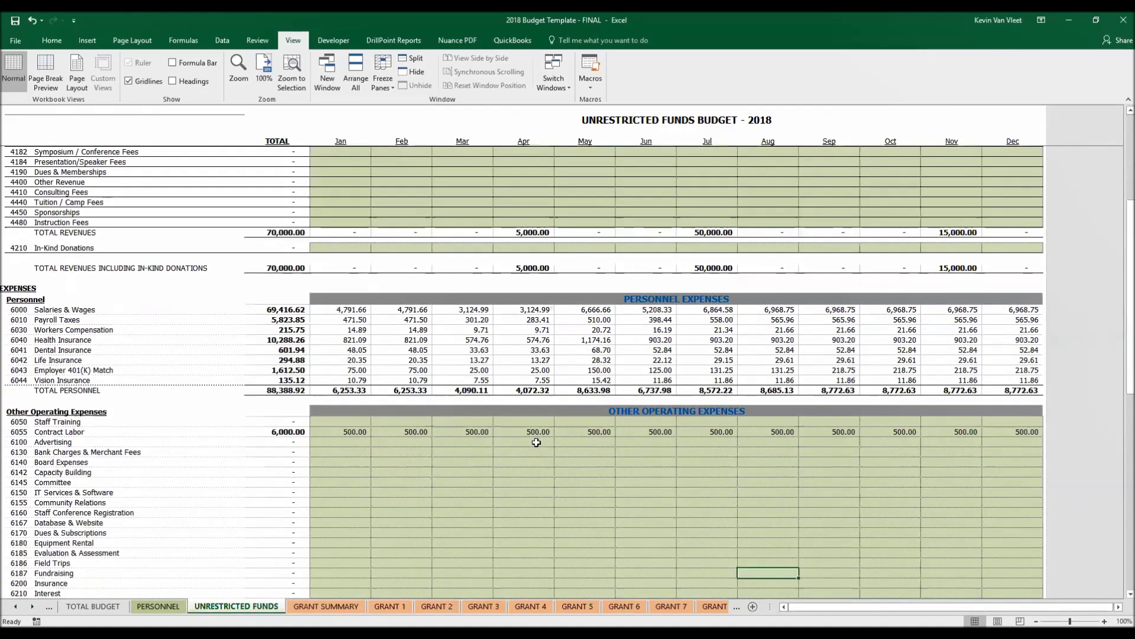
scroll(536, 442, down, 15)
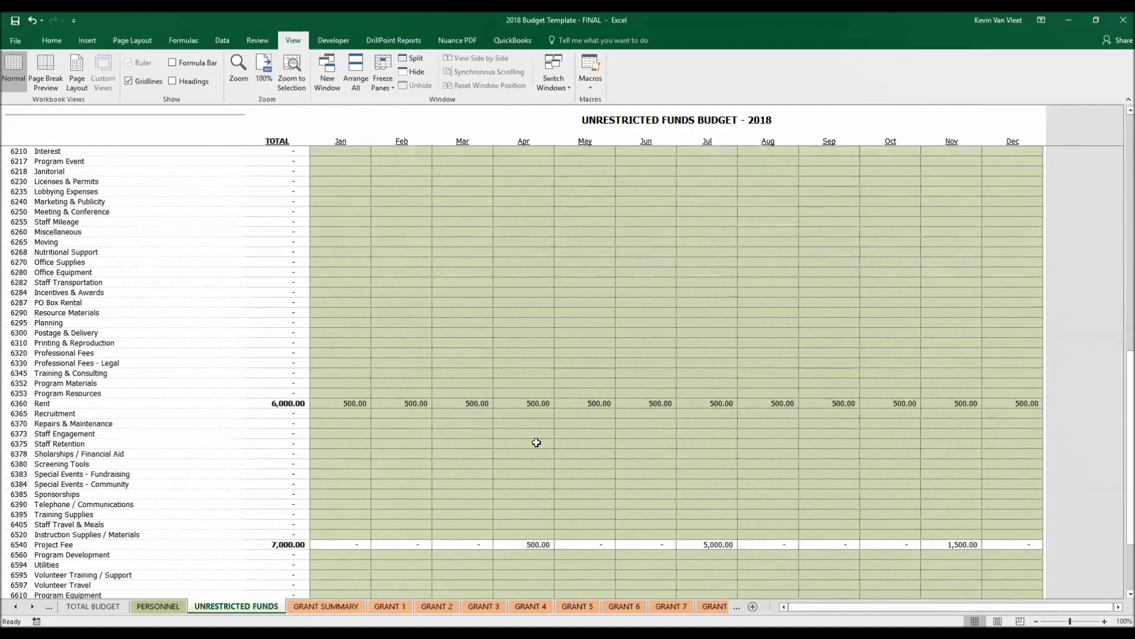
scroll(536, 442, down, 4)
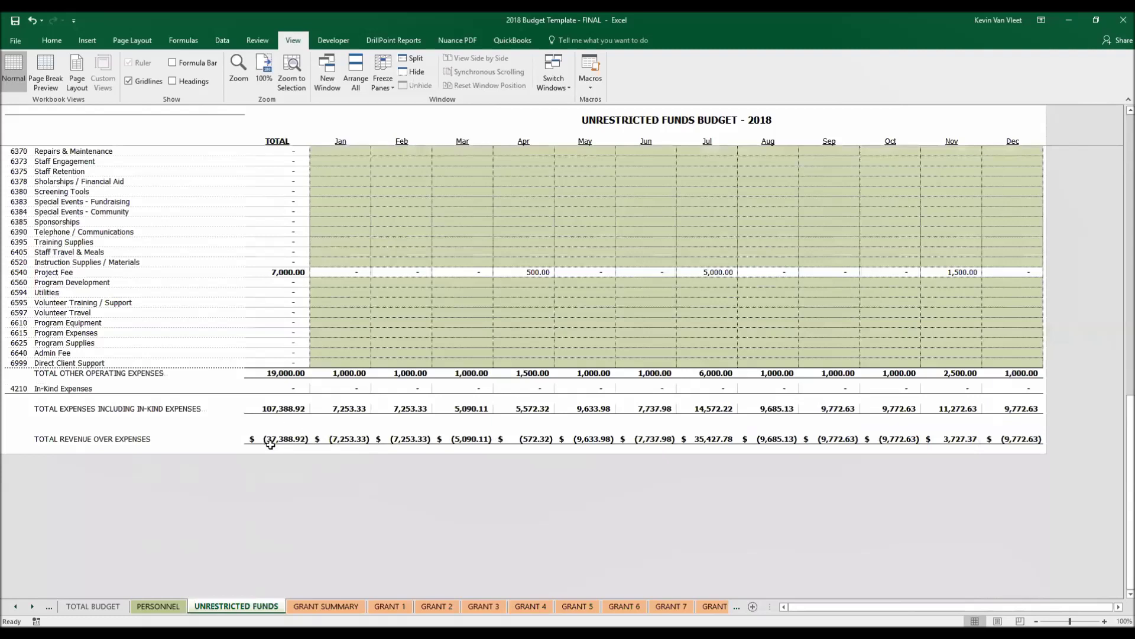
click(342, 606)
scroll(337, 419, down, 15)
scroll(337, 419, down, 15)
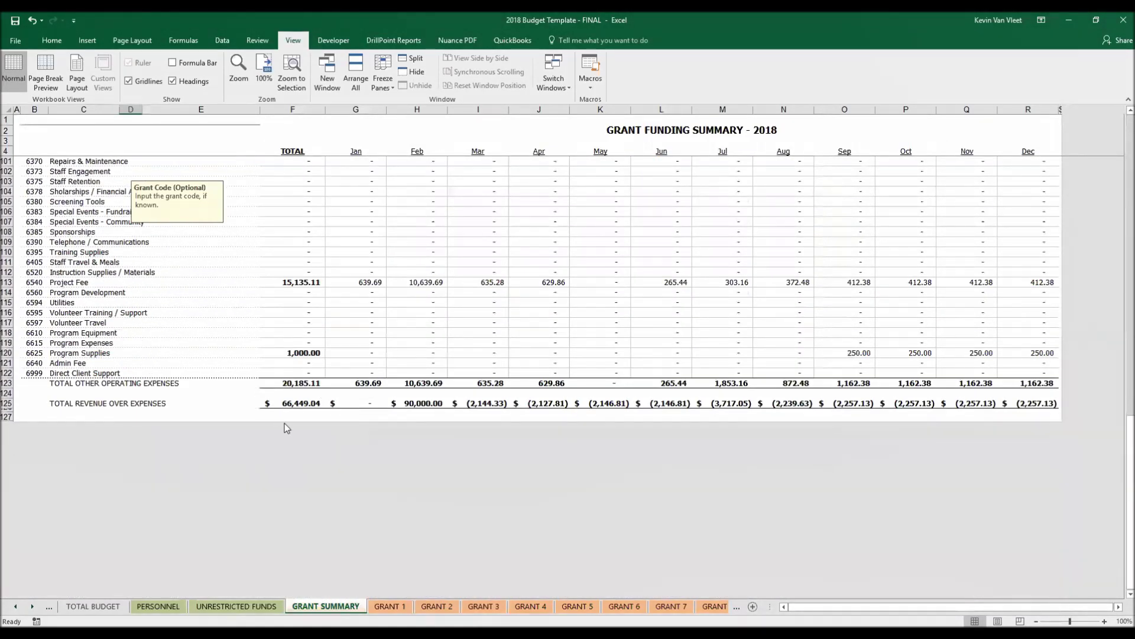
Review TOTAL BUDGET from the revenues through to the total and year-to-date revenue over expenses.
click(101, 607)
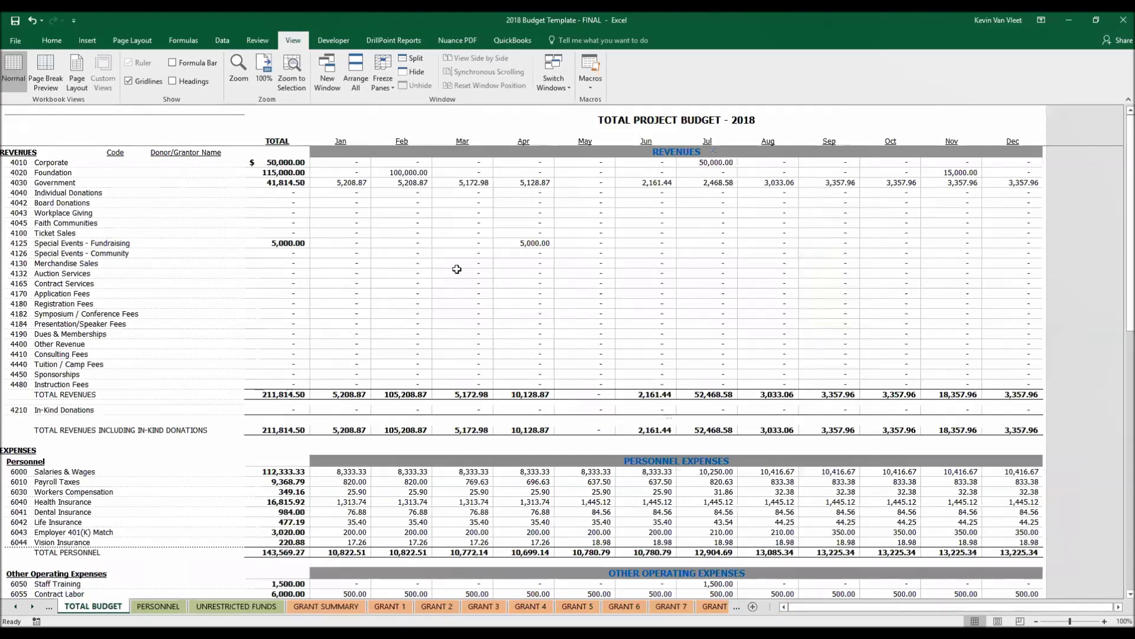
scroll(690, 330, down, 6)
scroll(660, 318, down, 20)
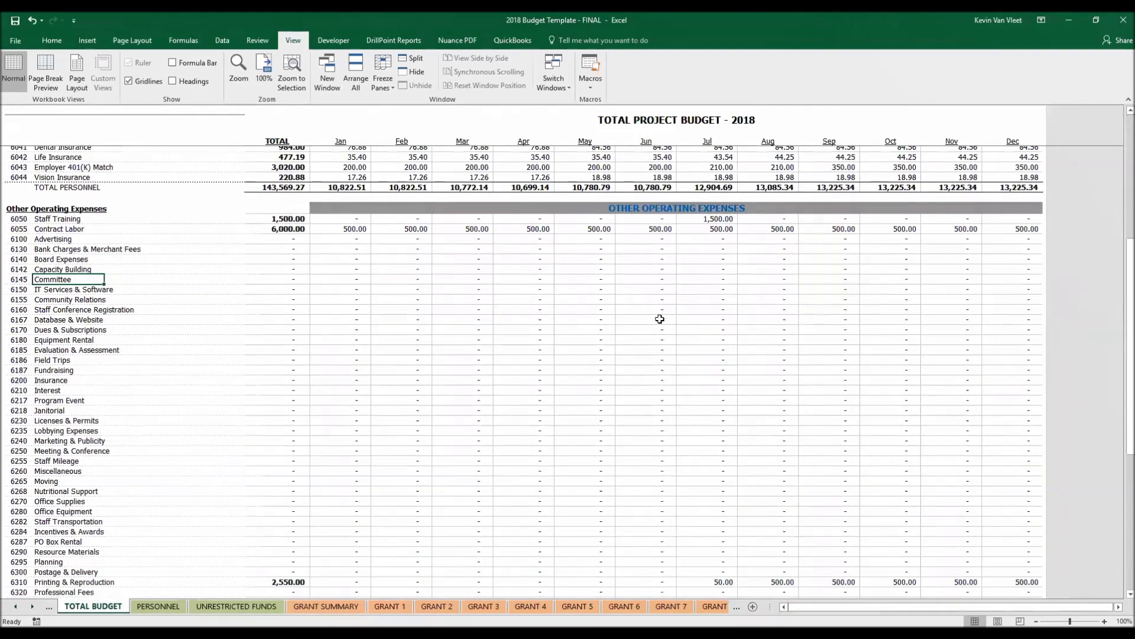
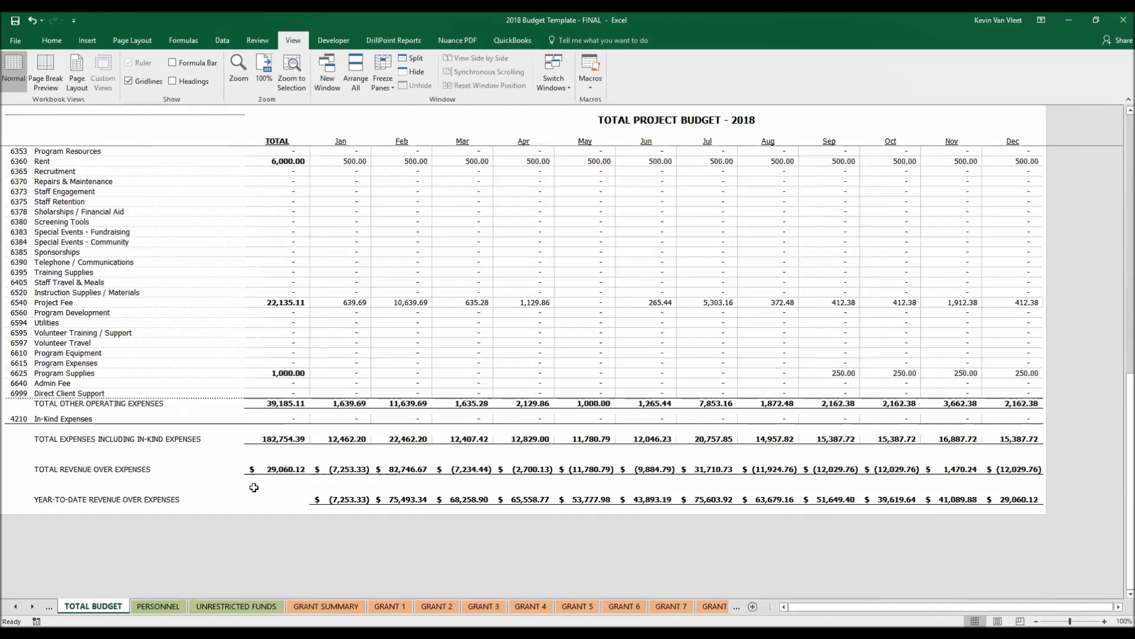
Check the budgeted revenue over expenses and projected net assets on Instructions, and the staff positions in PERSONNEL.
click(15, 606)
click(84, 606)
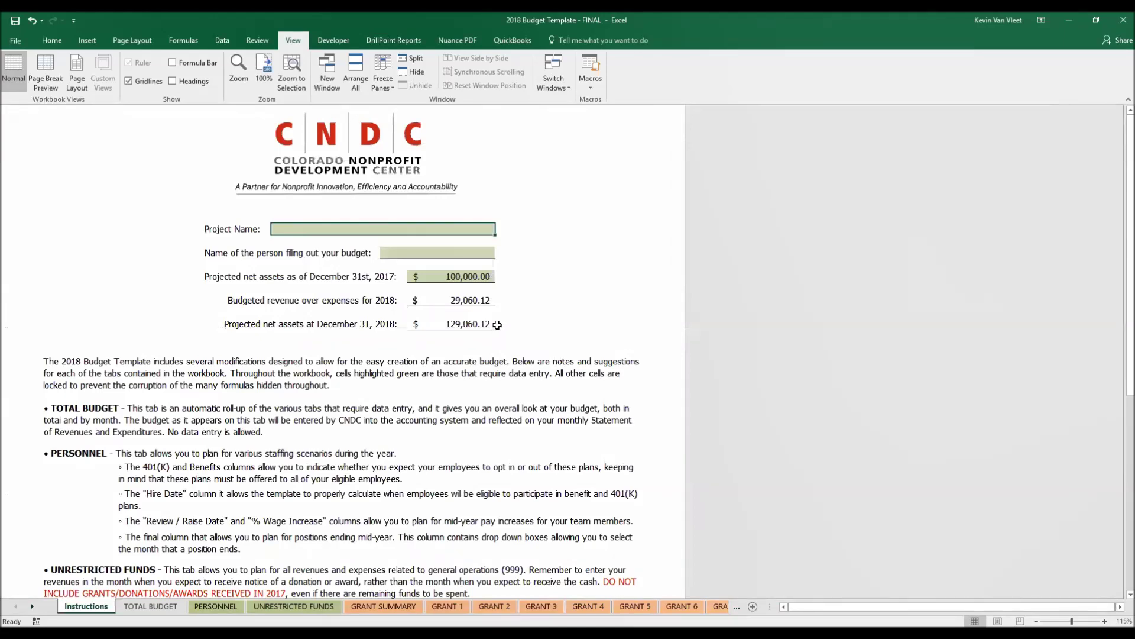
click(216, 607)
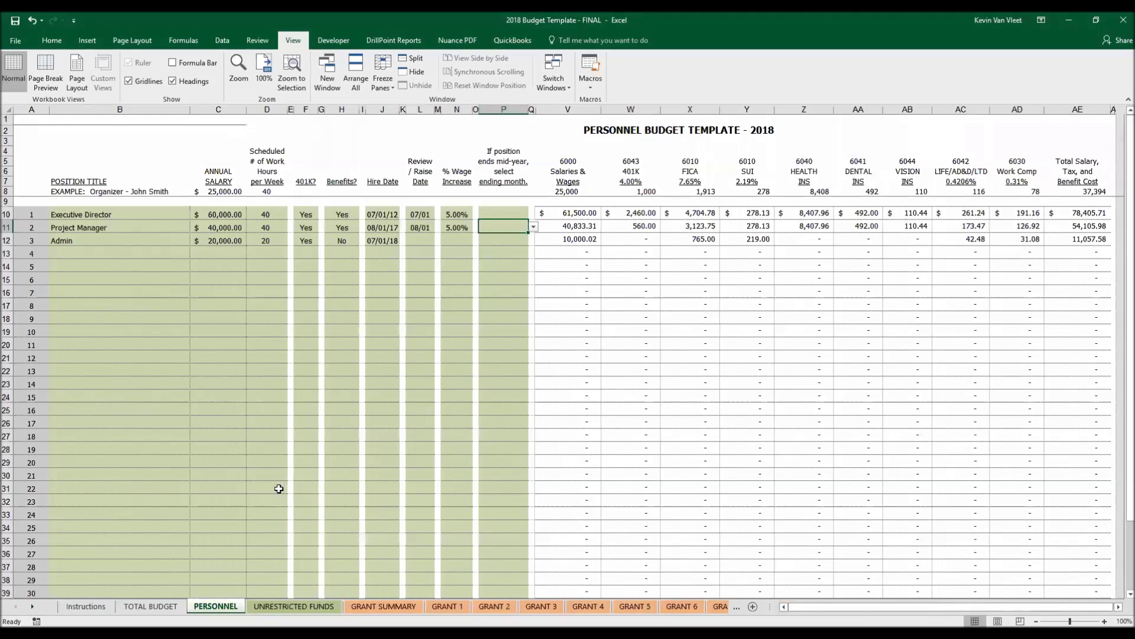
Review UNRESTRICTED FUNDS and GRANT SUMMARY, ending at the revenue section of each sheet.
click(284, 607)
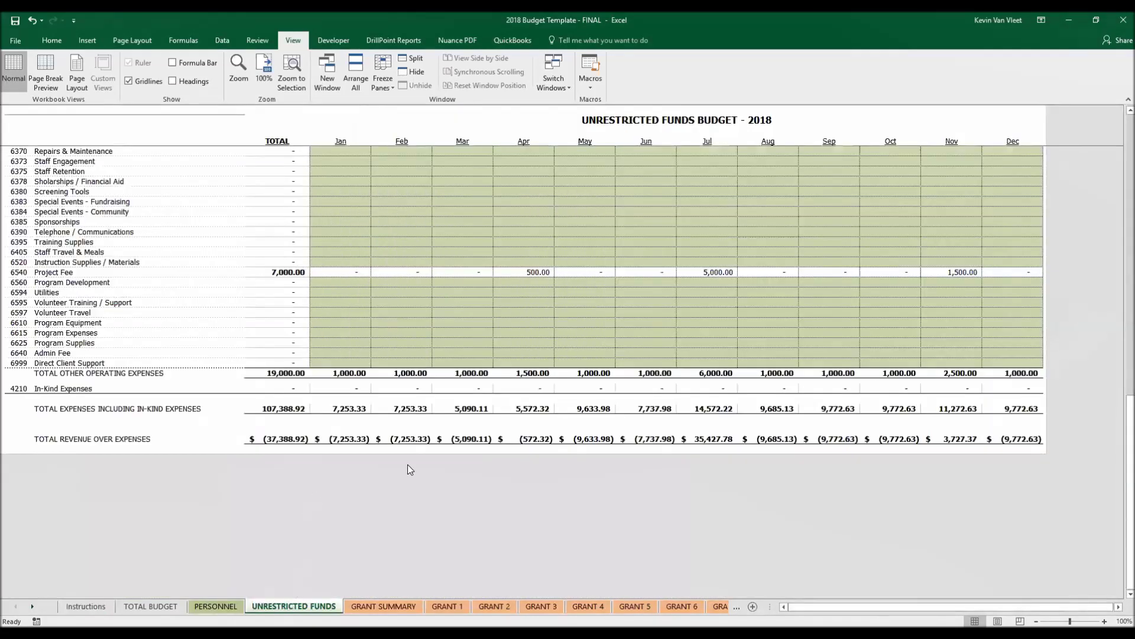
scroll(407, 470, up, 20)
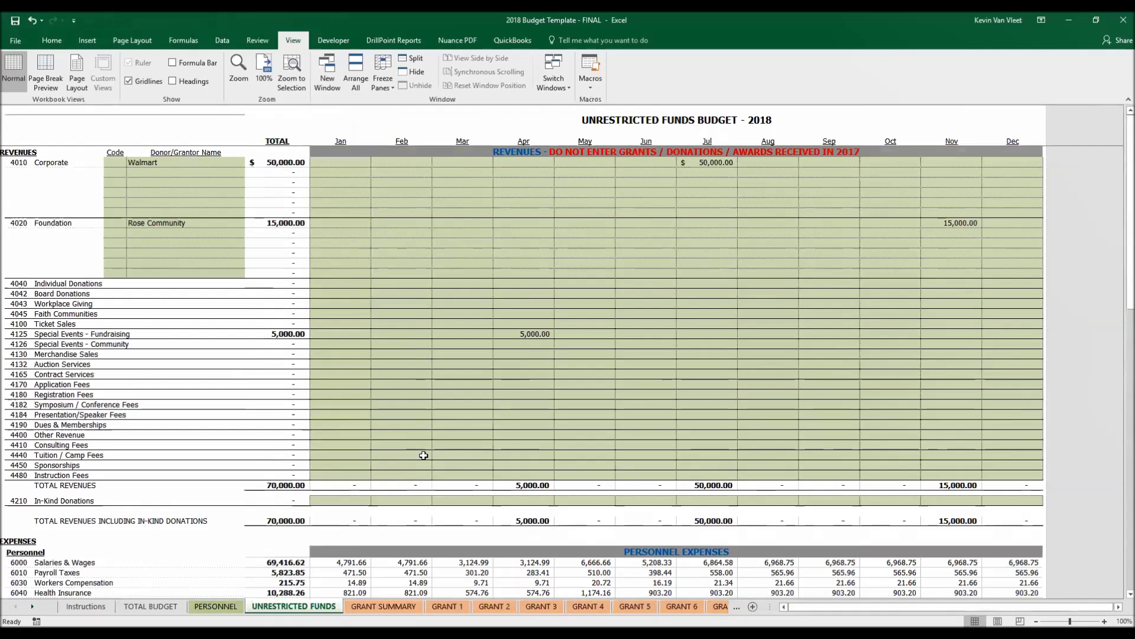
click(382, 604)
scroll(388, 464, up, 15)
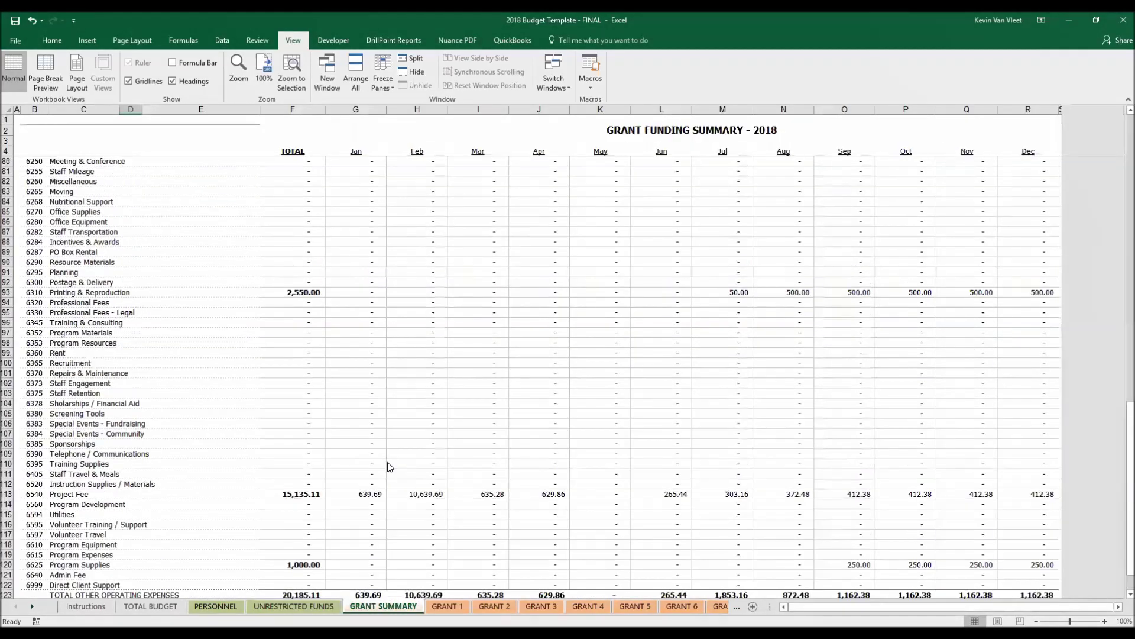
scroll(410, 466, up, 13)
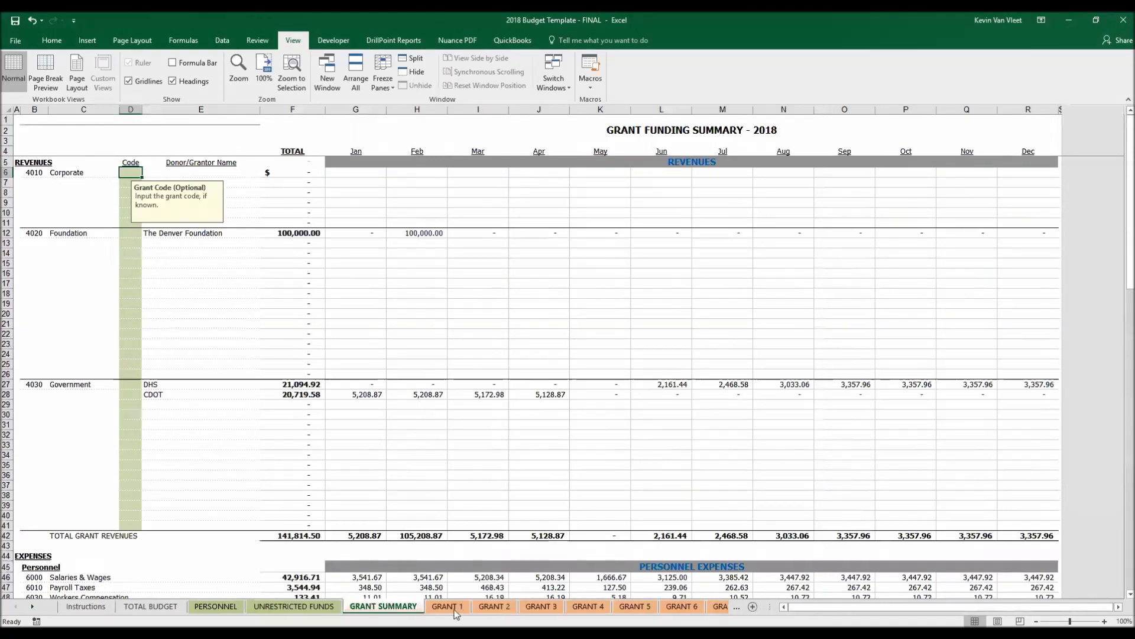
Look through GRANT 1, GRANT 2 and GRANT 3, examining the staff hours, revenues, personnel and other operating expenses on GRANT 3.
click(454, 610)
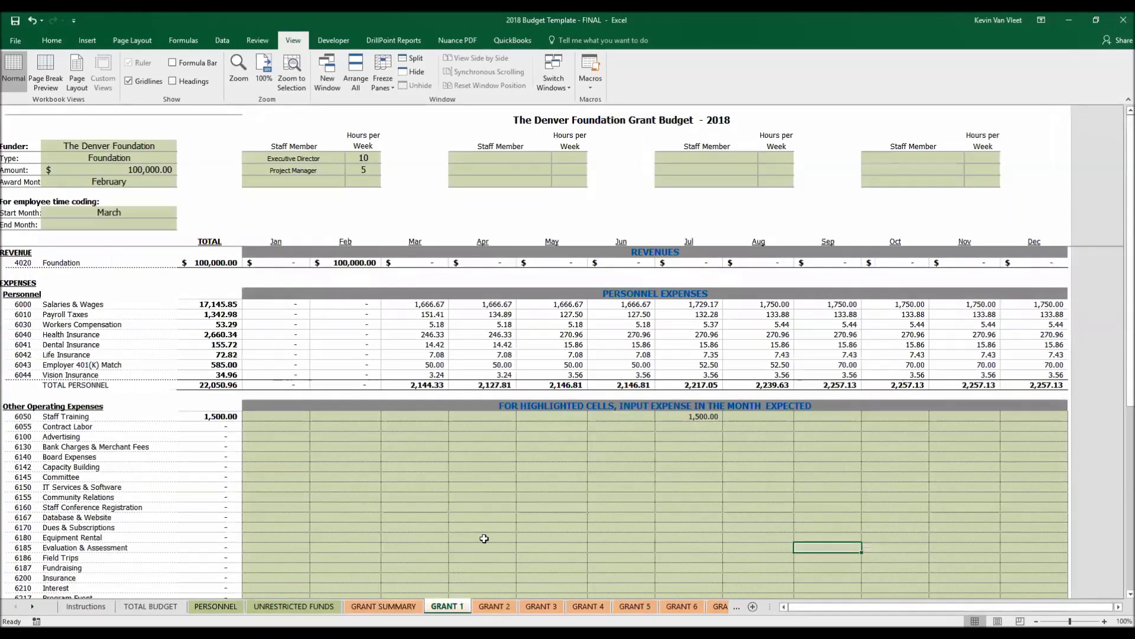
click(495, 606)
click(548, 608)
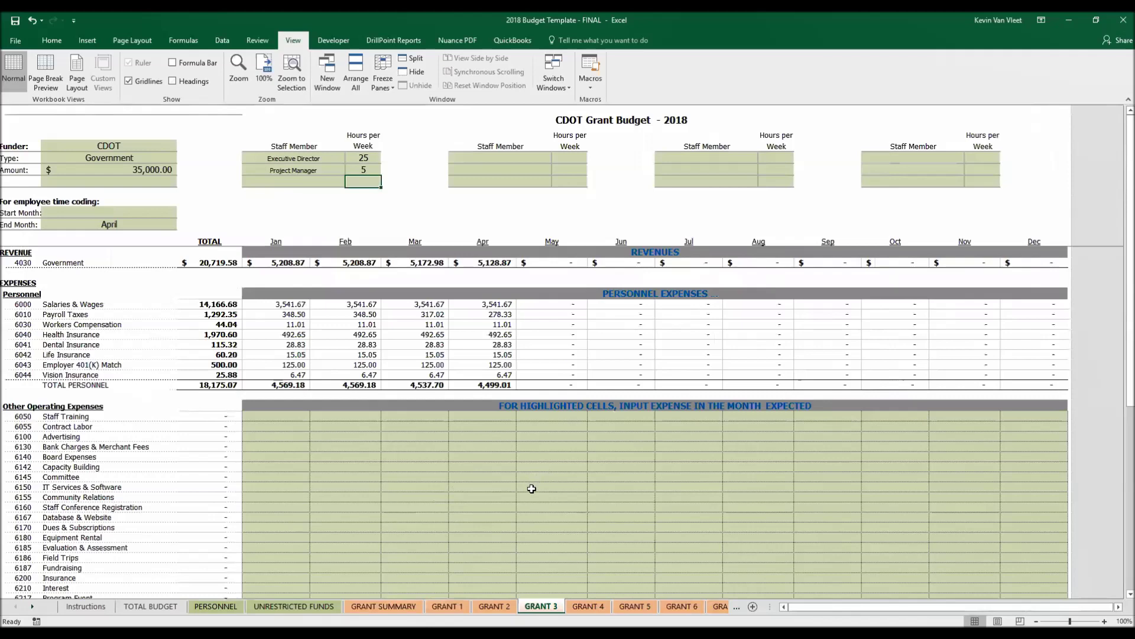
scroll(476, 447, down, 1)
scroll(474, 447, down, 5)
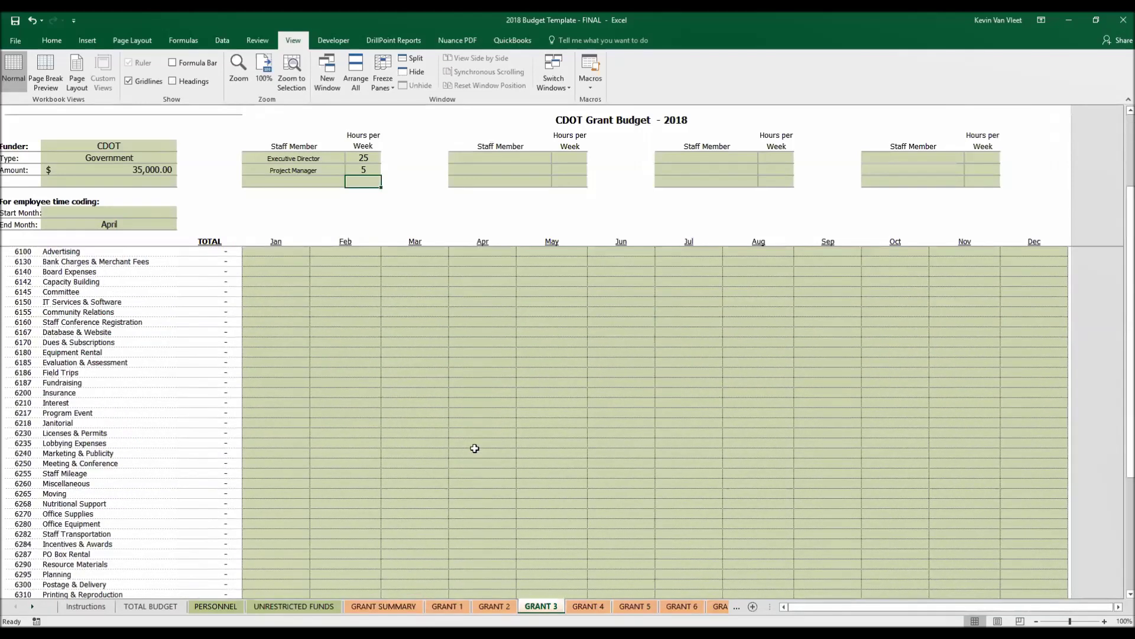
scroll(475, 448, up, 6)
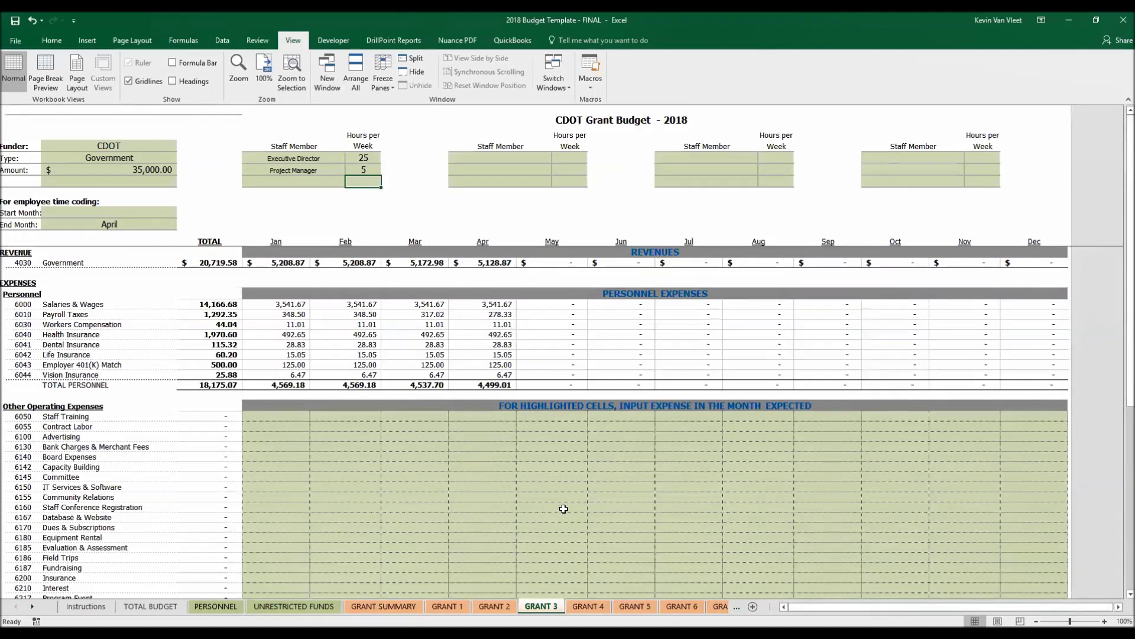
scroll(471, 489, down, 1)
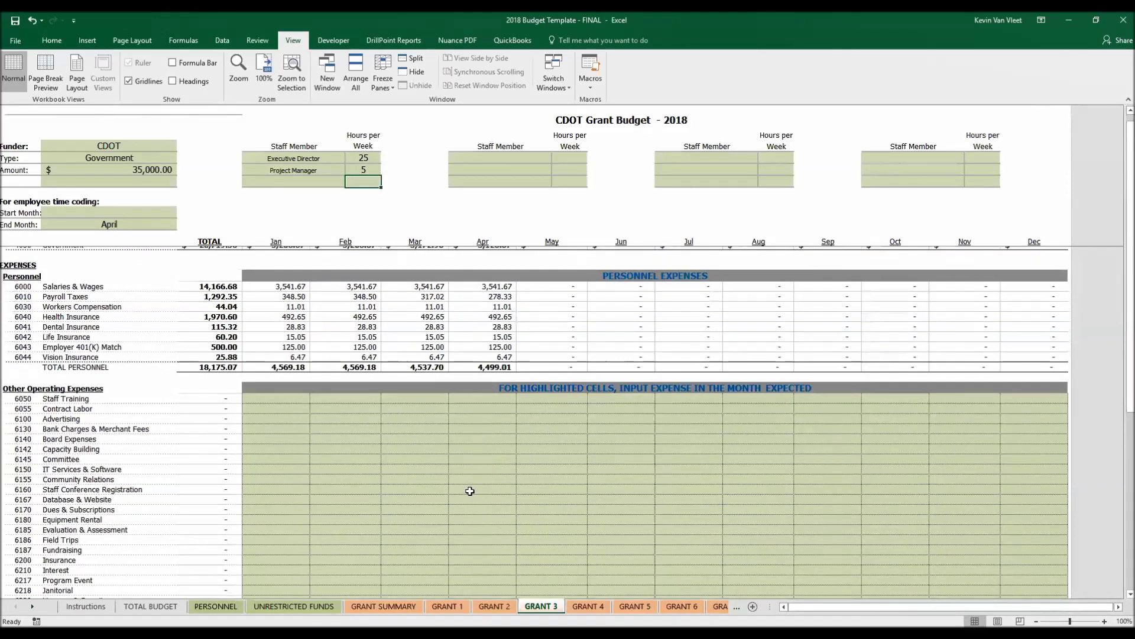
scroll(466, 488, up, 1)
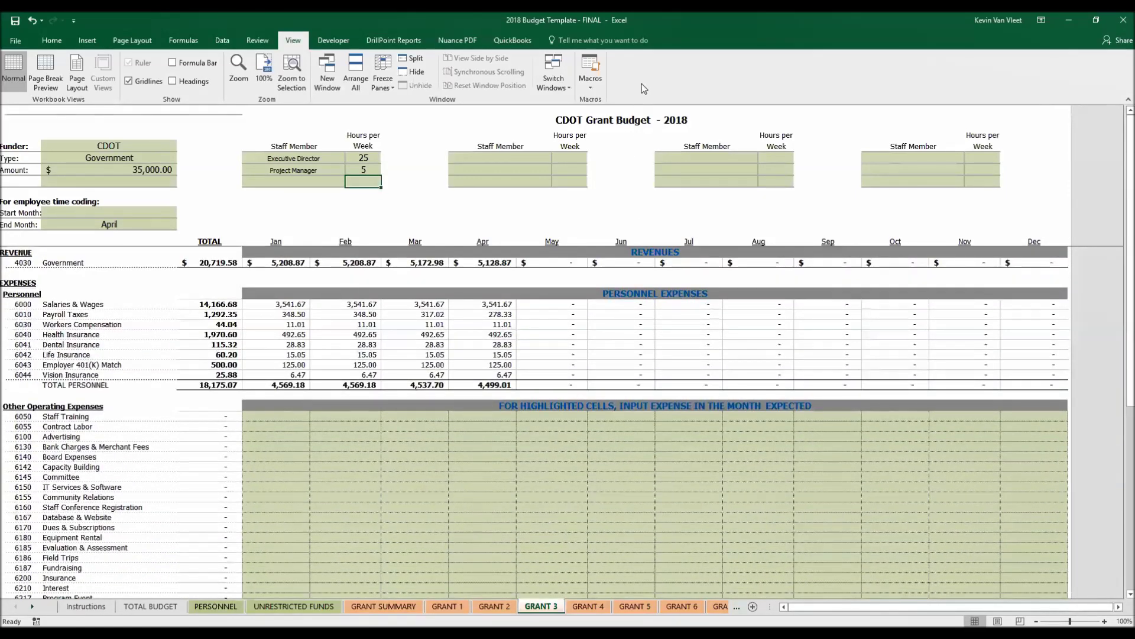